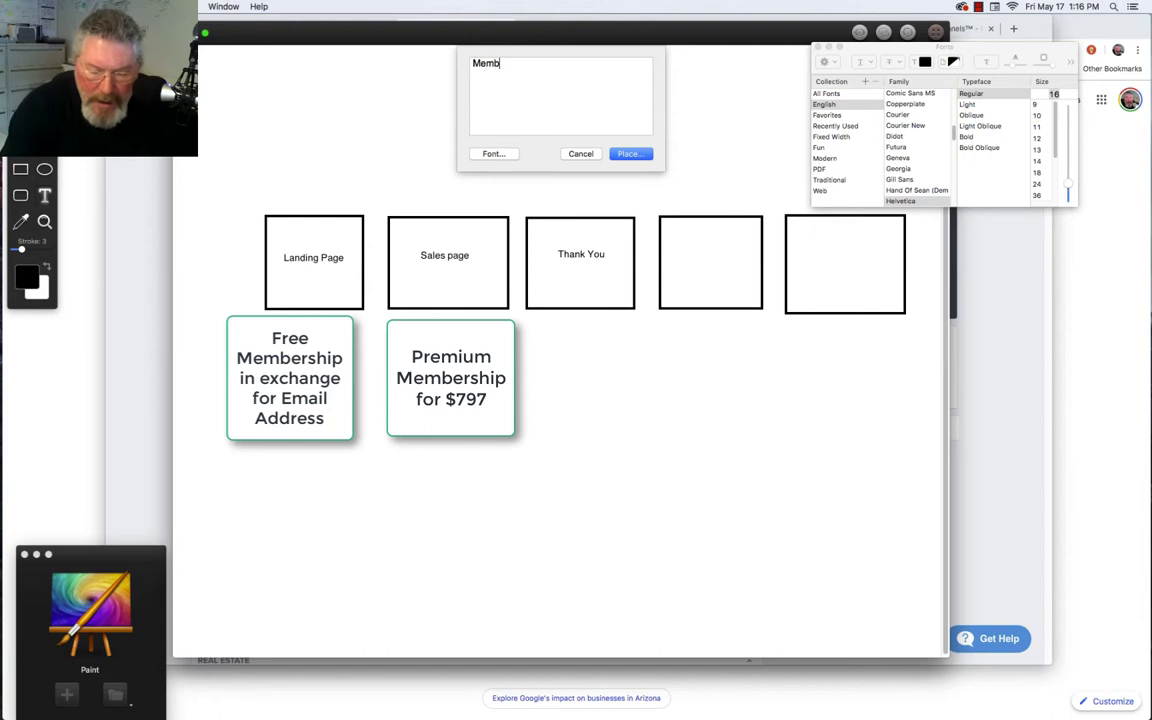
Add the text "Members Access" and place it inside the fourth box of the funnel diagram.
text(Access)
click(628, 155)
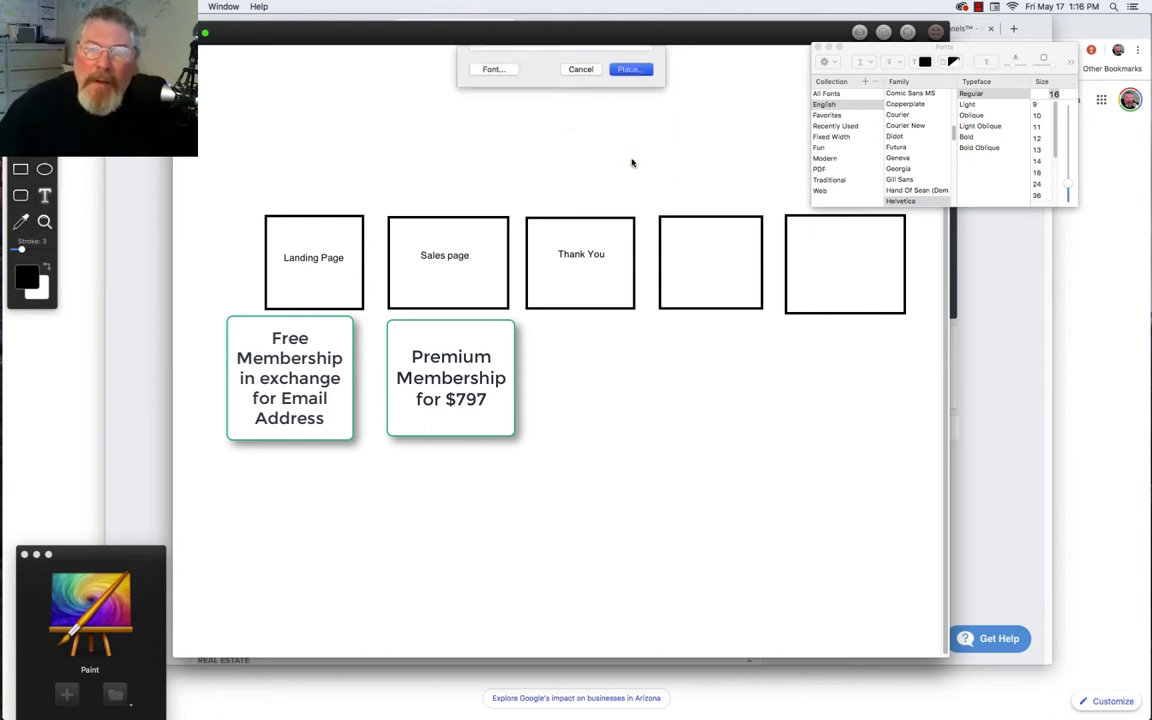
drag(688, 265, 668, 260)
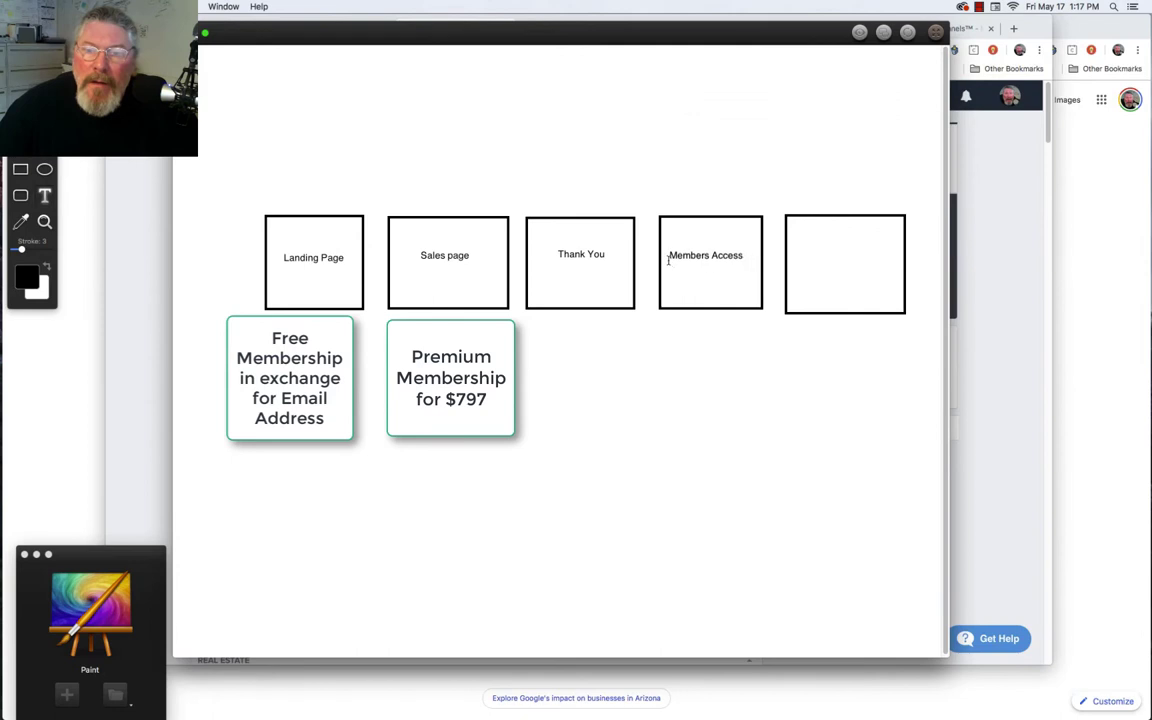
Add the text "Members Area" and place it inside the fifth box of the funnel diagram.
click(589, 134)
text(Membe)
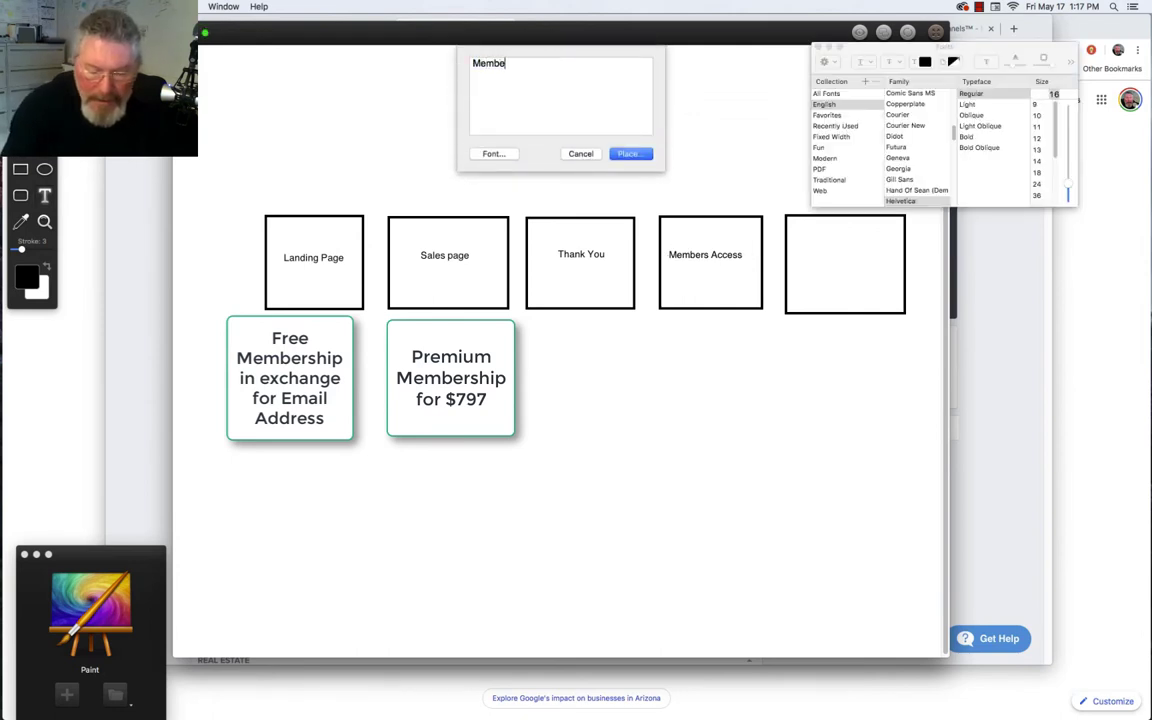
text(rs Area)
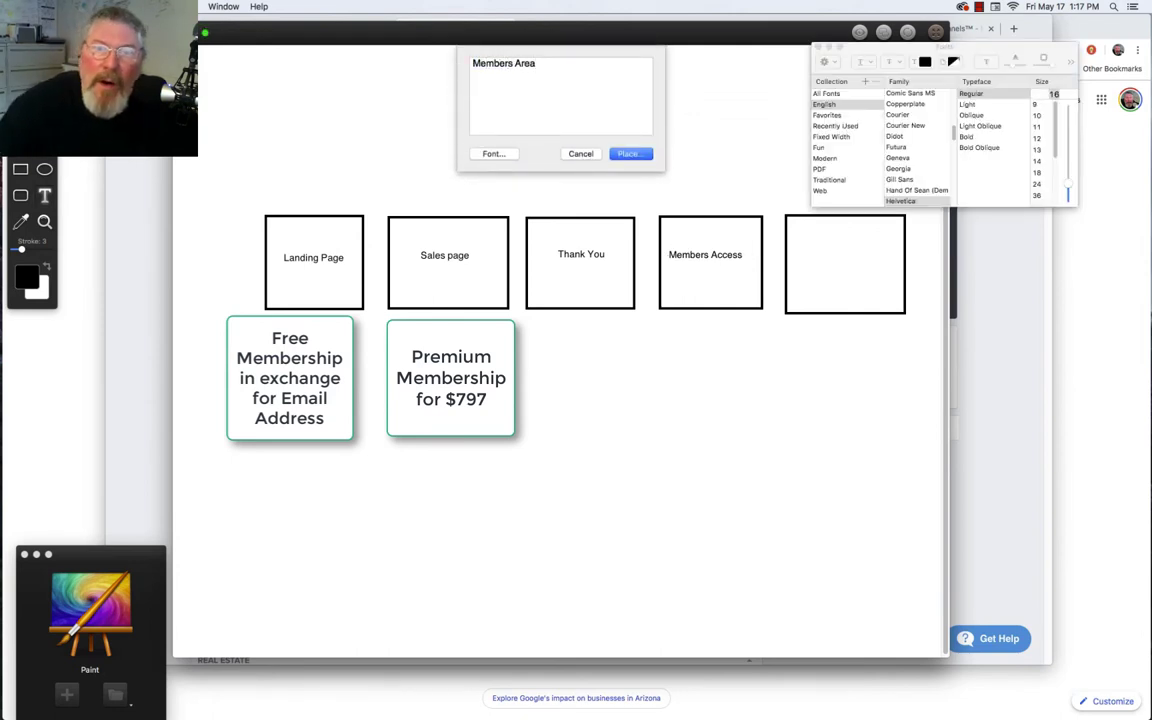
click(627, 153)
drag(841, 244, 802, 258)
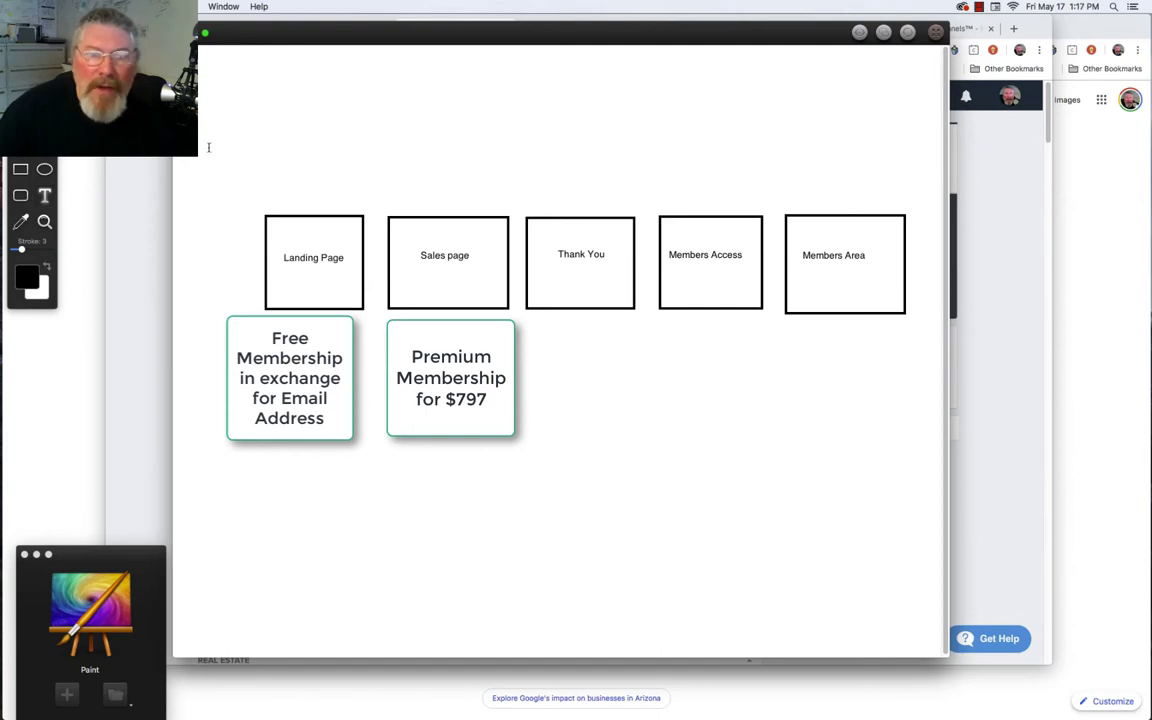
Switch to ClickFunnels in the browser and start a new custom funnel with the Classic Funnel Builder.
click(151, 180)
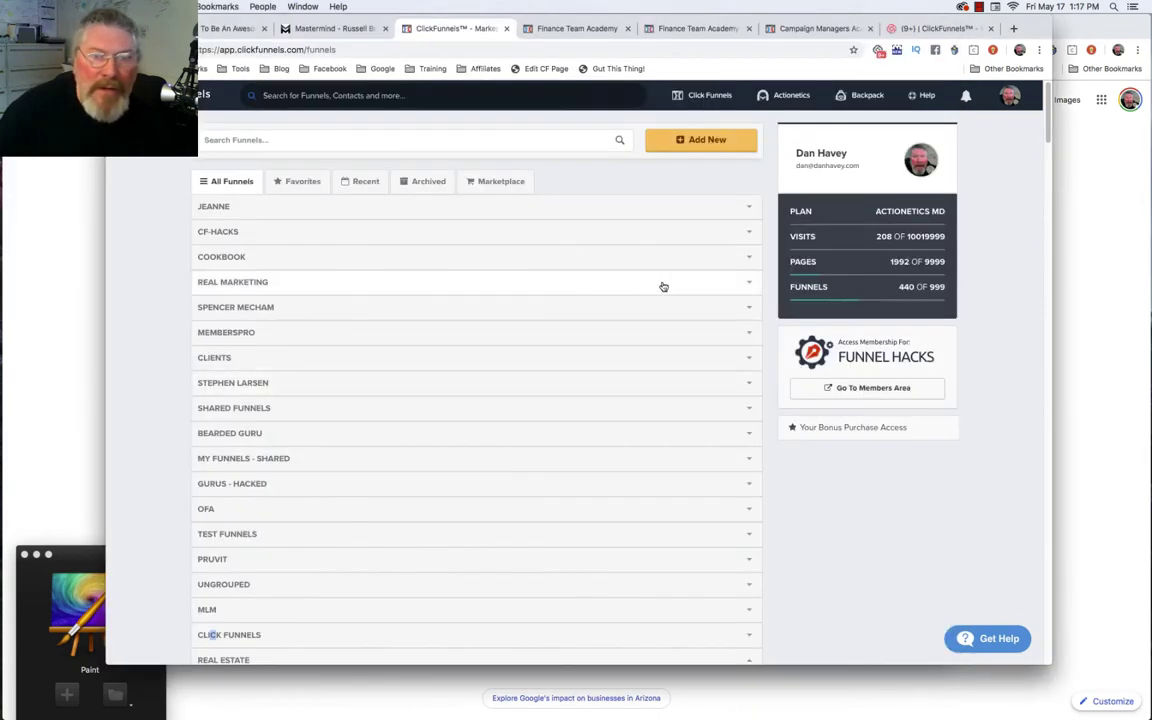
click(716, 141)
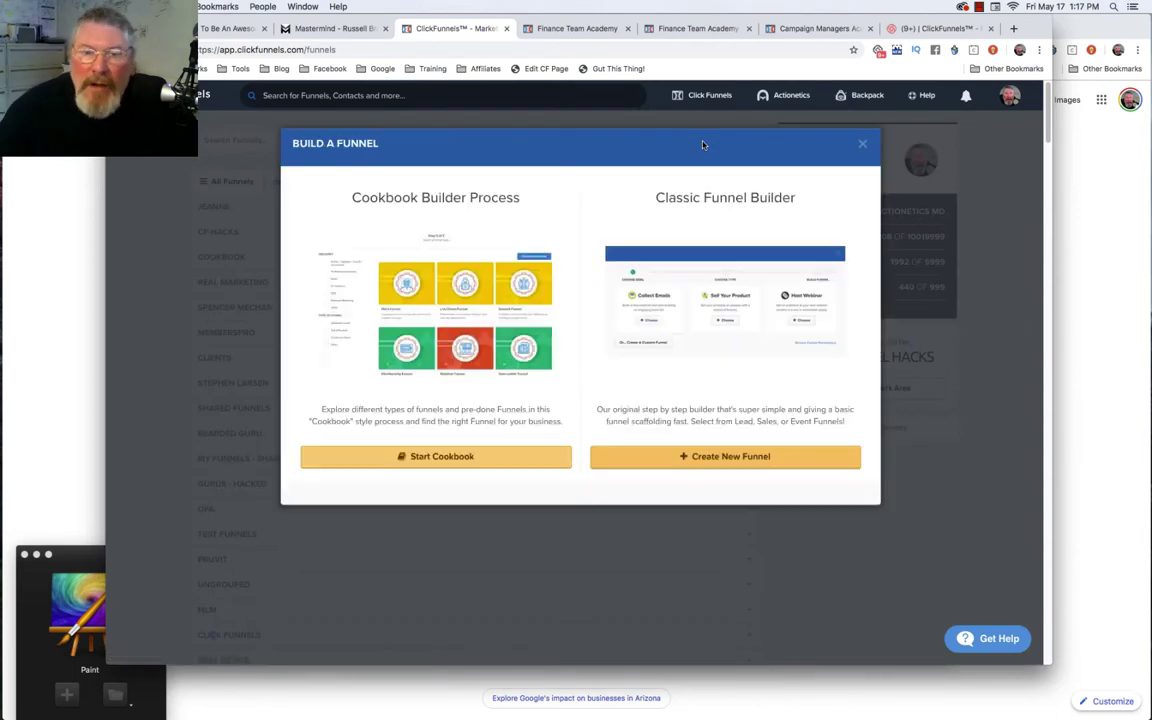
click(724, 457)
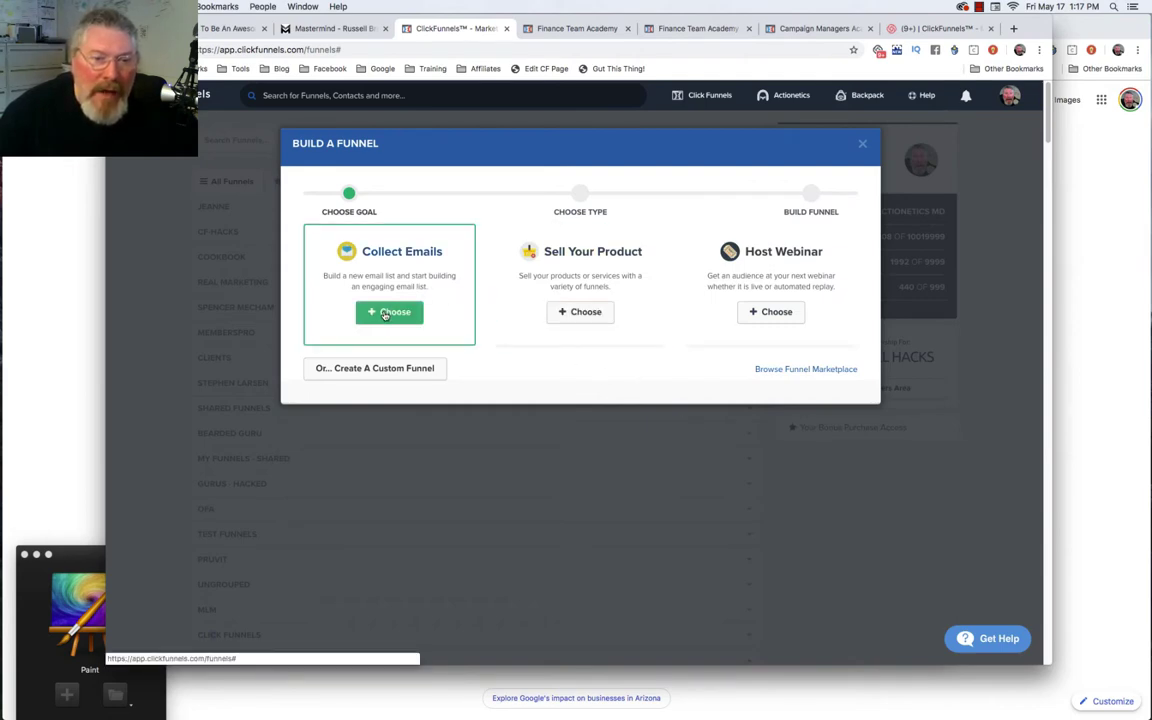
click(369, 369)
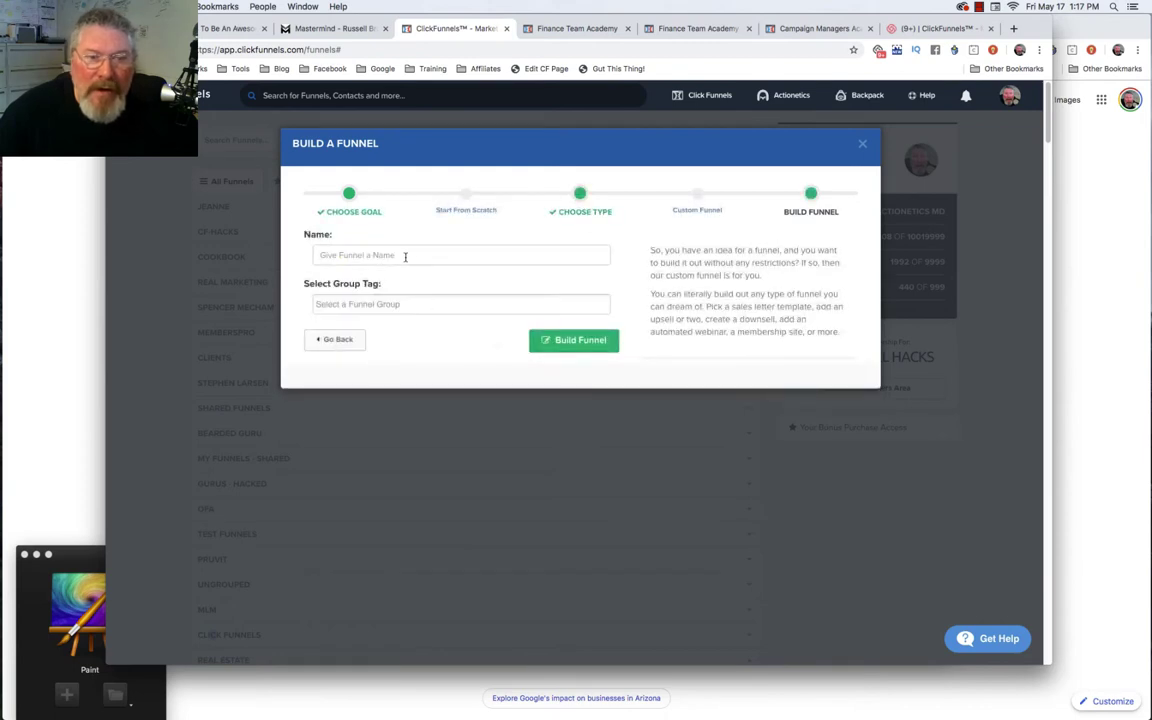
Name the funnel "CFNH Demo Membership Funnel", assign the CF-Hacks group tag and build it.
click(401, 255)
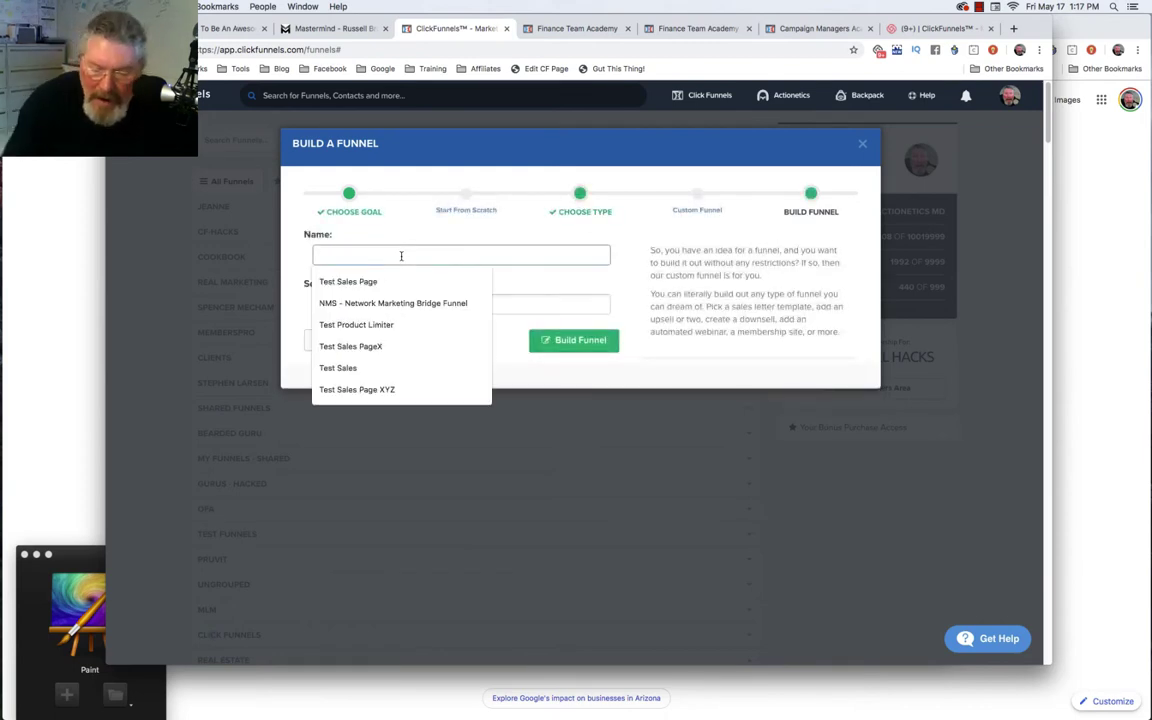
text(CFNH Demo)
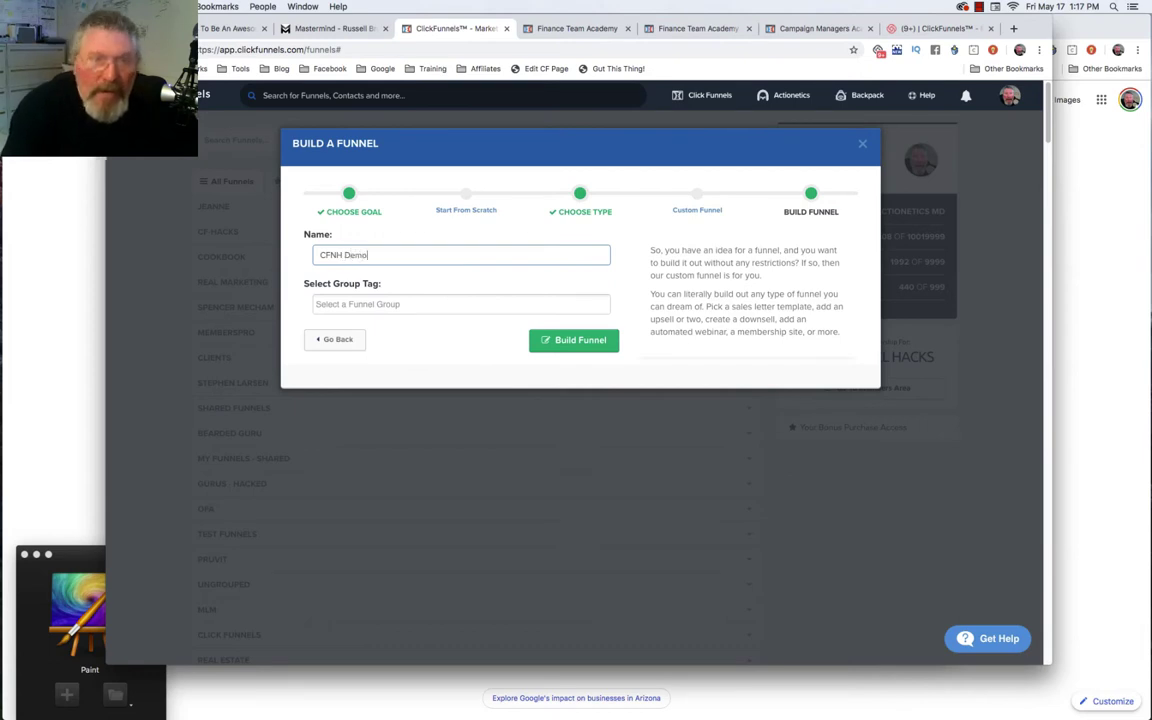
text( Members)
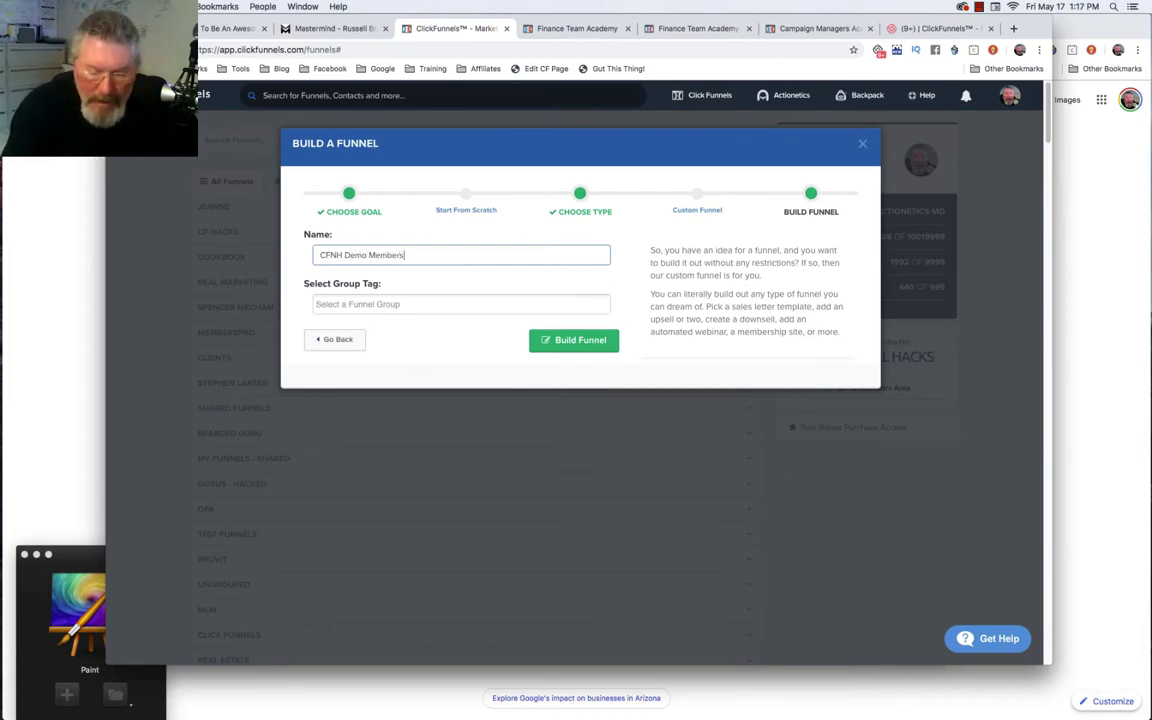
text(hip Funnel)
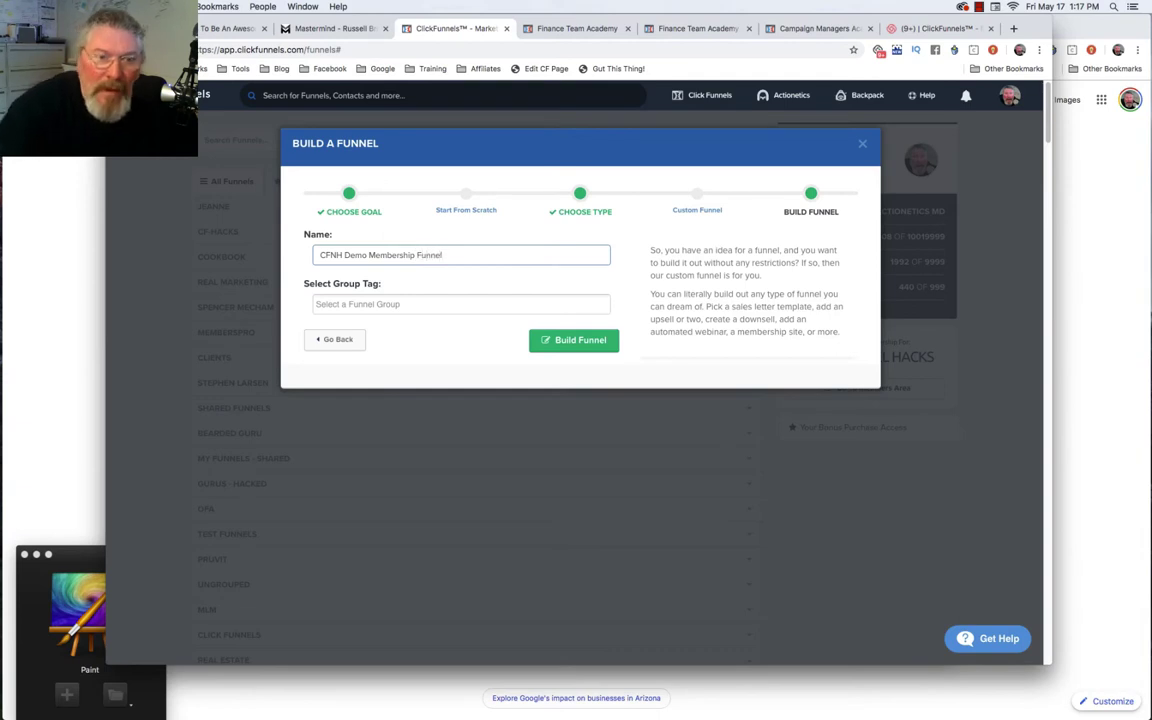
click(409, 306)
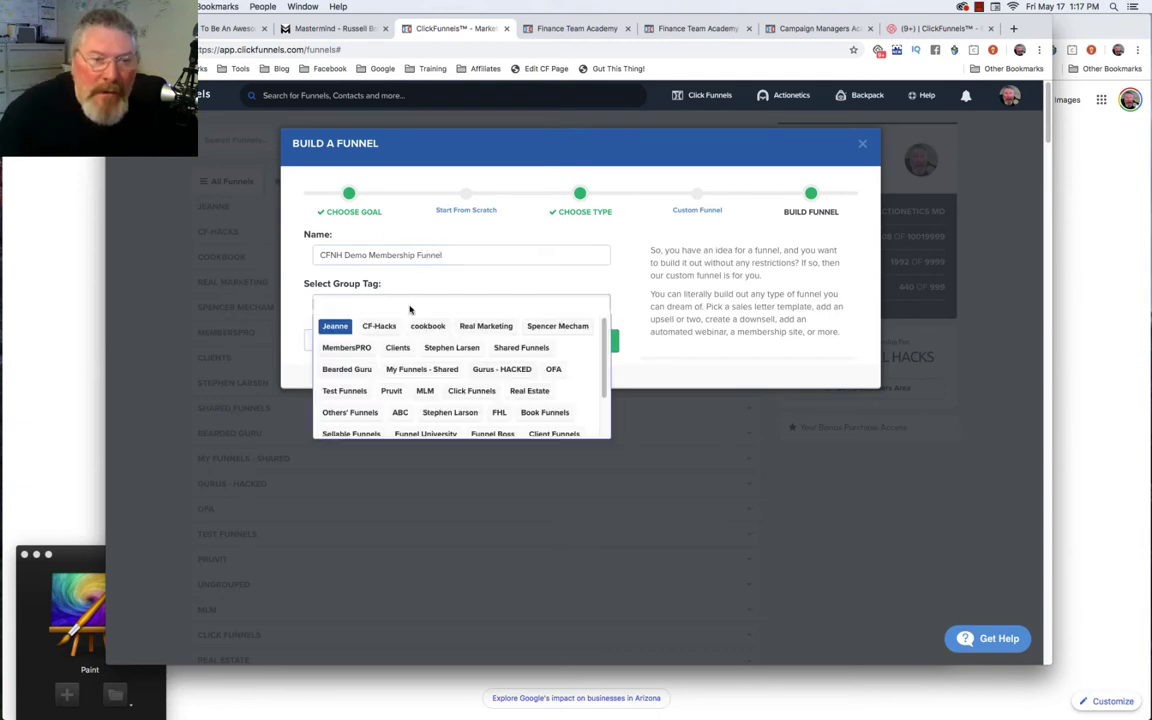
click(386, 330)
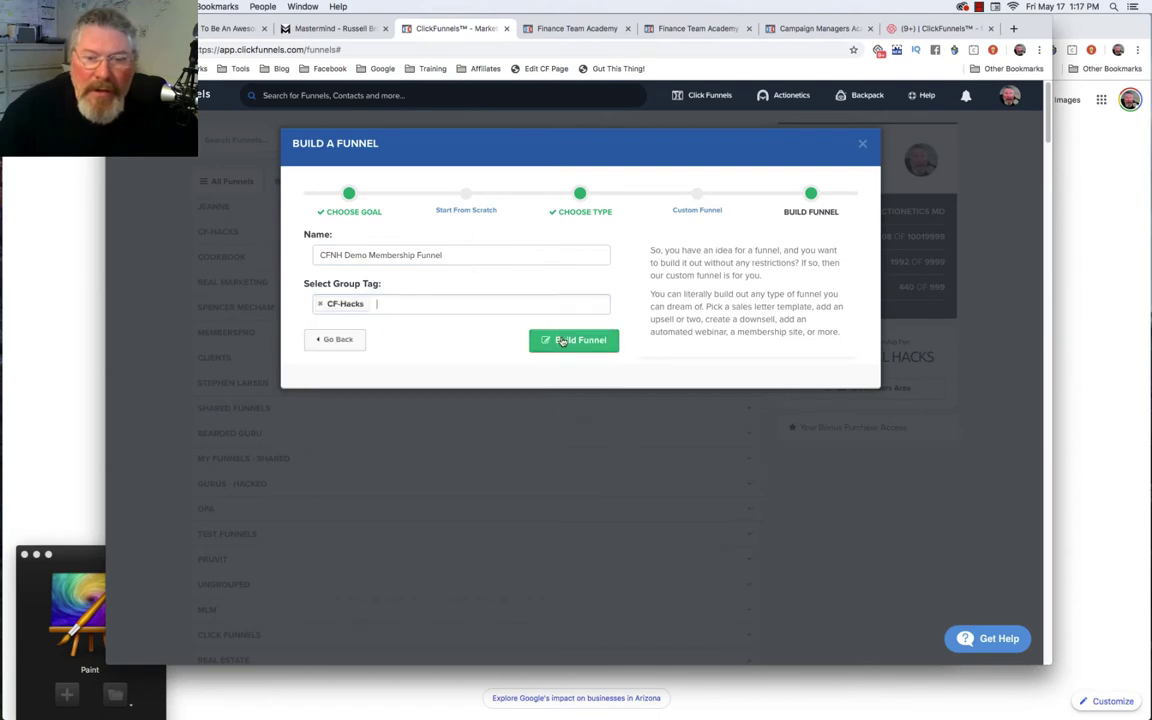
click(562, 340)
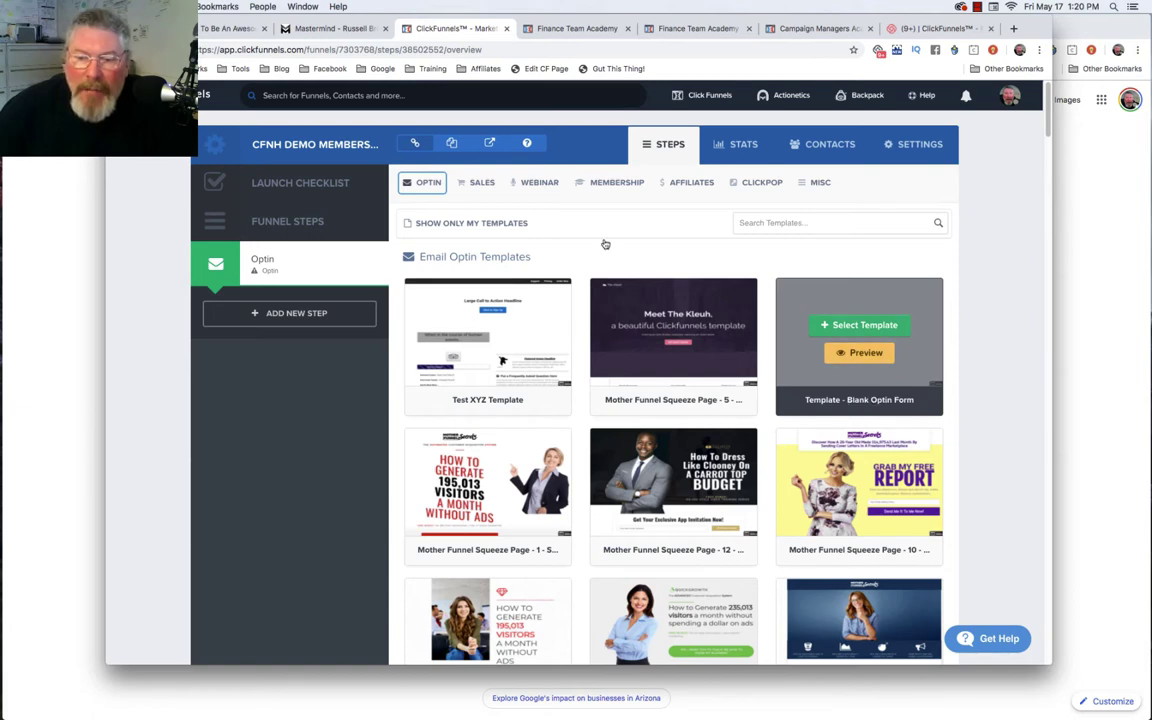
Apply the Blank Optin Form template to the funnel's Optin step.
mouse_move(426, 185)
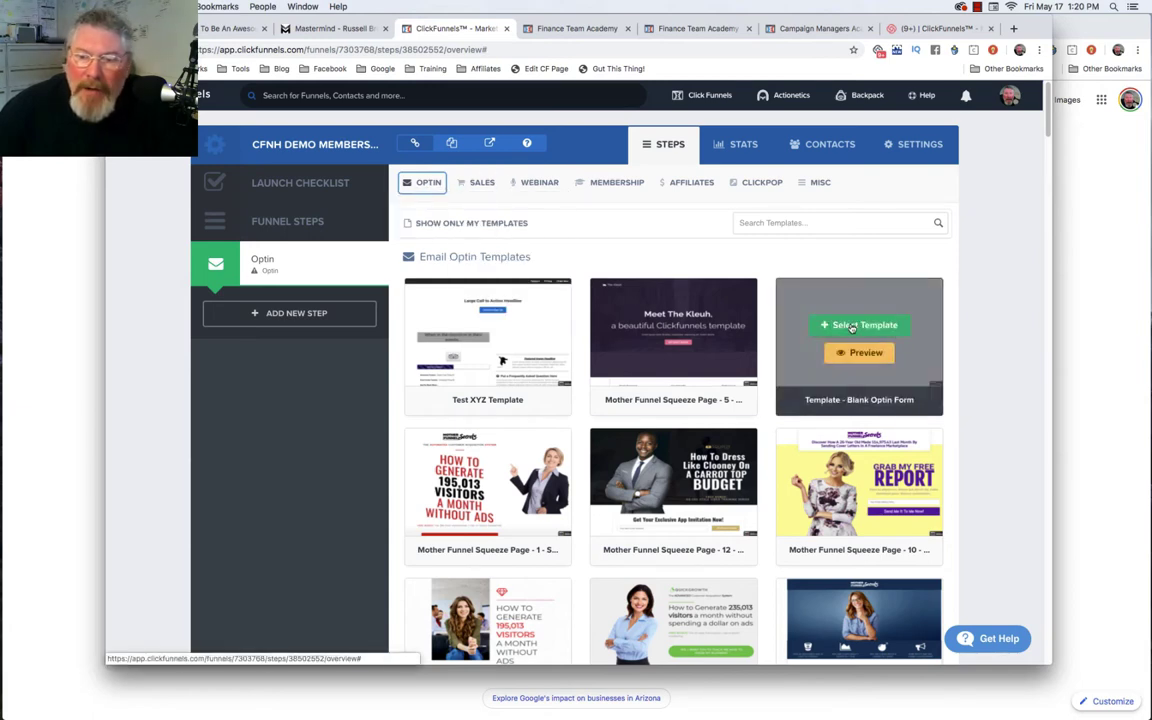
click(851, 327)
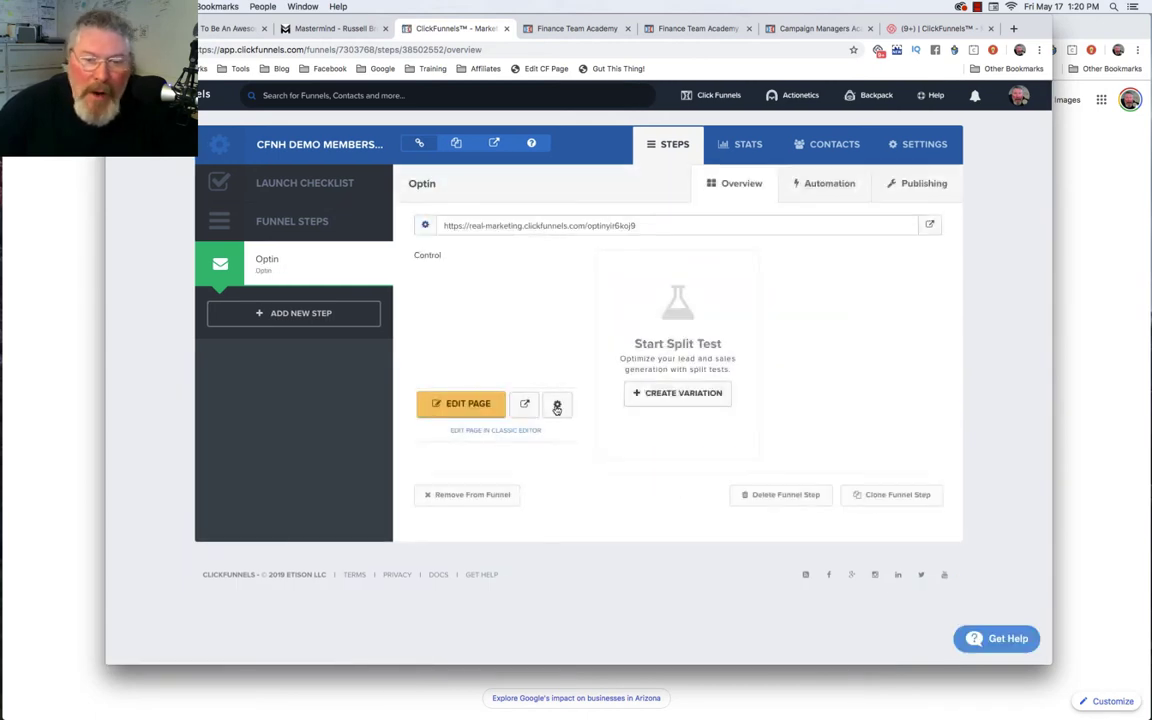
Rename the Optin step's page to "Free Course", clear its path and update the page.
click(557, 406)
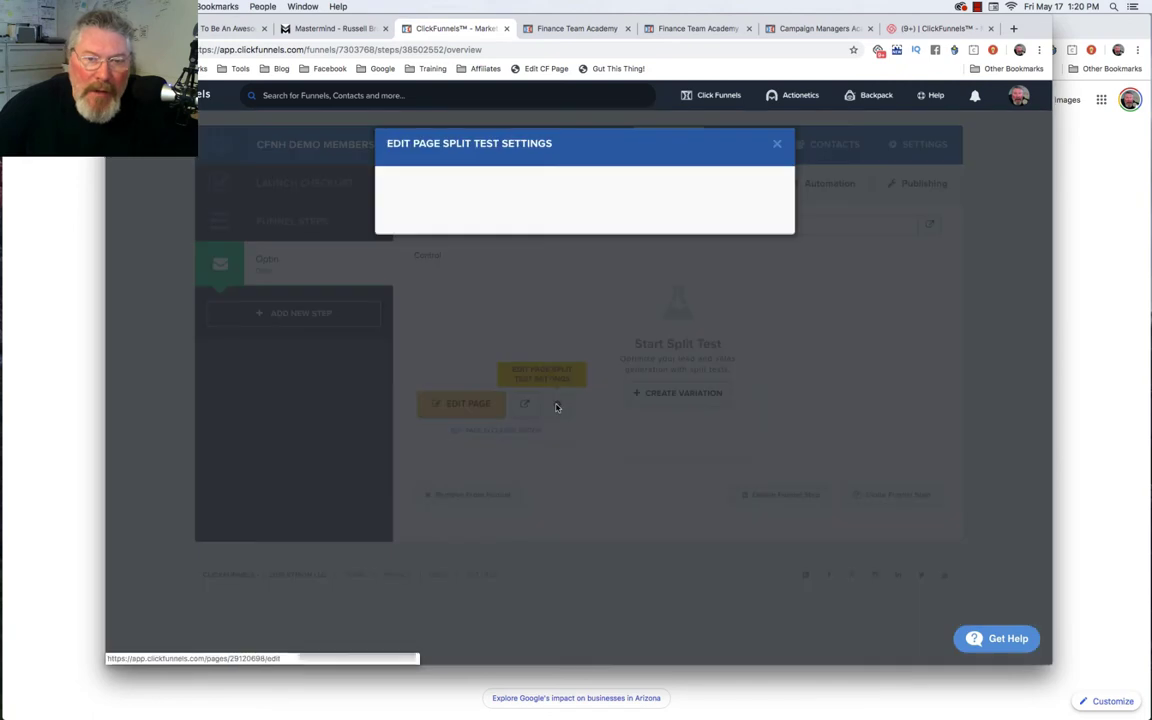
click(456, 218)
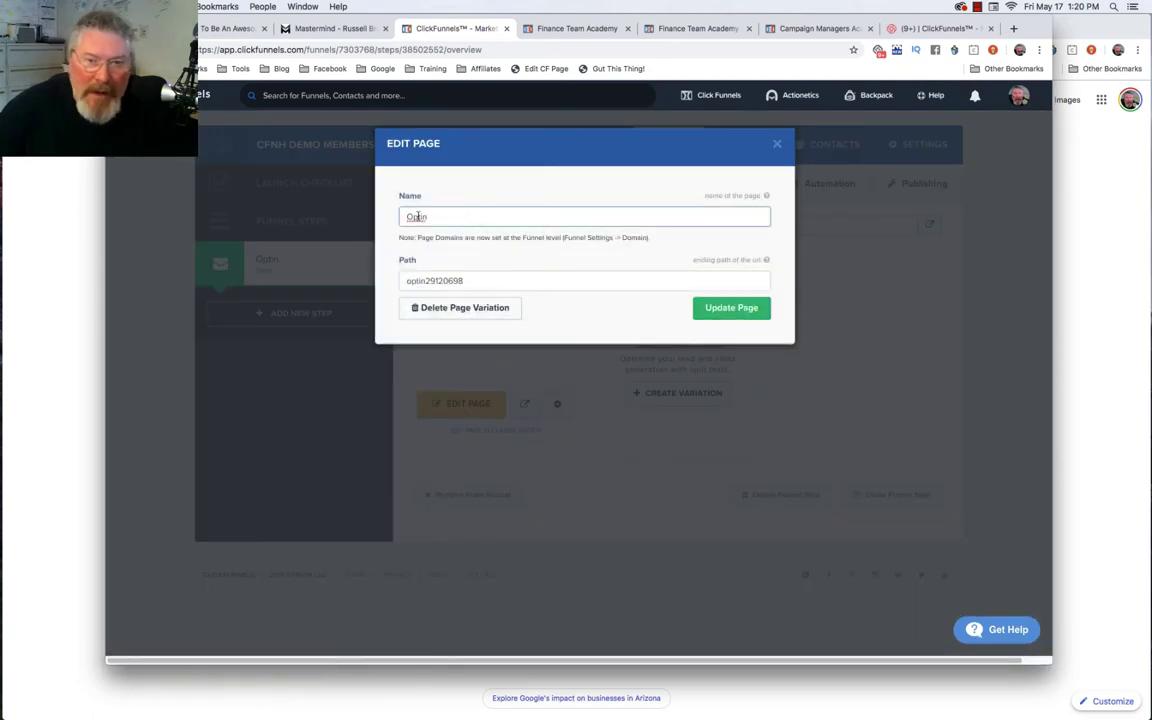
key(BackSpace)
key(BackSpace)
key(BackSpace)
key(BackSpace)
key(BackSpace)
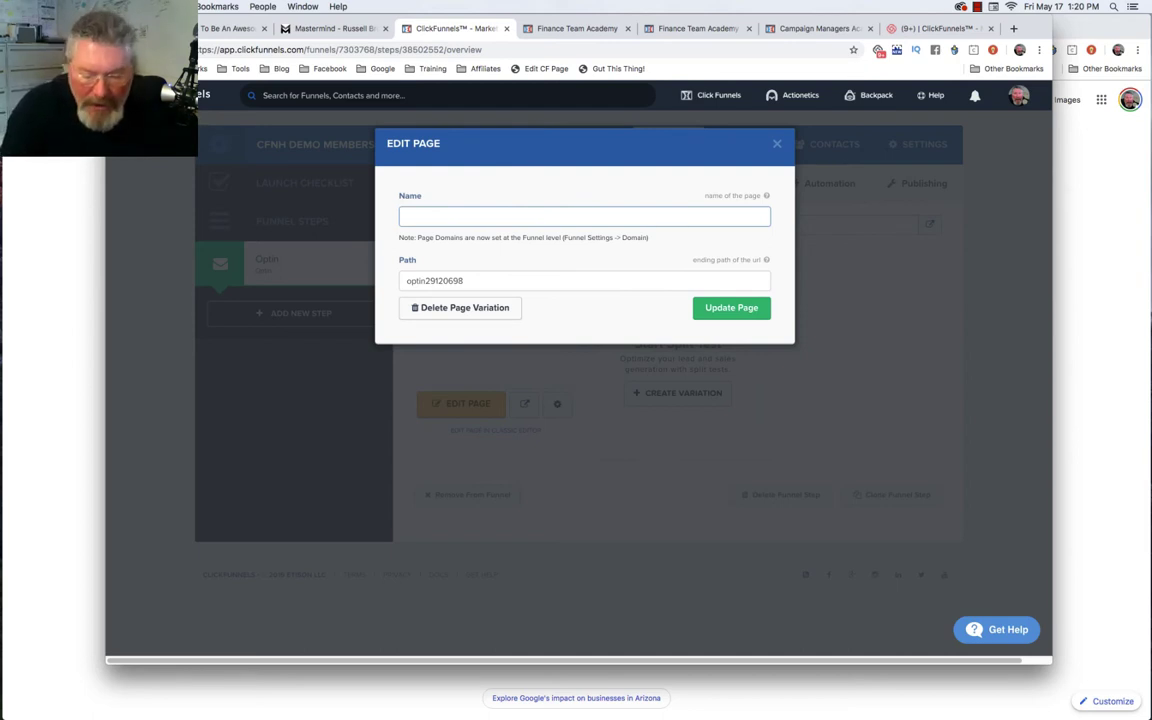
text(Free Course)
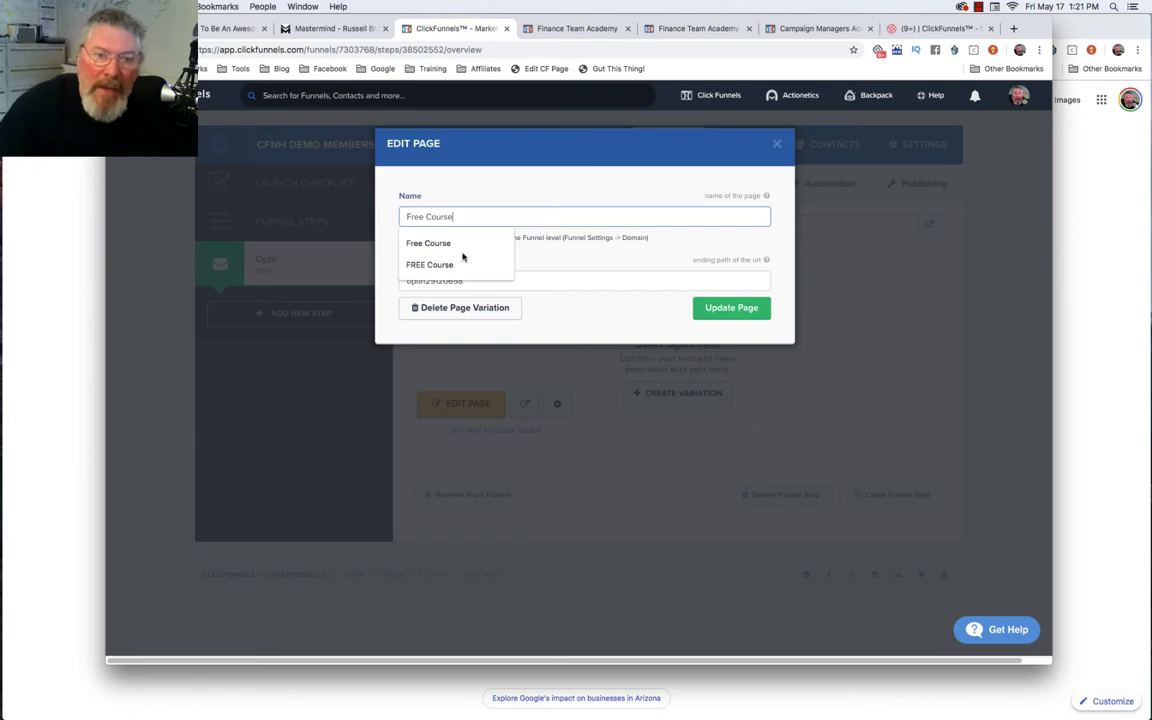
click(526, 281)
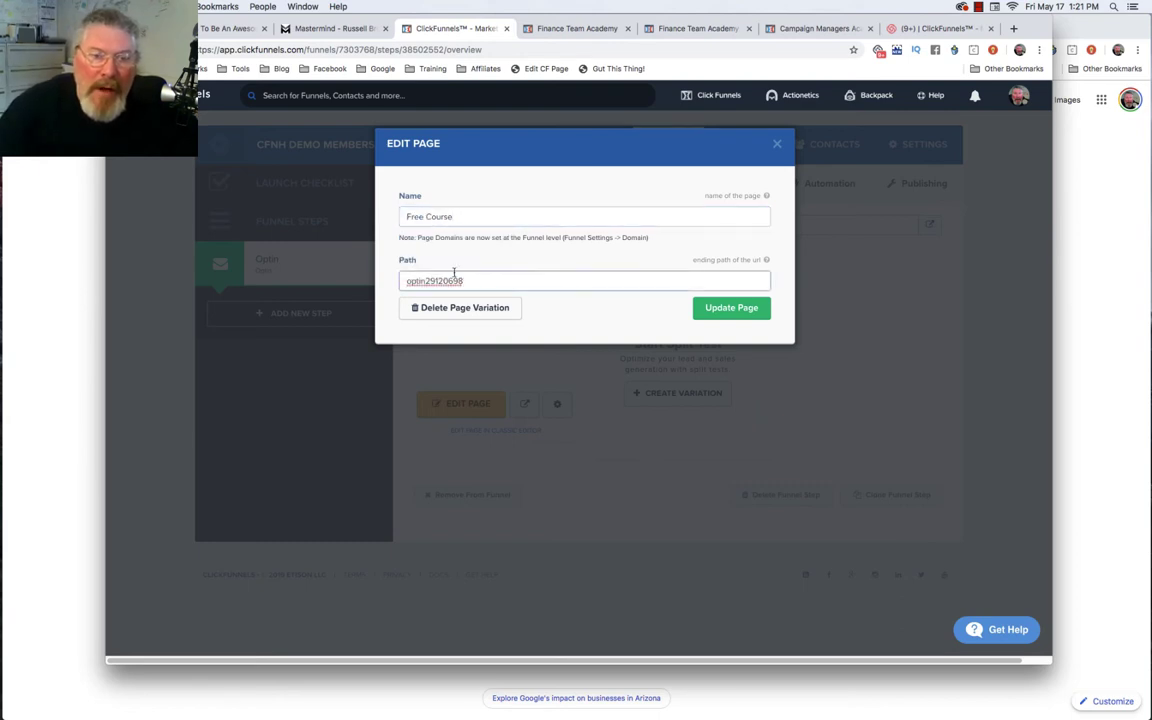
drag(486, 274, 372, 281)
key(BackSpace)
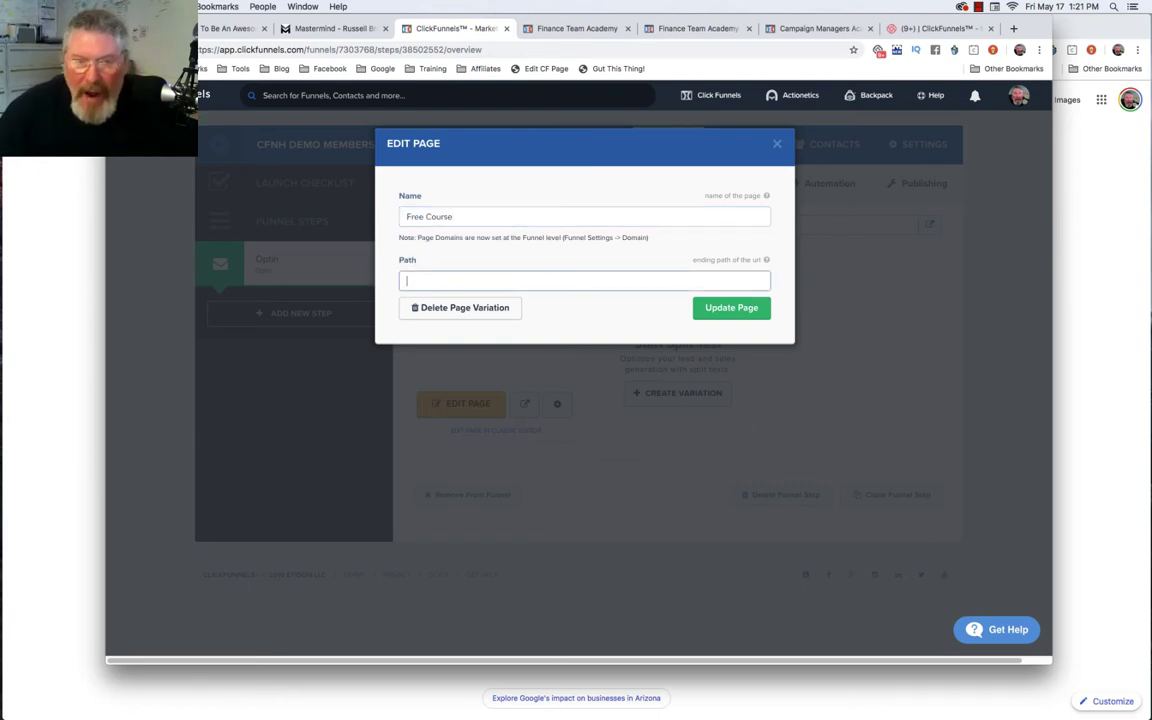
click(724, 315)
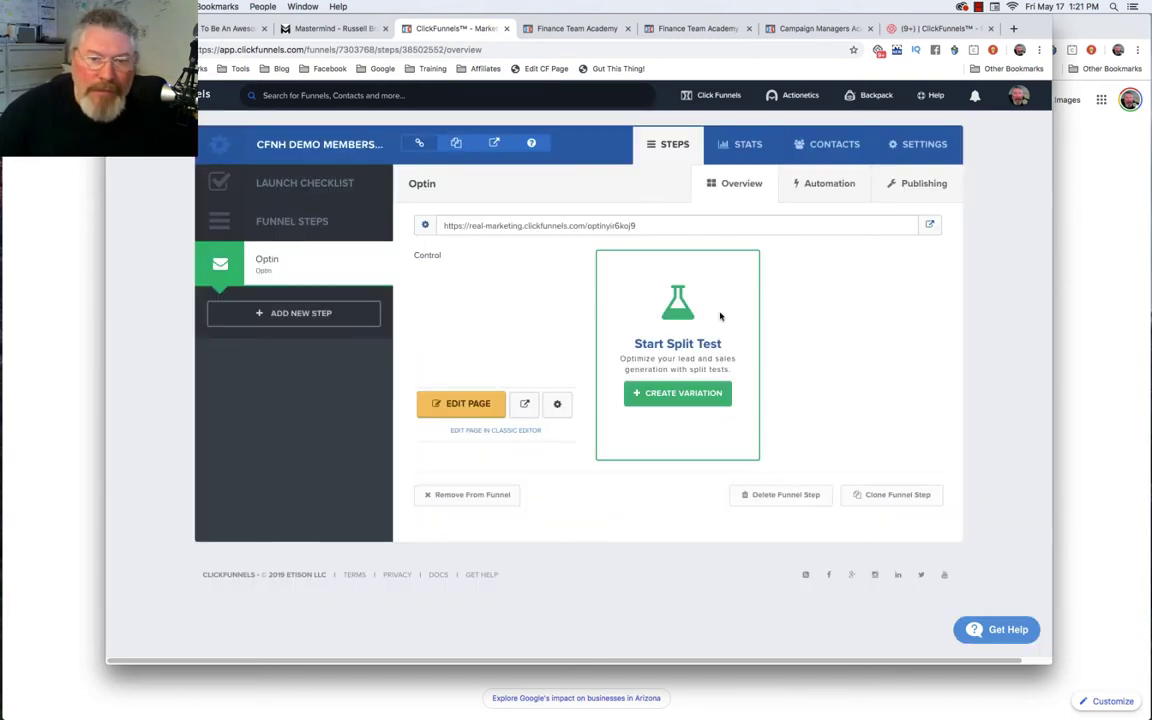
Examine the numeric suffix of the page's path in its settings and the subdomain in the step's URL.
click(557, 404)
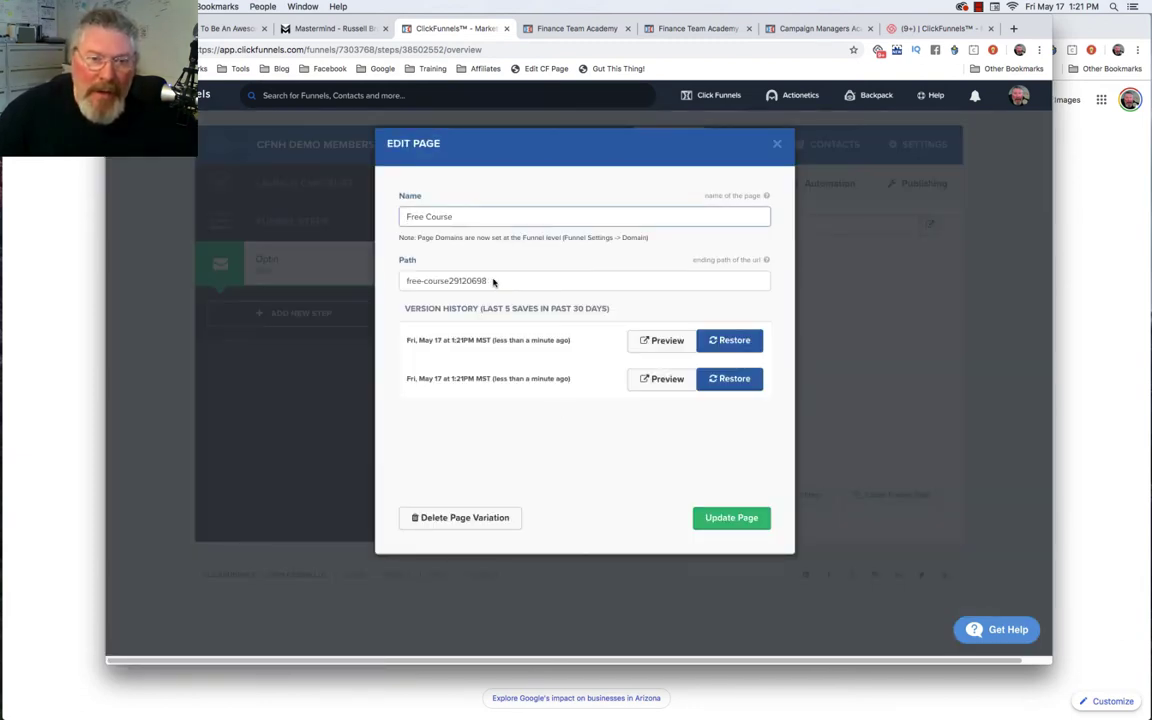
drag(449, 280, 511, 284)
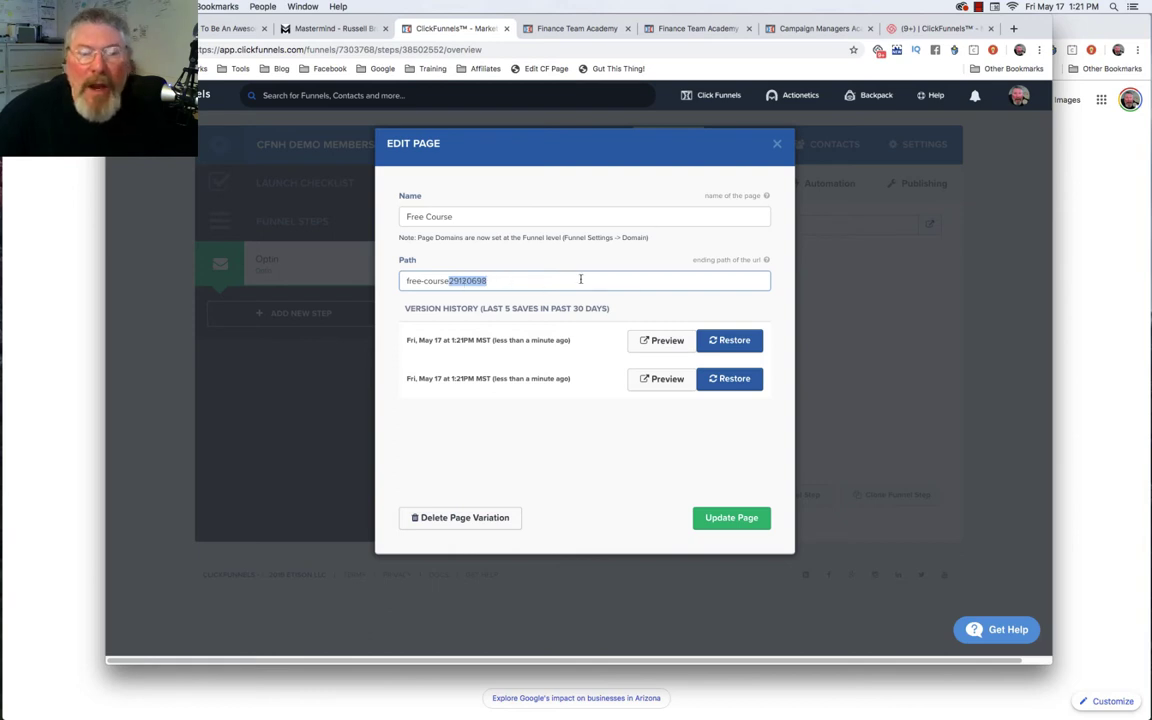
click(777, 145)
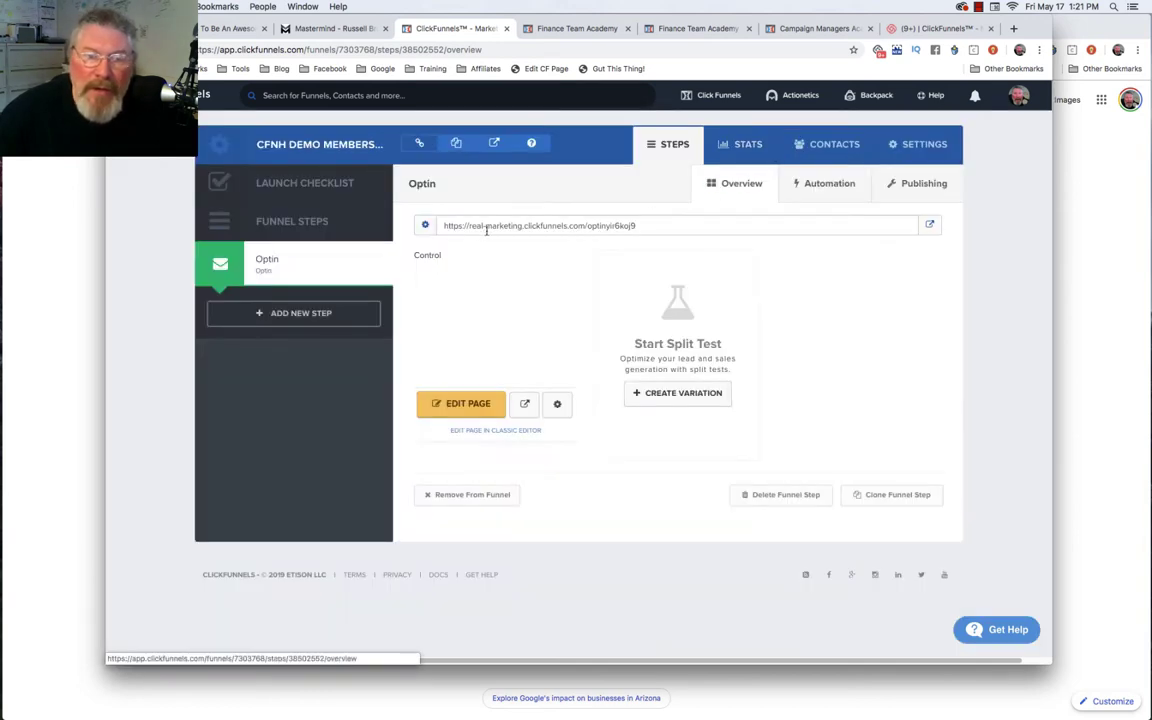
drag(481, 227, 520, 227)
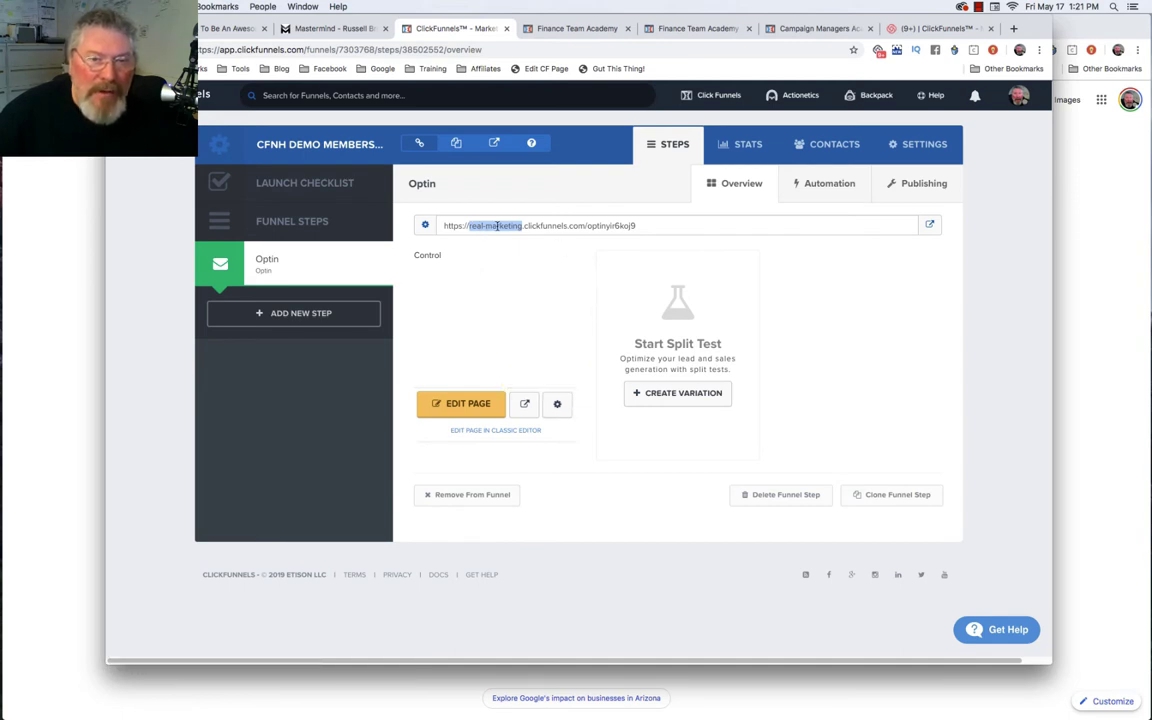
Rename the page to "Free Membership" with its path cleared, update it and reopen its settings to check the path.
click(557, 404)
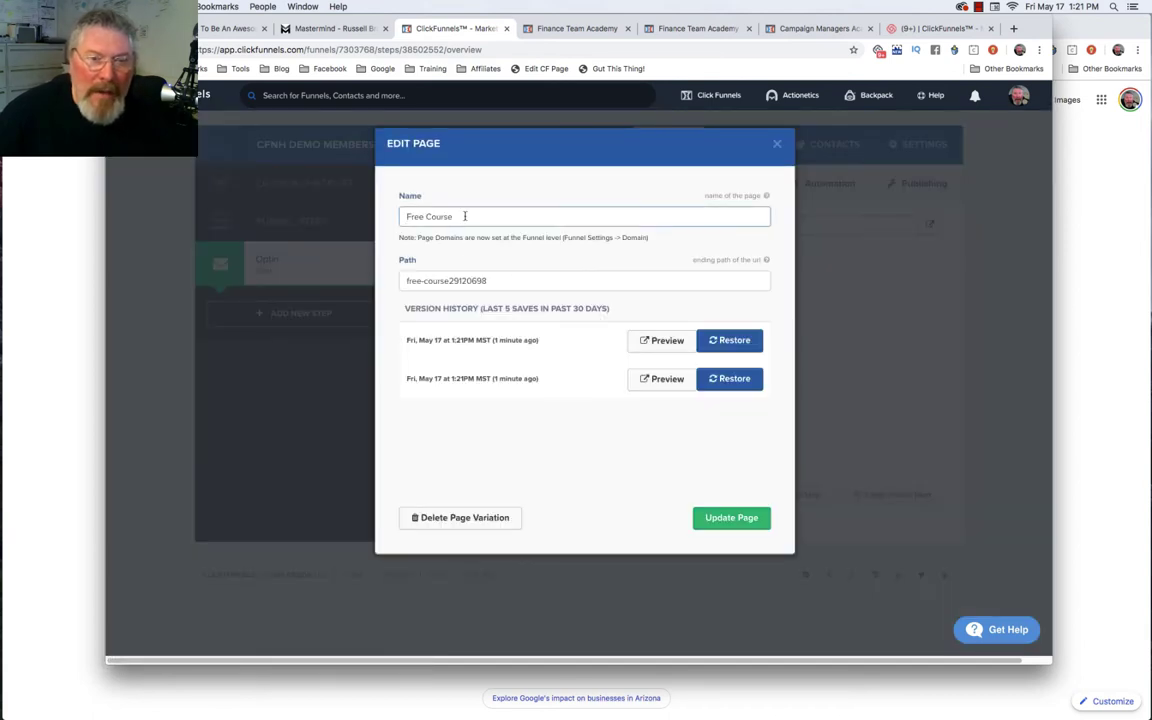
drag(464, 216, 427, 216)
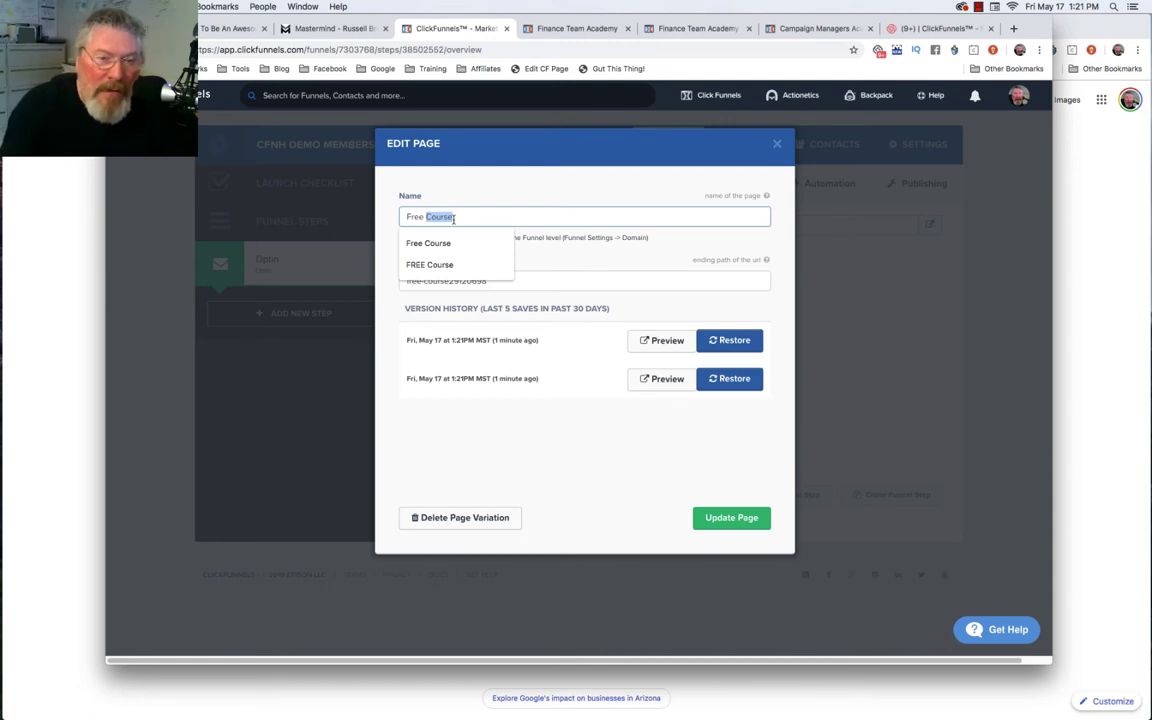
text(Membership)
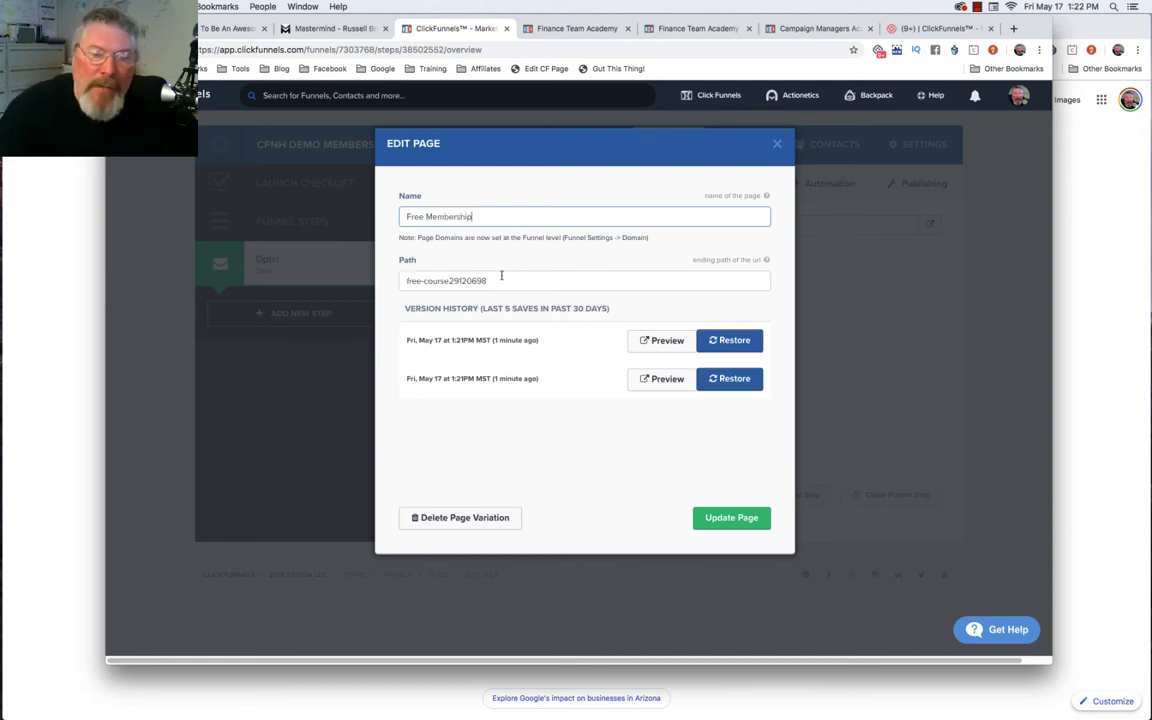
key(Tab)
key(BackSpace)
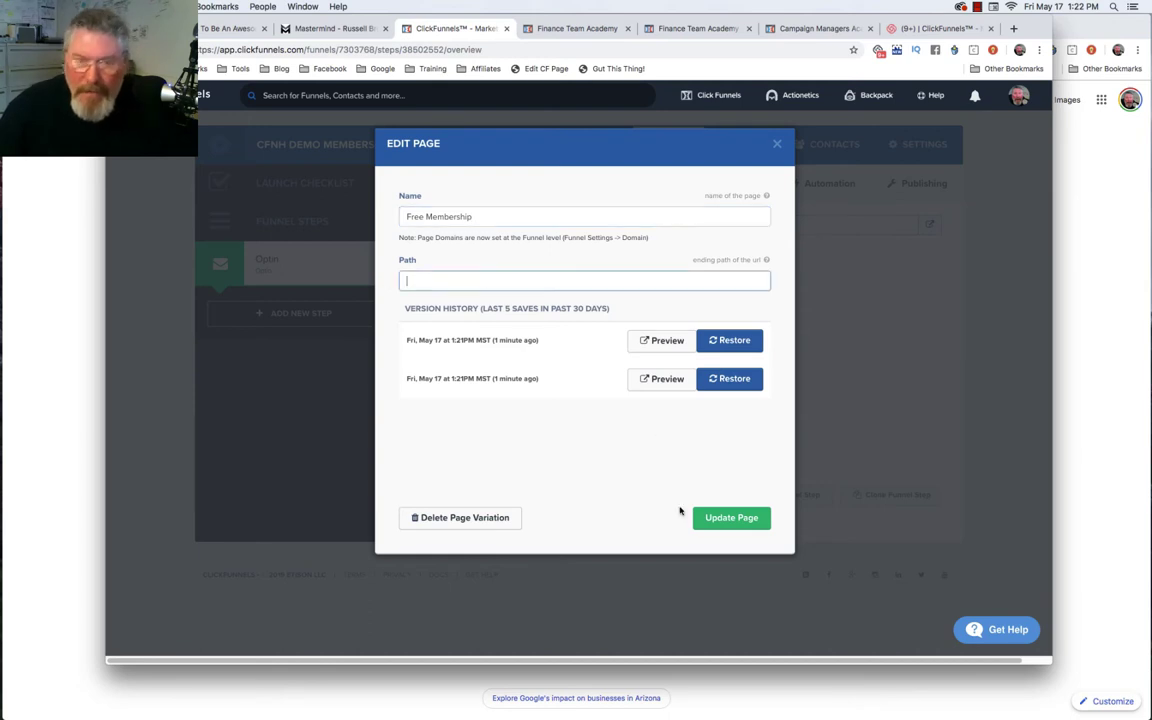
click(725, 517)
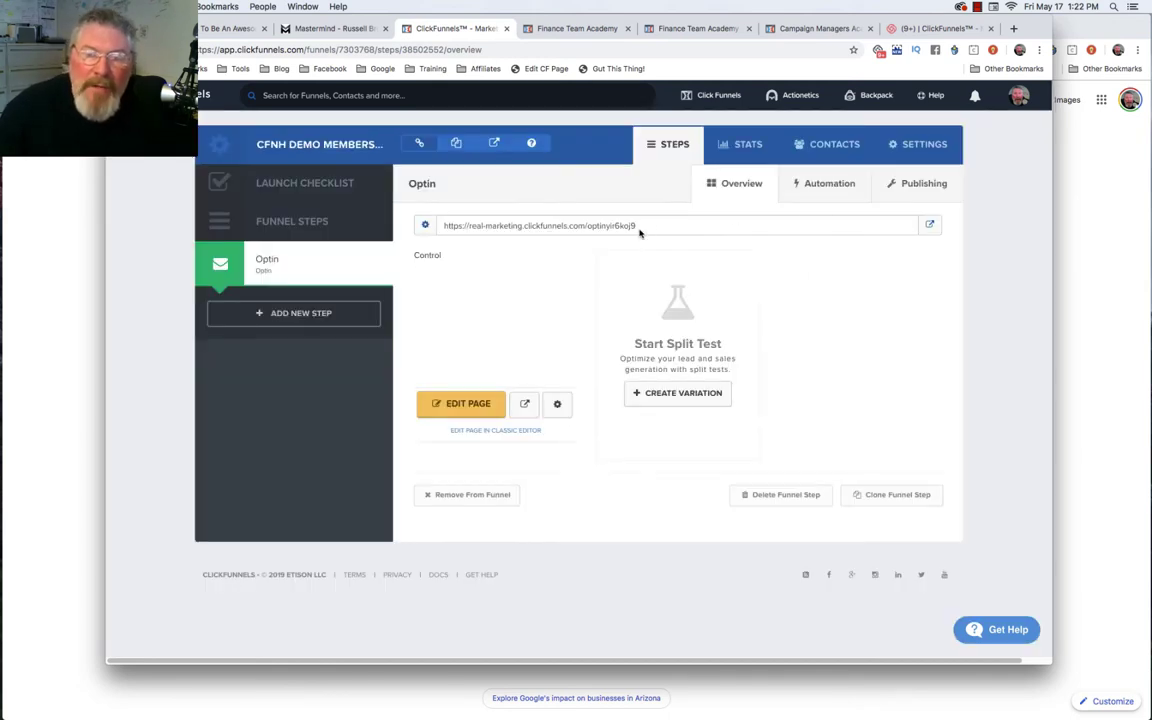
click(557, 405)
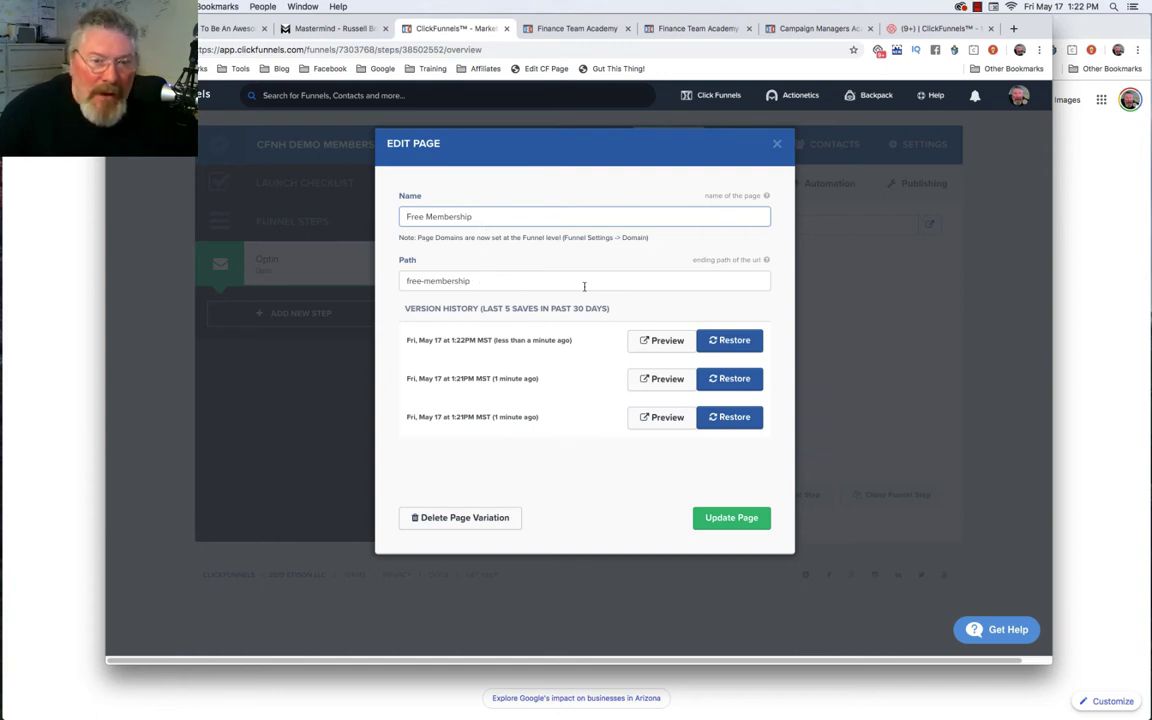
Update the page, then rename the Optin funnel step to "Free Membership", clear its path and update the step.
click(733, 519)
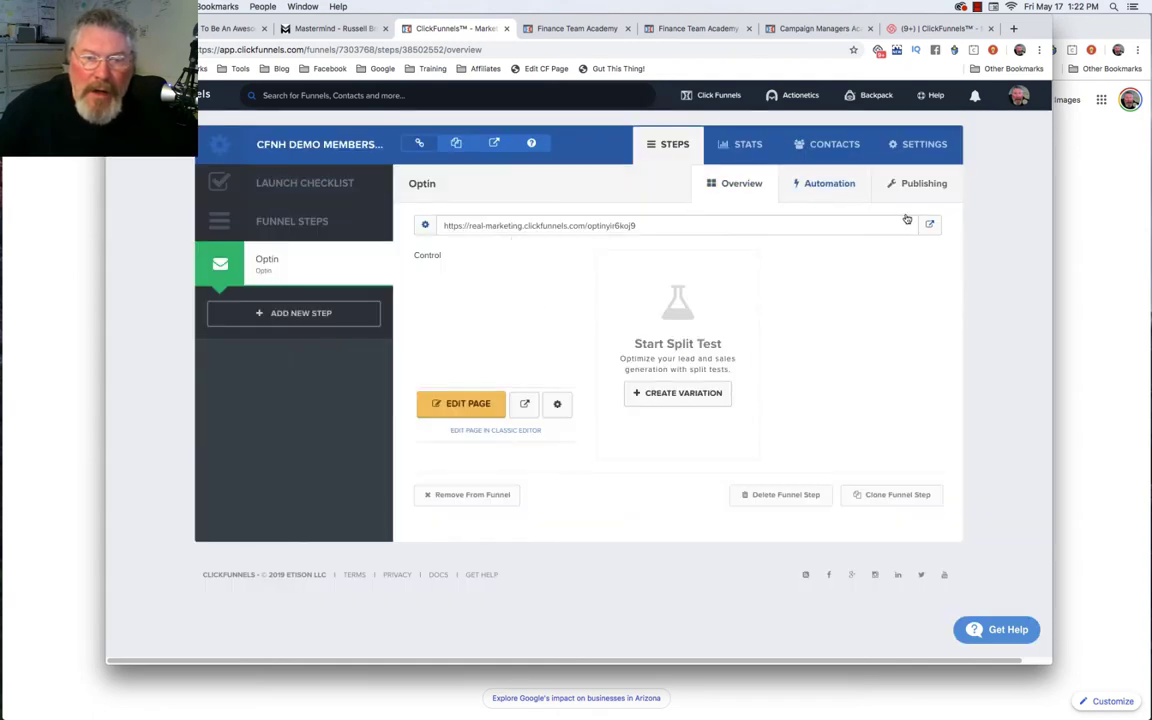
click(924, 185)
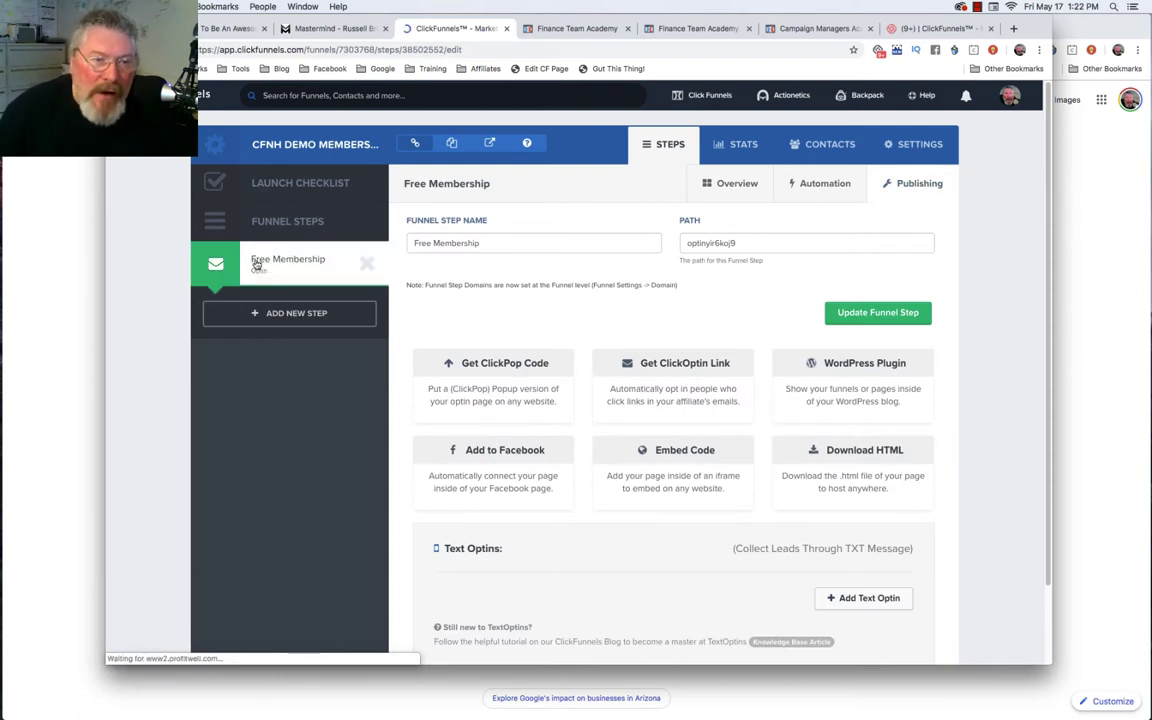
click(257, 262)
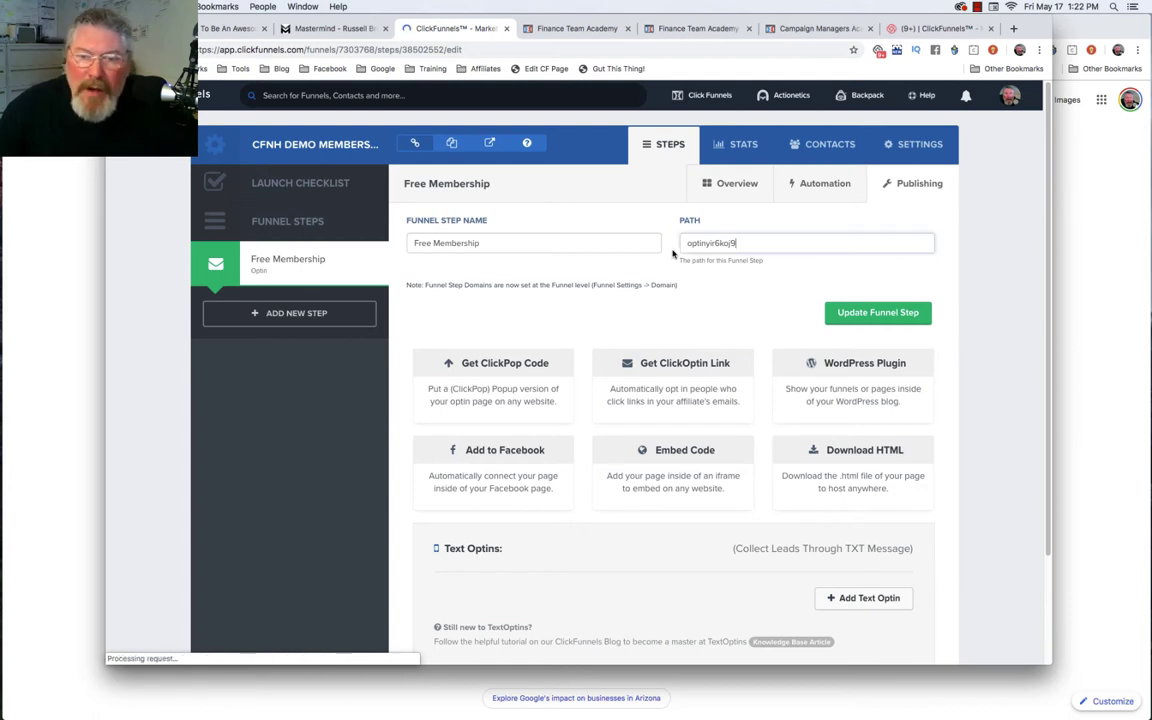
key(ctrl+a)
key(BackSpace)
click(852, 311)
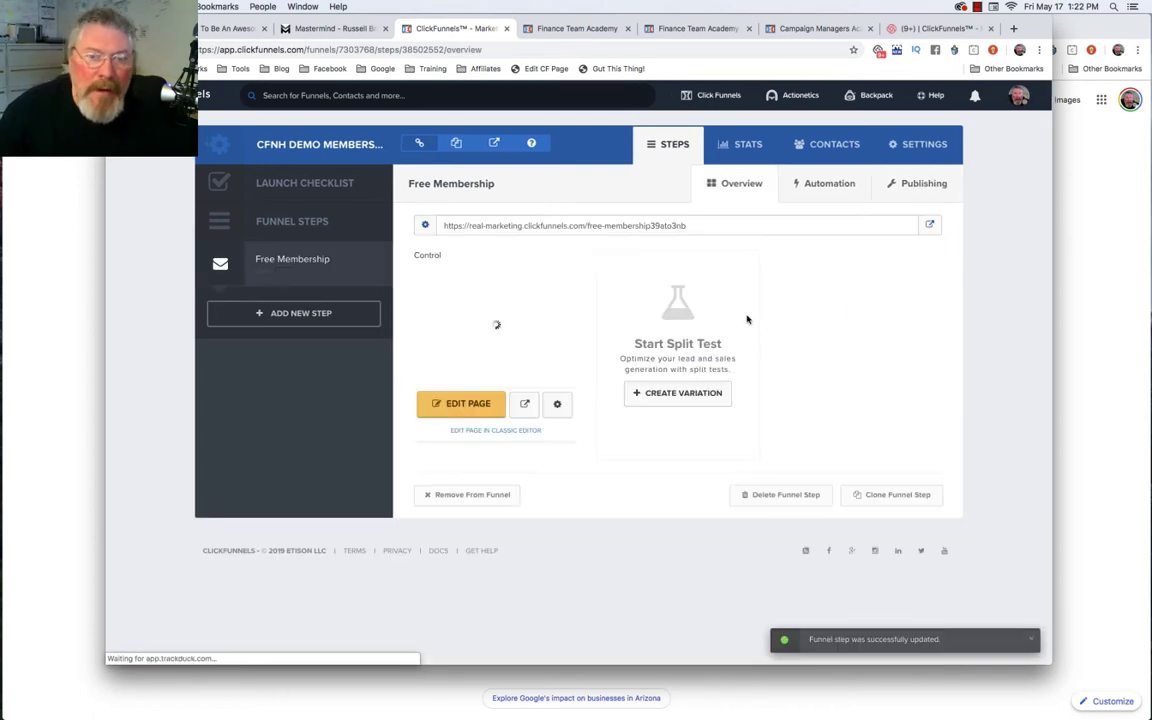
Compare the path in the funnel step's URL with the path in the page's settings.
drag(588, 225, 686, 226)
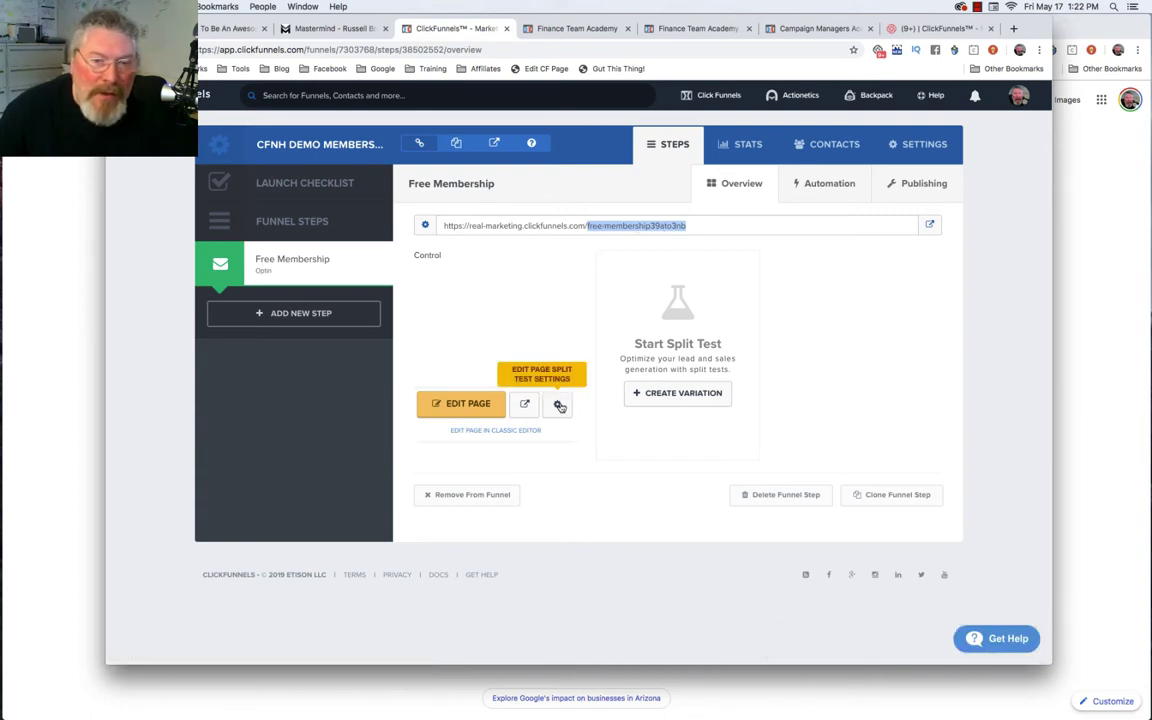
click(559, 405)
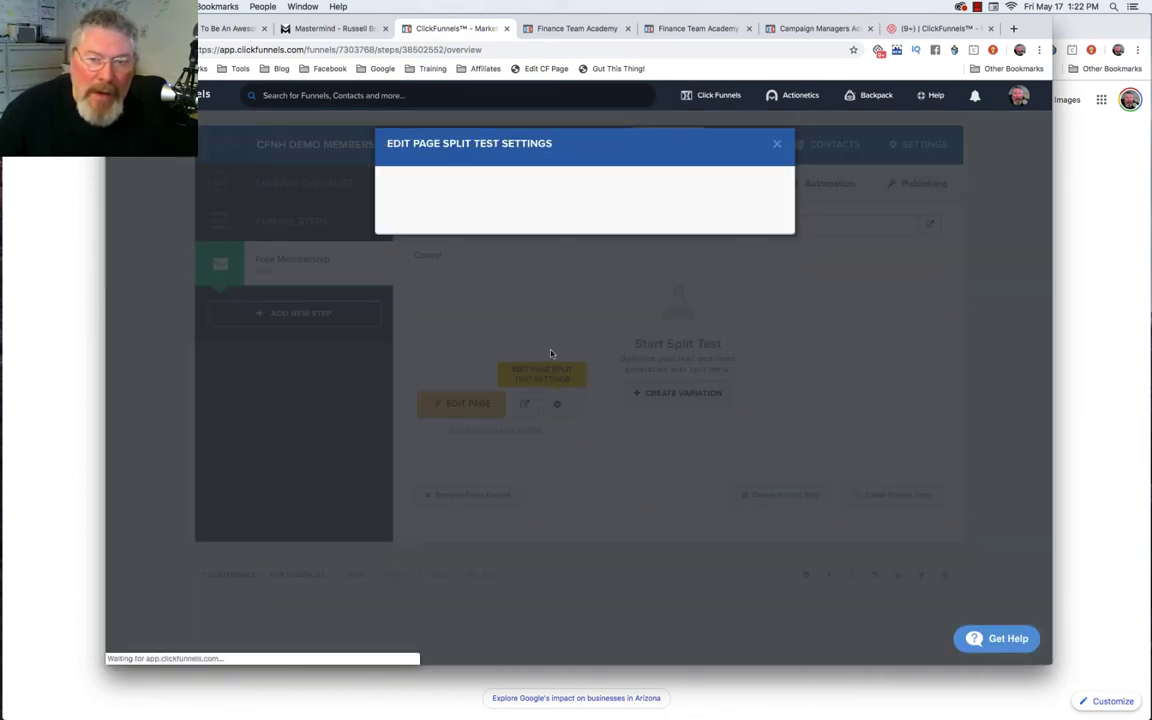
click(472, 280)
drag(472, 280, 398, 288)
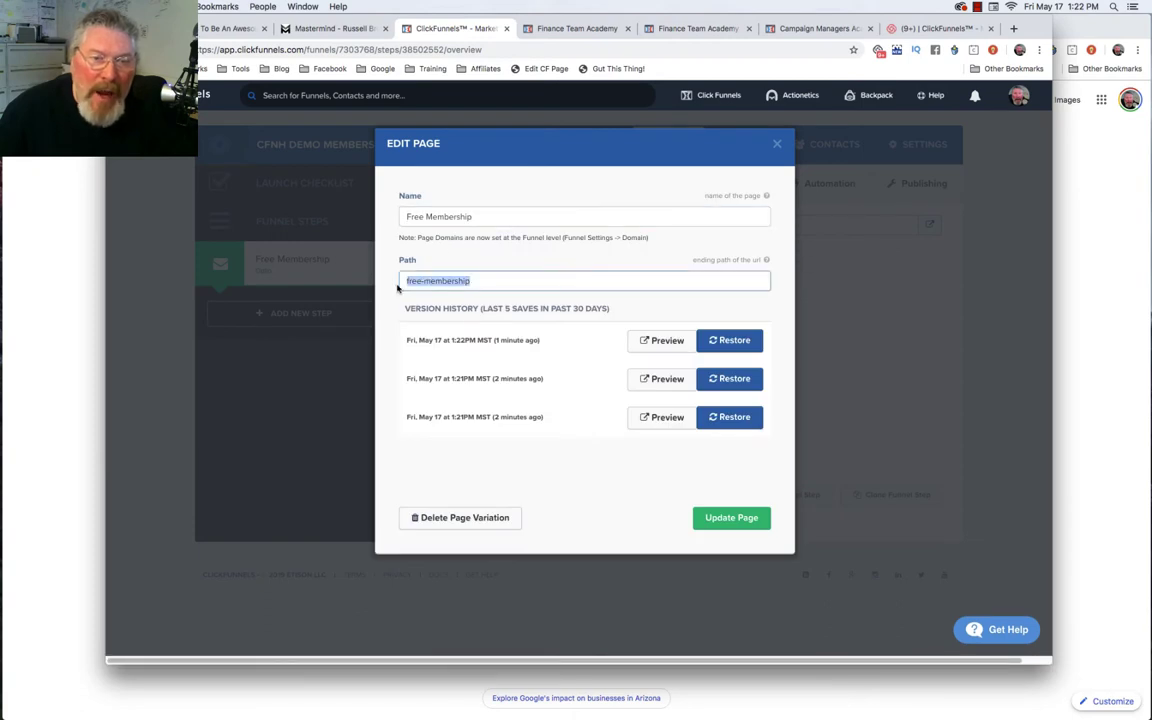
click(777, 144)
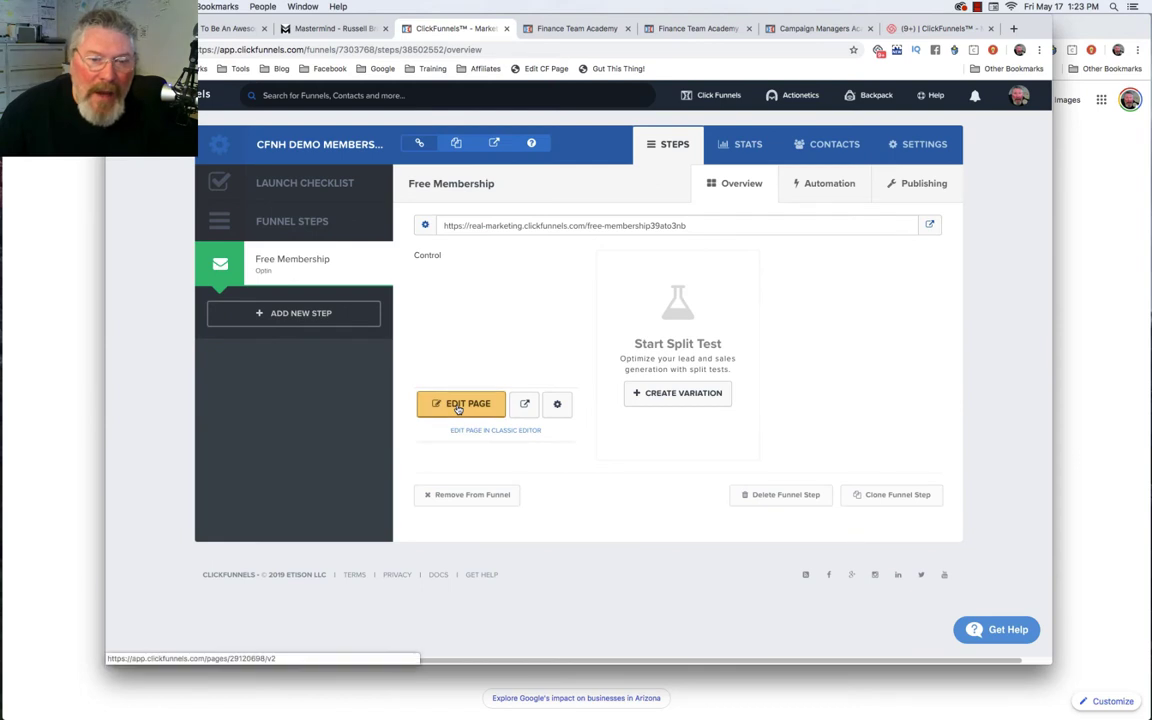
Open the Free Membership page for editing and add a full-width section containing a one-column row.
click(458, 405)
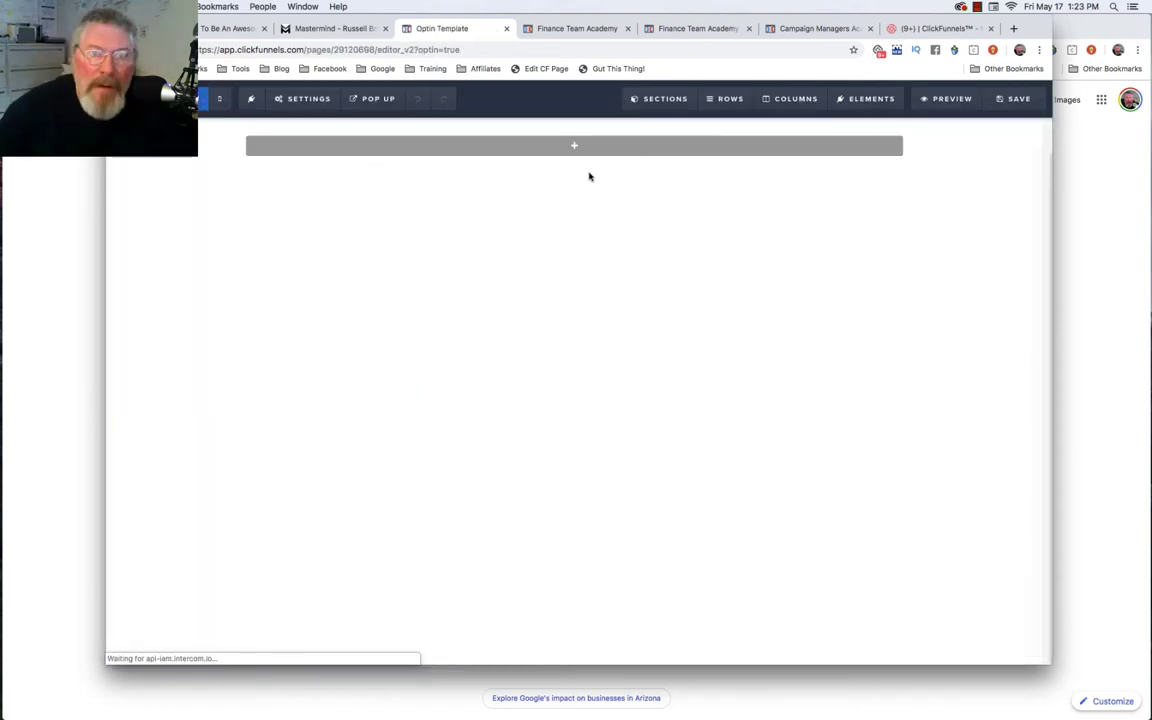
click(575, 146)
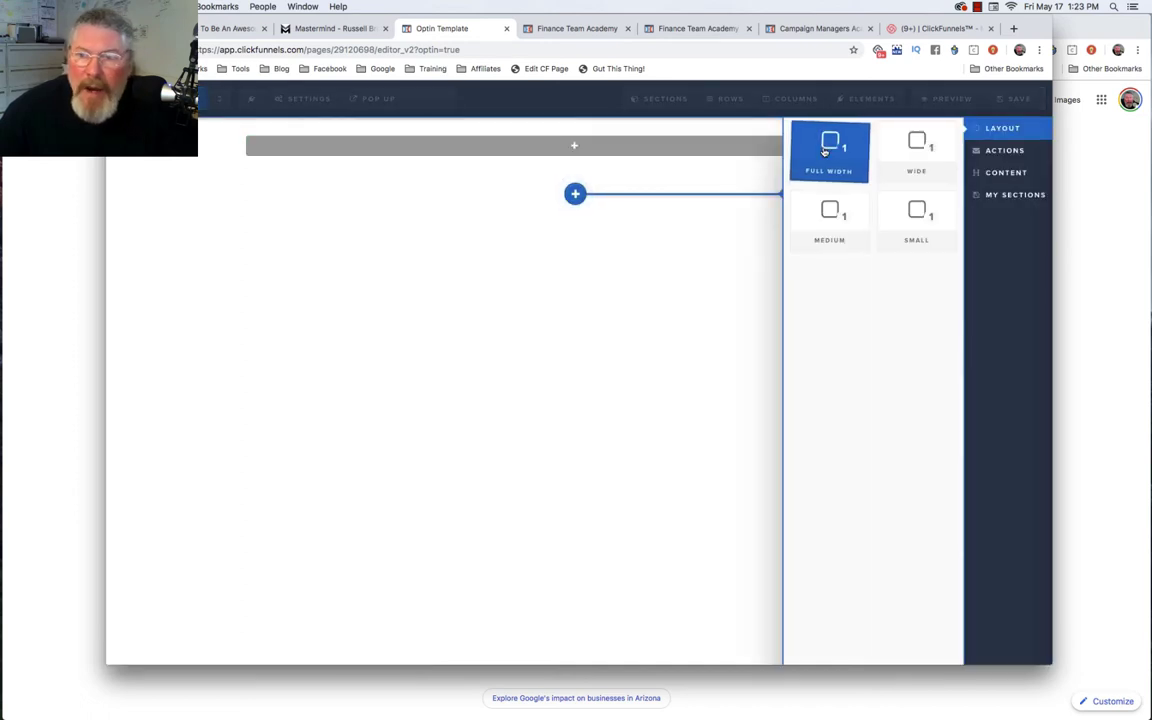
click(825, 150)
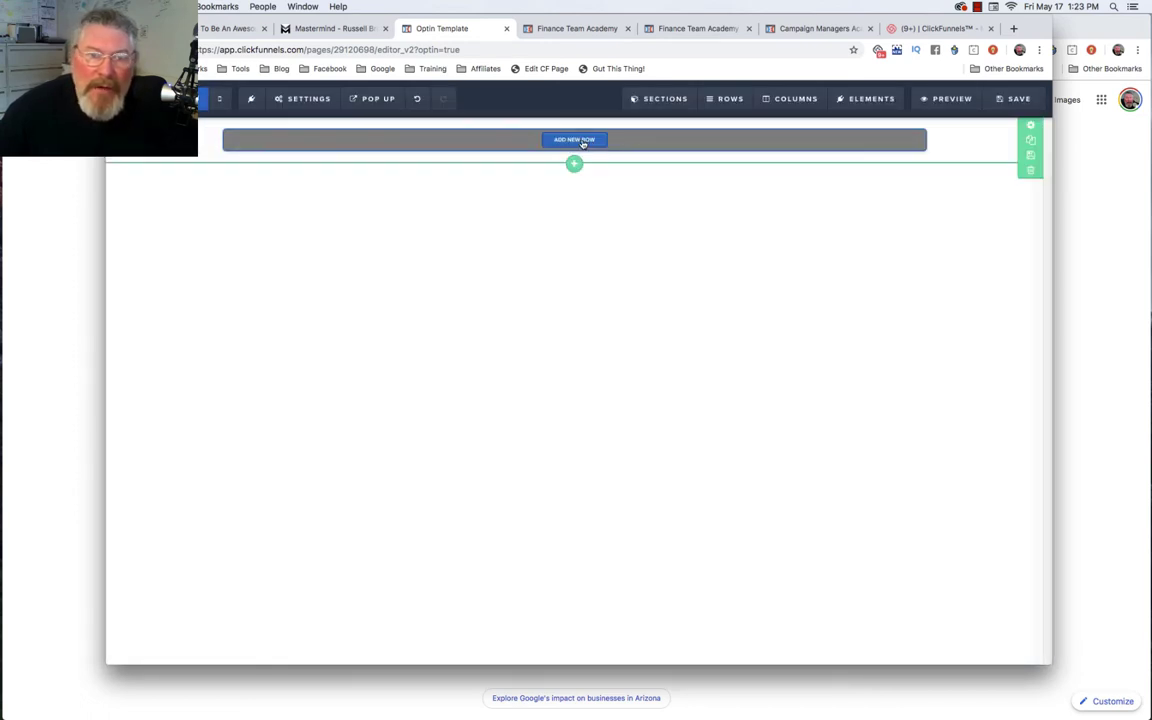
click(583, 144)
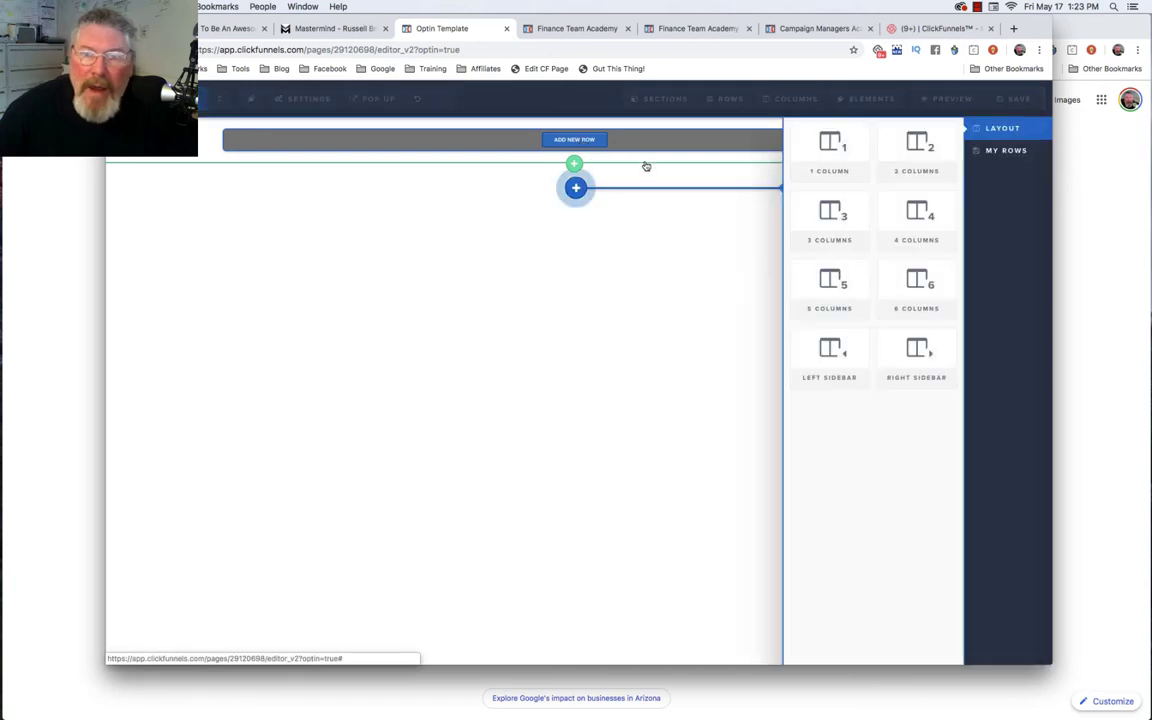
click(828, 170)
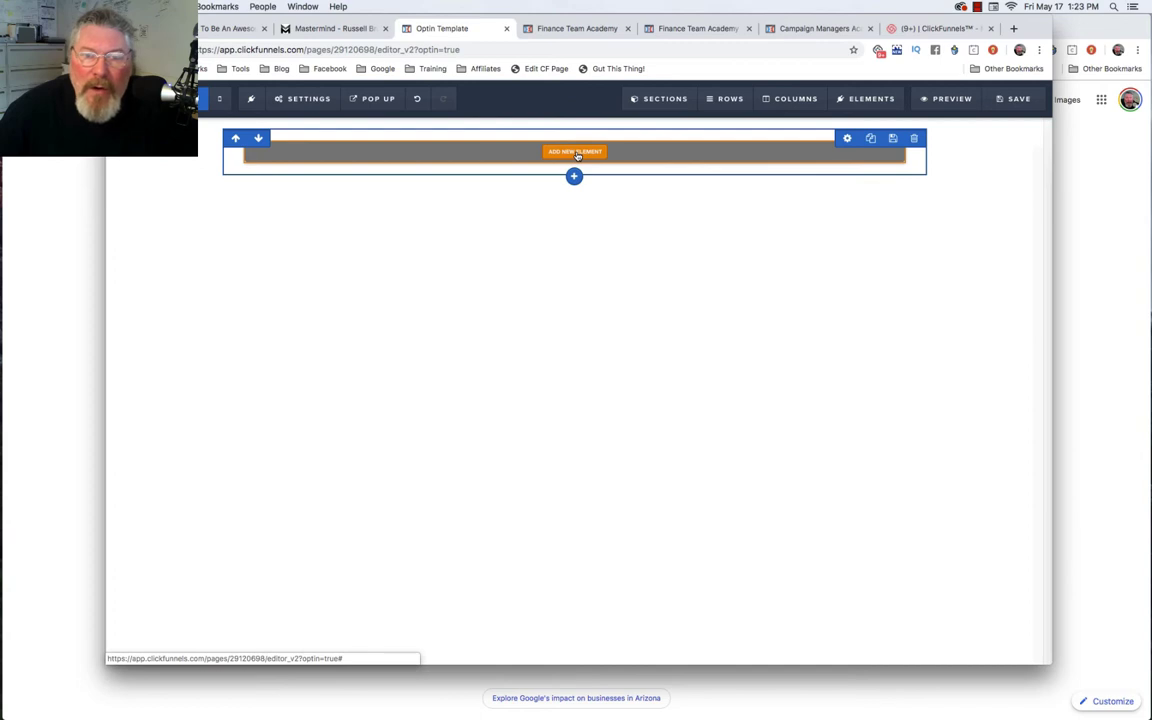
Fill the one-column row with a stacked headline, input field and button.
click(577, 155)
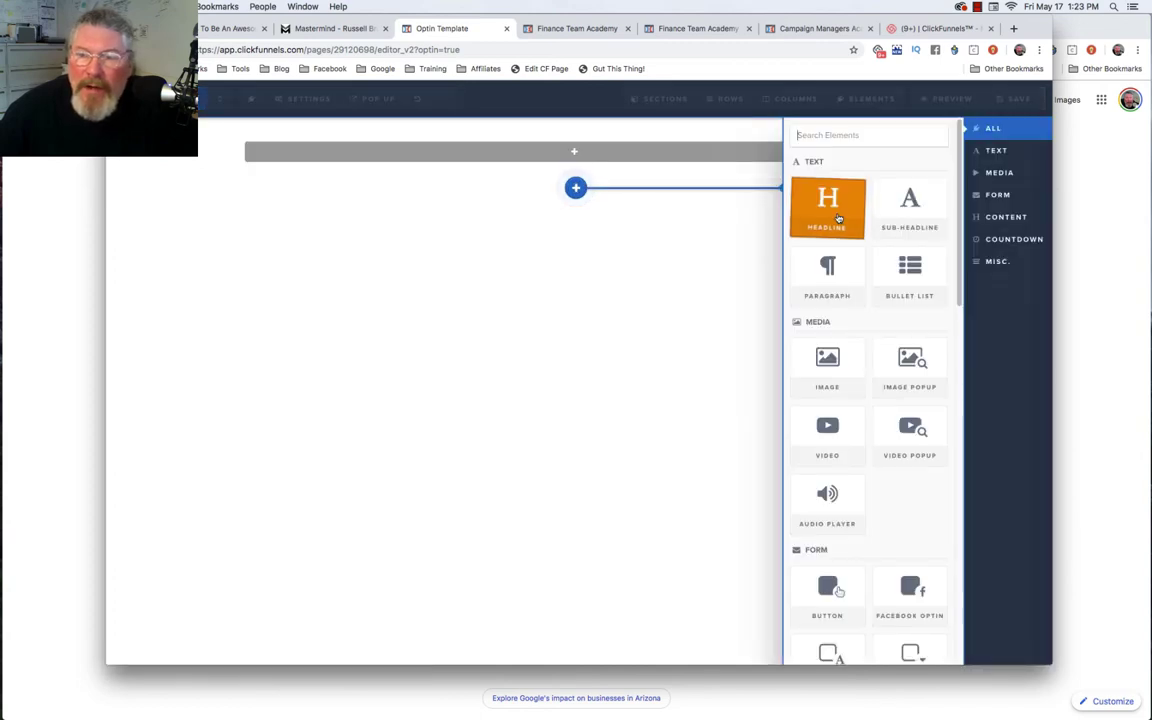
click(830, 216)
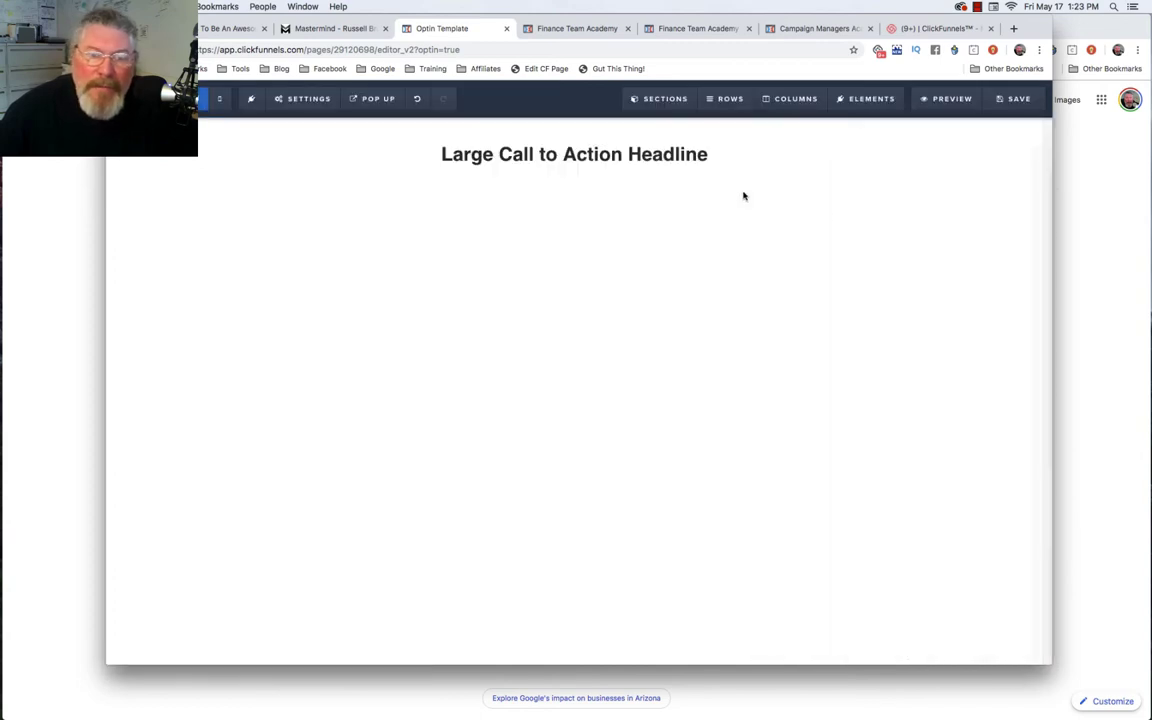
click(576, 172)
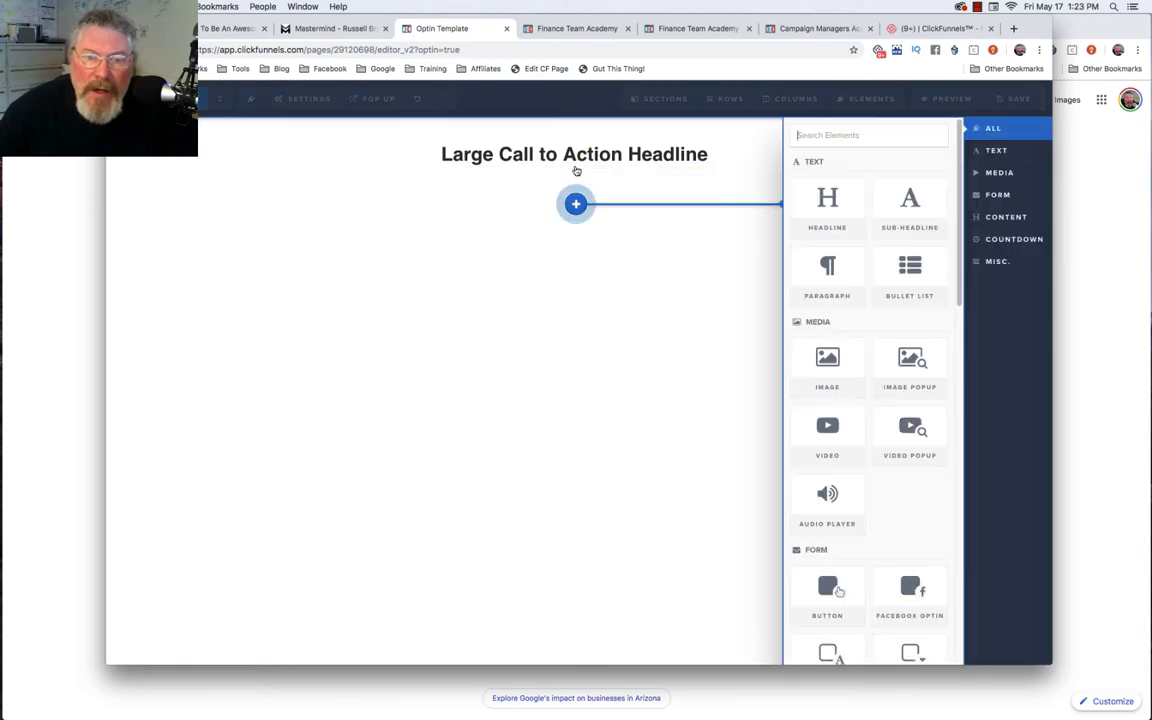
scroll(826, 505, down, 2)
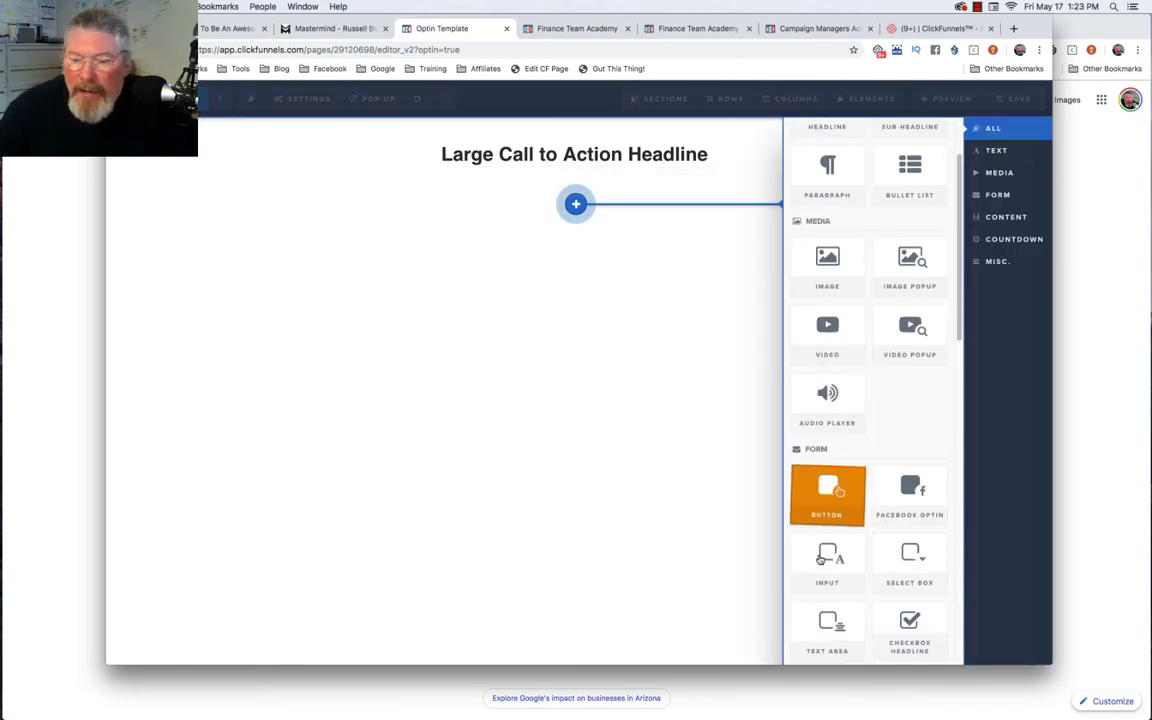
drag(822, 566, 584, 224)
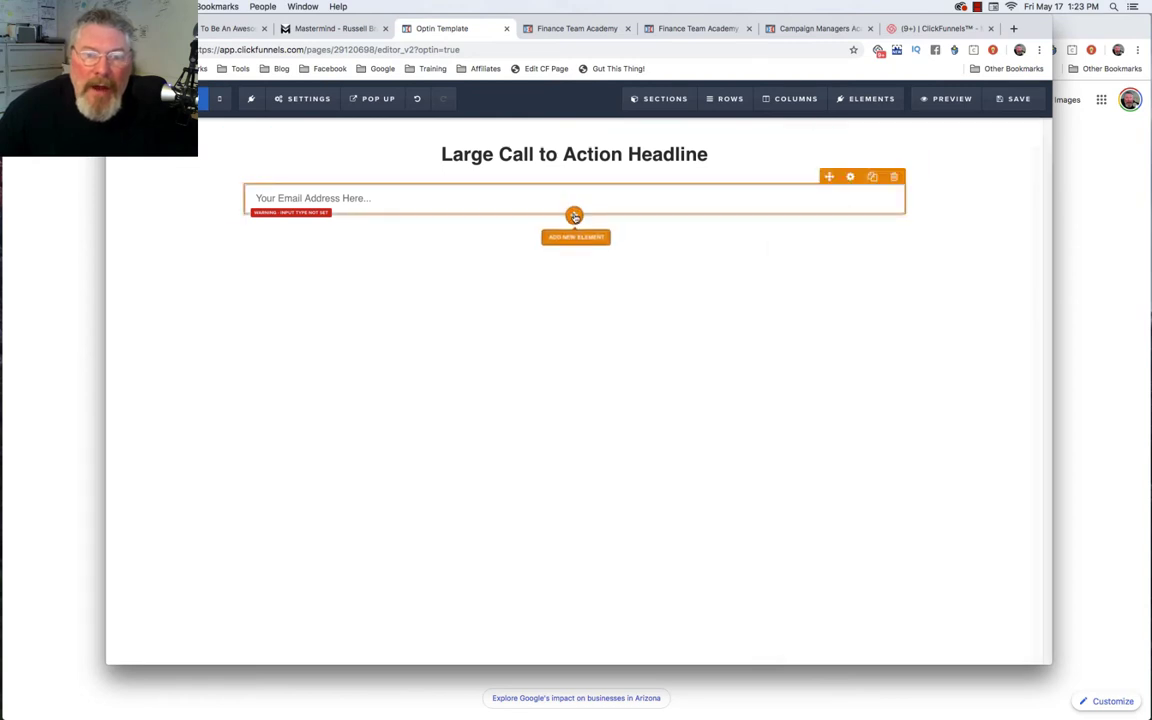
click(574, 216)
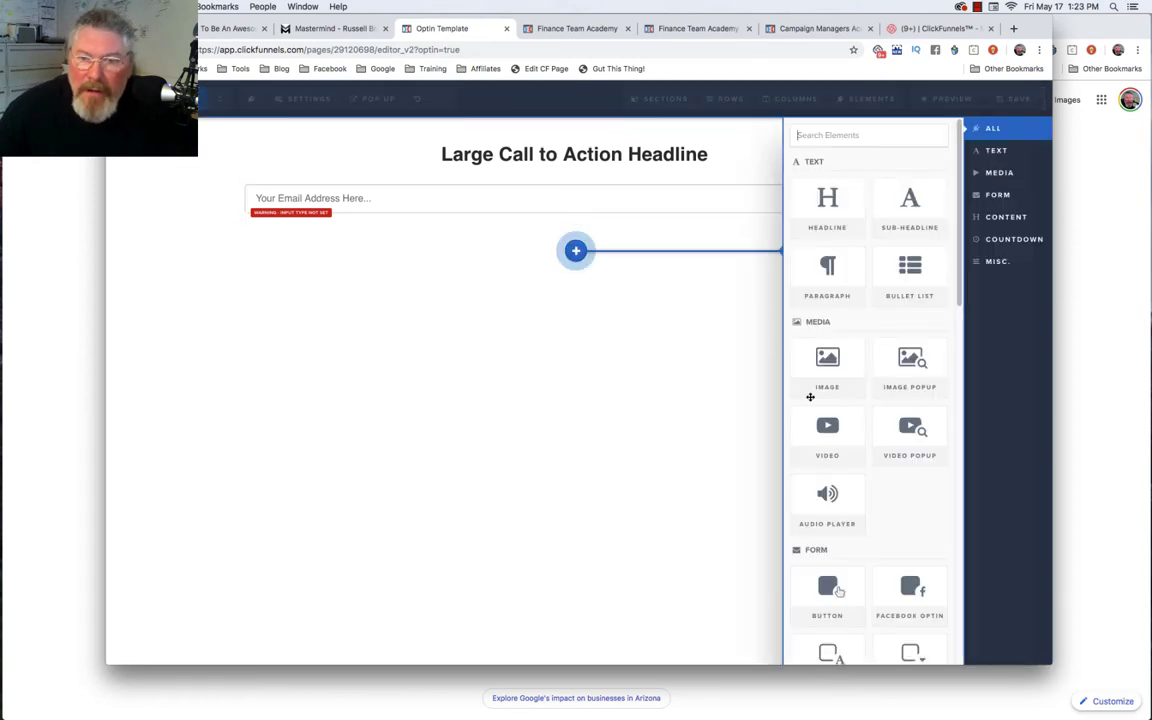
drag(828, 589, 828, 590)
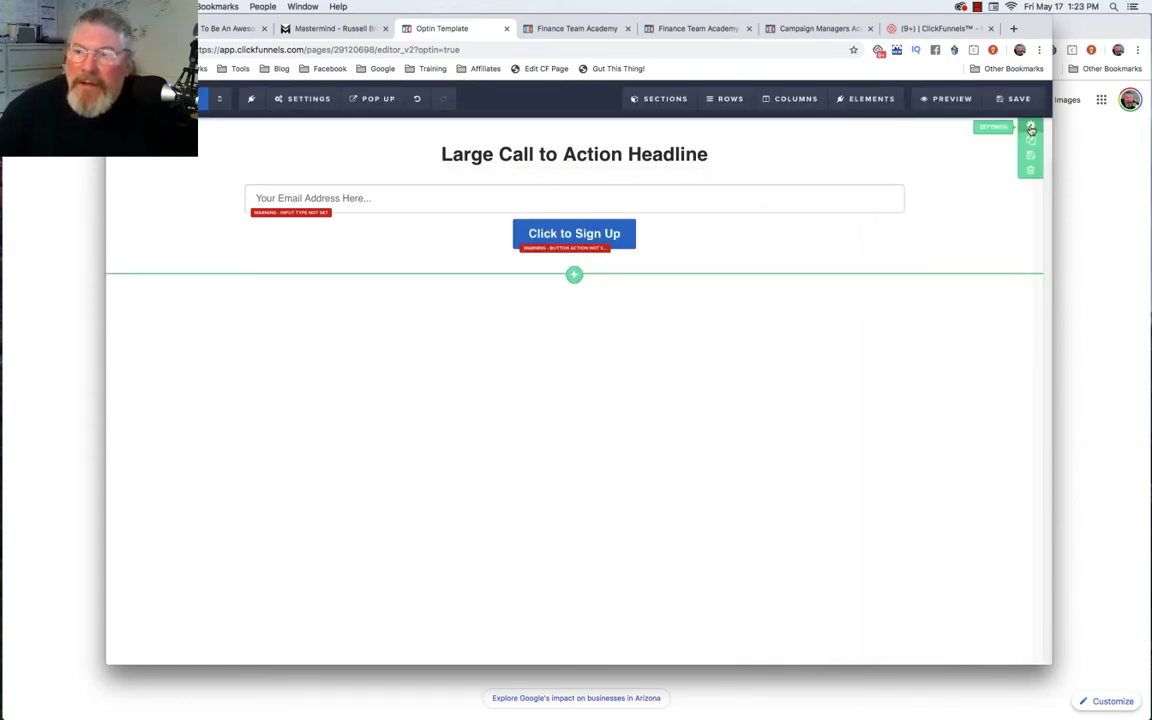
Set the top margin of the section holding the optin form to 45.
click(1031, 130)
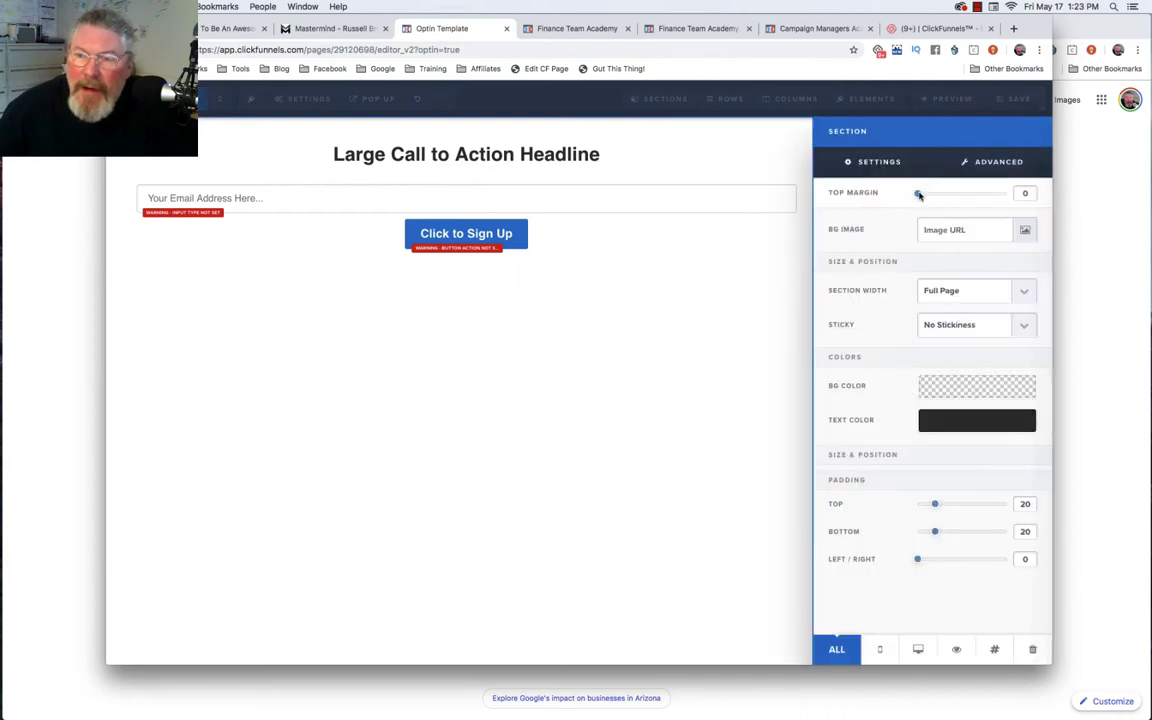
drag(934, 198, 959, 196)
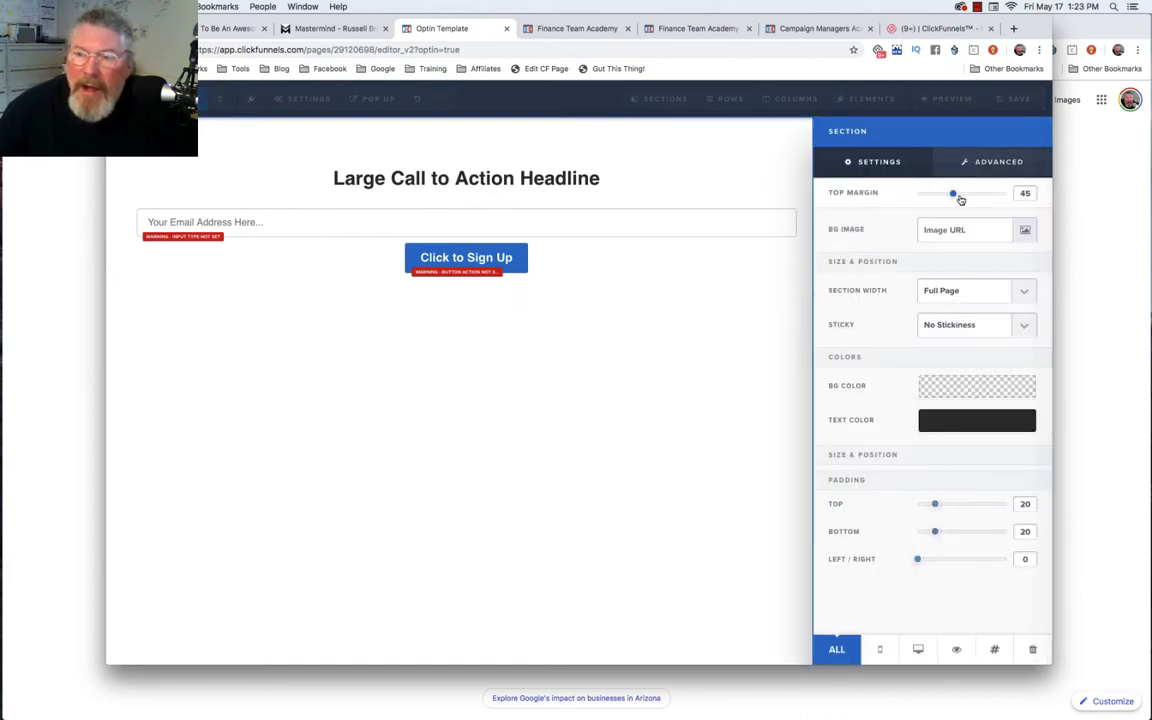
click(705, 172)
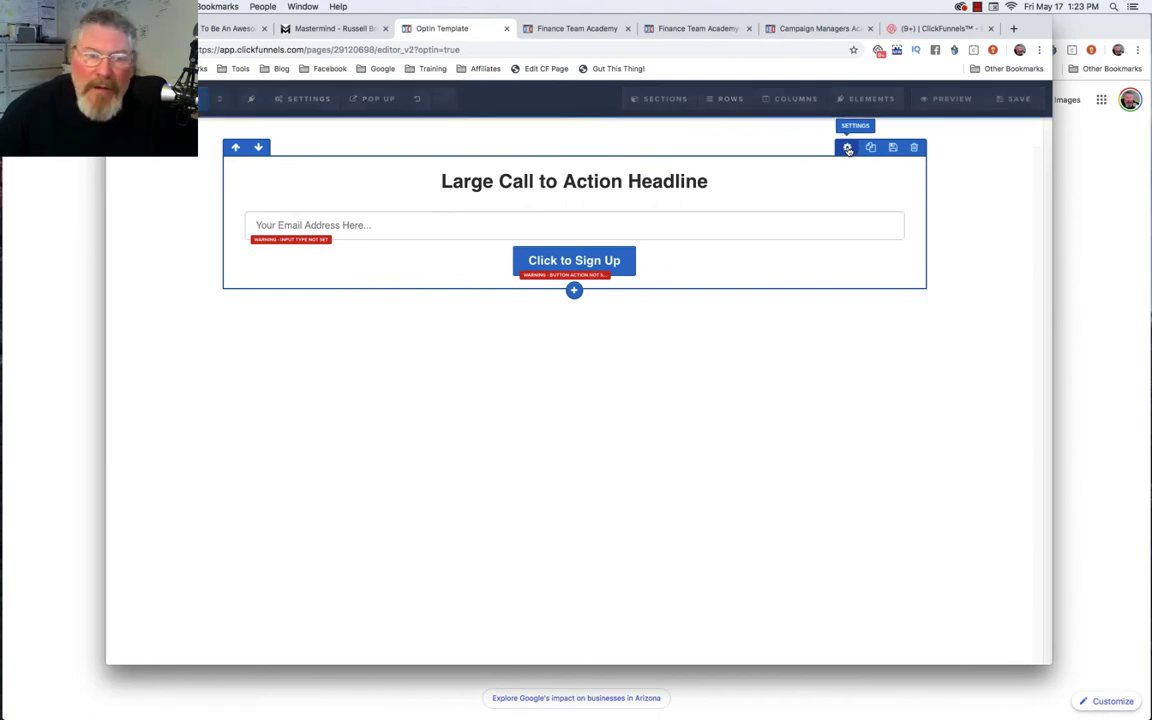
click(847, 148)
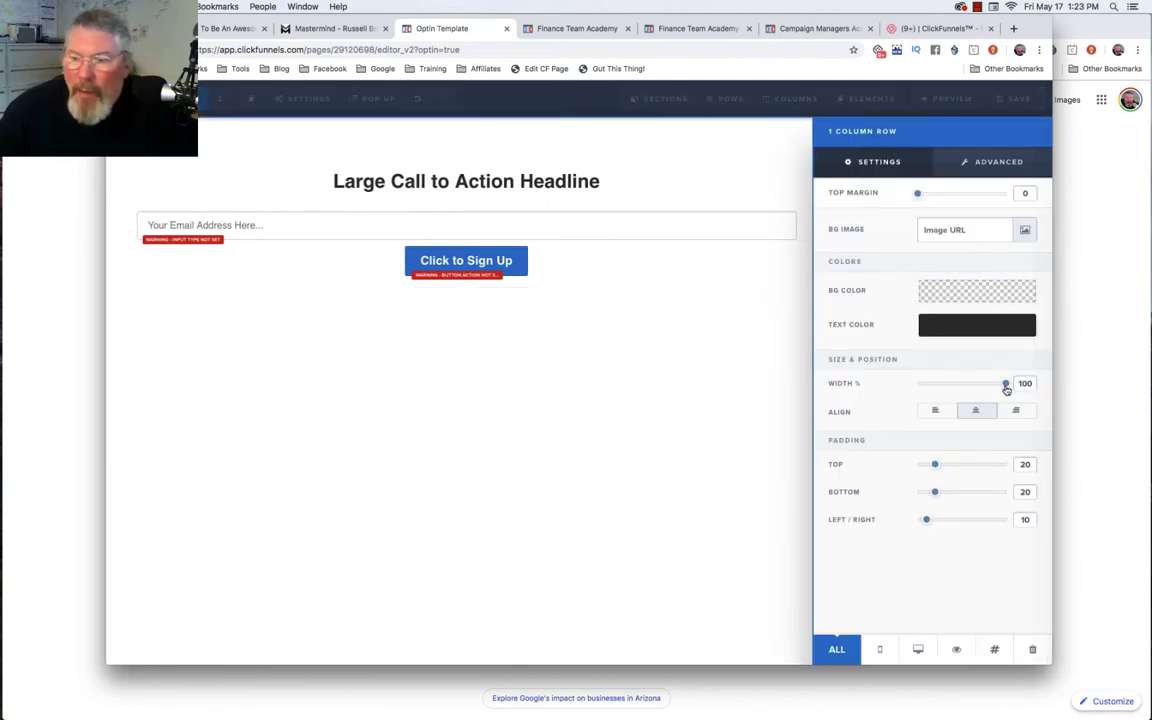
mouse_move(1007, 387)
mouse_down()
mouse_move(954, 385)
mouse_move(1010, 387)
mouse_up()
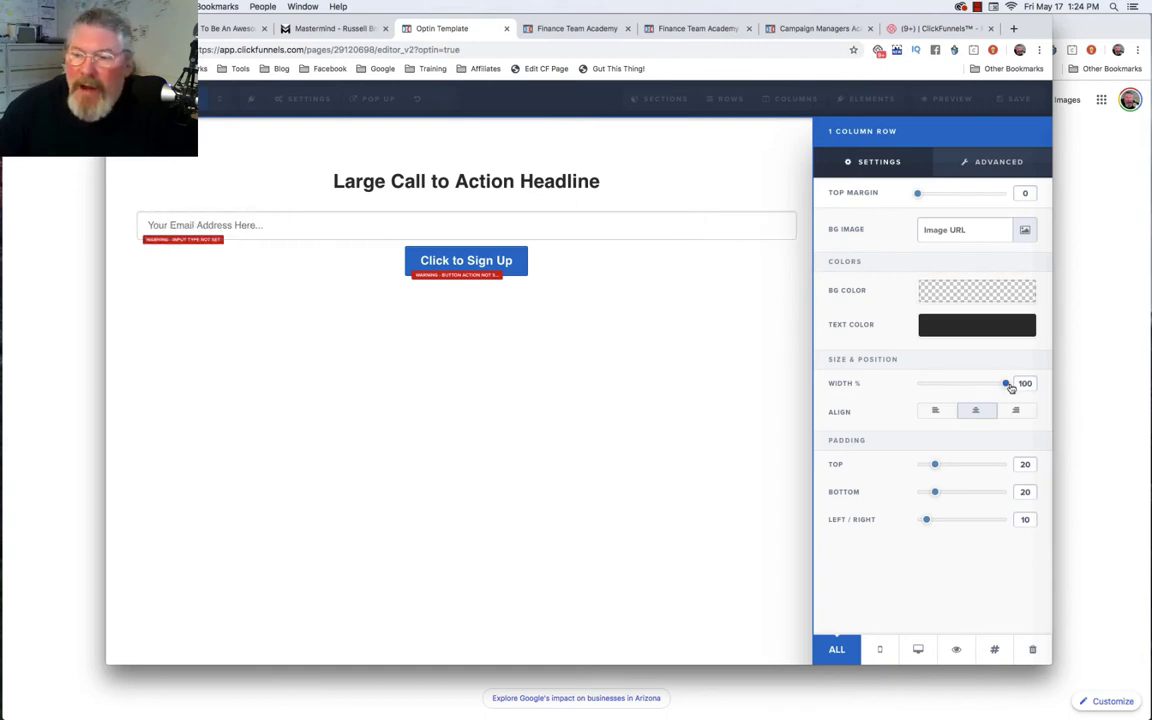
click(766, 165)
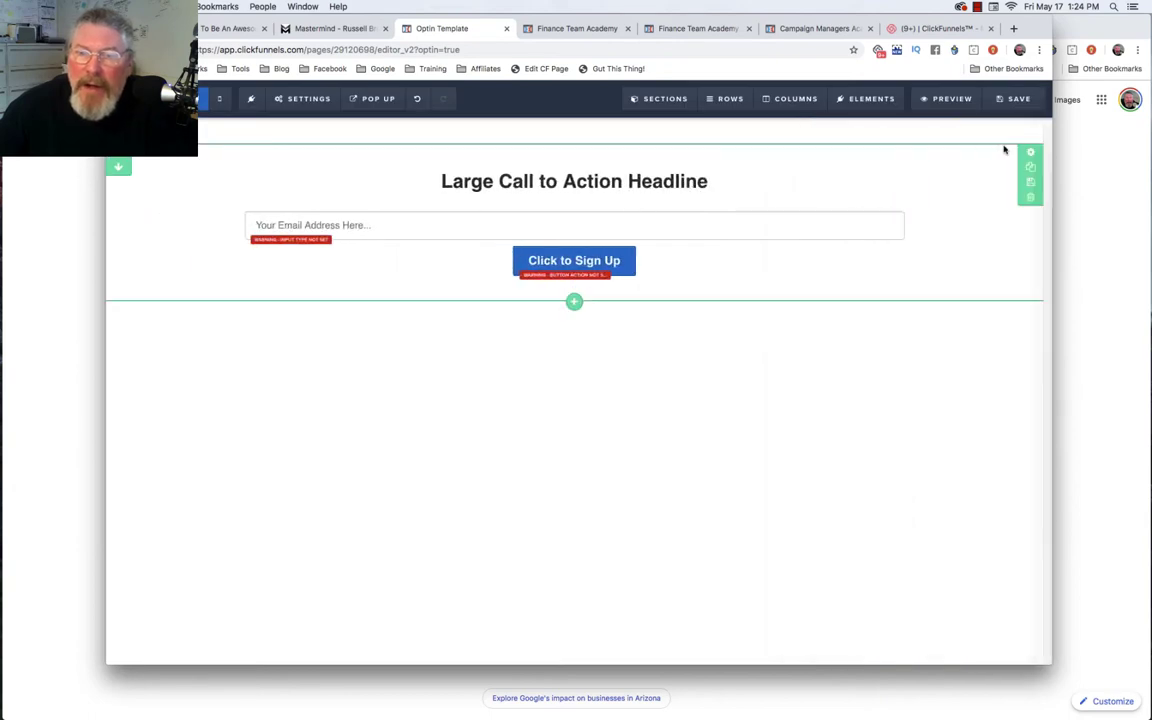
Set the width of the section holding the optin form to Small.
click(1028, 154)
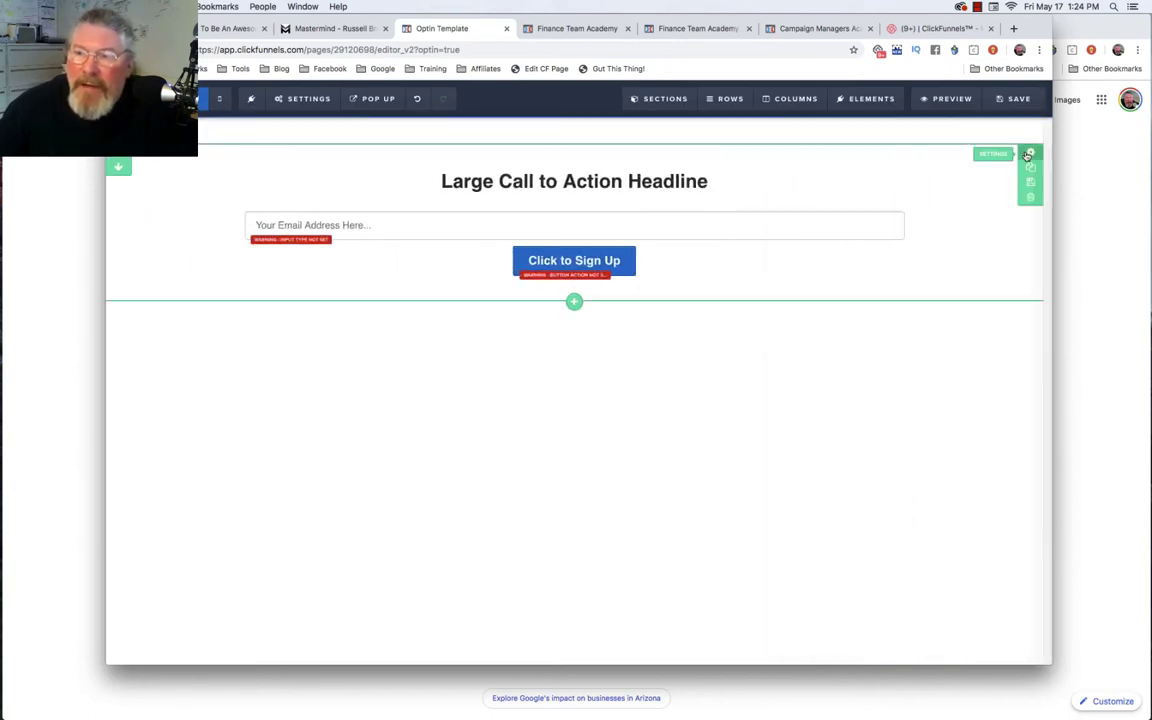
click(952, 291)
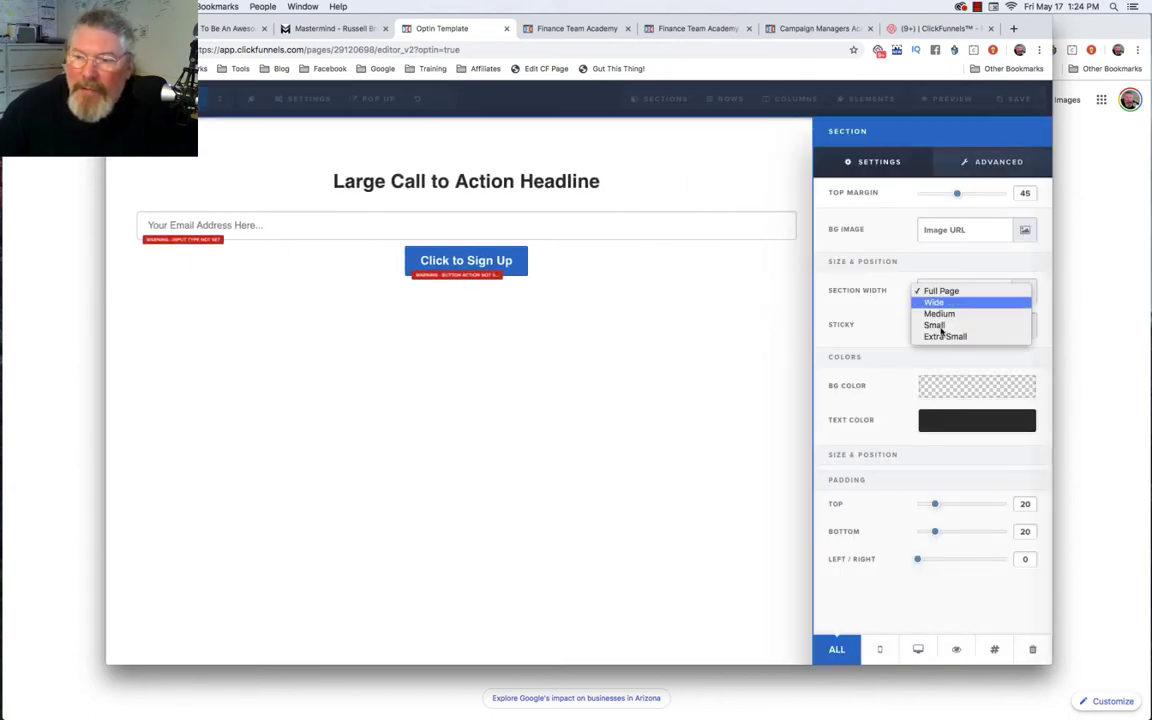
click(941, 330)
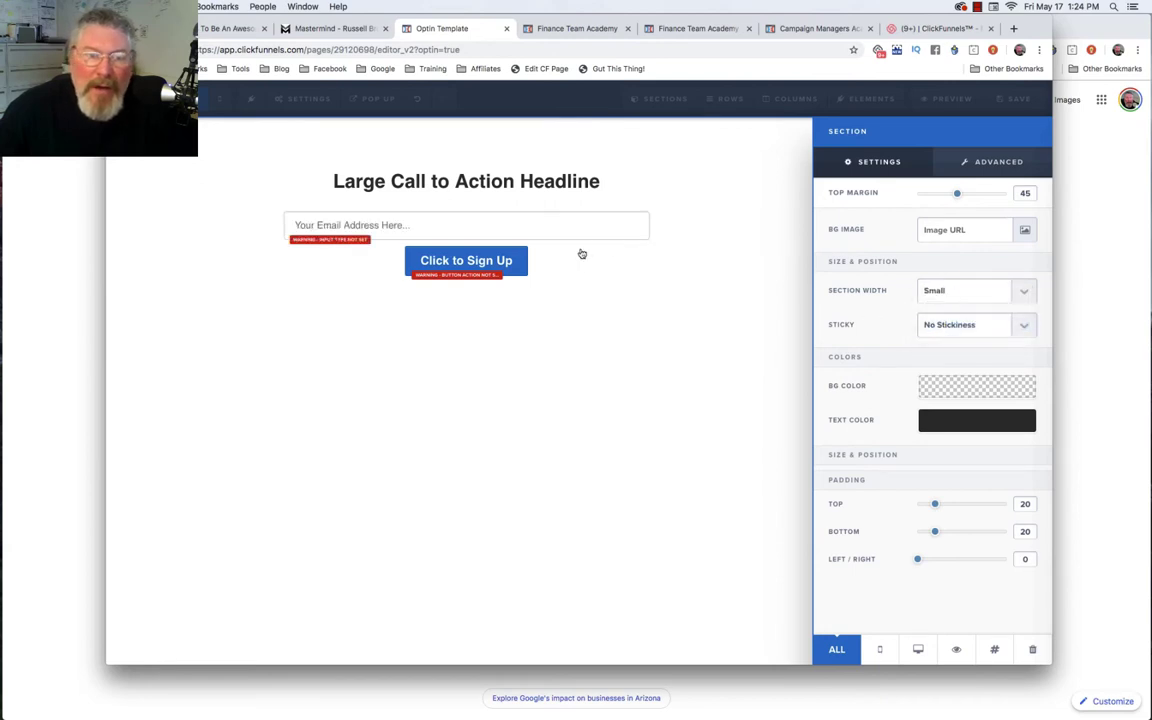
click(487, 180)
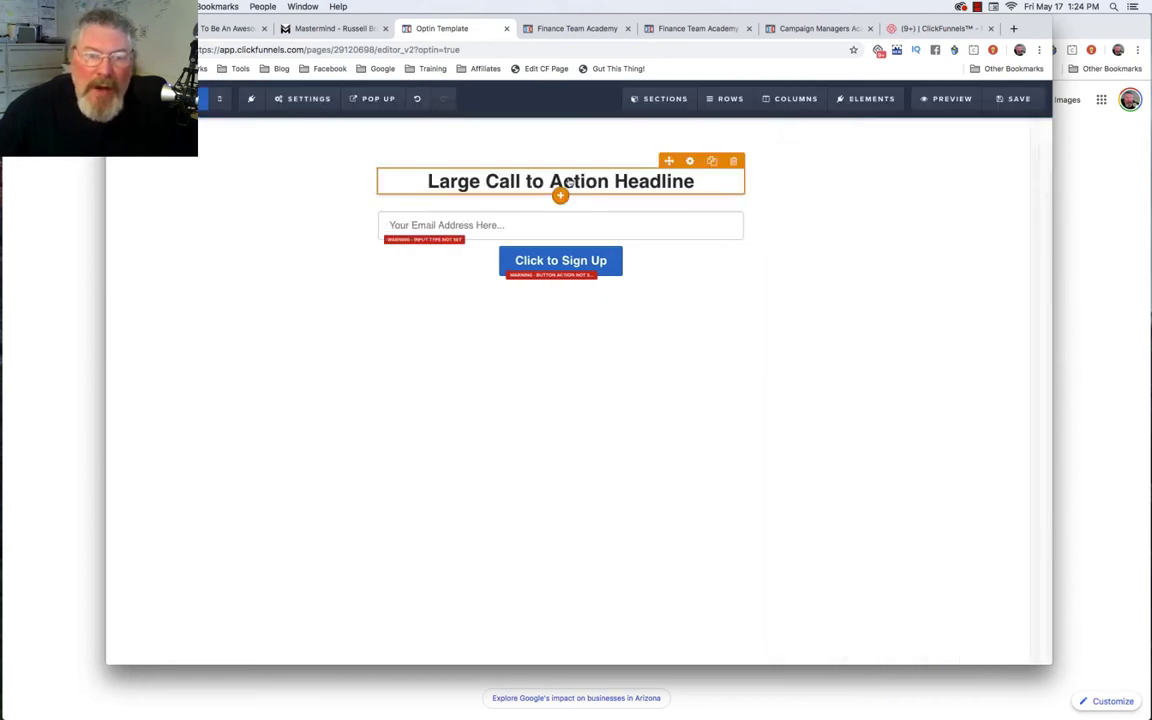
Set the input type of the form field under the headline to Email Address.
click(528, 230)
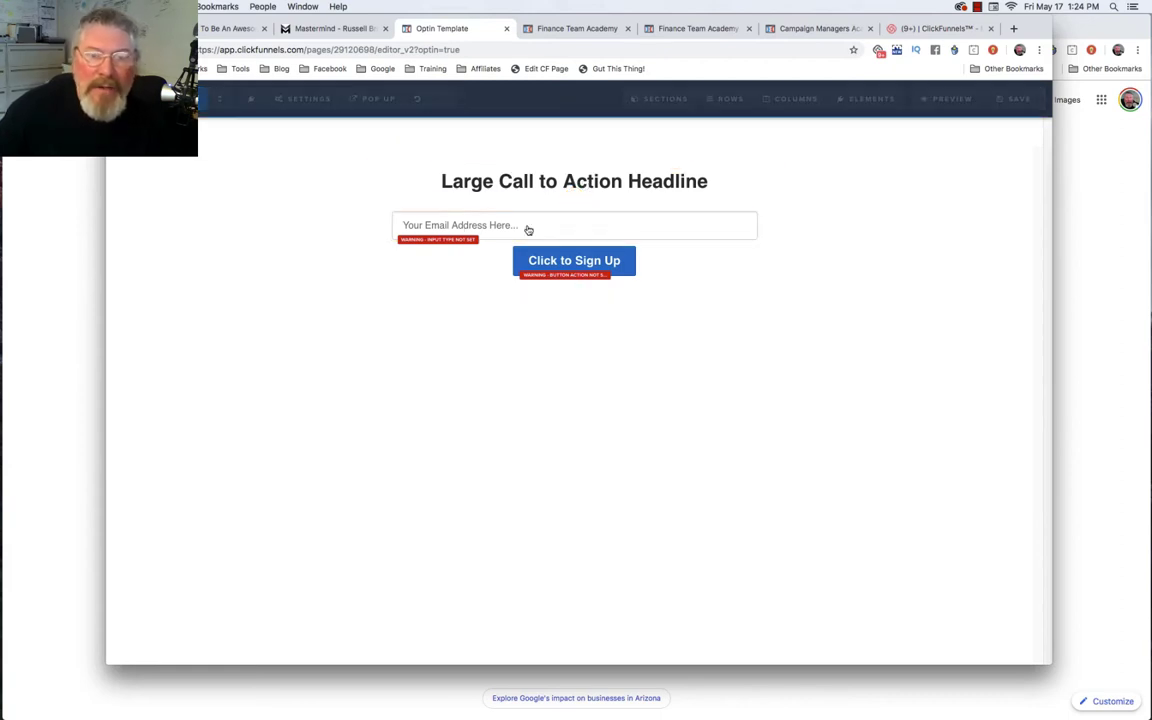
click(958, 230)
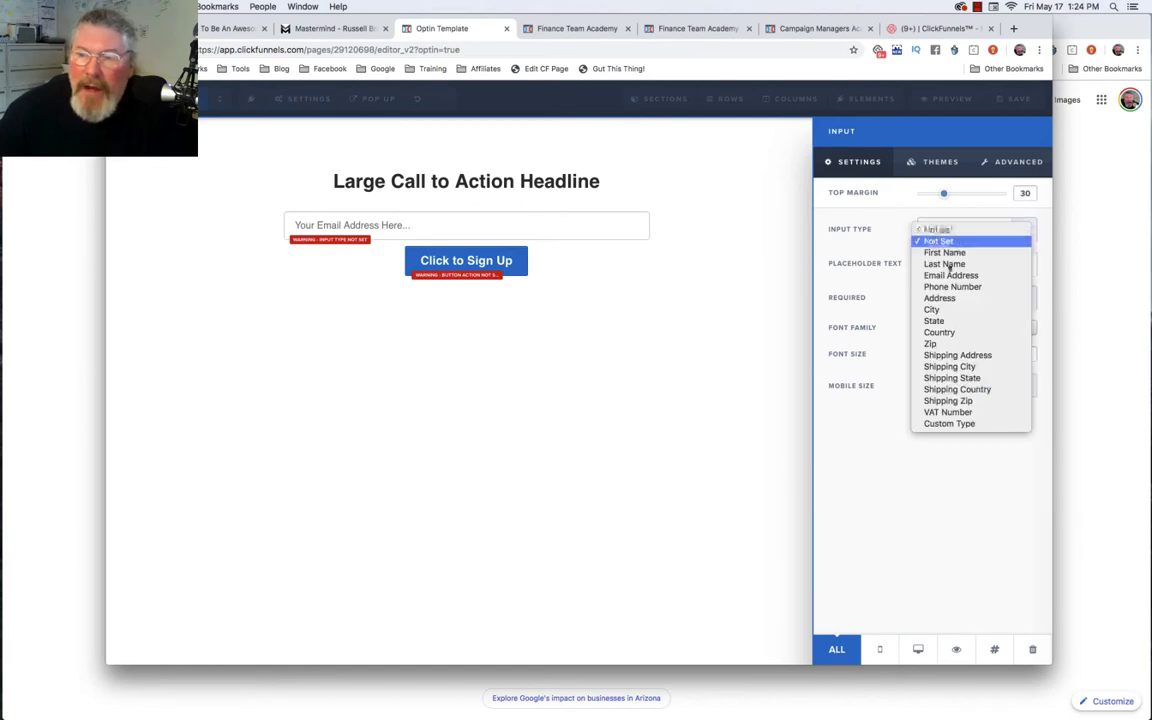
click(946, 277)
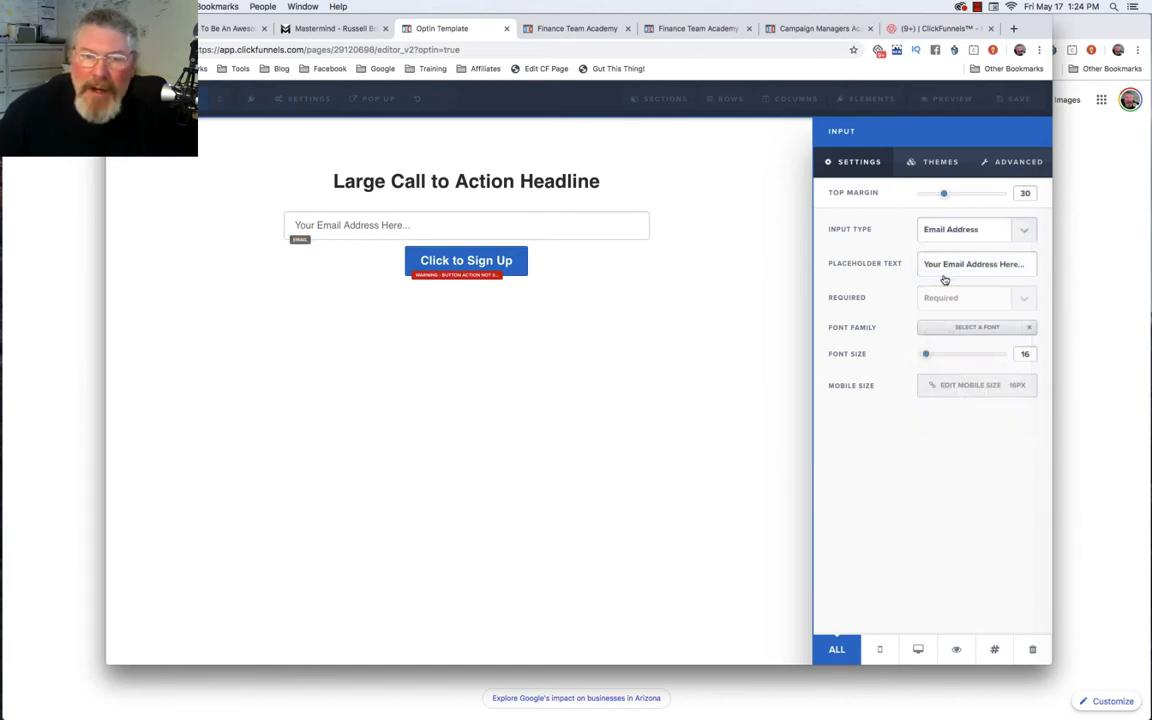
click(674, 234)
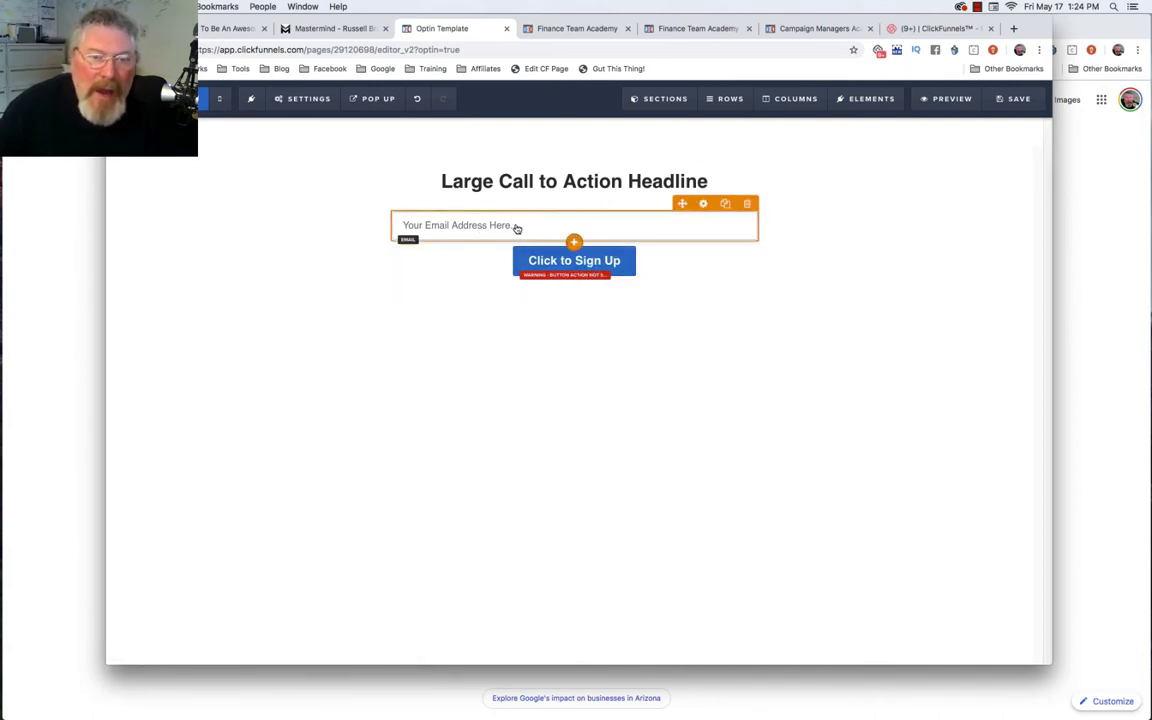
Set the action of the Click to Sign Up button to Submit Order / Submit Form.
click(576, 262)
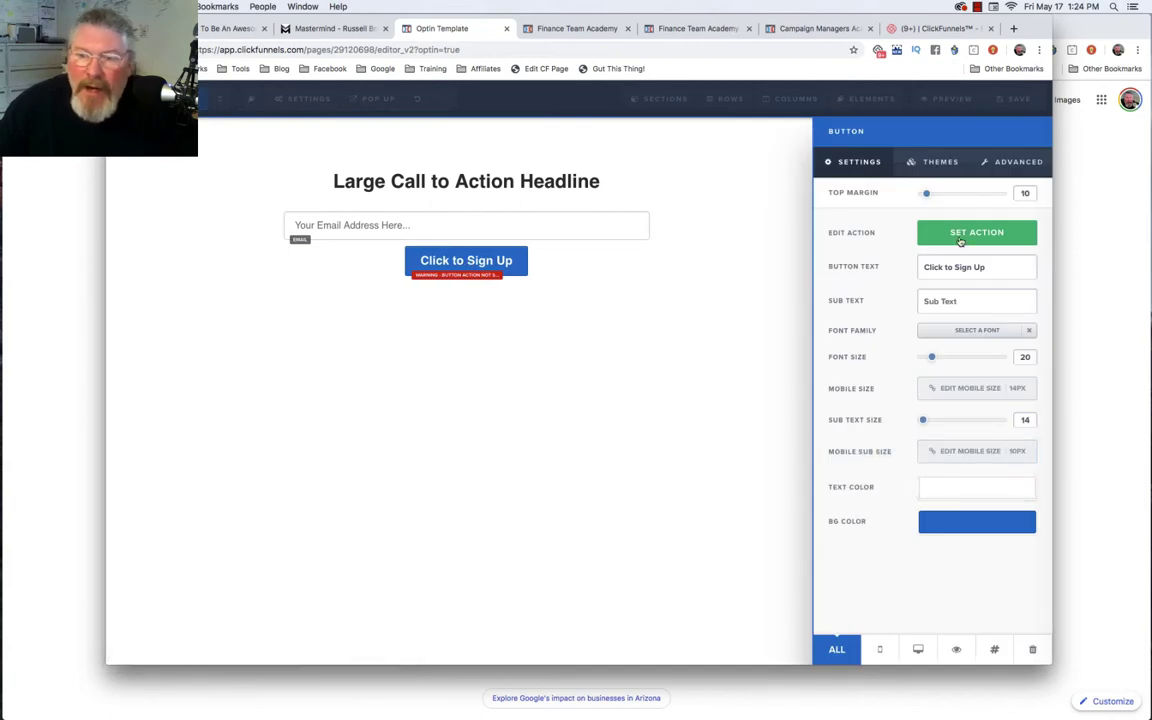
click(962, 232)
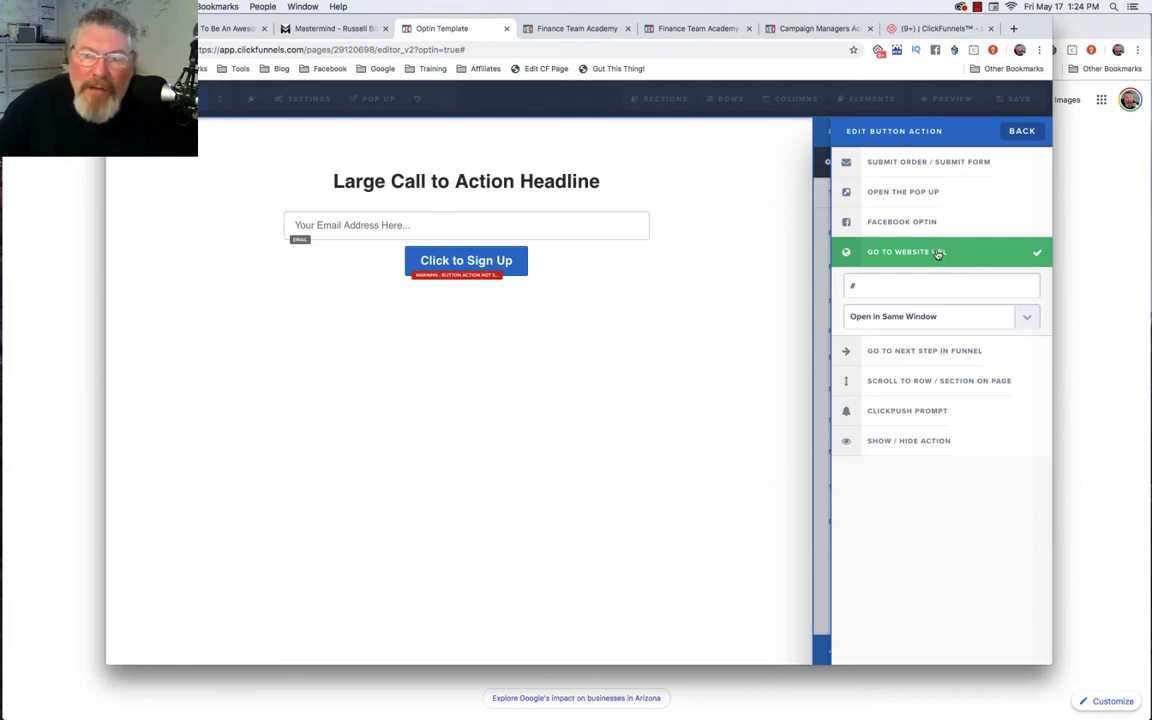
click(918, 163)
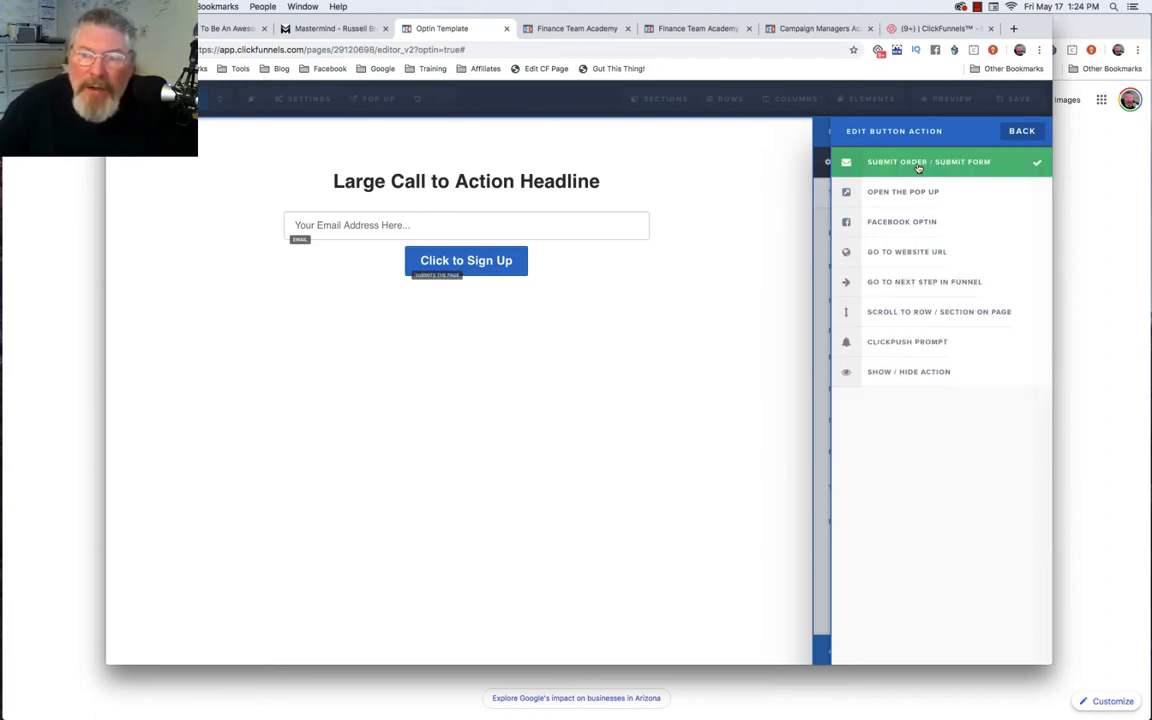
click(746, 188)
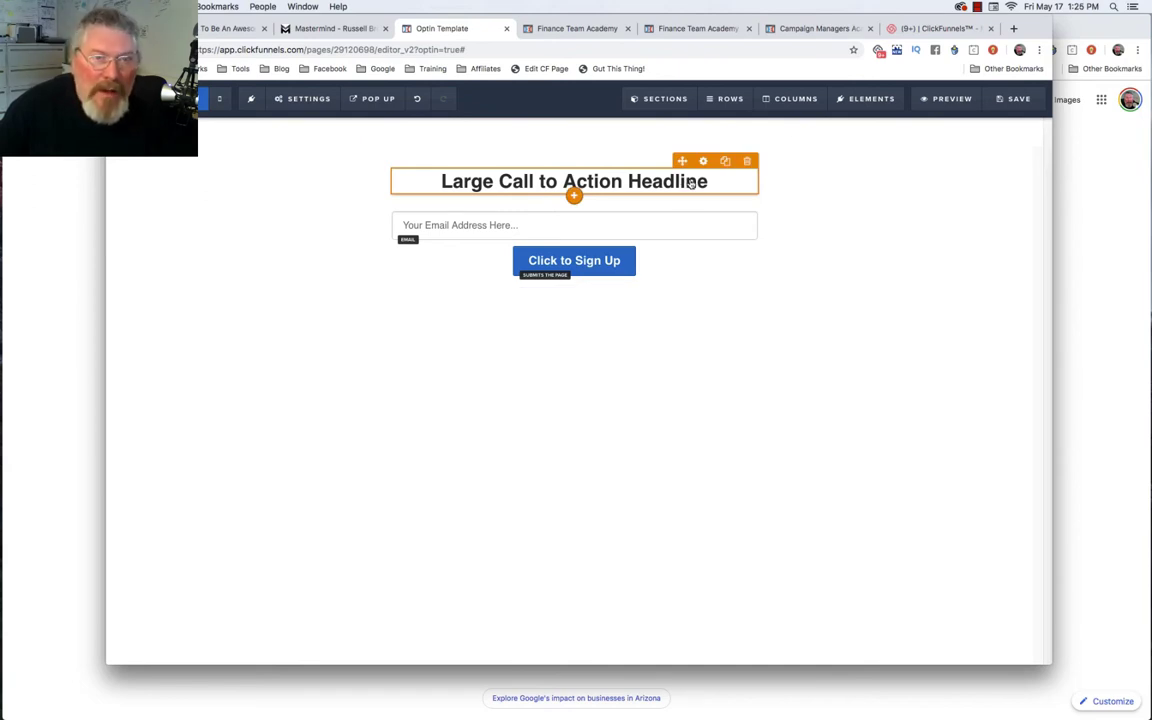
Save the Free Membership optin page and return to the funnel's step overview.
click(575, 268)
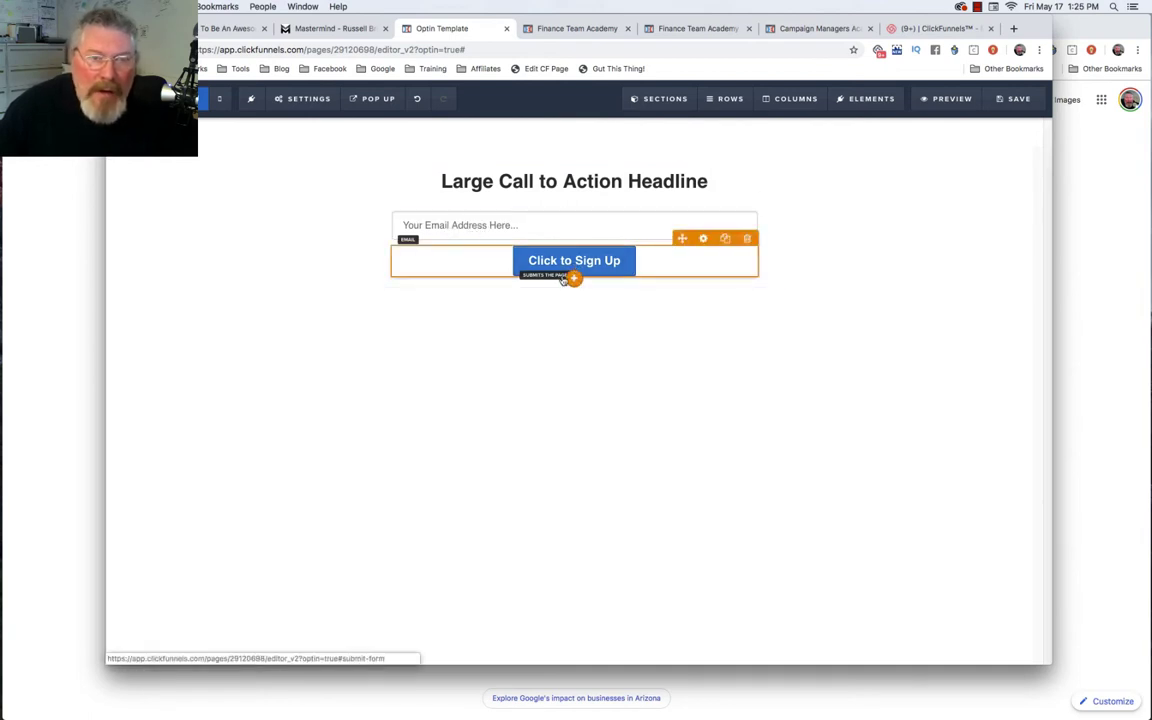
click(1012, 101)
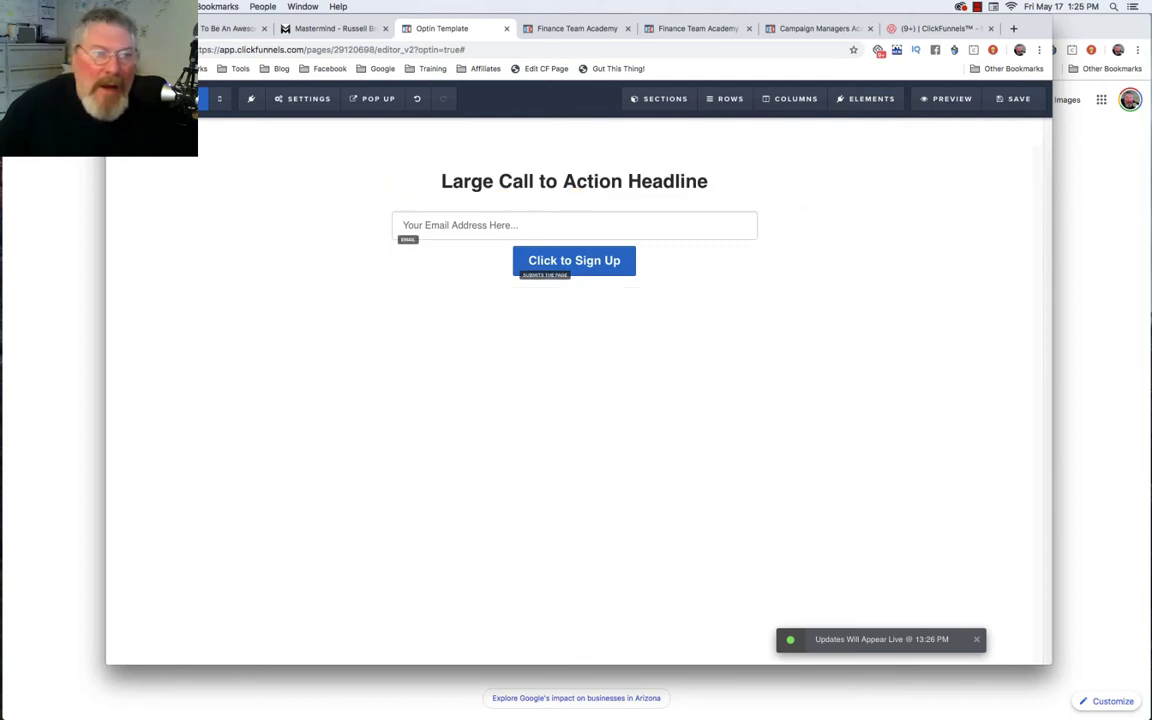
click(202, 98)
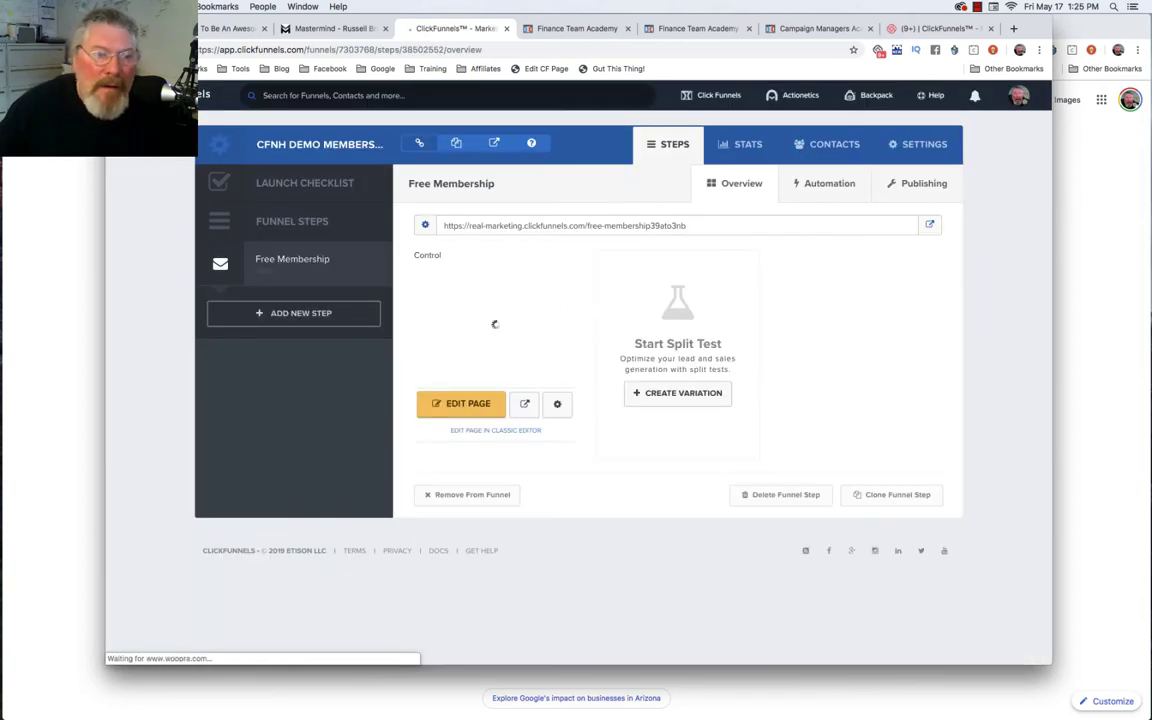
Add a new funnel step named Sales Page after the Free Membership step.
click(292, 316)
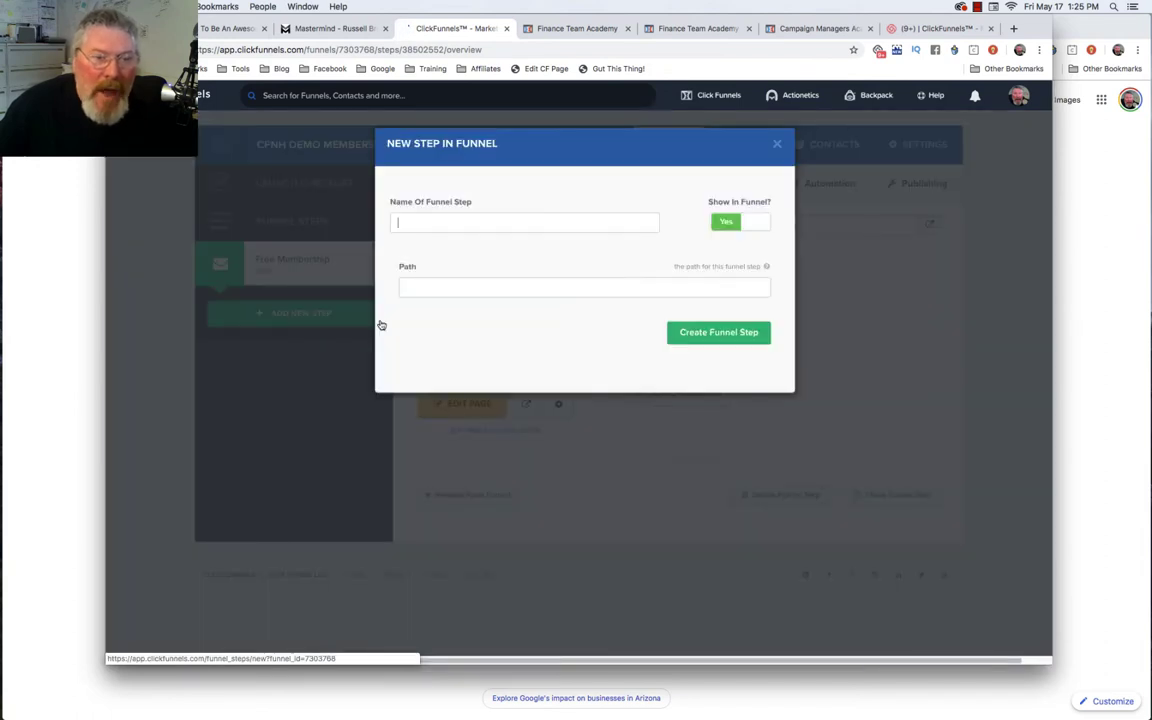
click(515, 222)
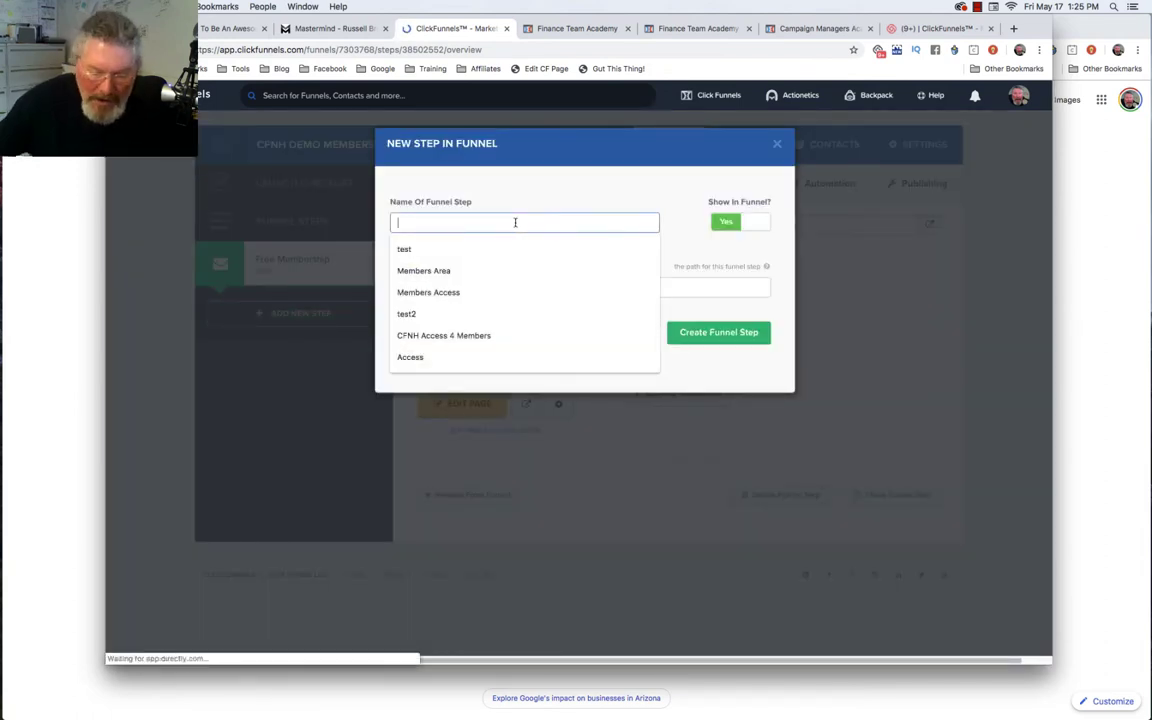
text(S)
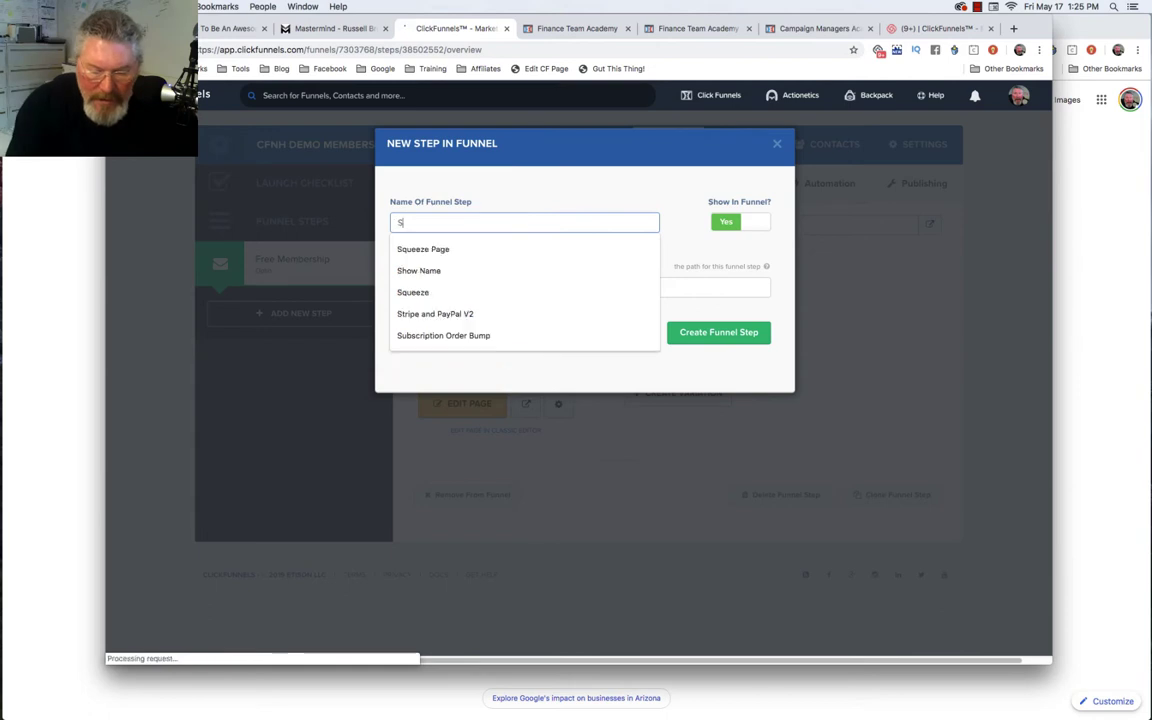
text(ales Page)
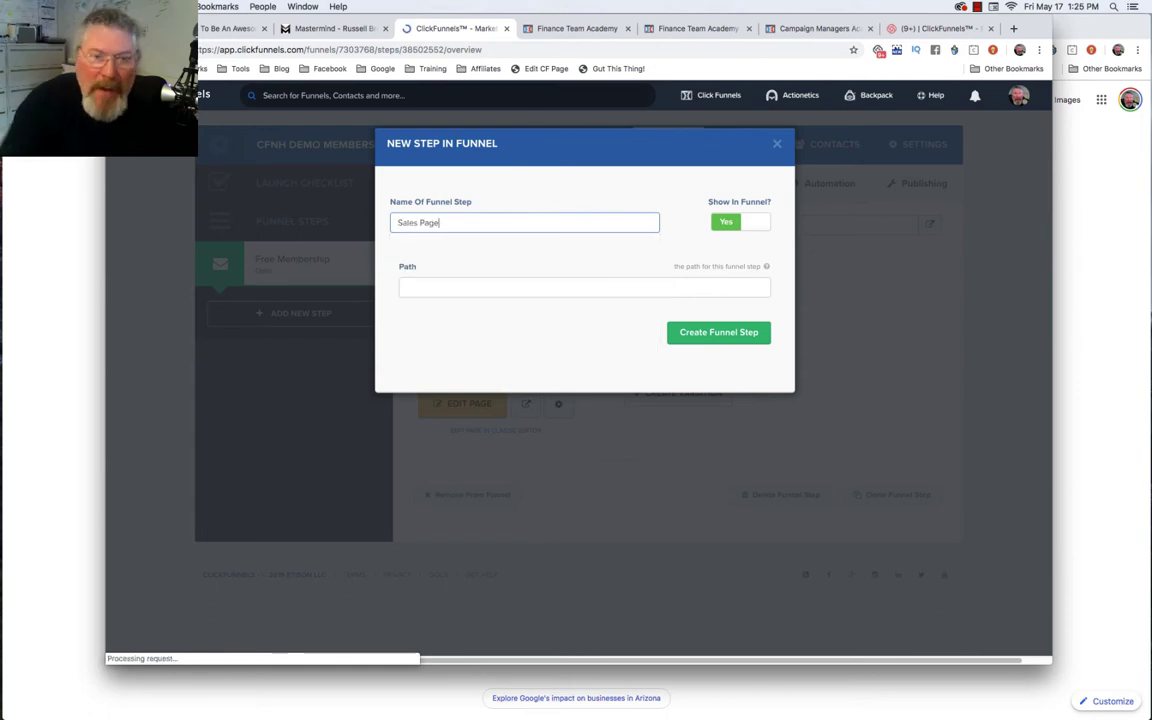
click(713, 338)
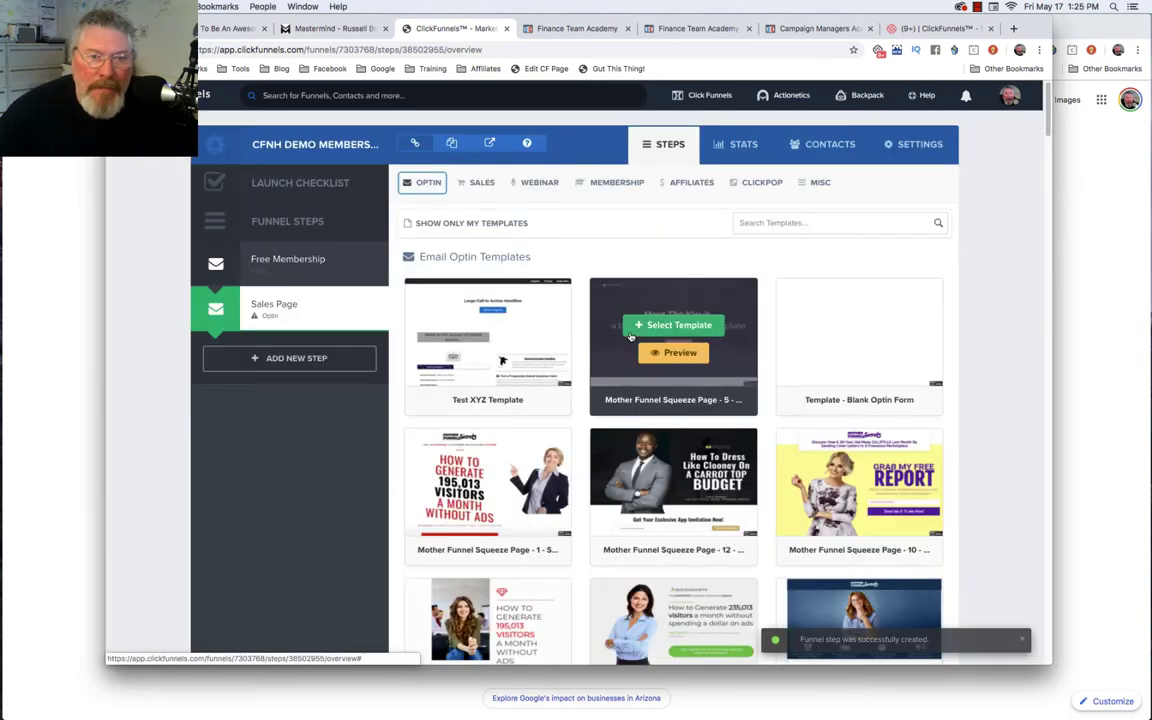
Apply the Template - Blank Order Form from the Order Form templates to the Sales Page step.
click(478, 183)
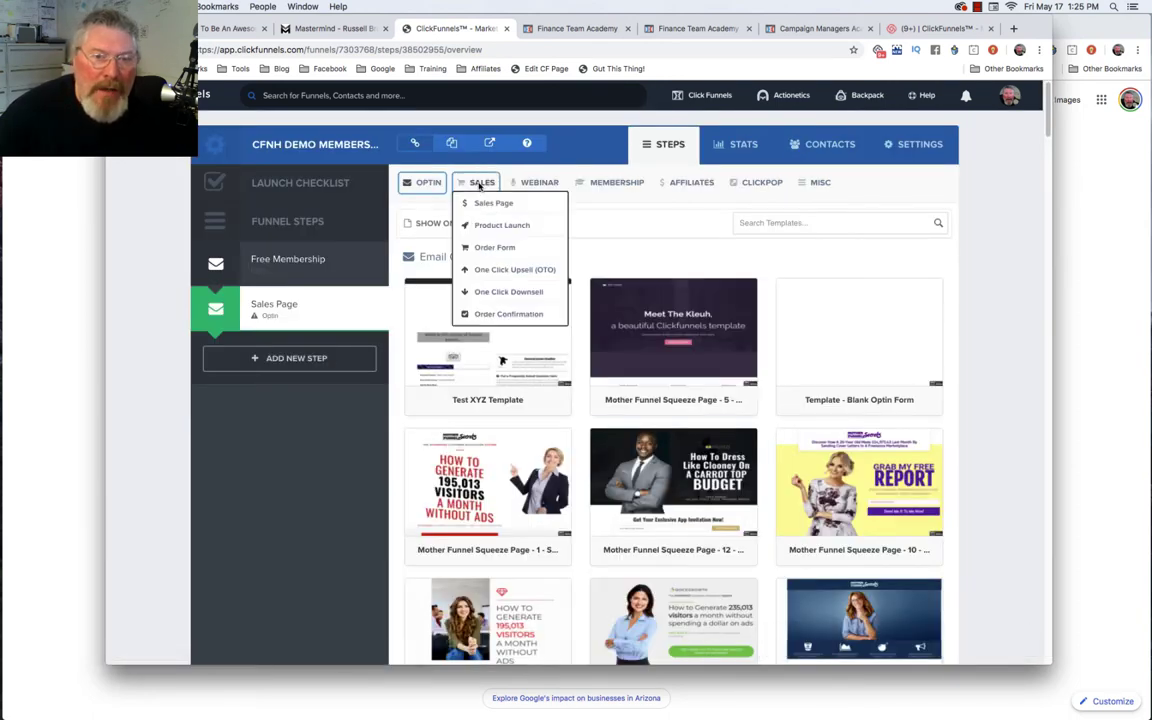
click(484, 250)
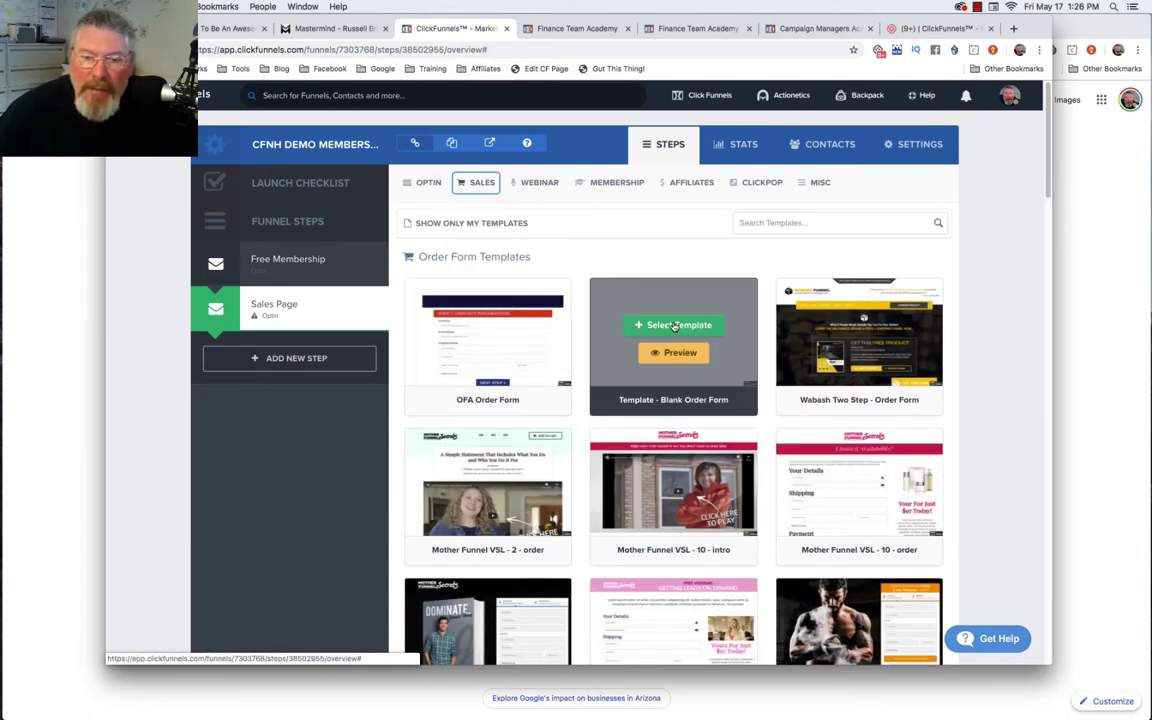
click(675, 326)
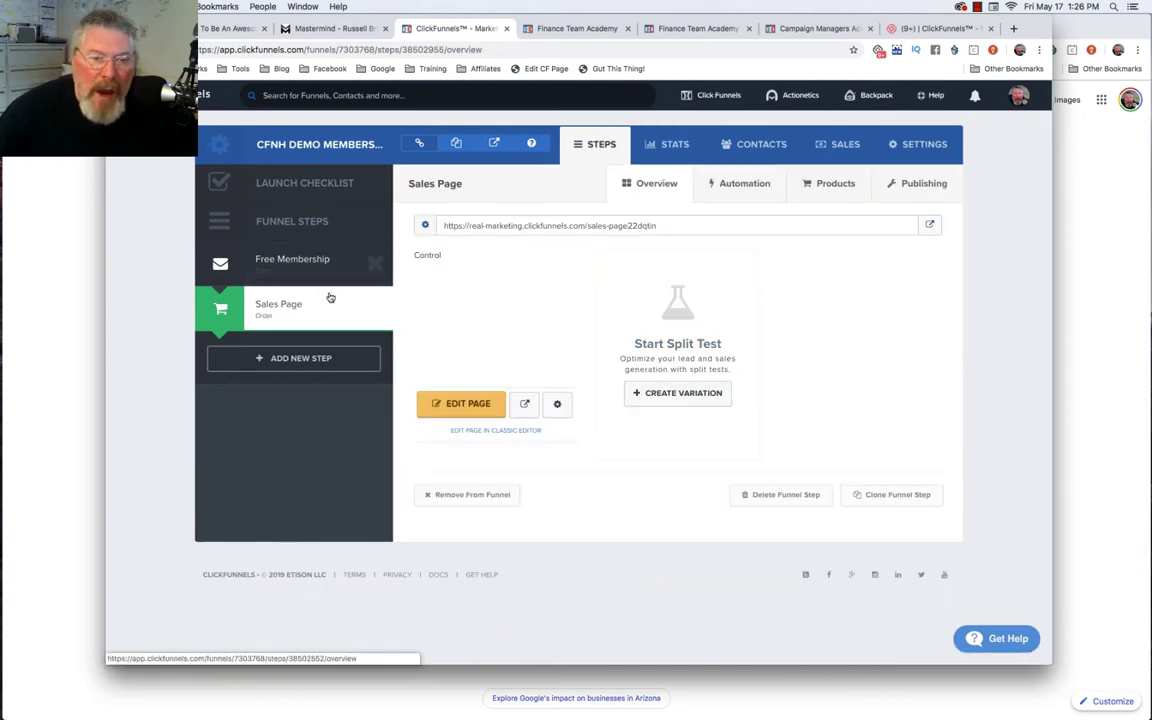
Rename the order page as Upgrade to Premium, clear its path and update the page.
click(557, 406)
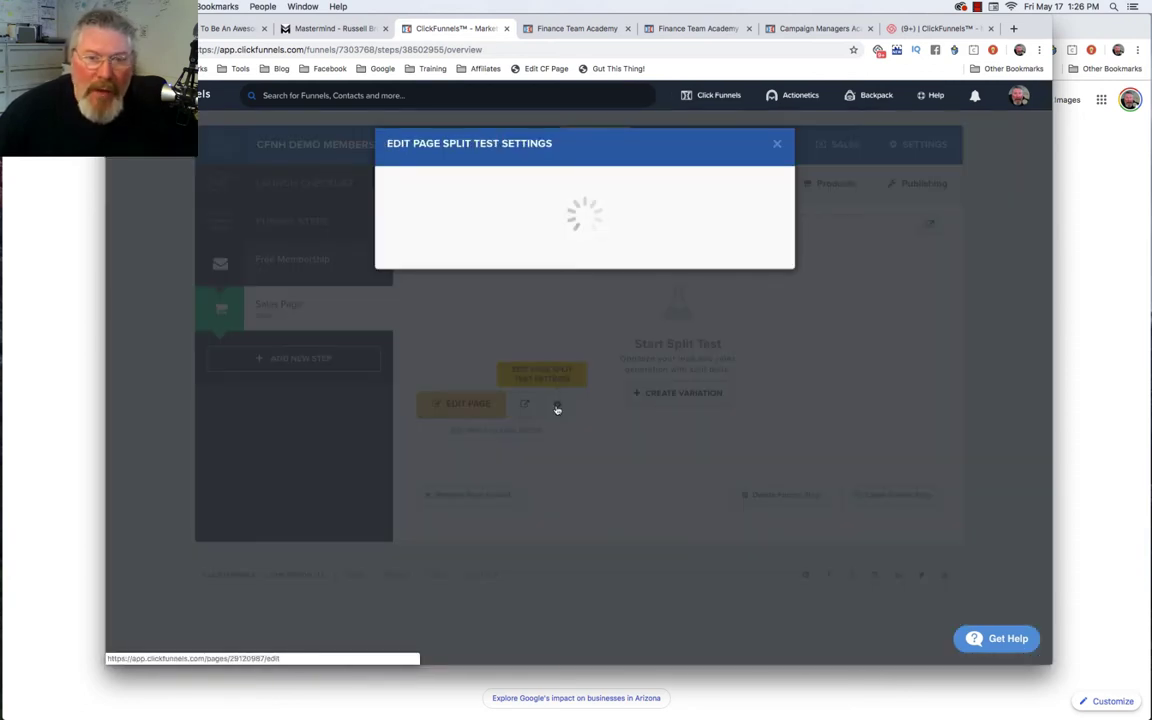
drag(458, 216, 383, 216)
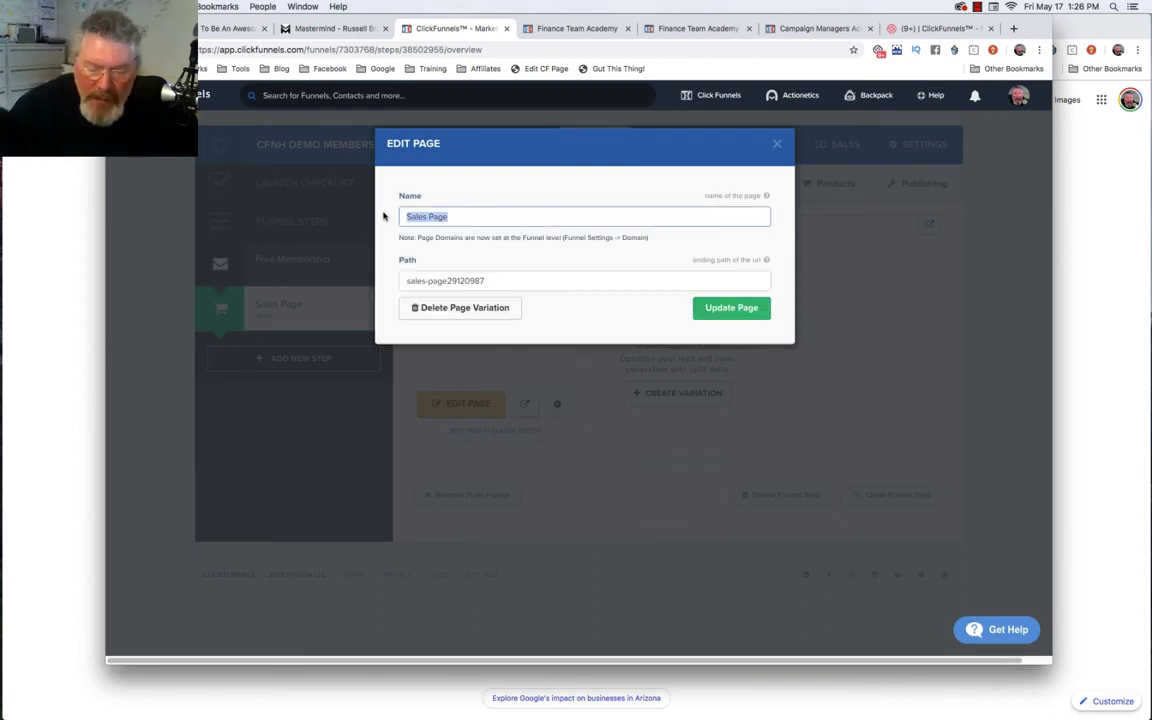
text(Upgrade to)
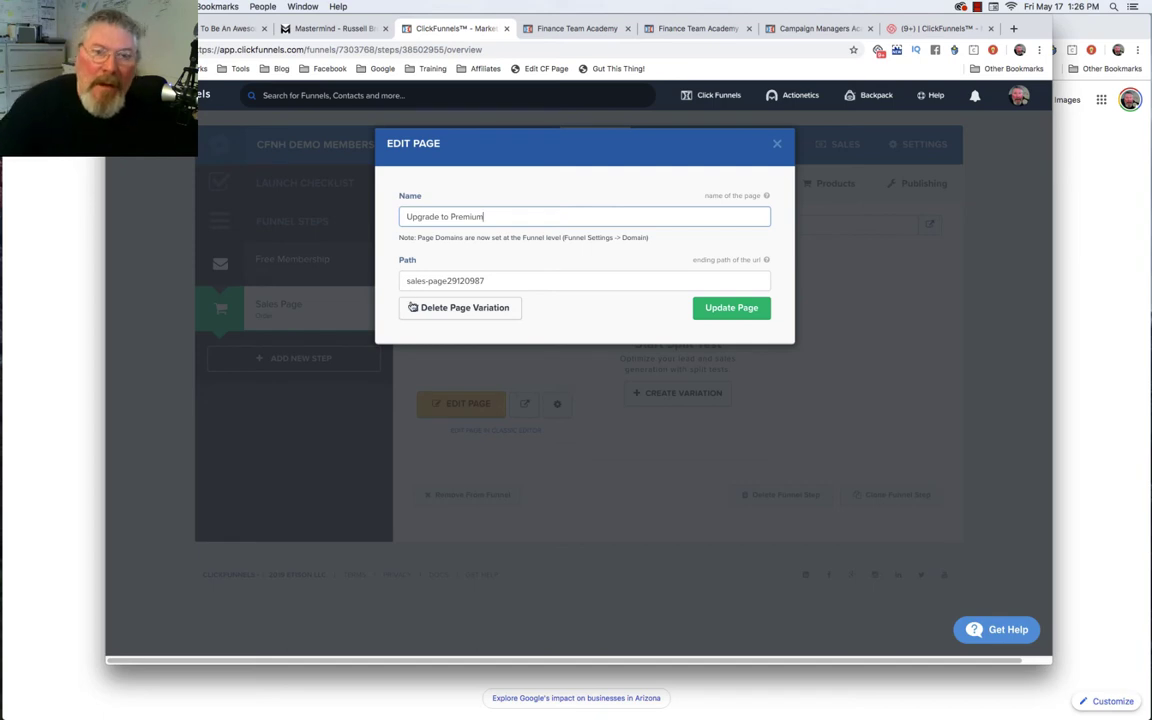
drag(486, 280, 389, 279)
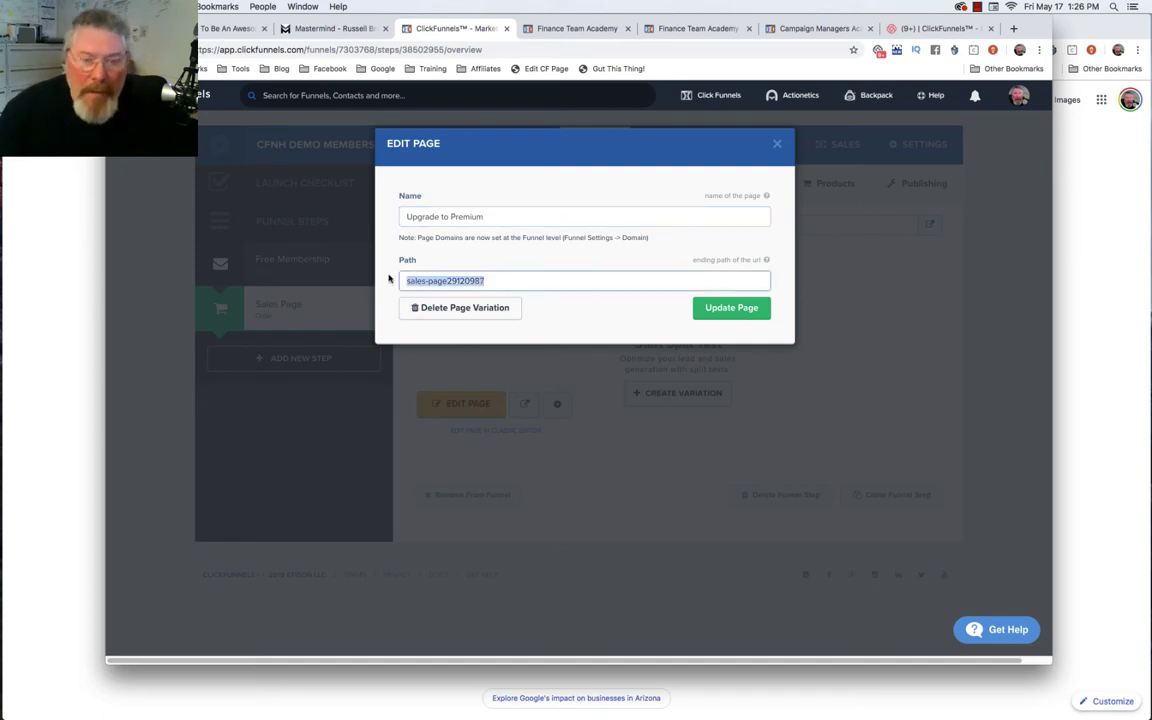
key(BackSpace)
click(714, 313)
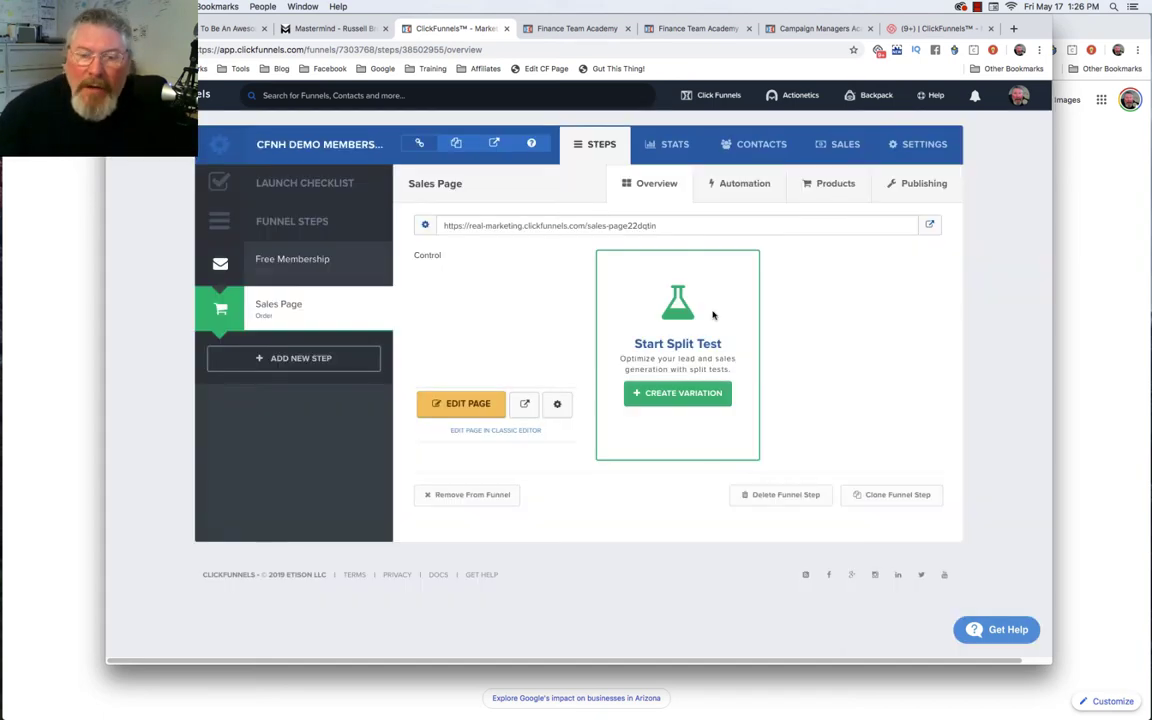
Clear the path of the Upgrade to Premium funnel step in its publishing settings and update the step.
click(920, 185)
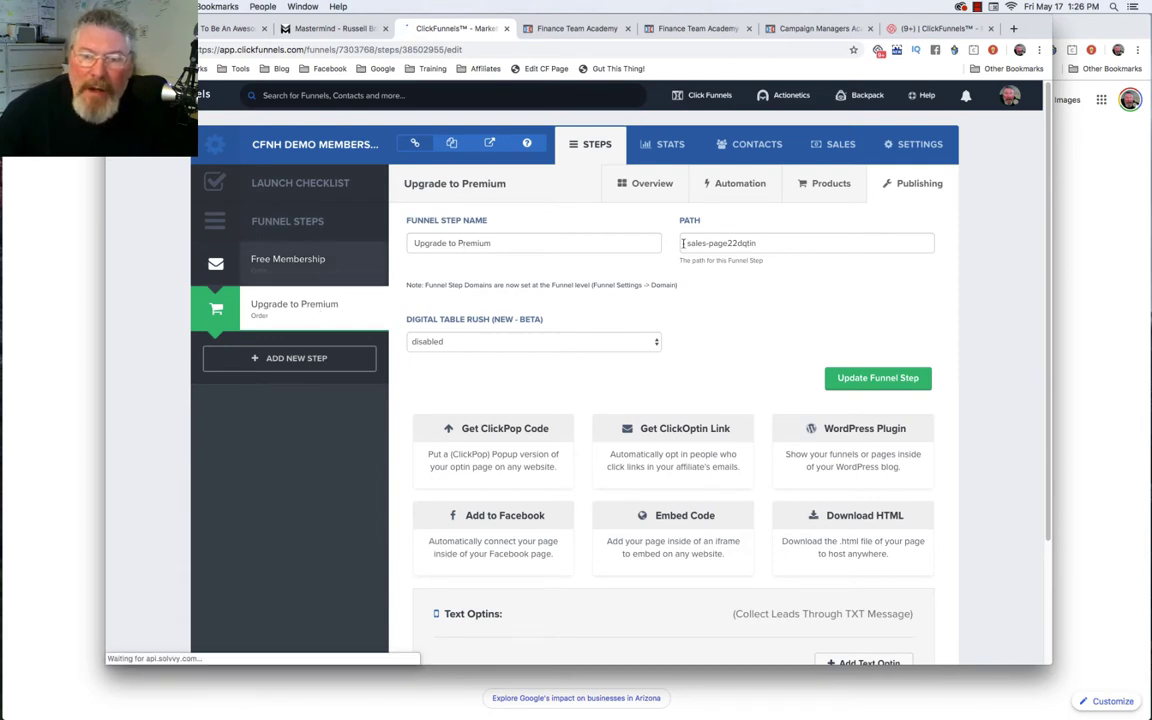
drag(767, 242, 682, 243)
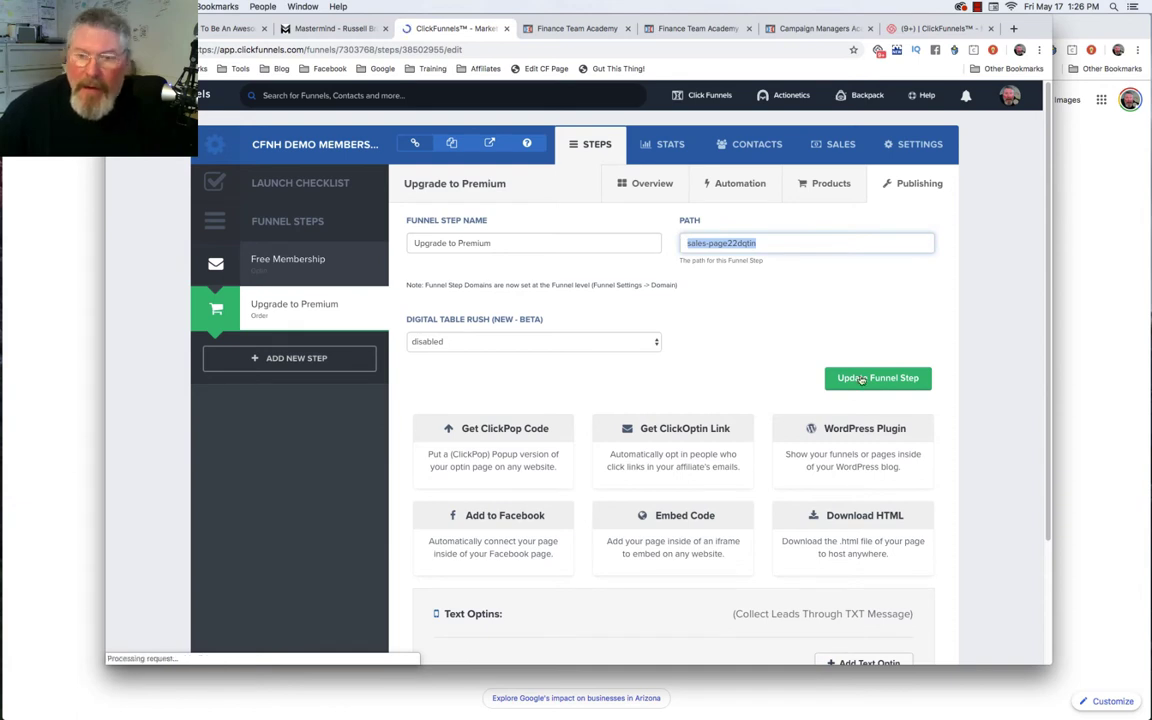
key(BackSpace)
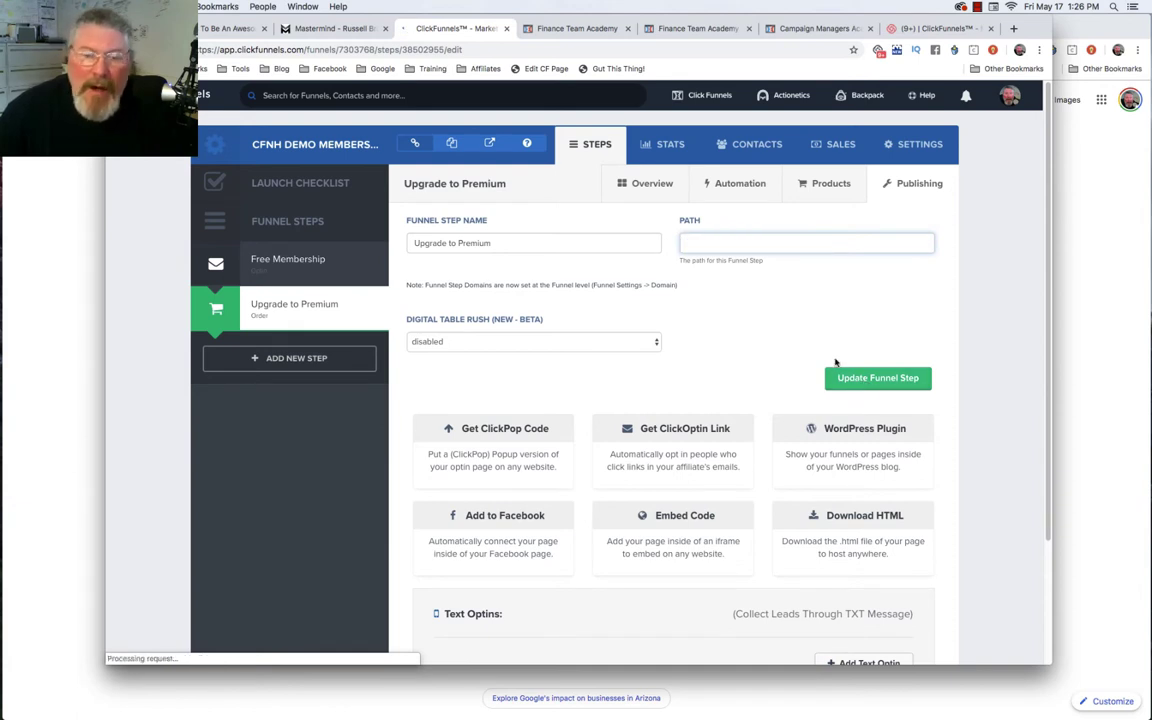
click(840, 377)
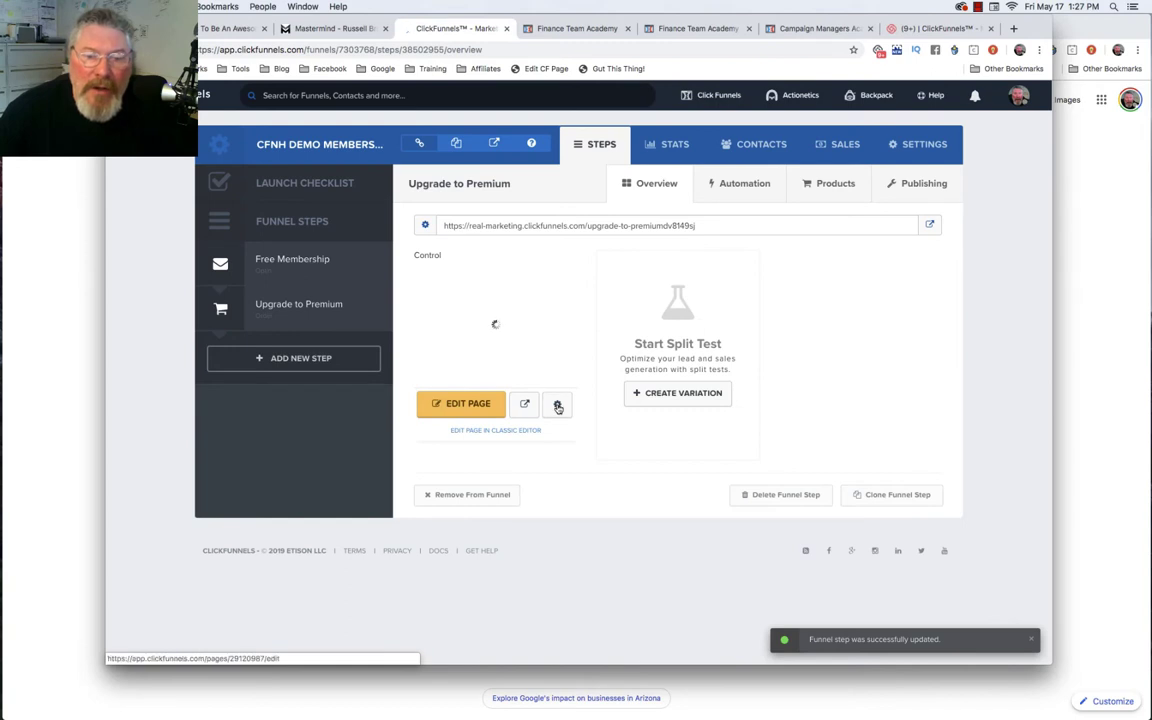
Update the Upgrade to Premium page settings once more and open the page for editing.
click(557, 406)
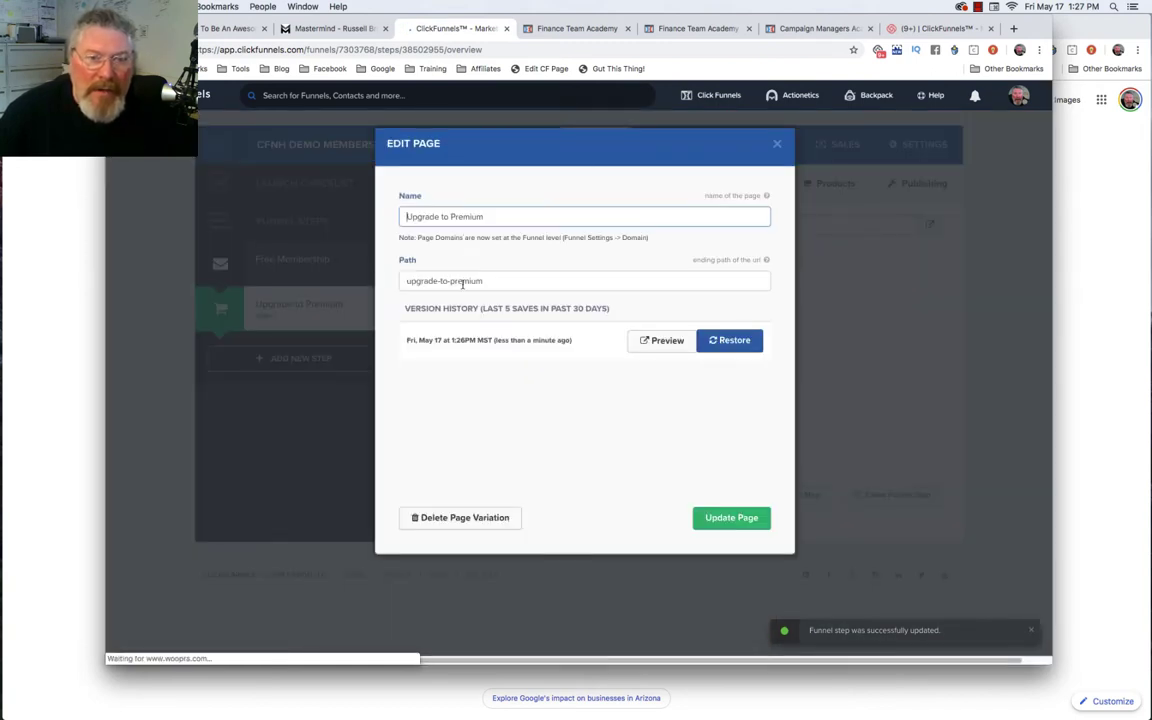
click(725, 516)
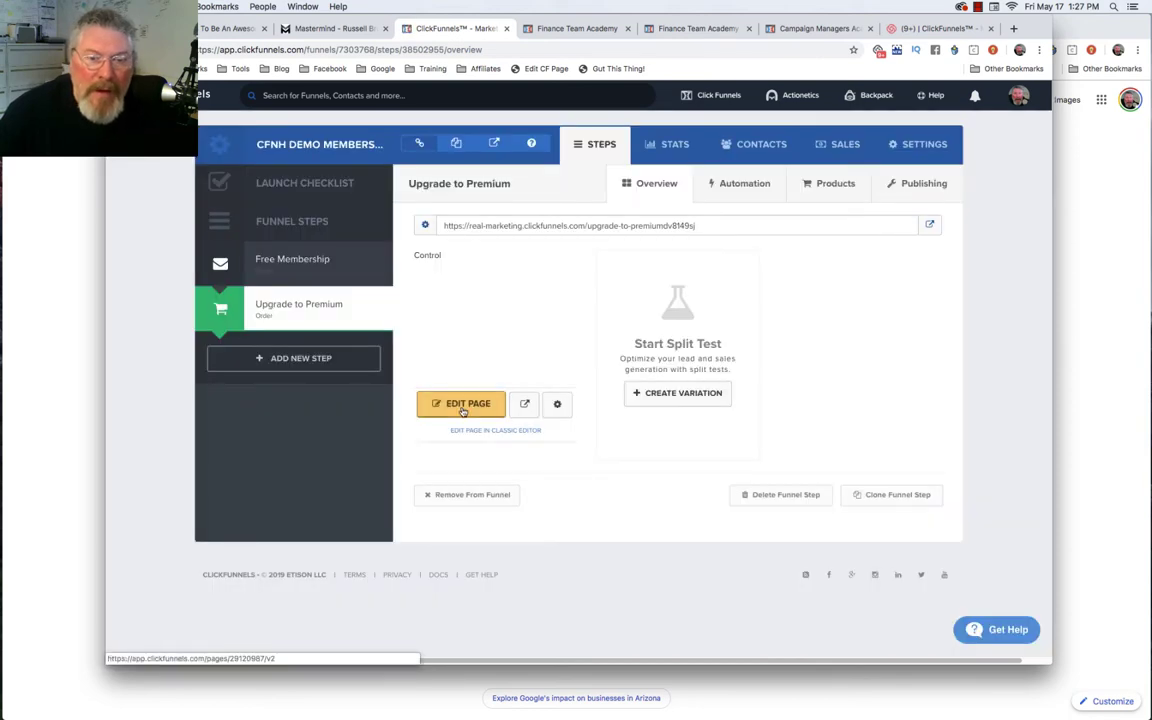
click(463, 410)
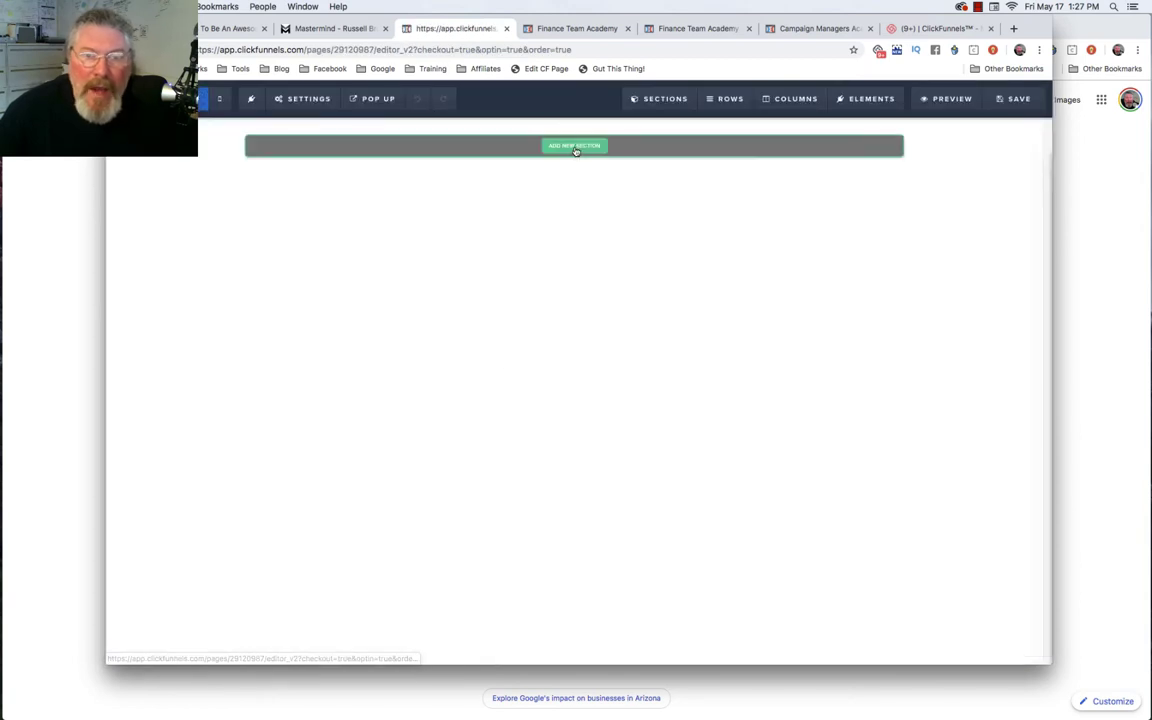
Add a Small section to the blank Upgrade to Premium page.
click(575, 147)
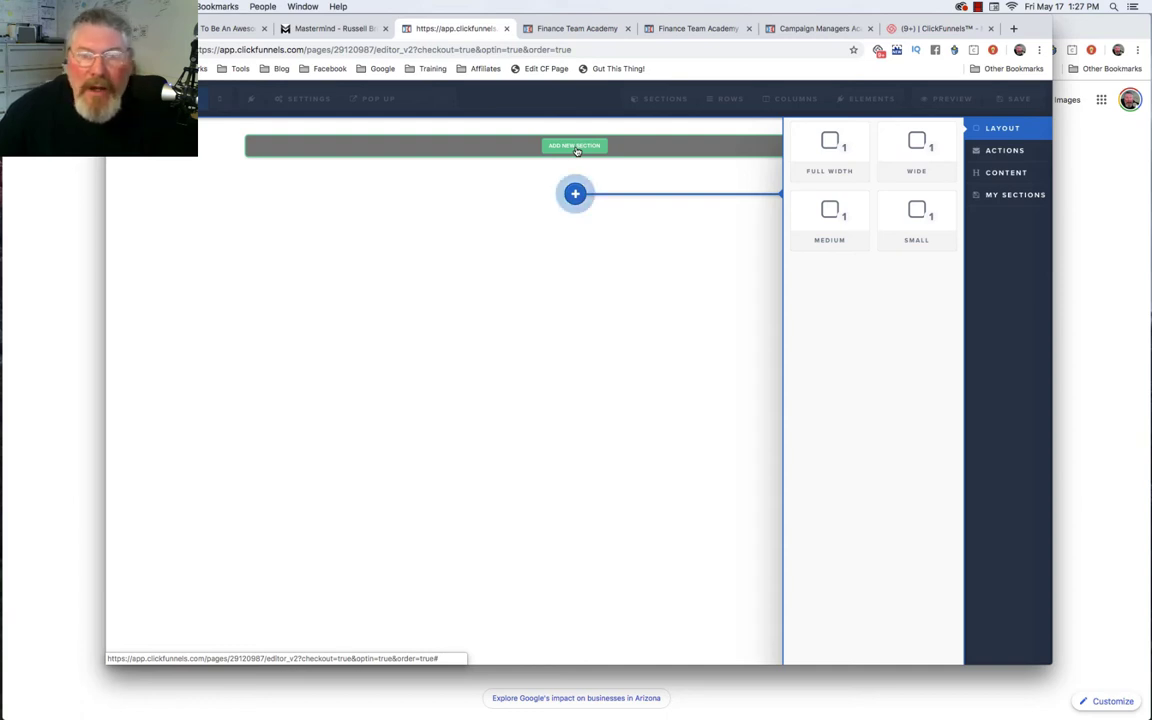
click(929, 227)
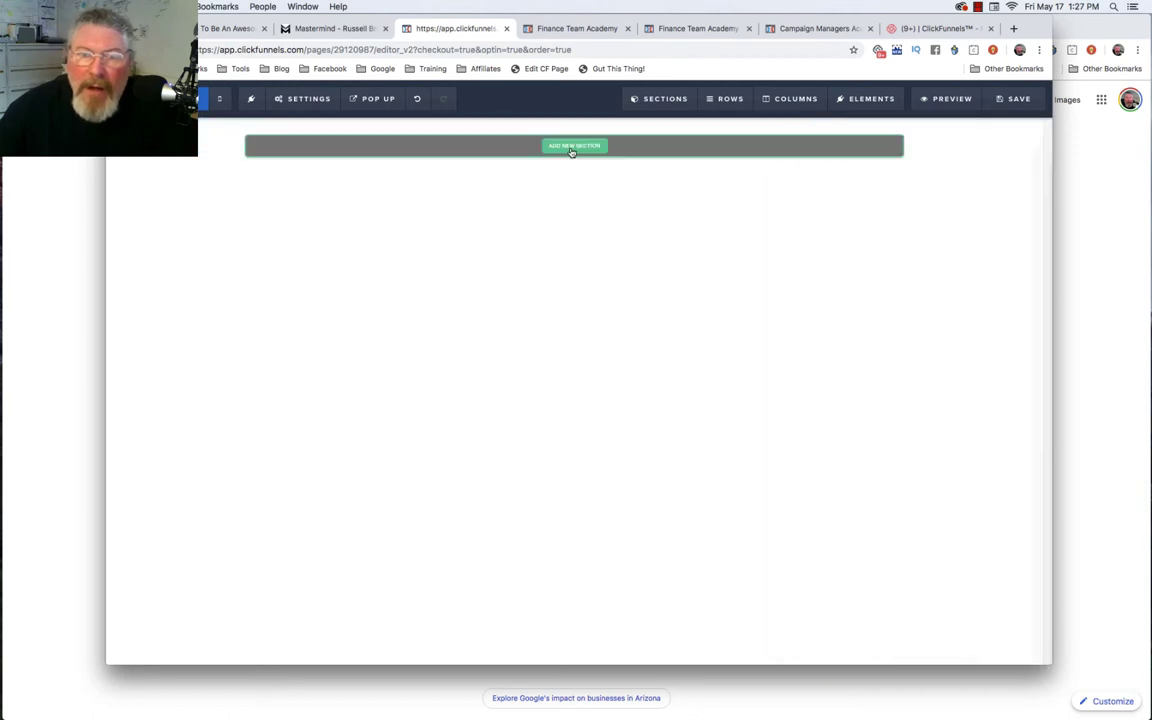
click(572, 148)
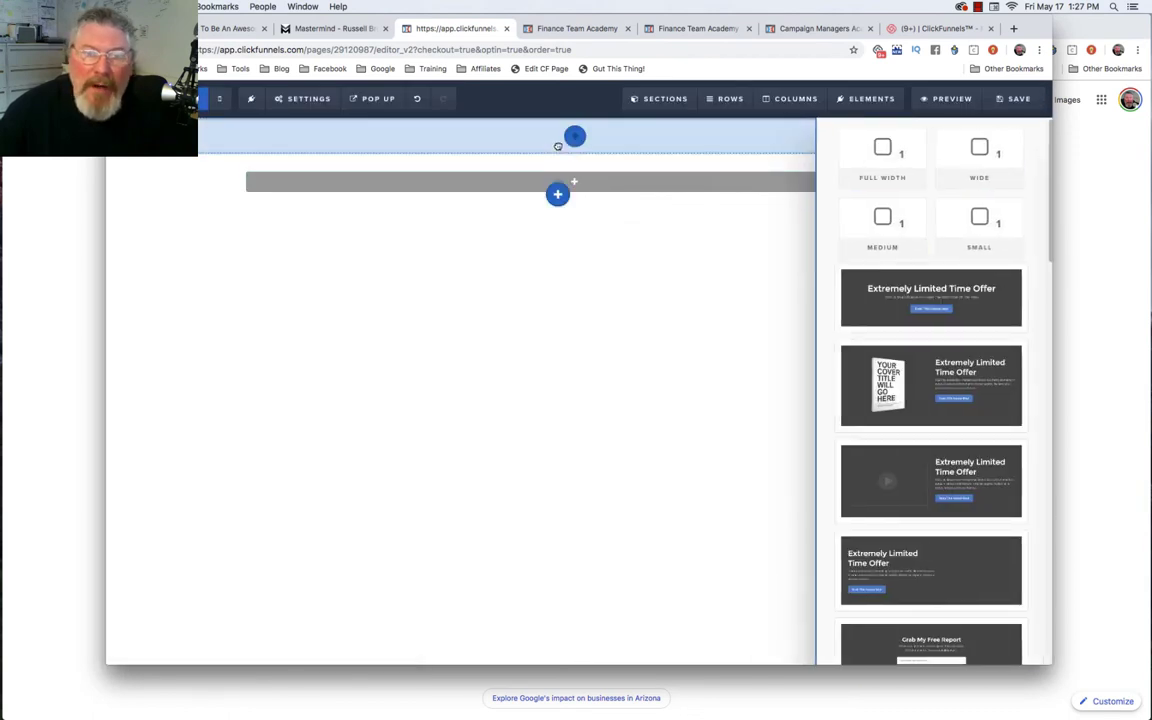
drag(559, 142, 559, 144)
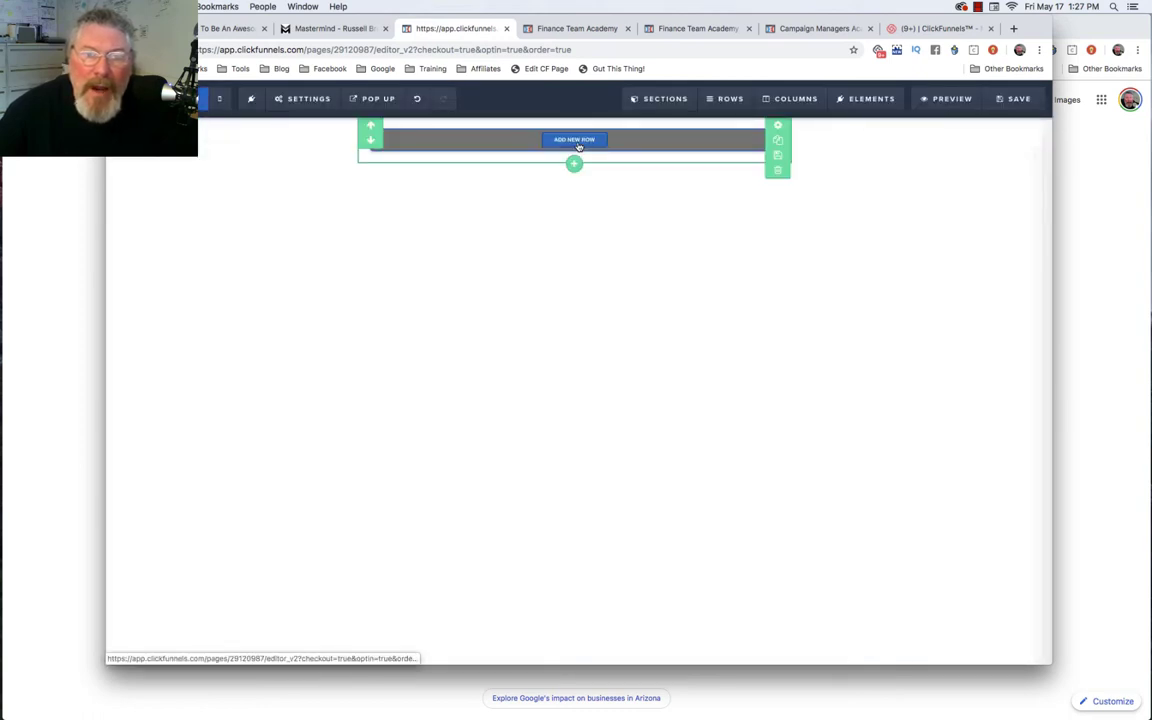
Add a one-column row to the small section and place a Headline element in it.
click(578, 142)
drag(661, 145, 547, 146)
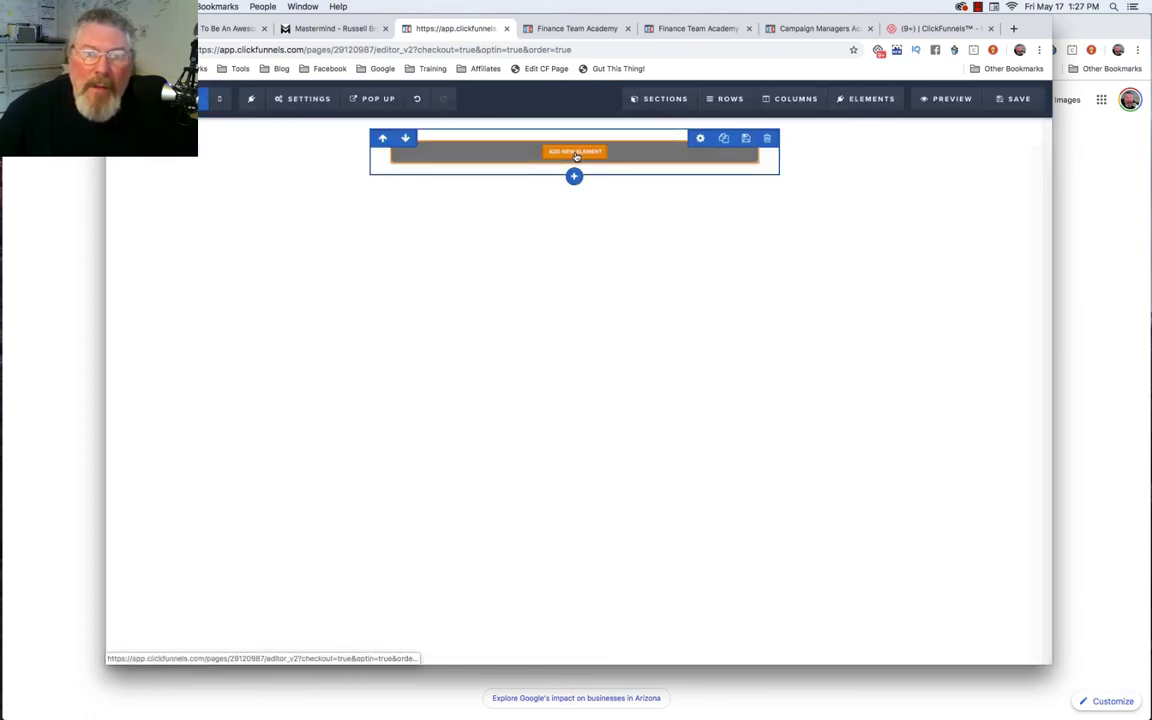
click(576, 153)
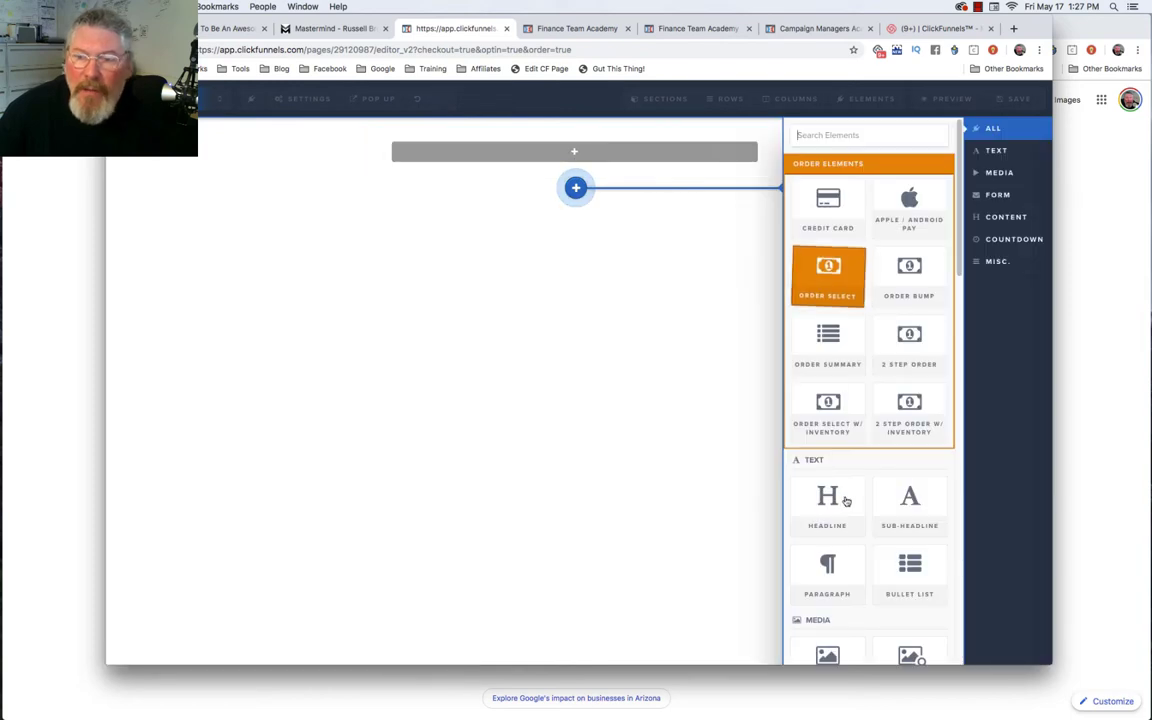
click(827, 505)
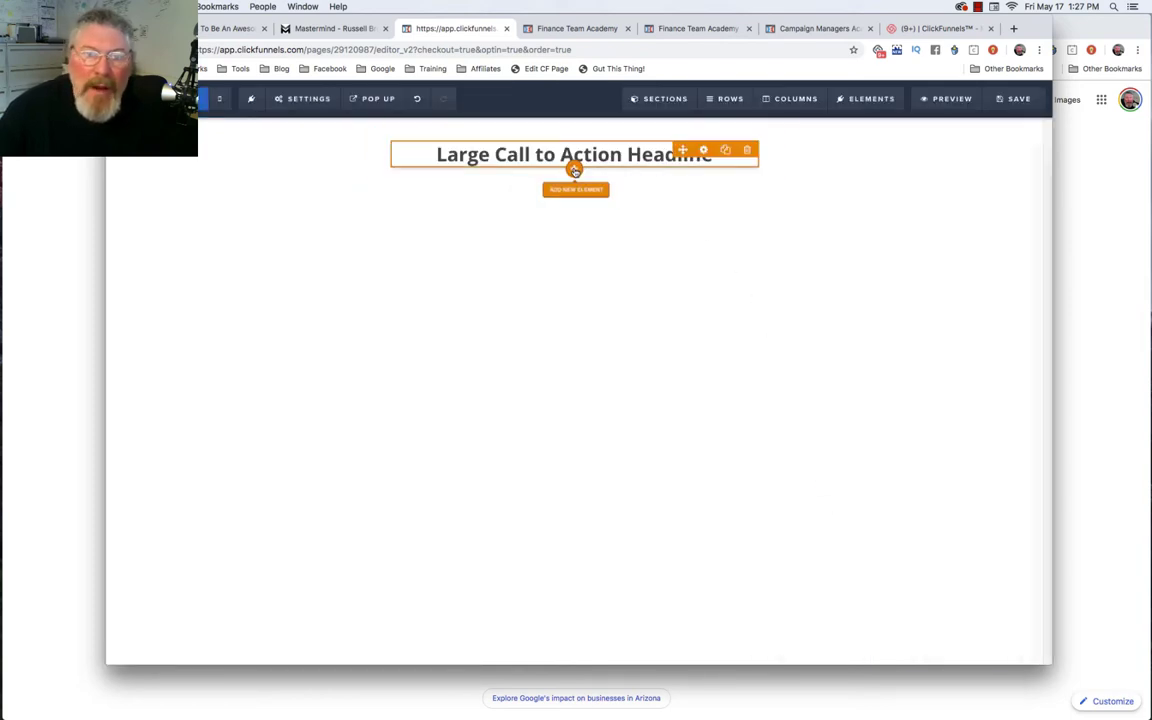
Add a Credit Card element below the headline and an Order Select element beneath it.
click(575, 171)
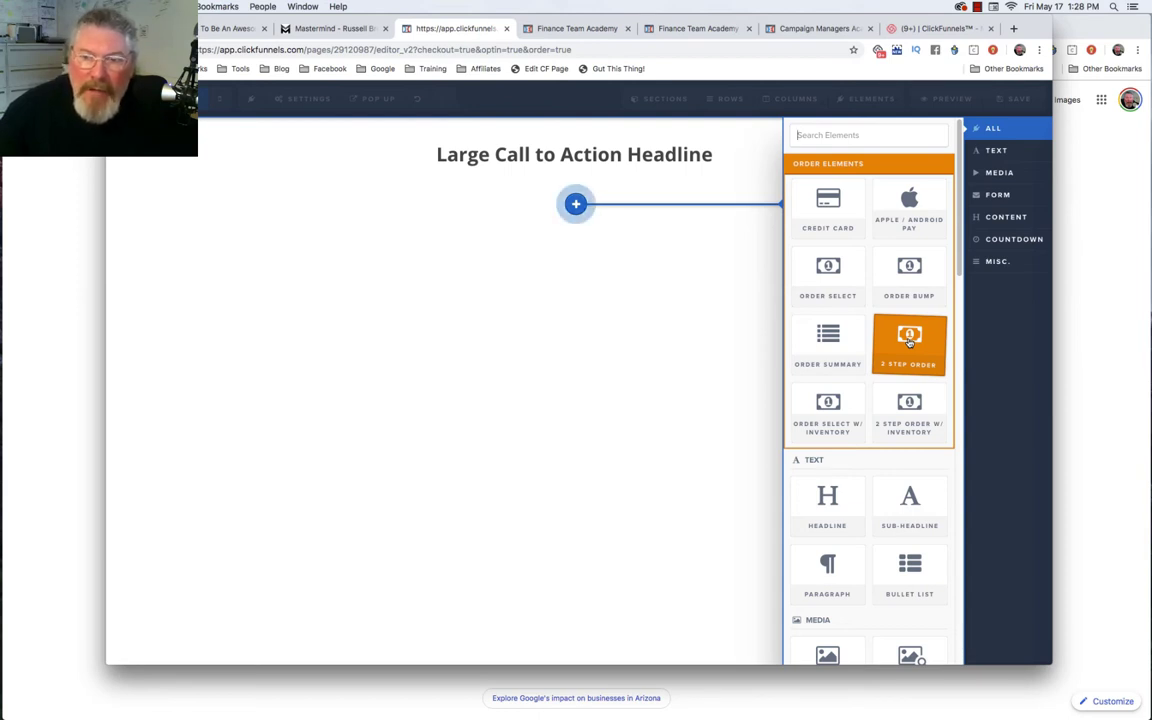
click(828, 204)
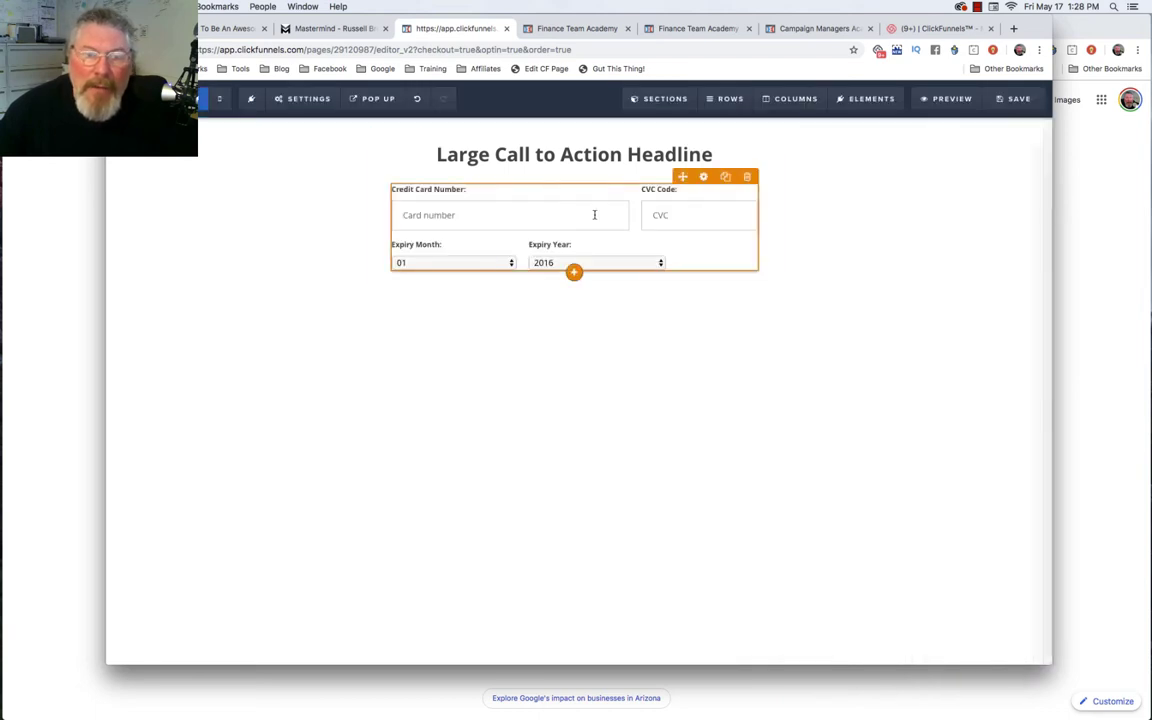
click(575, 295)
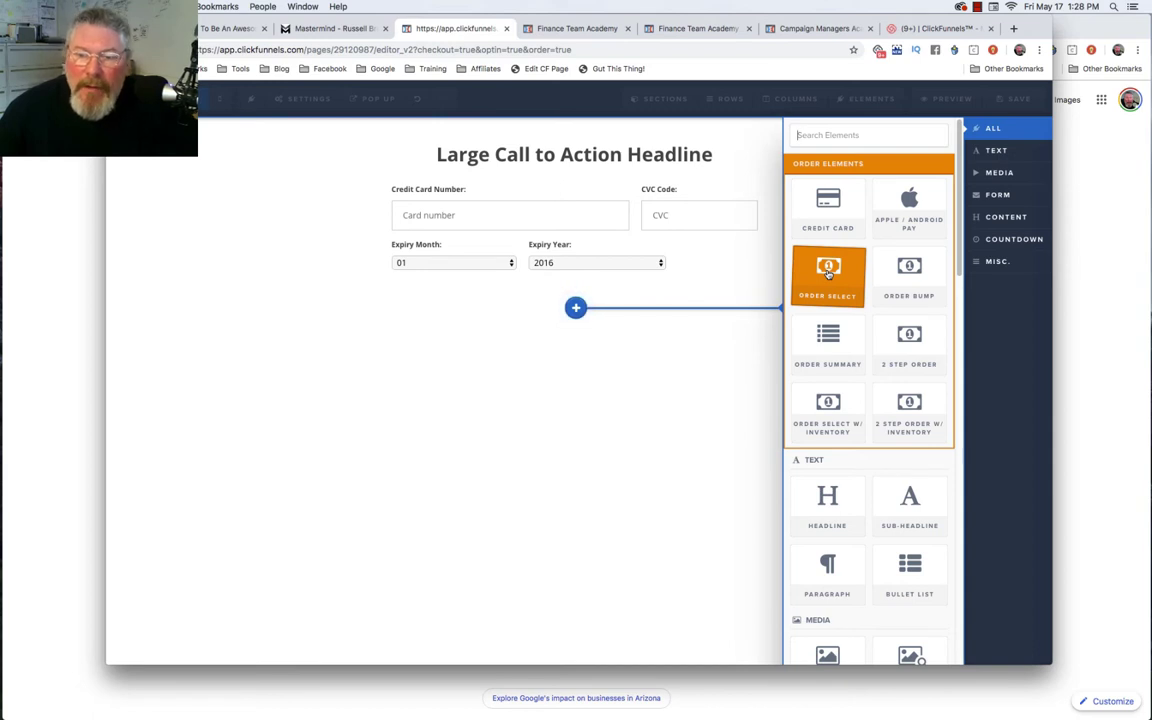
click(828, 273)
Add an Order Summary element below the Order Select element and a Button element beneath the summary.
click(574, 330)
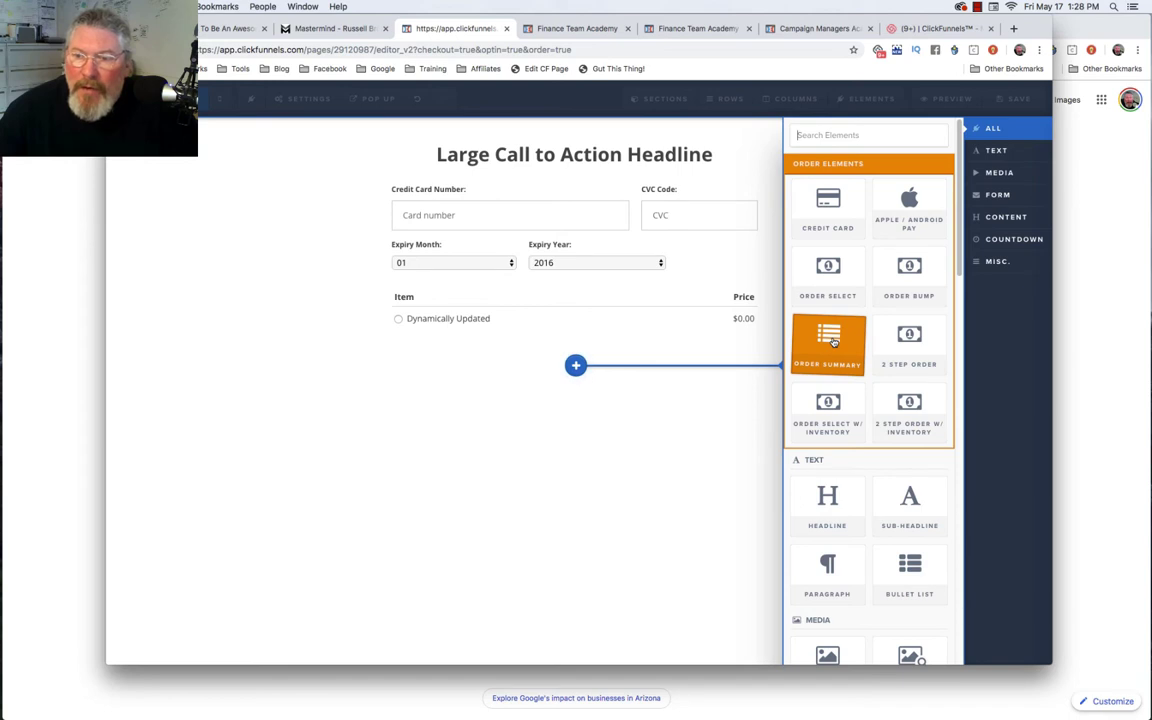
drag(833, 340, 630, 386)
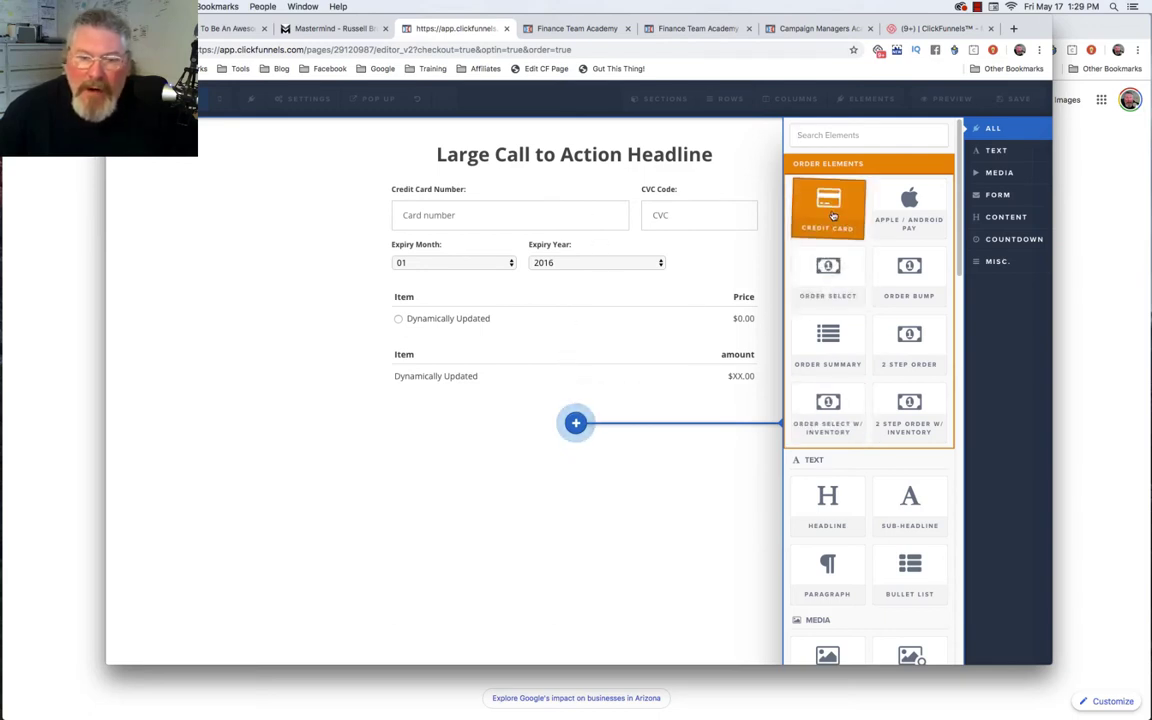
scroll(830, 225, down, 3)
scroll(857, 293, down, 3)
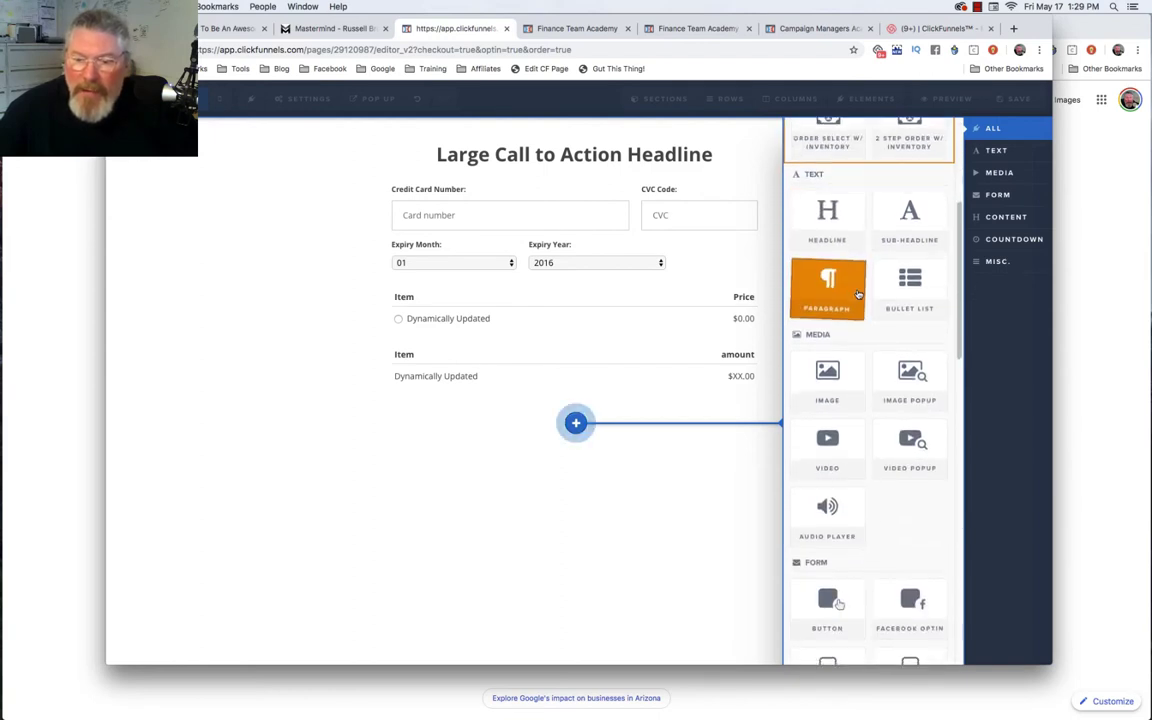
scroll(857, 293, down, 1)
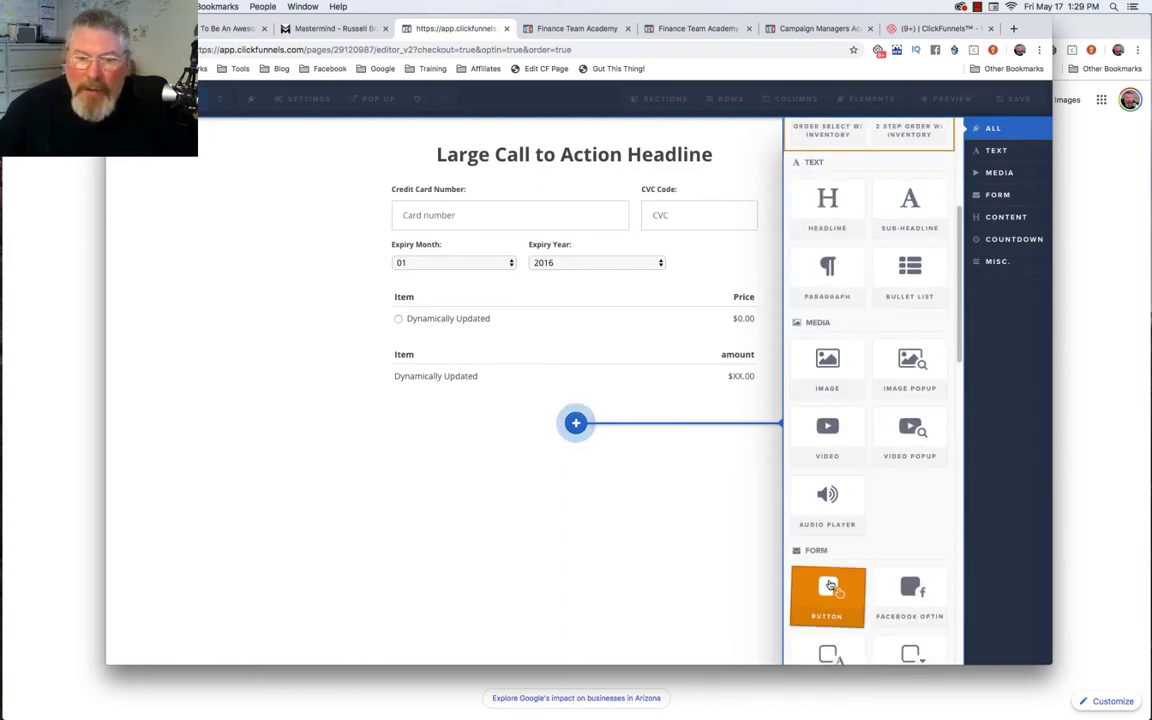
click(830, 585)
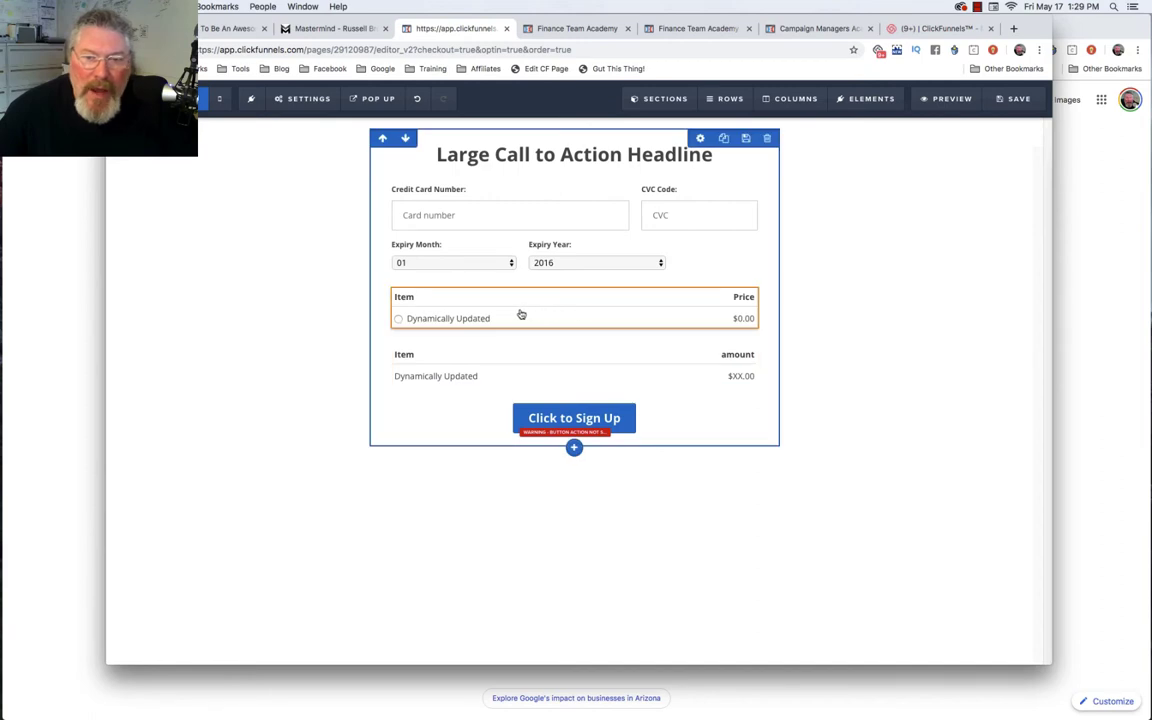
Move the Order Select element directly under the headline and add an Input element between it and the credit card fields.
drag(573, 317, 508, 258)
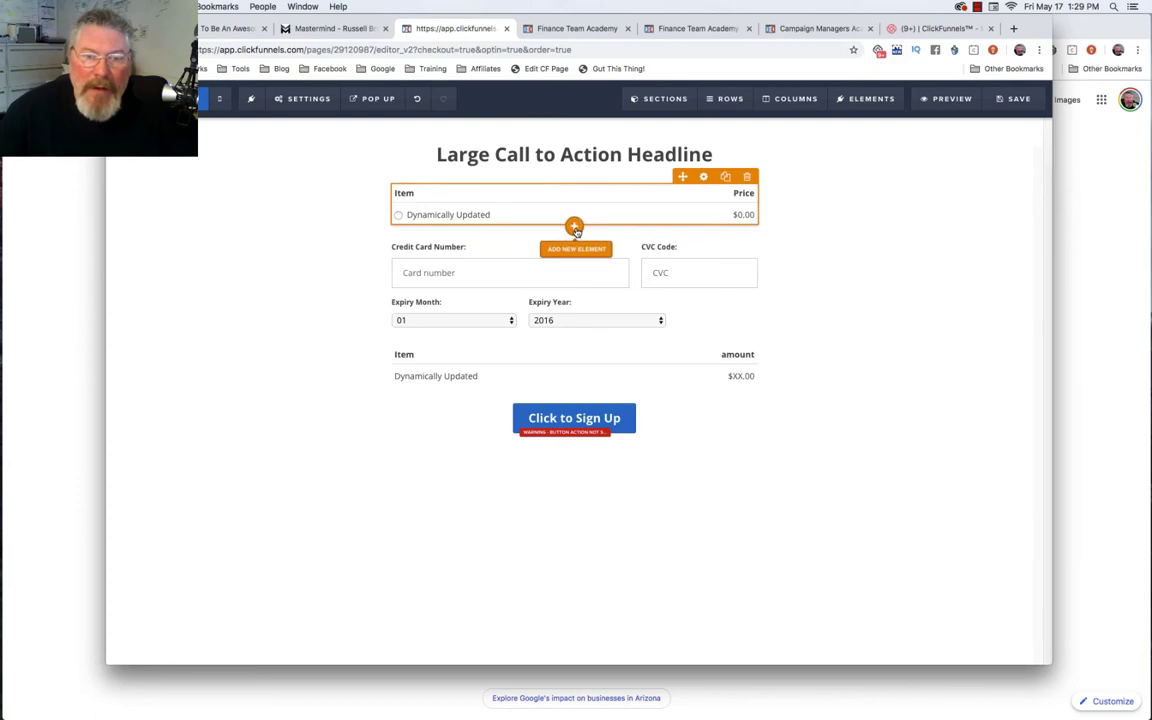
click(575, 228)
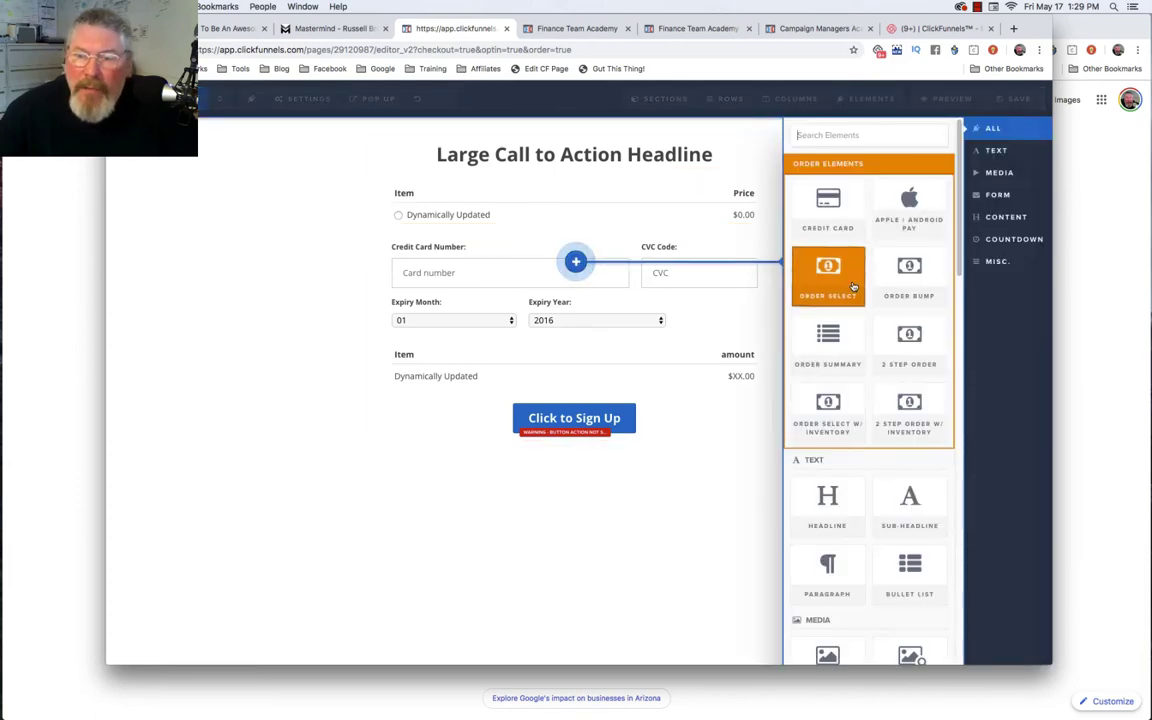
scroll(853, 286, down, 5)
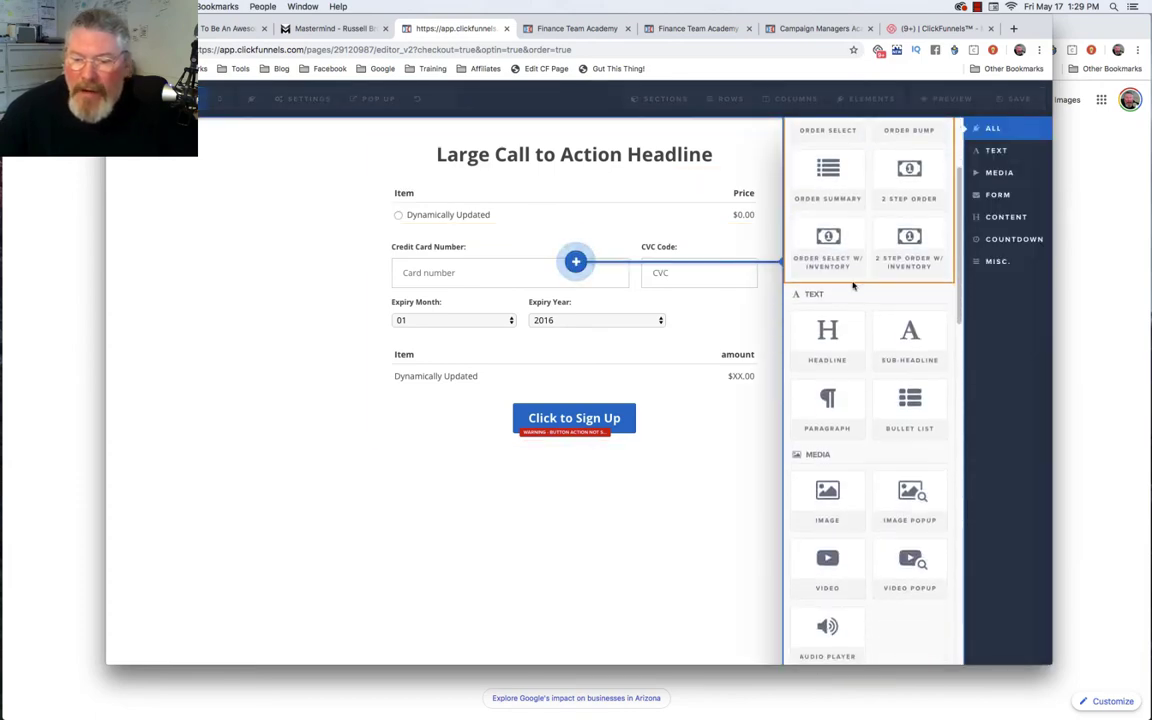
scroll(853, 286, down, 5)
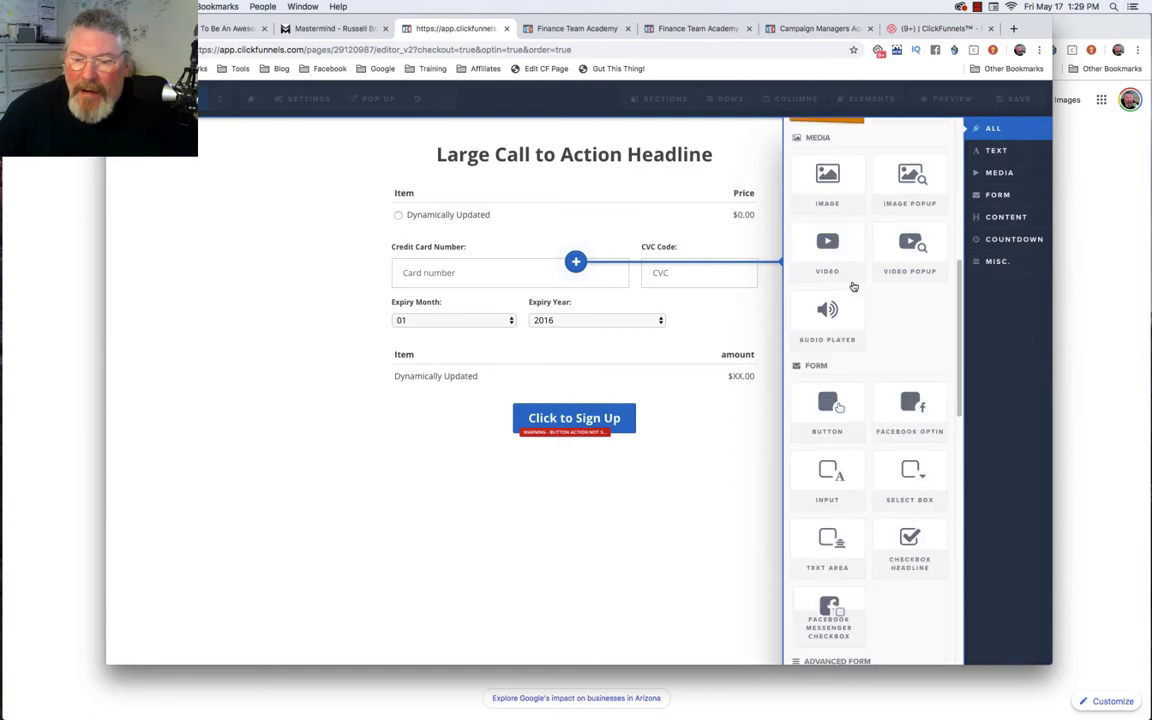
click(832, 482)
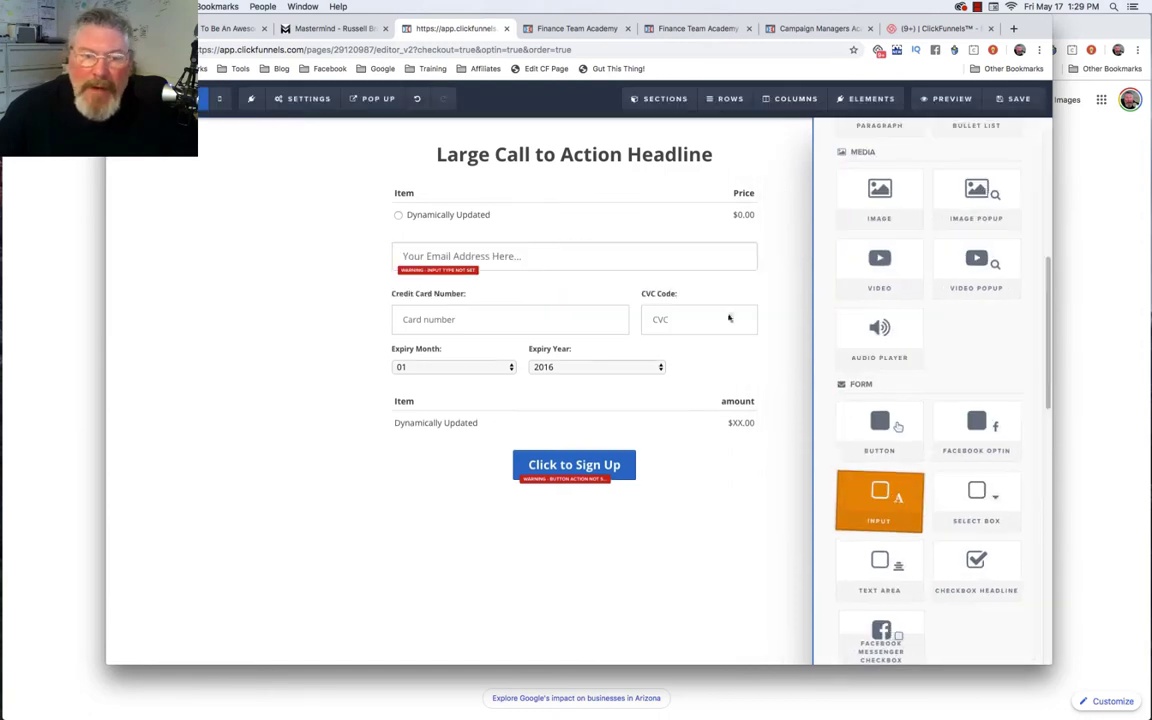
Set the new input field's type to Email Address and return to the page.
click(596, 263)
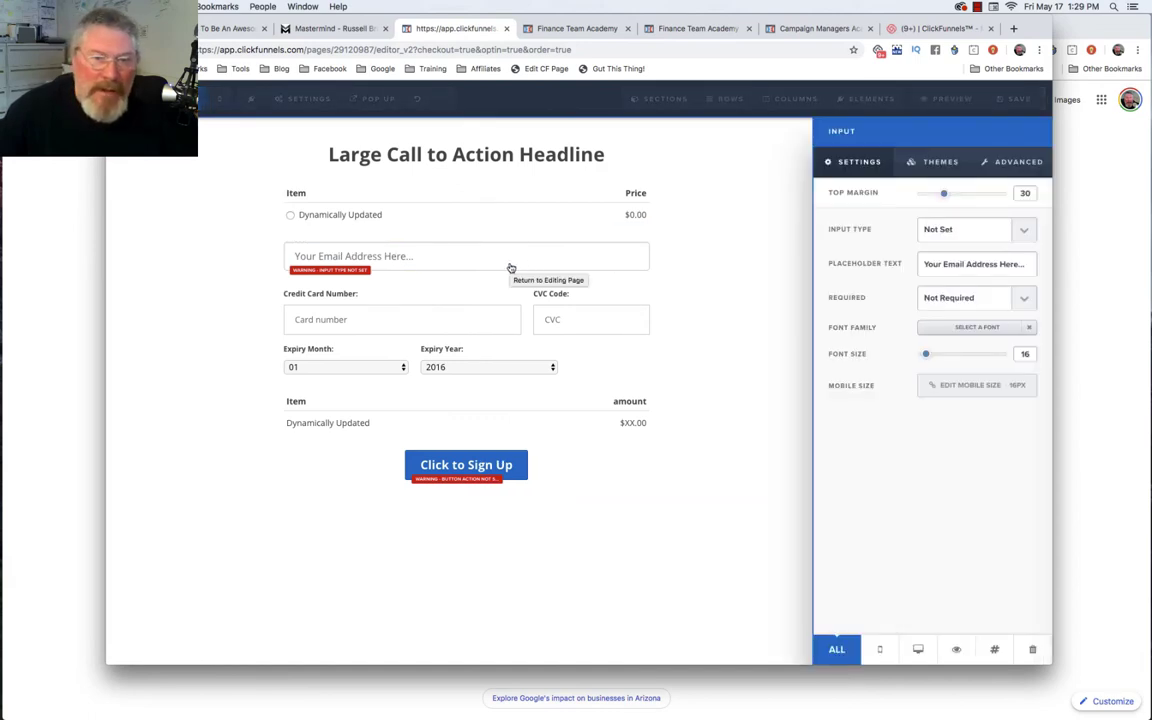
click(944, 231)
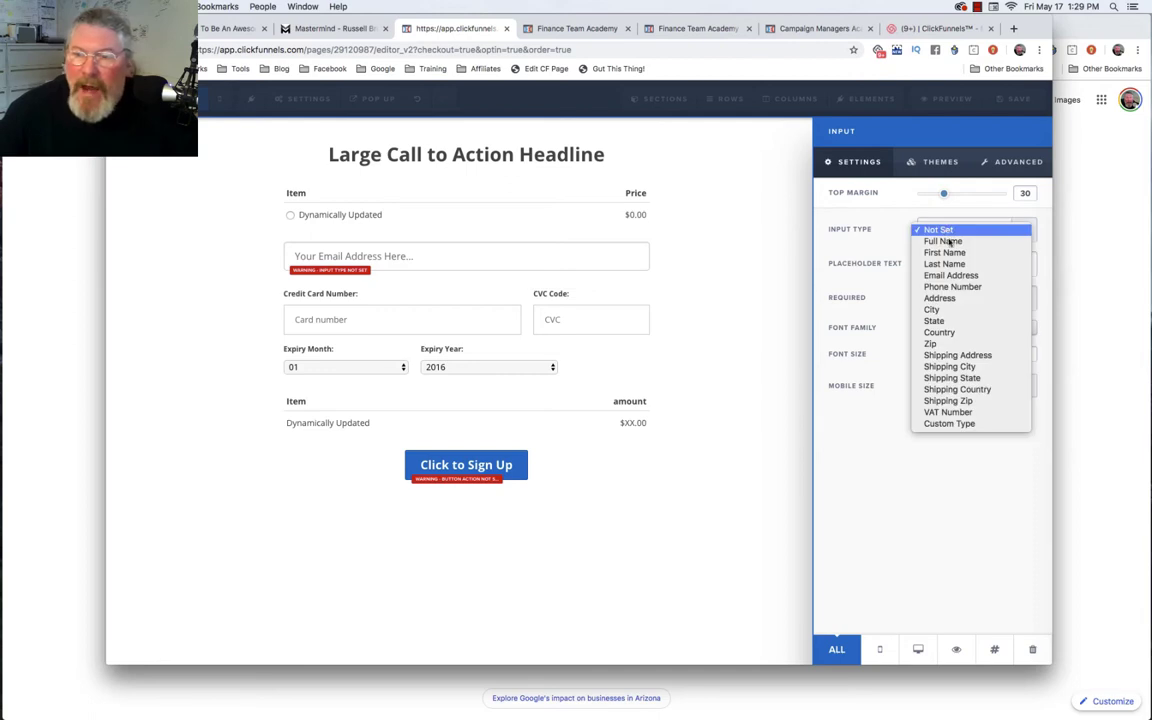
click(943, 277)
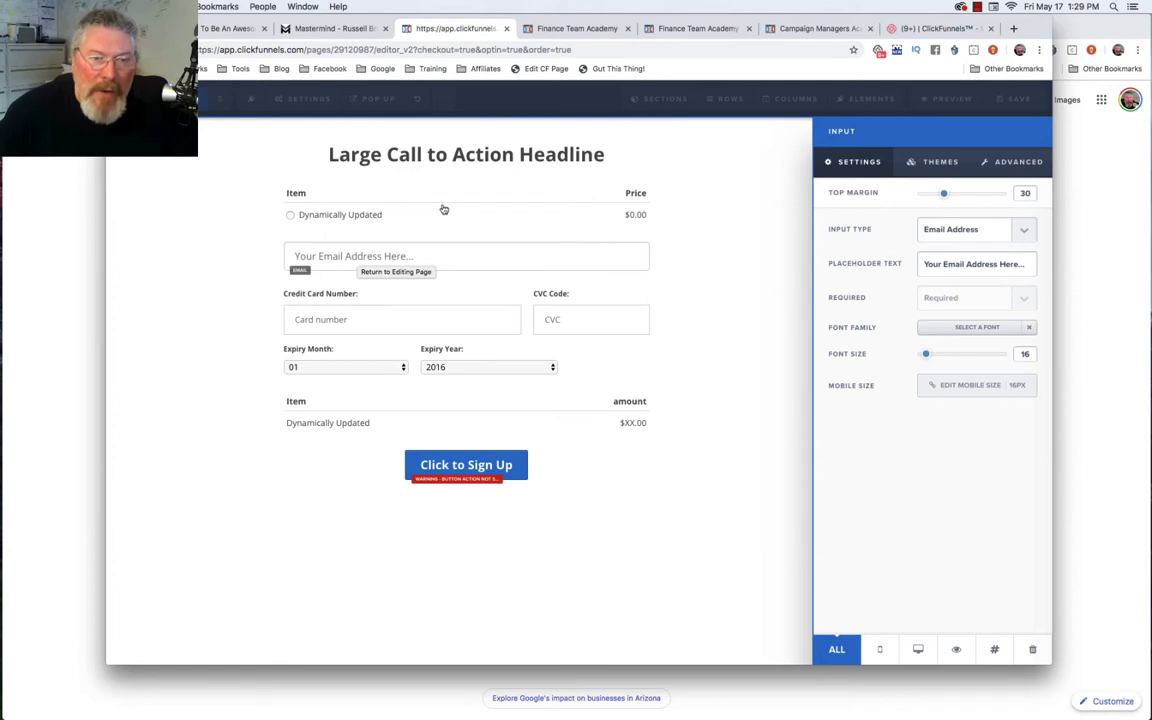
click(450, 237)
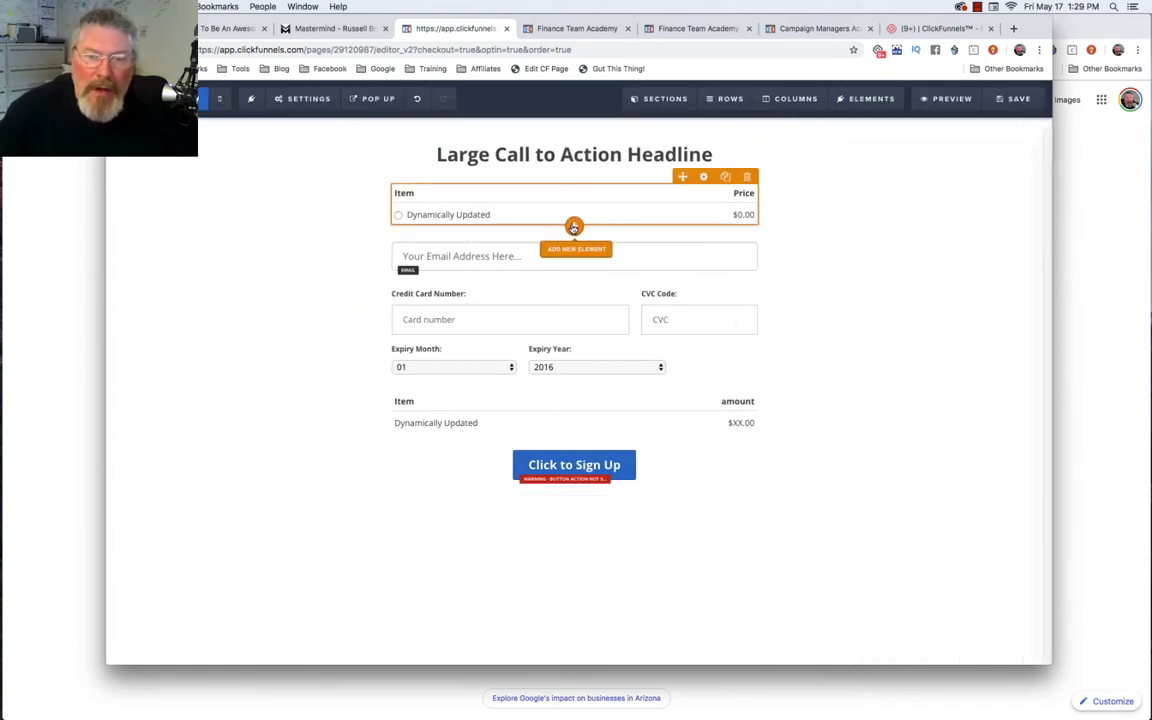
Add another Input element between the Order Select element and the email field.
click(573, 227)
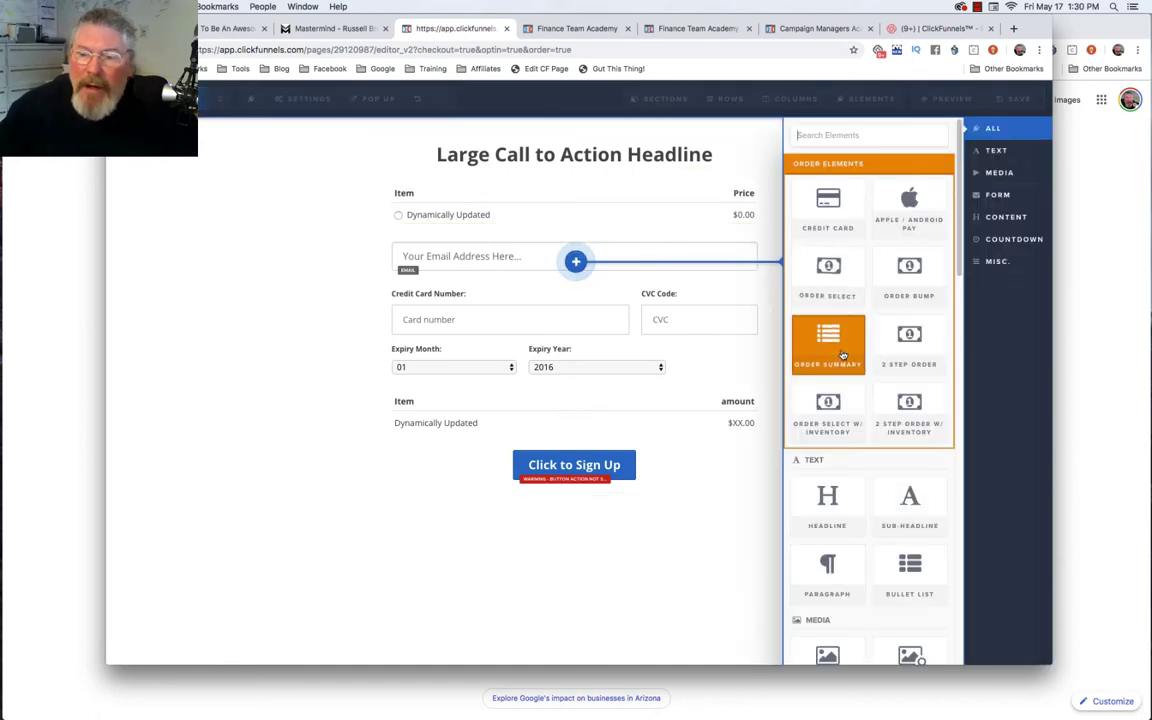
scroll(842, 355, down, 2)
scroll(842, 355, down, 4)
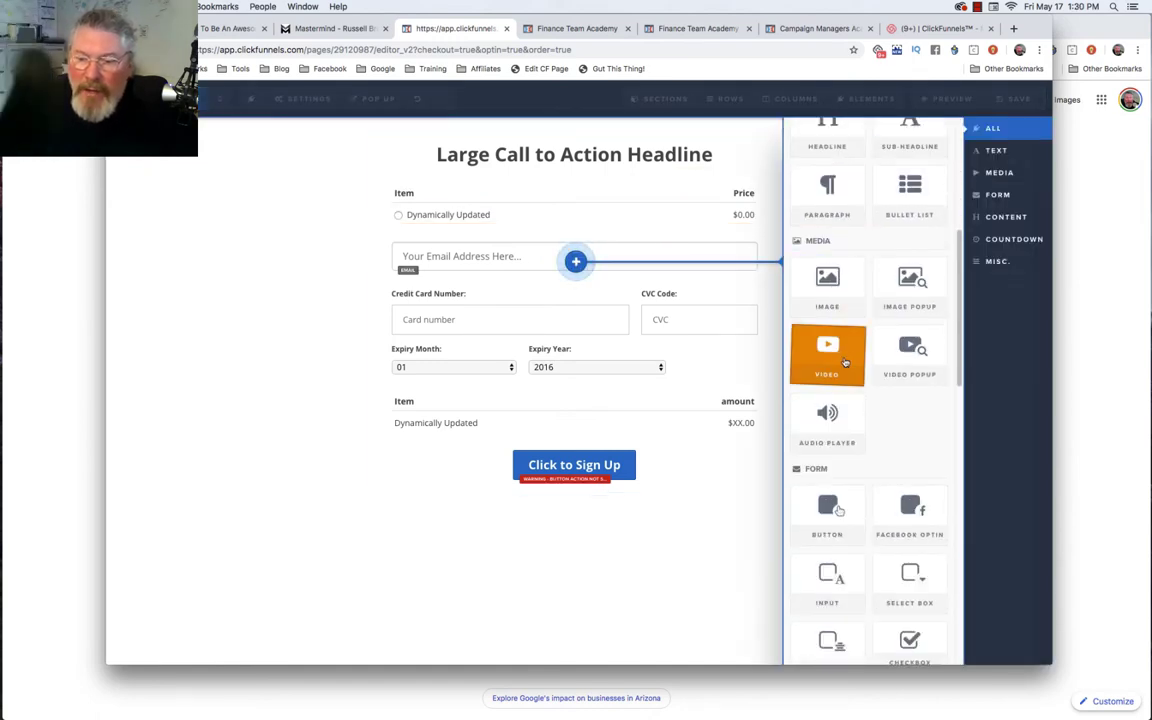
scroll(845, 360, down, 2)
scroll(845, 362, down, 1)
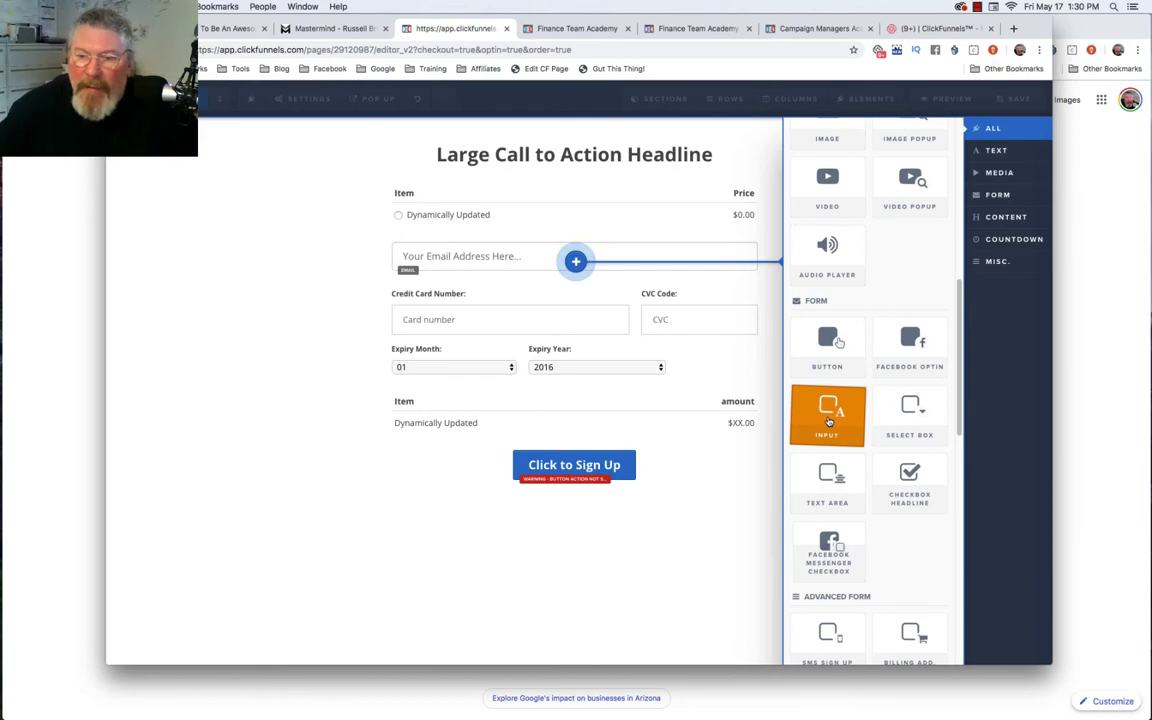
click(829, 422)
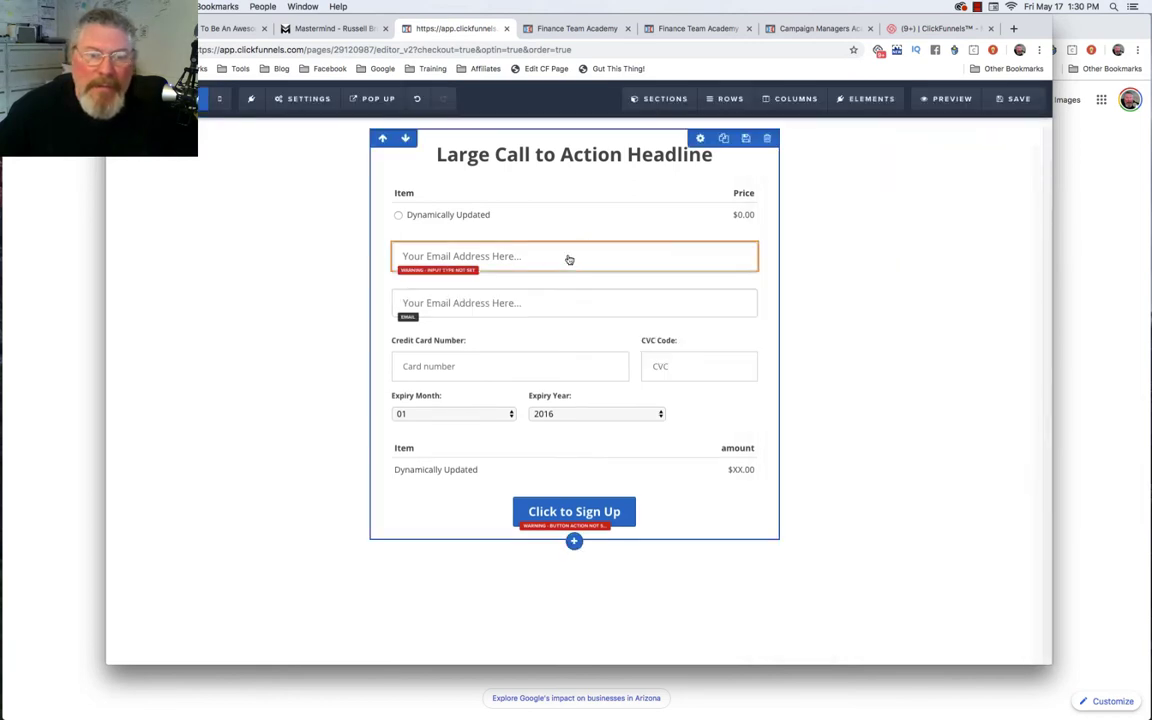
Set the upper input's type to Full Name and its placeholder text to "Your Full Name Here...".
click(568, 257)
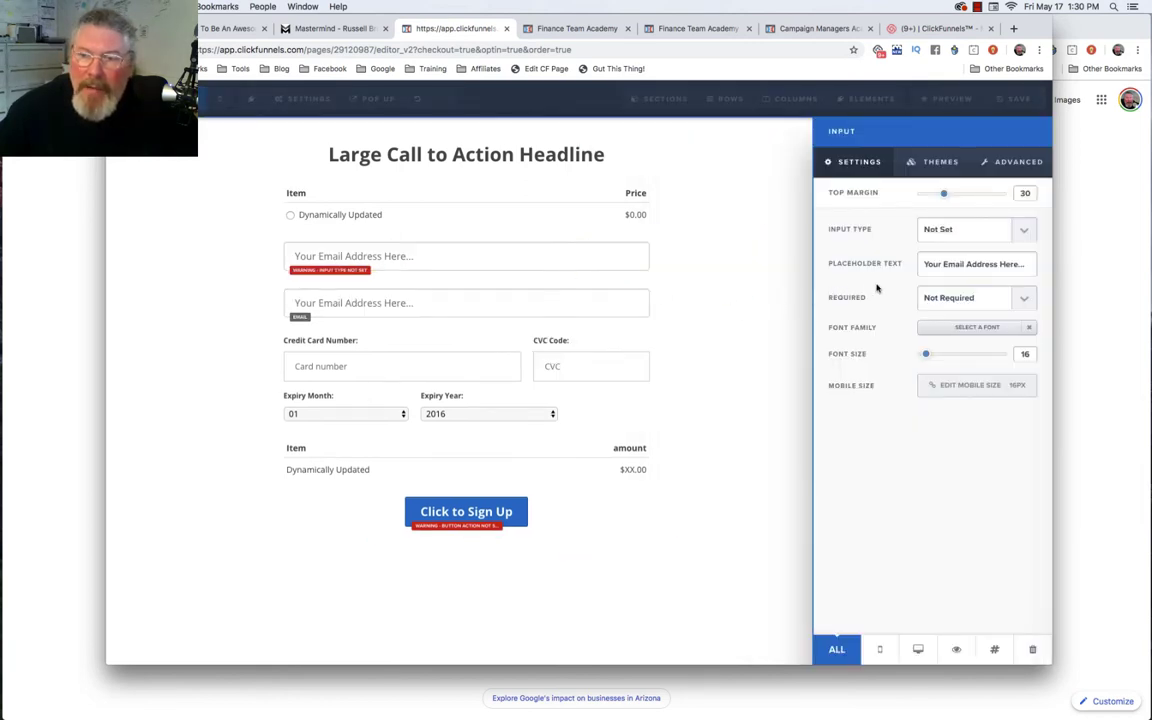
click(943, 232)
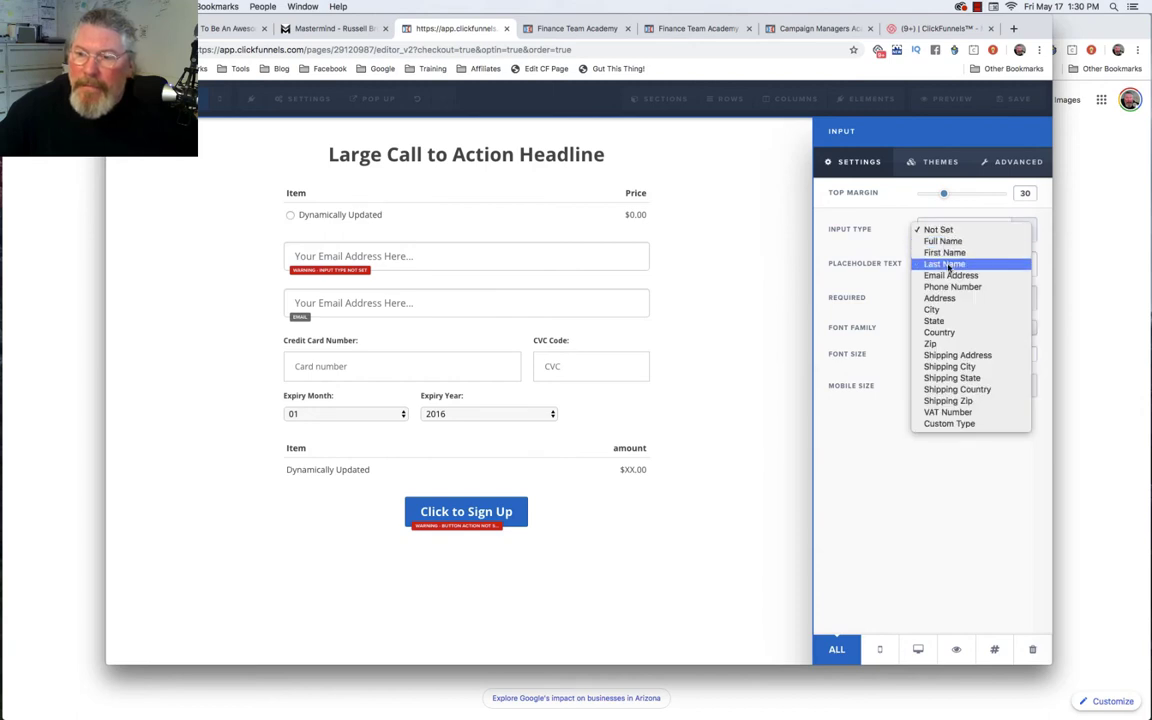
click(947, 242)
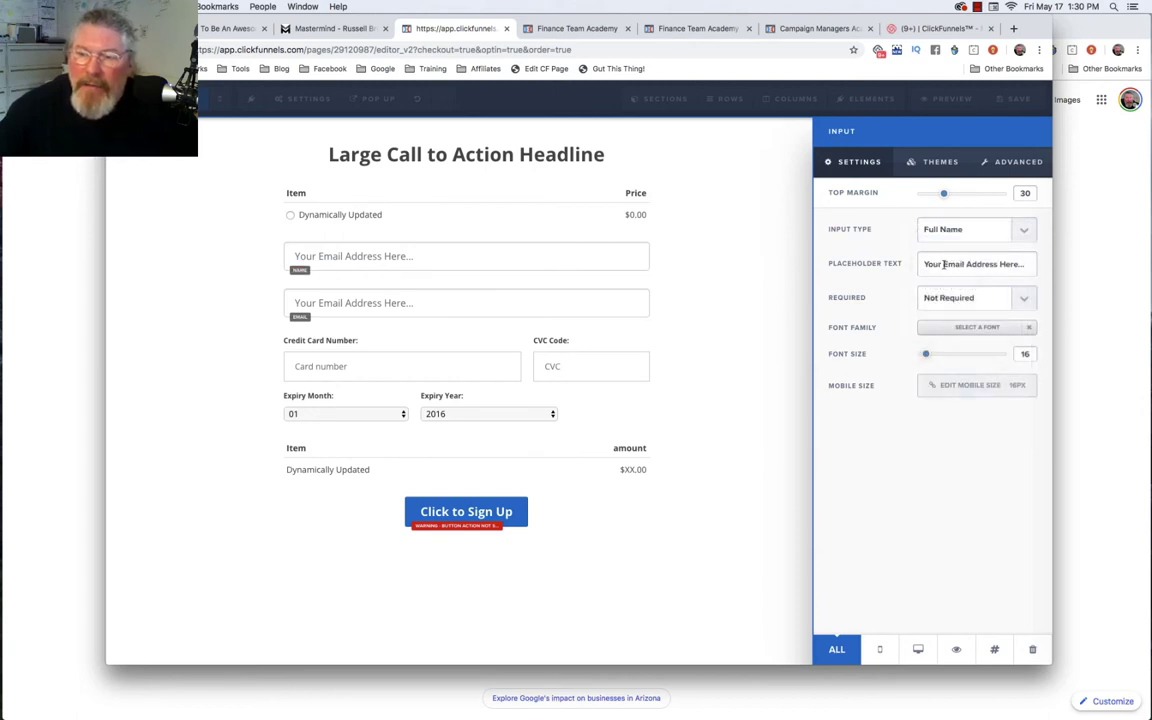
drag(944, 263, 995, 266)
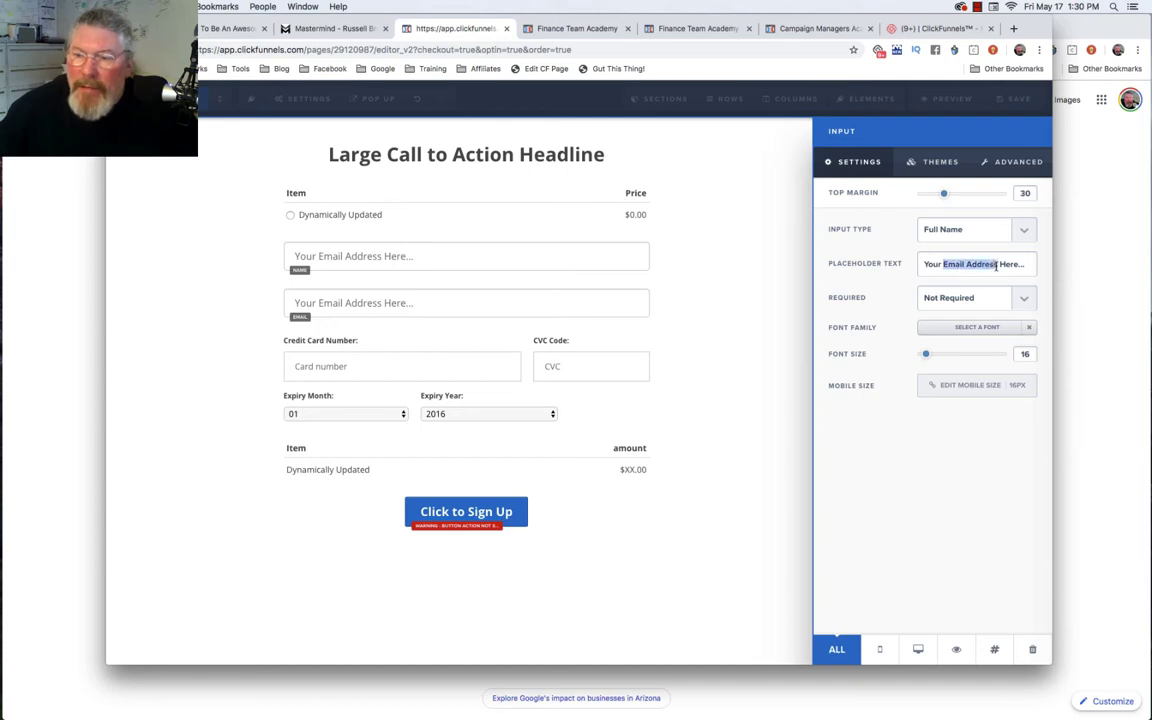
text(Fu)
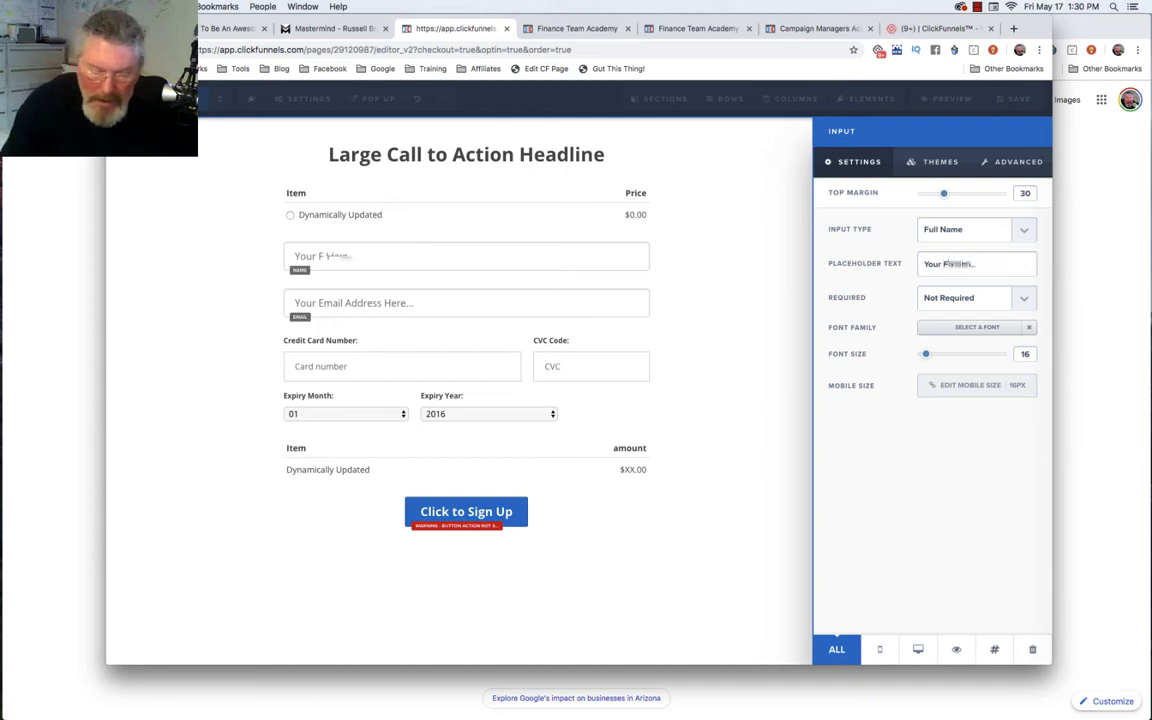
text(ll Name)
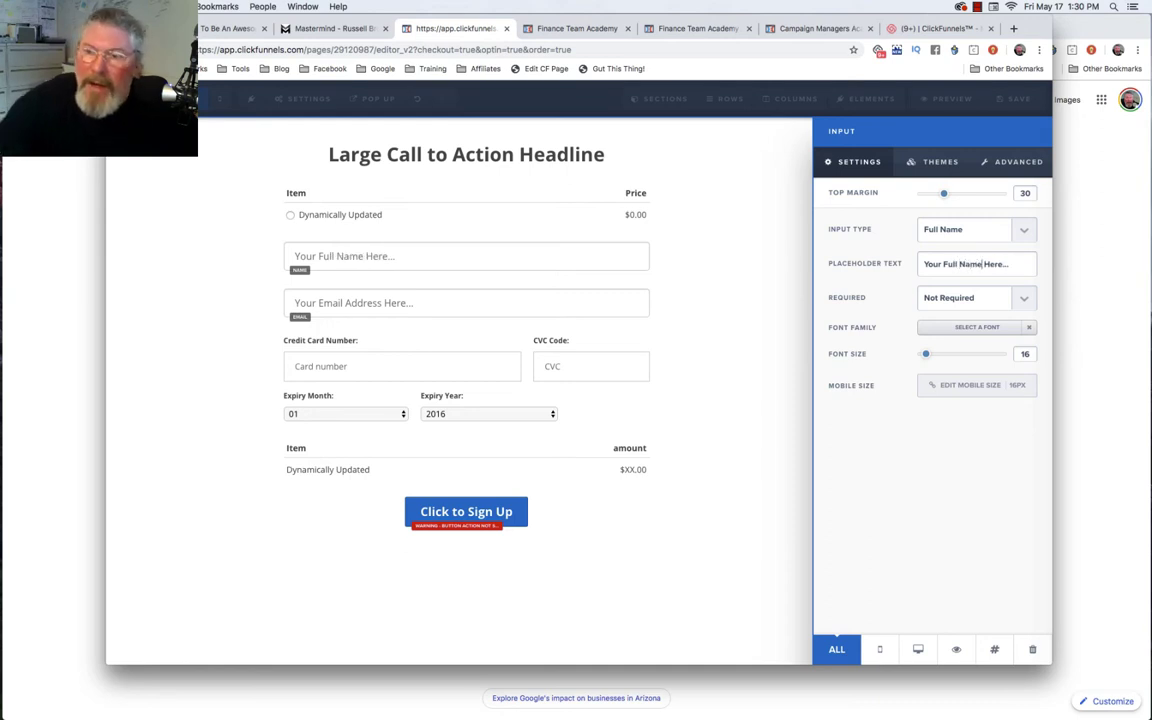
Make the full name field Required and return to the page.
click(967, 297)
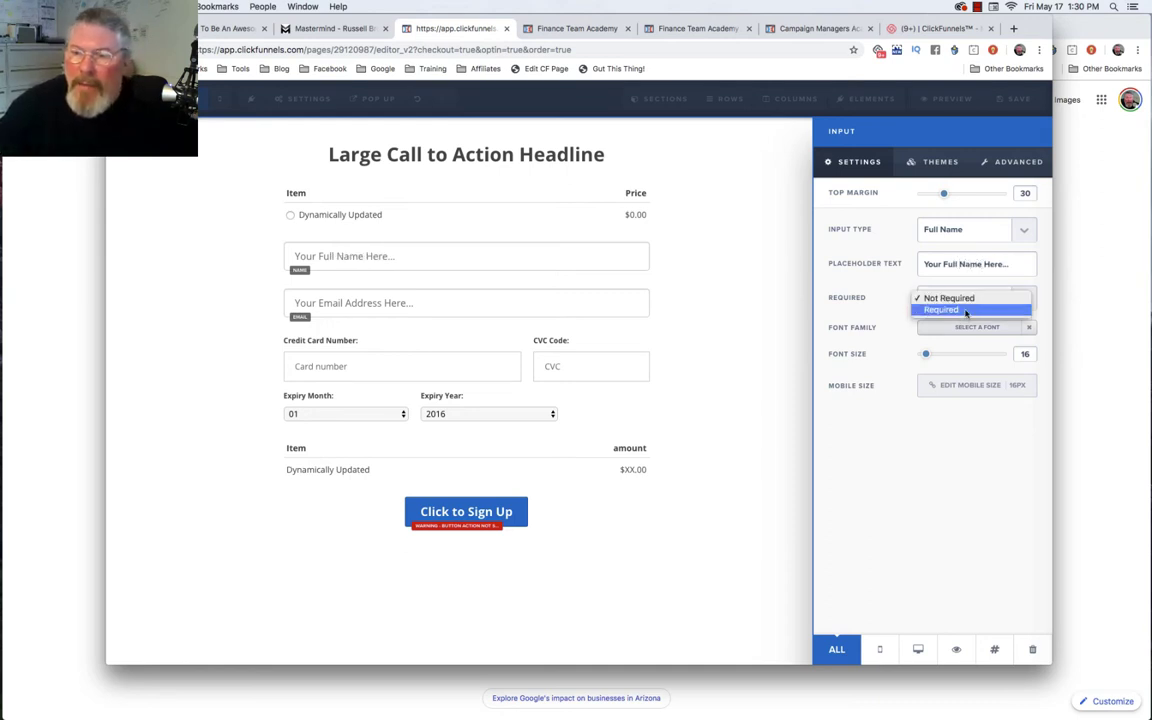
click(966, 310)
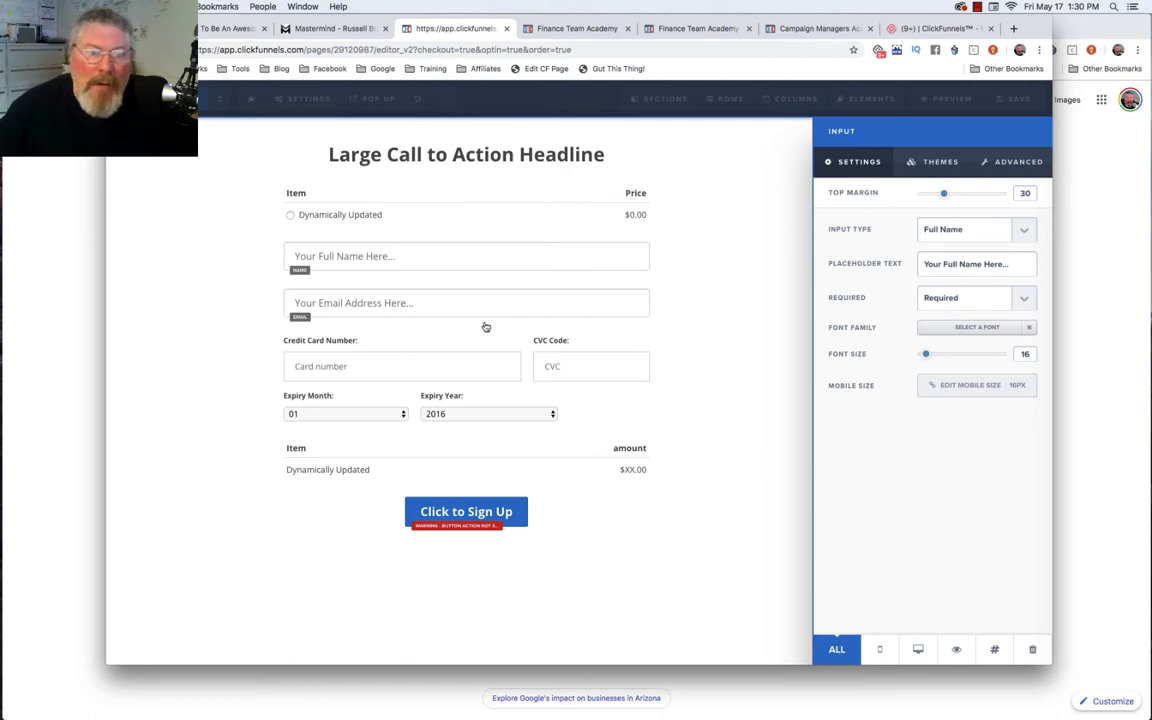
click(410, 308)
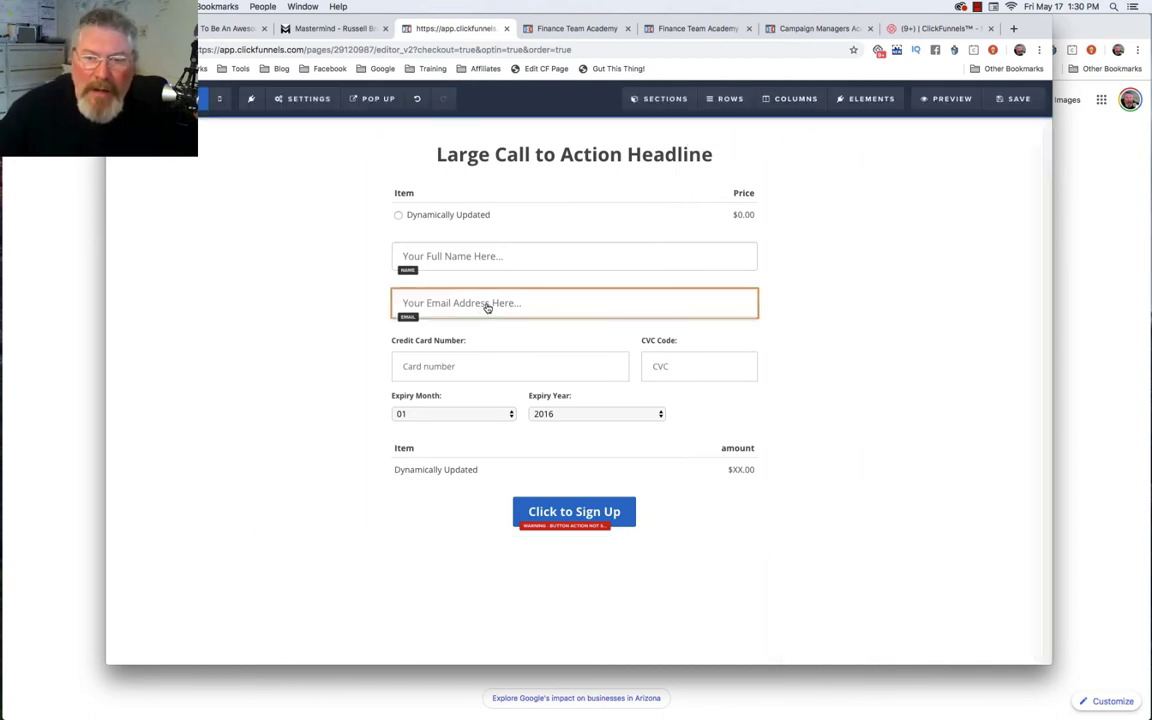
Review the email field's Required setting and check the settings of the Order Select element.
click(488, 306)
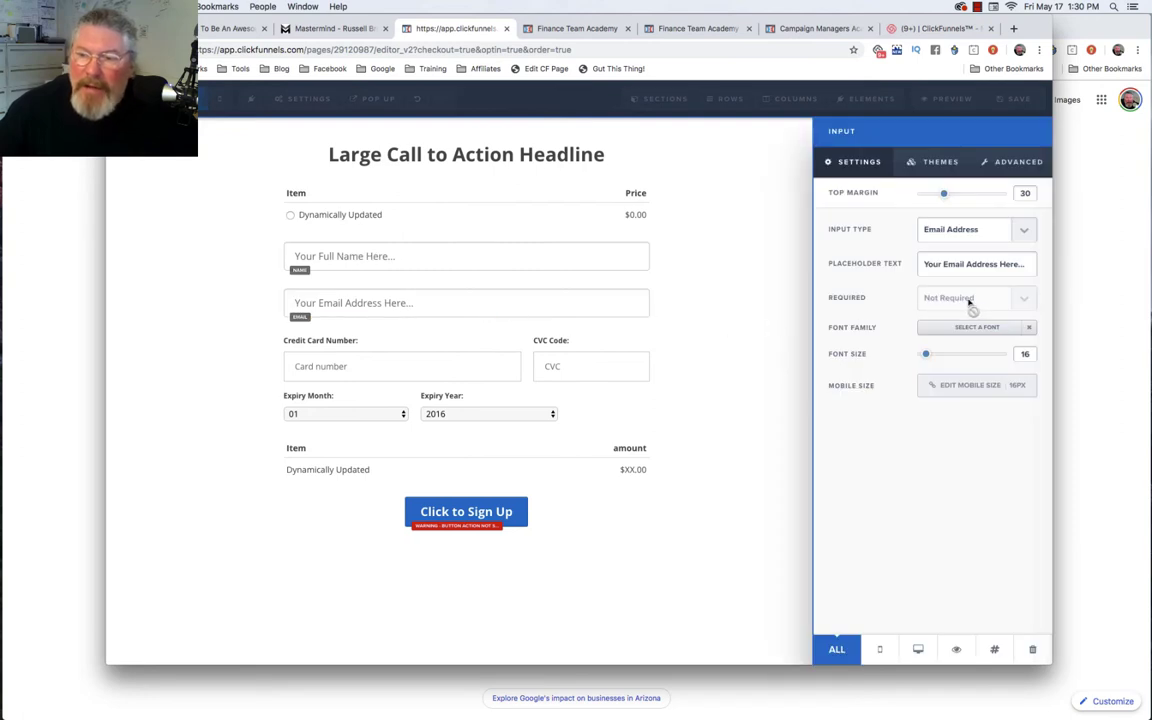
click(483, 309)
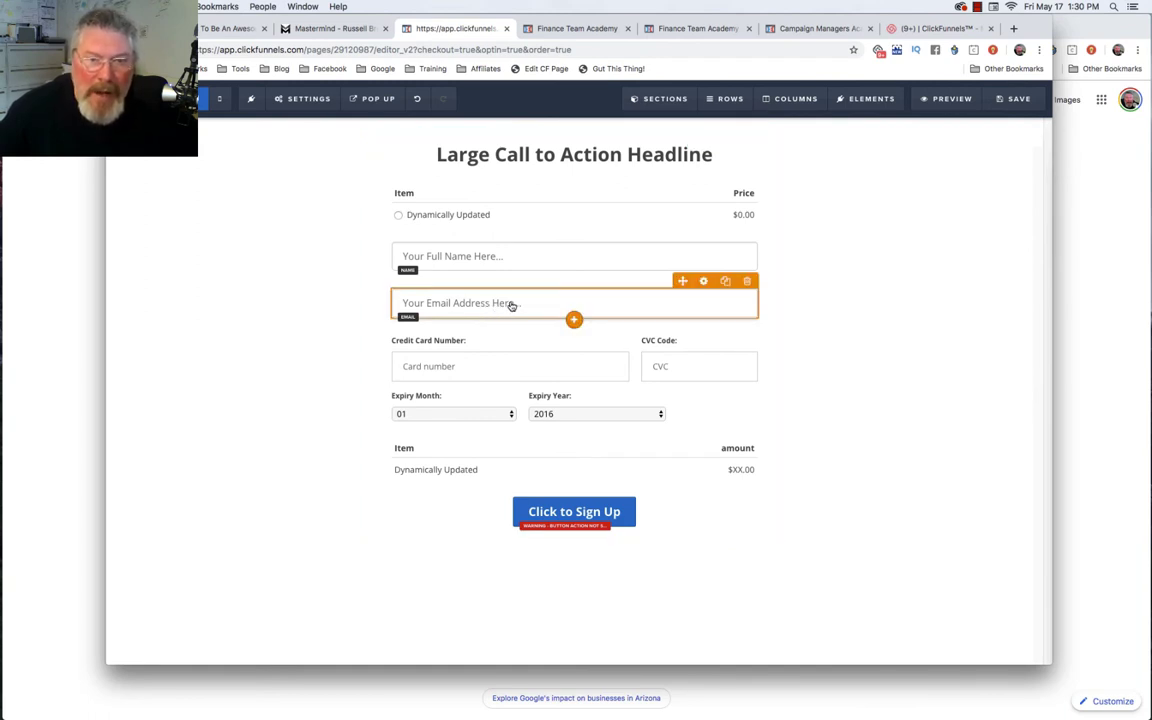
click(489, 214)
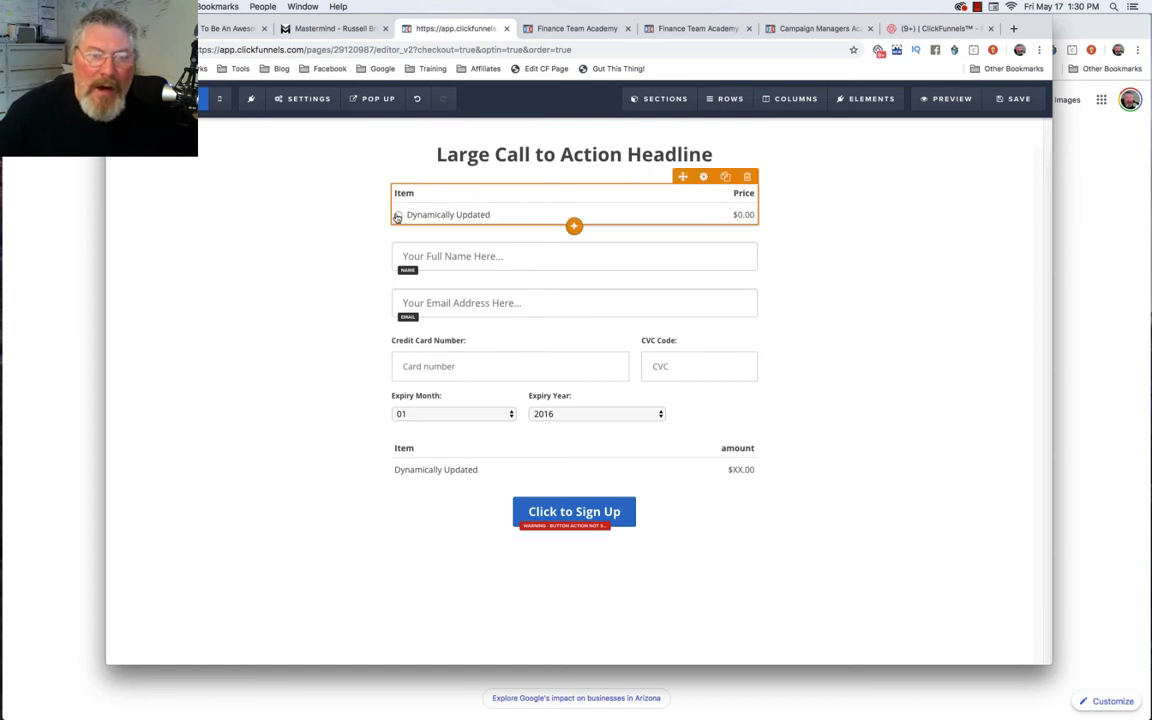
click(460, 216)
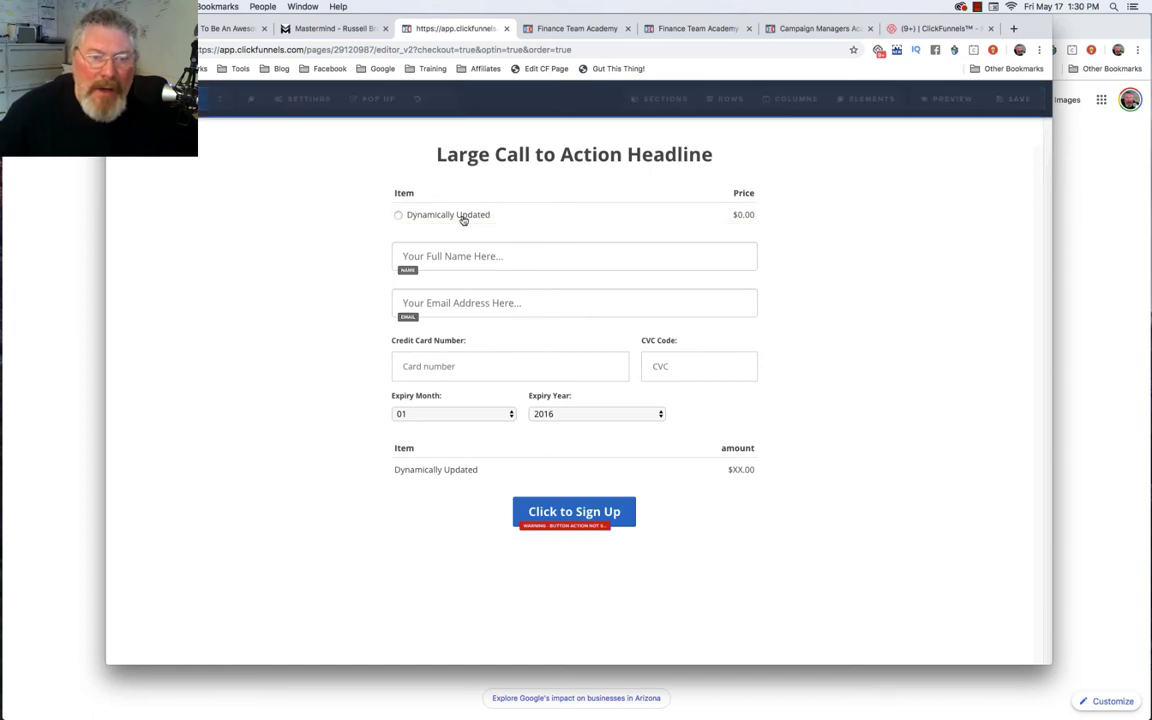
click(522, 222)
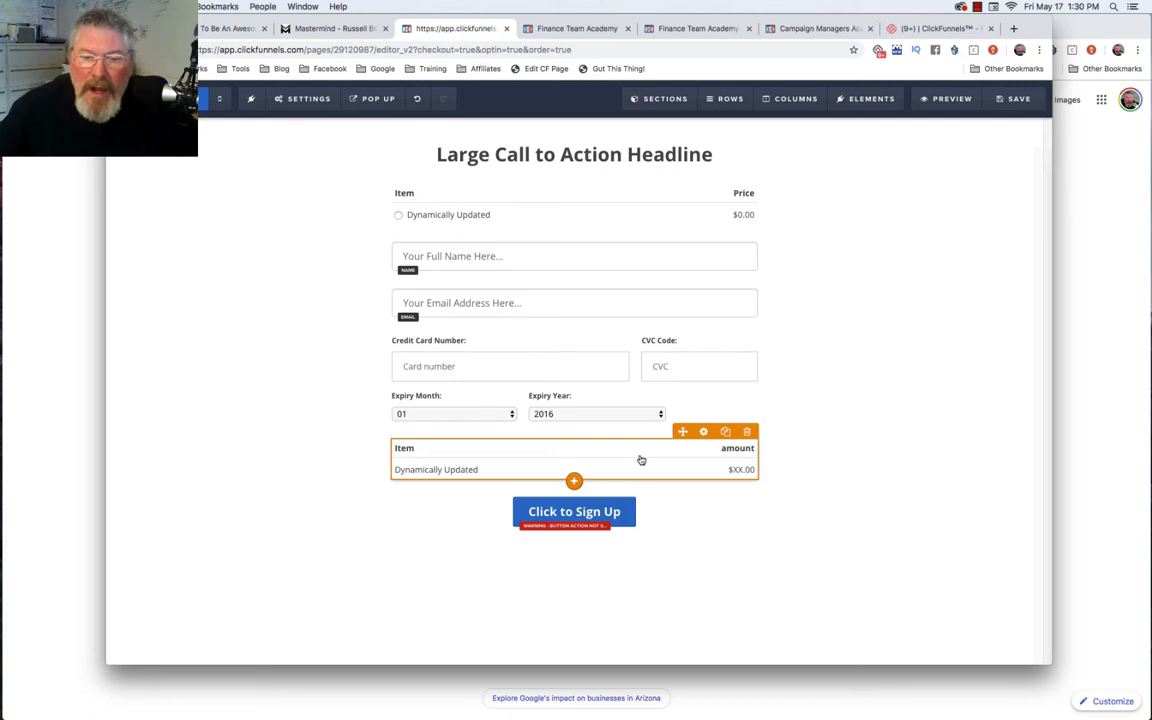
Set the Click to Sign Up button's action to Submit Order / Submit Form and save the page.
click(601, 514)
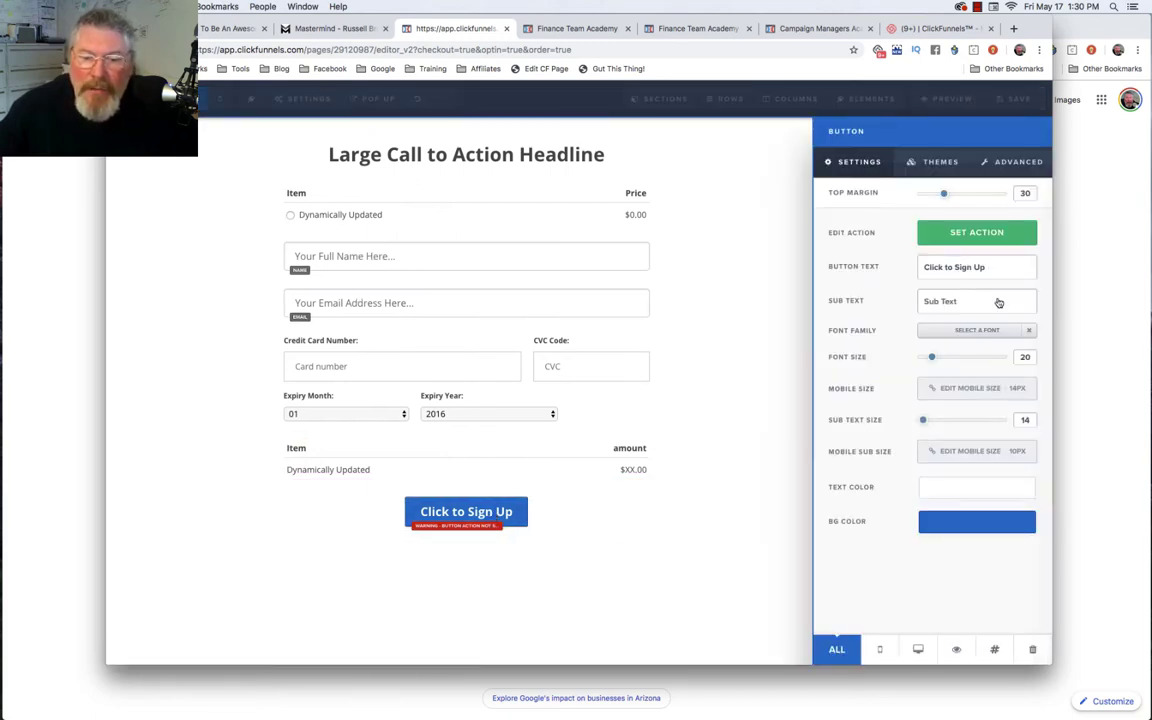
click(492, 520)
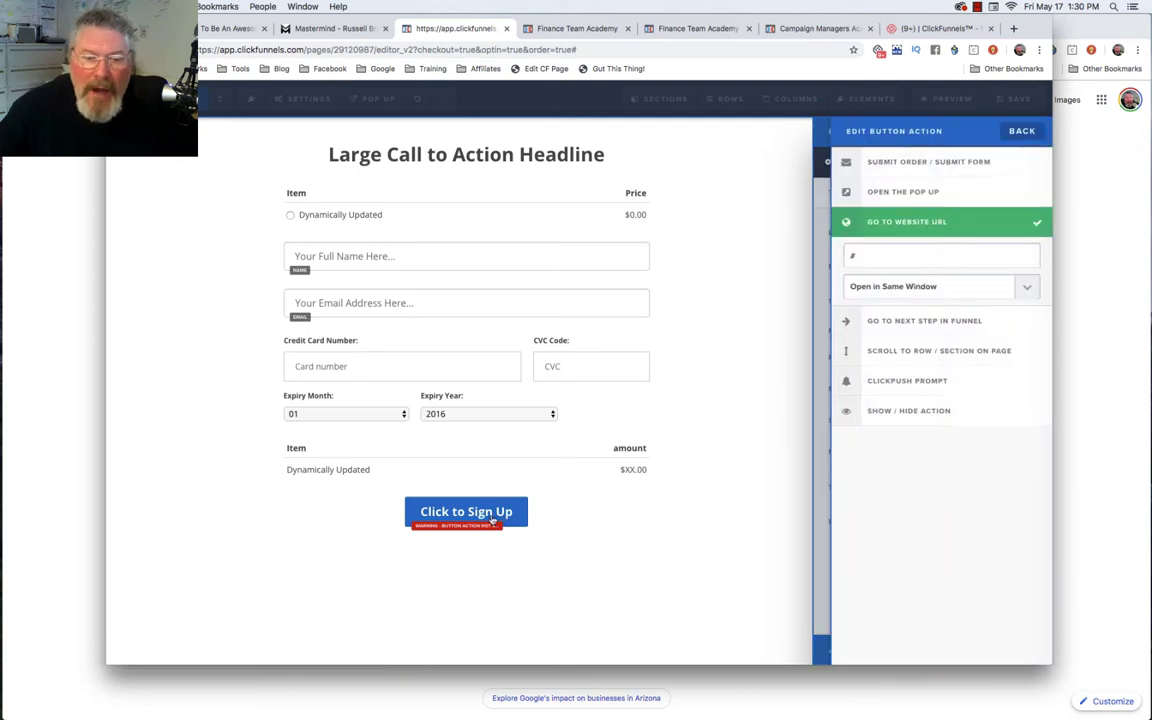
click(912, 167)
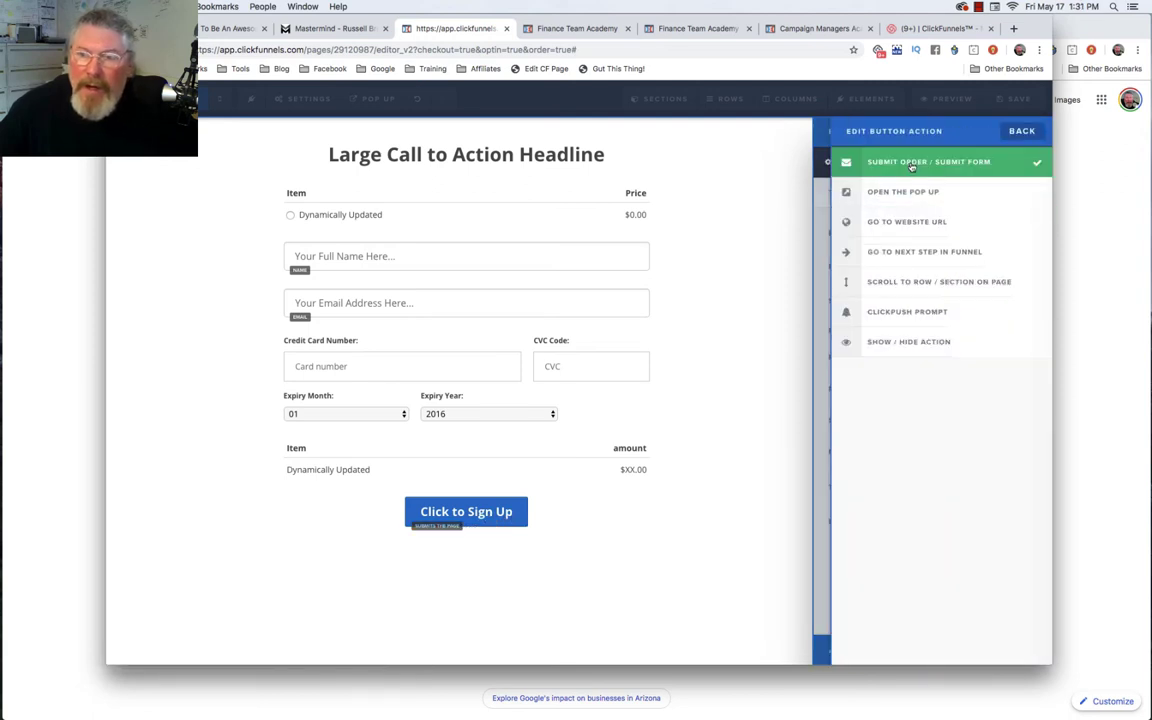
click(586, 432)
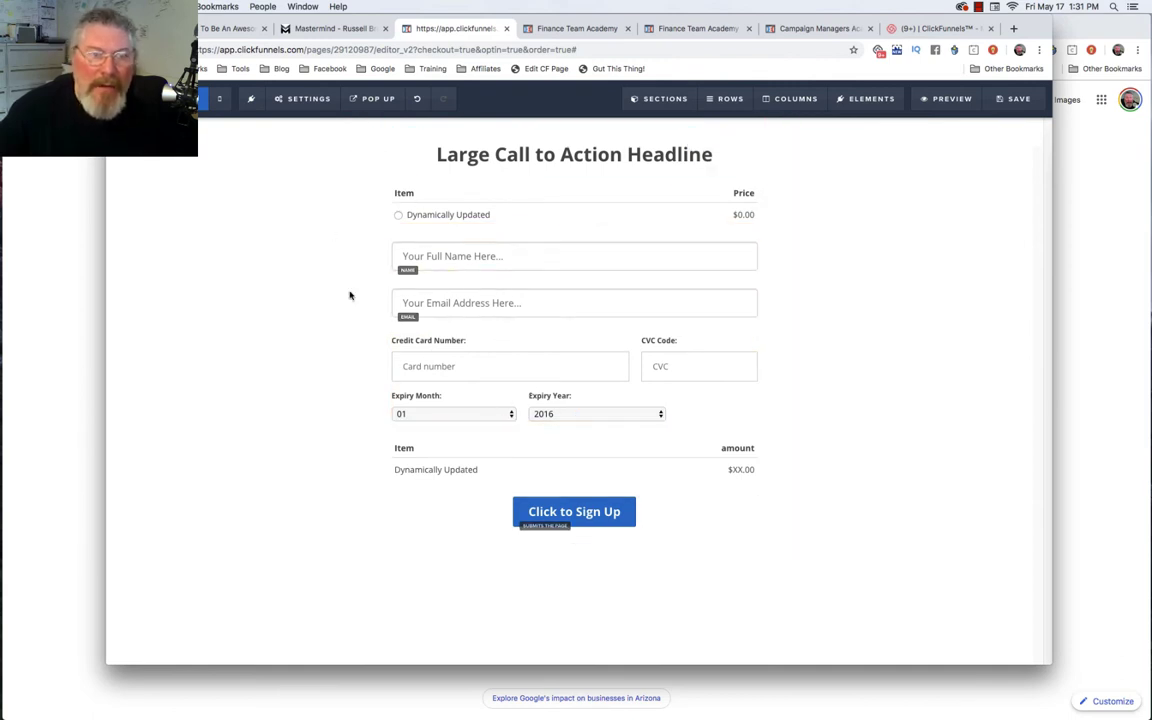
click(1012, 100)
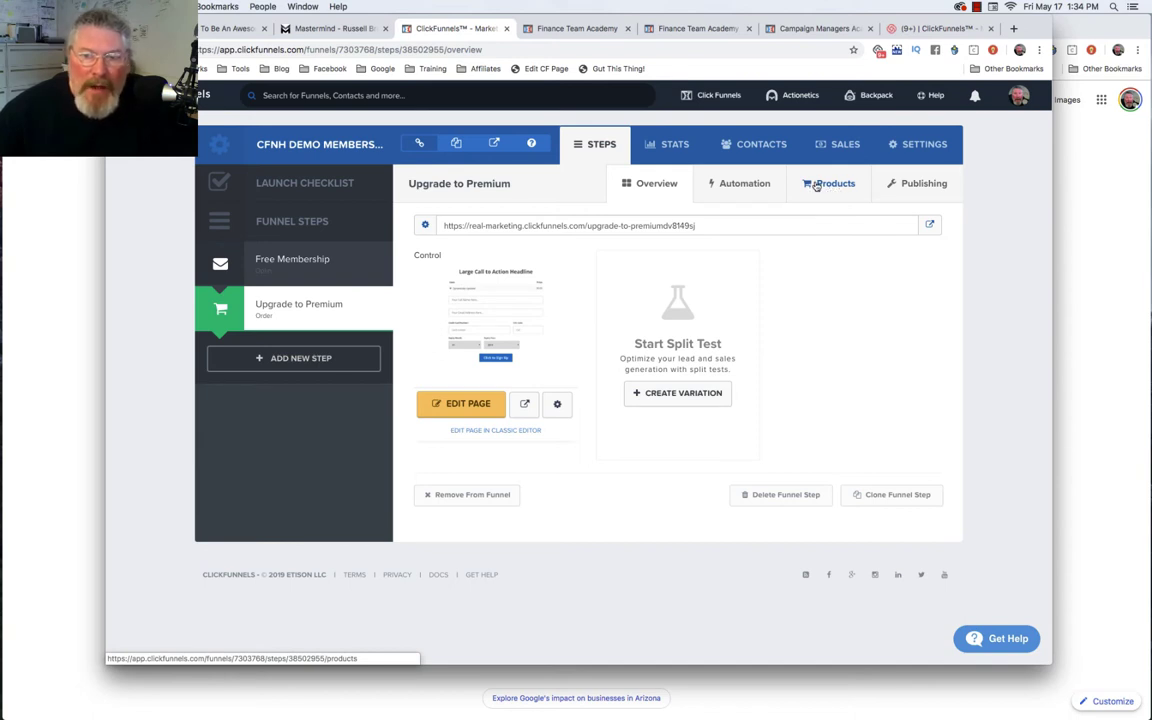
Create a new funnel step named "Thank You Page" with the path "test-path".
click(280, 362)
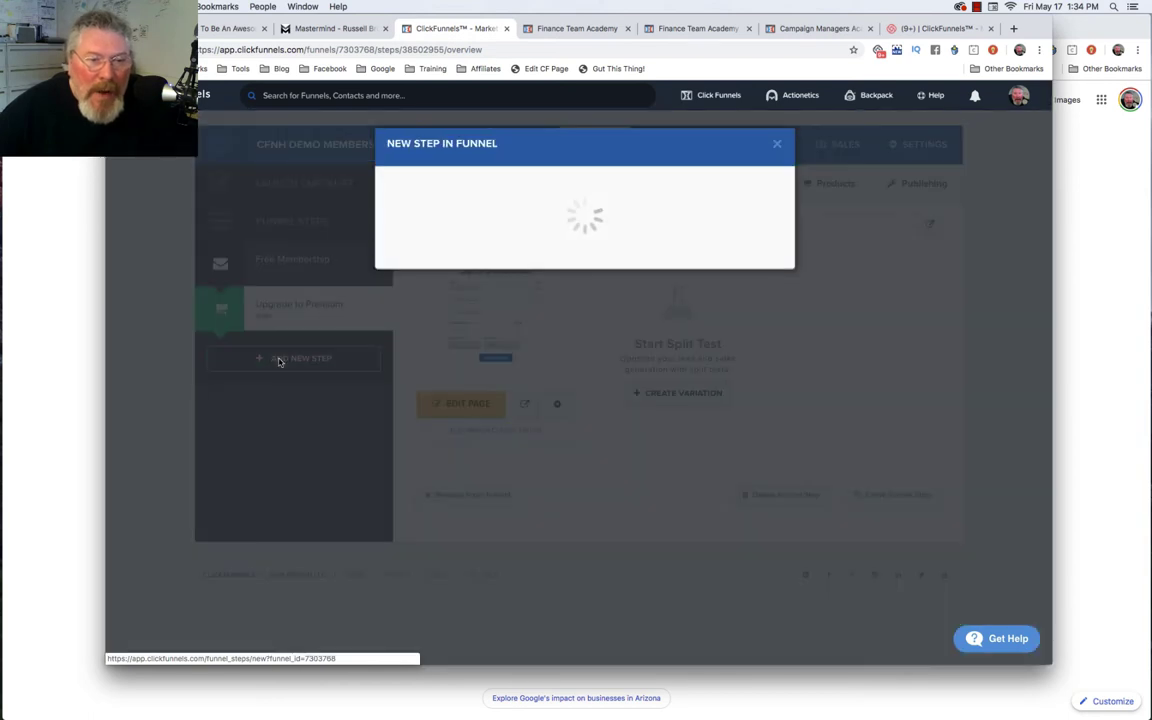
click(451, 223)
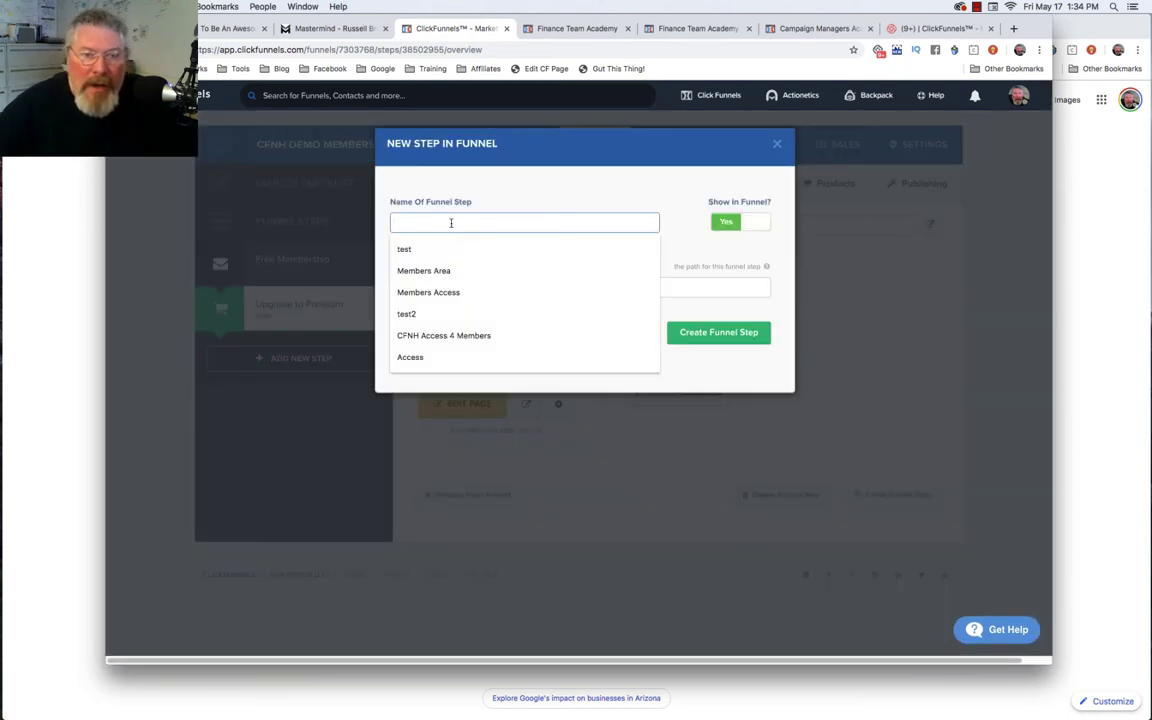
text(Thank You Page)
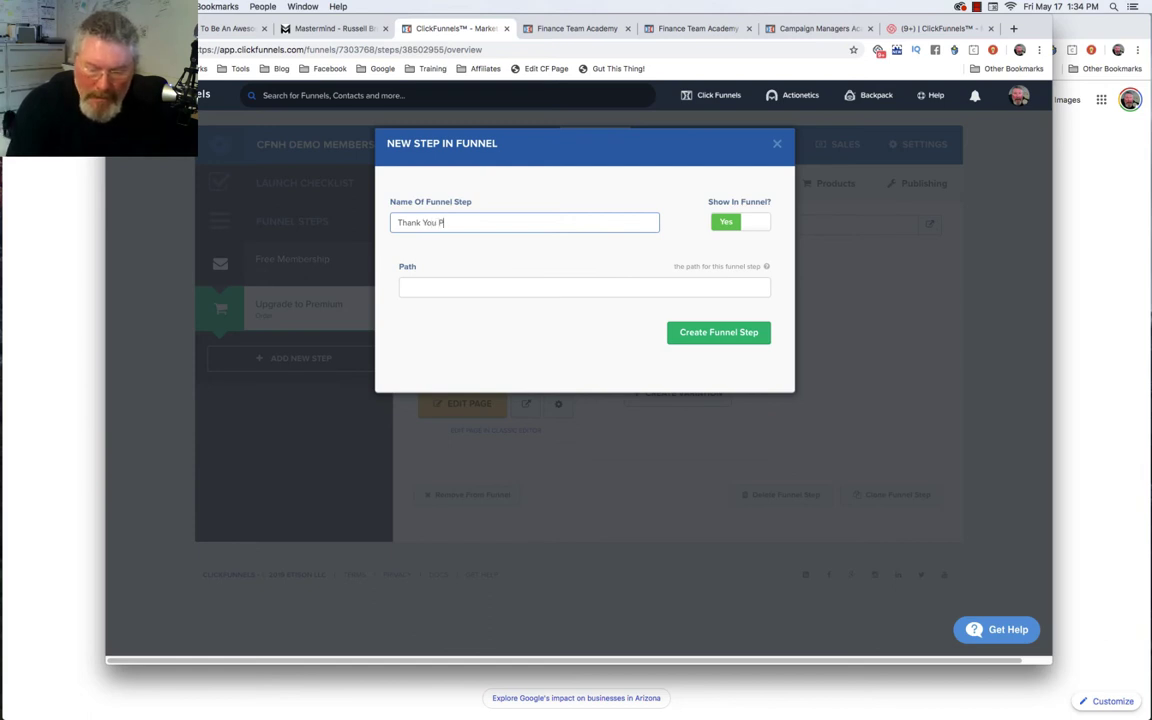
click(476, 286)
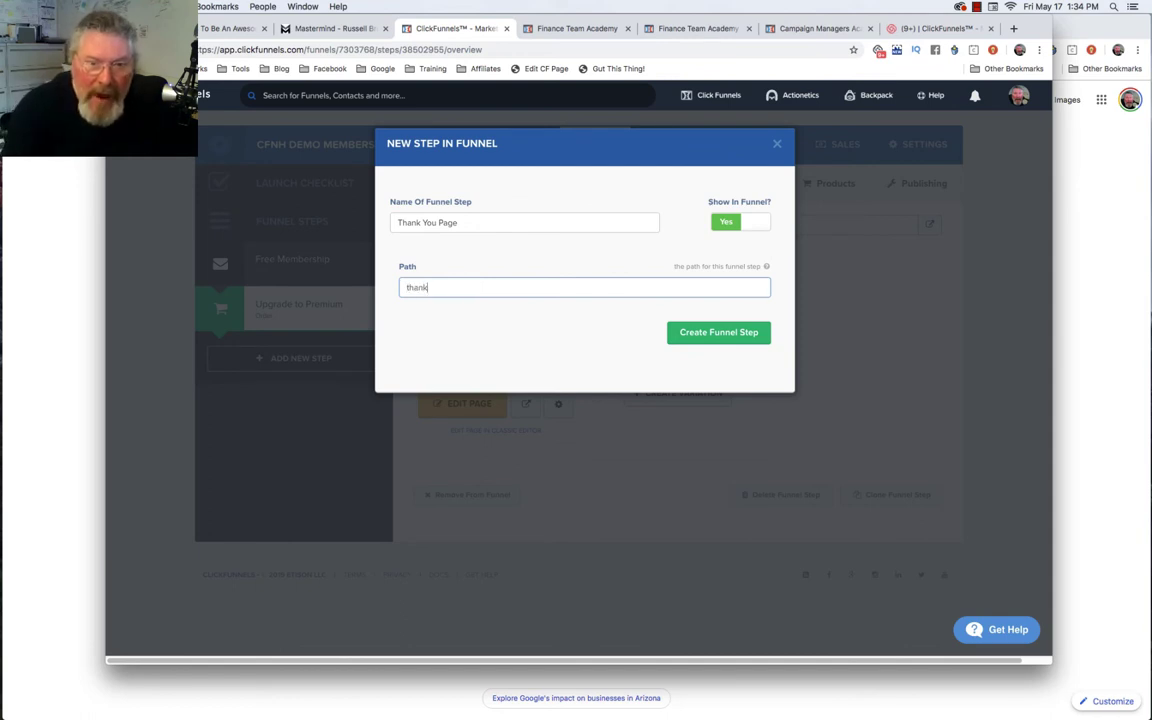
key(BackSpace)
key(BackSpace)
key(BackSpace)
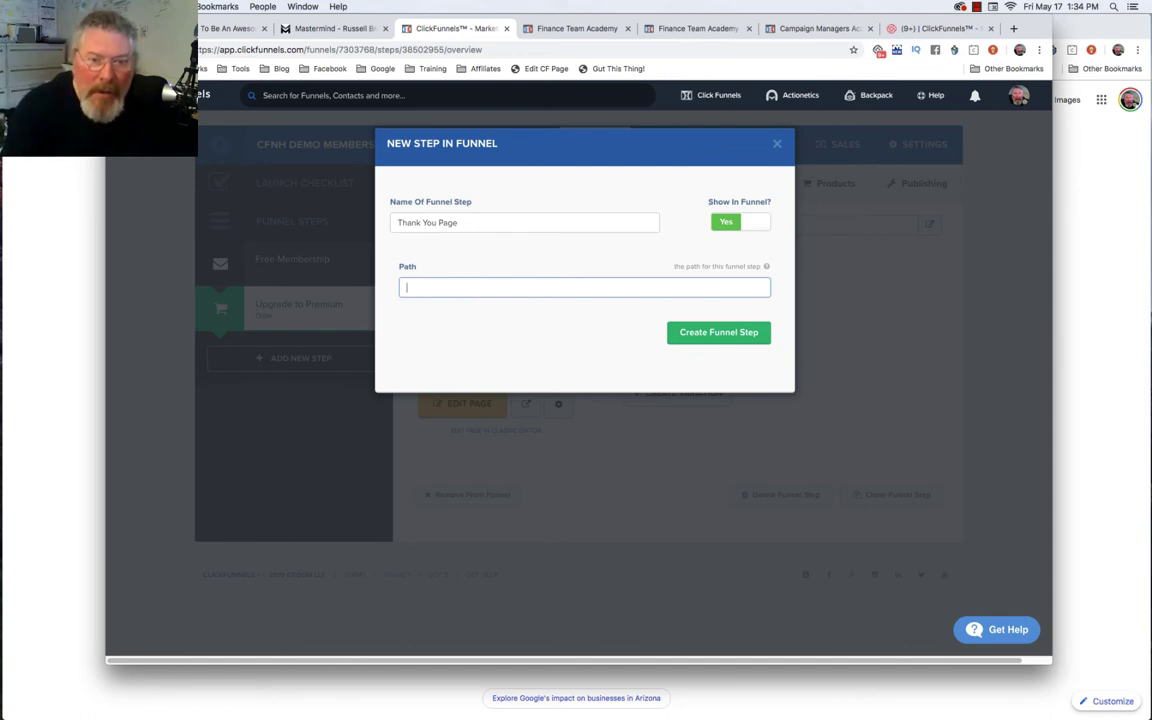
key(BackSpace)
text(test-path)
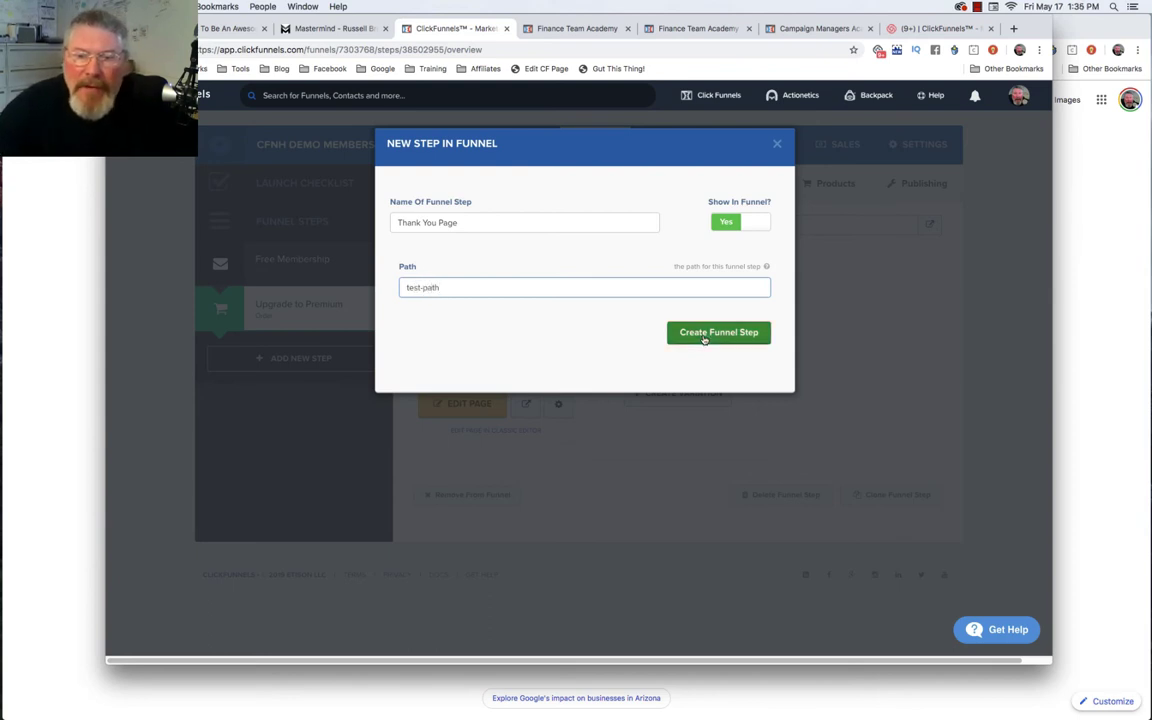
click(704, 340)
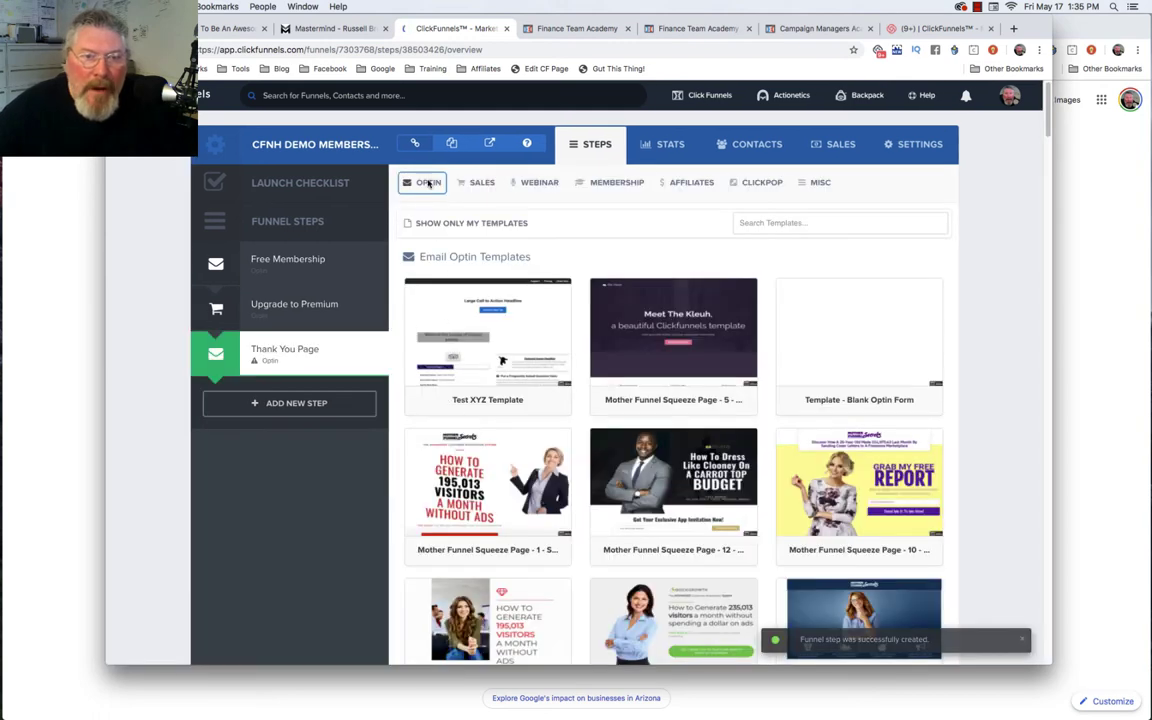
Apply the "Template - Thank You Form" template from the Thank You templates to the new funnel step.
click(427, 183)
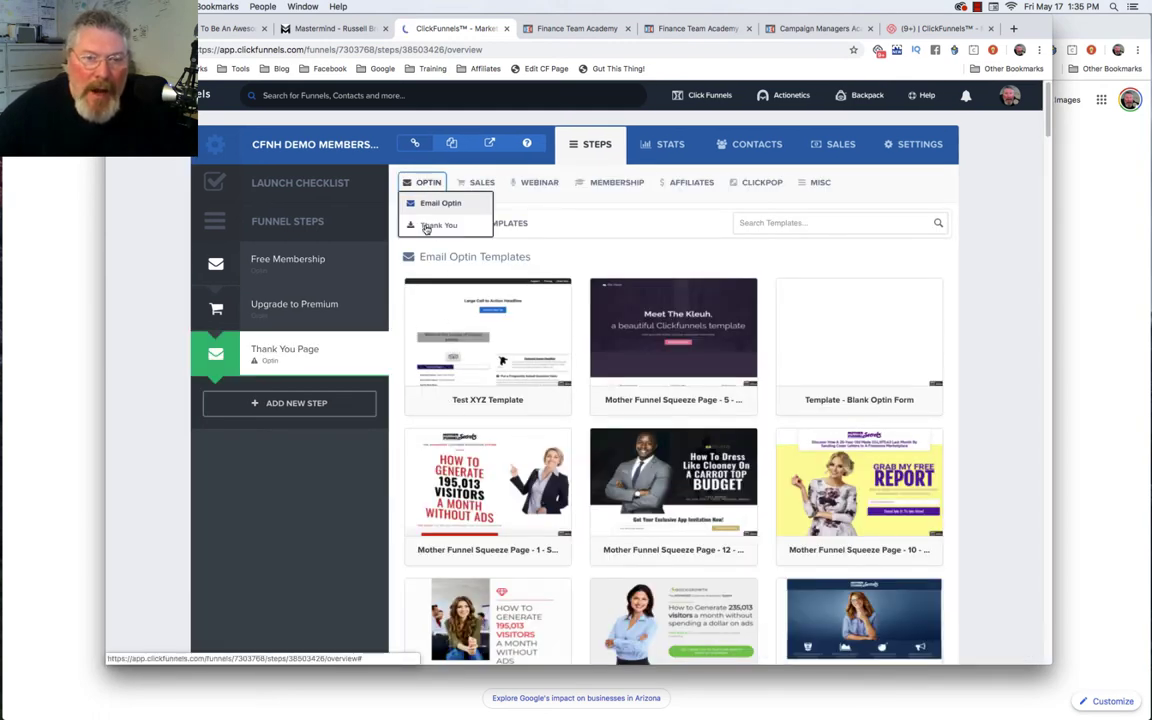
click(426, 226)
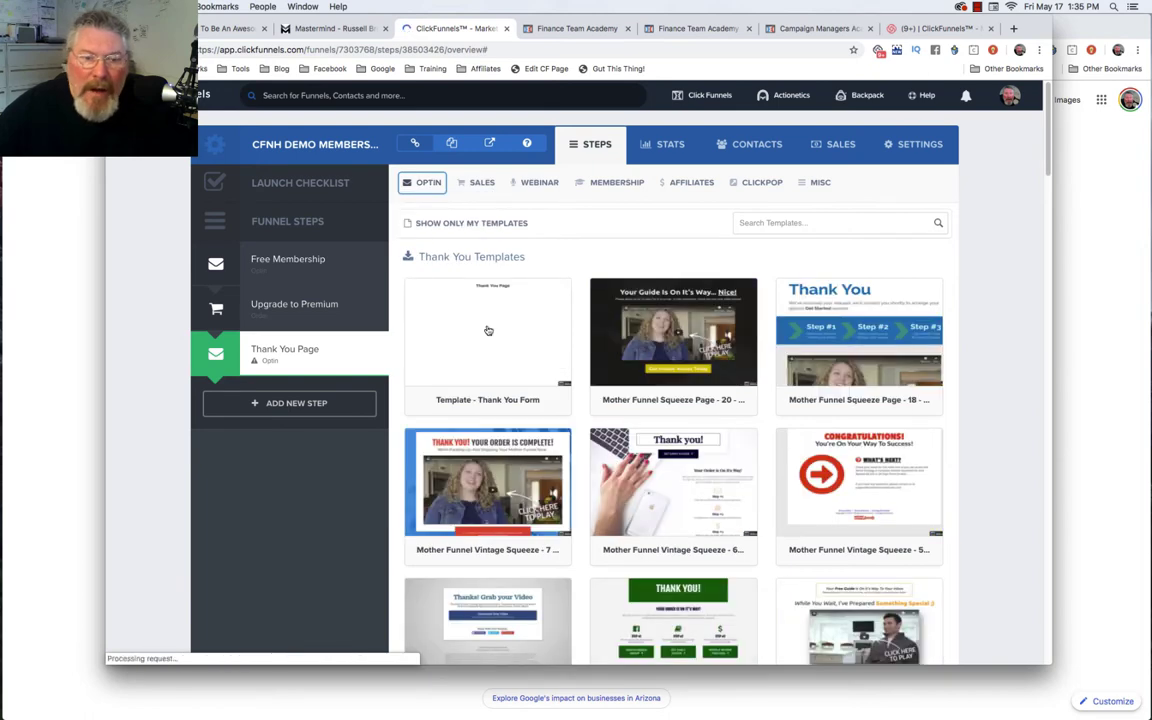
mouse_move(488, 328)
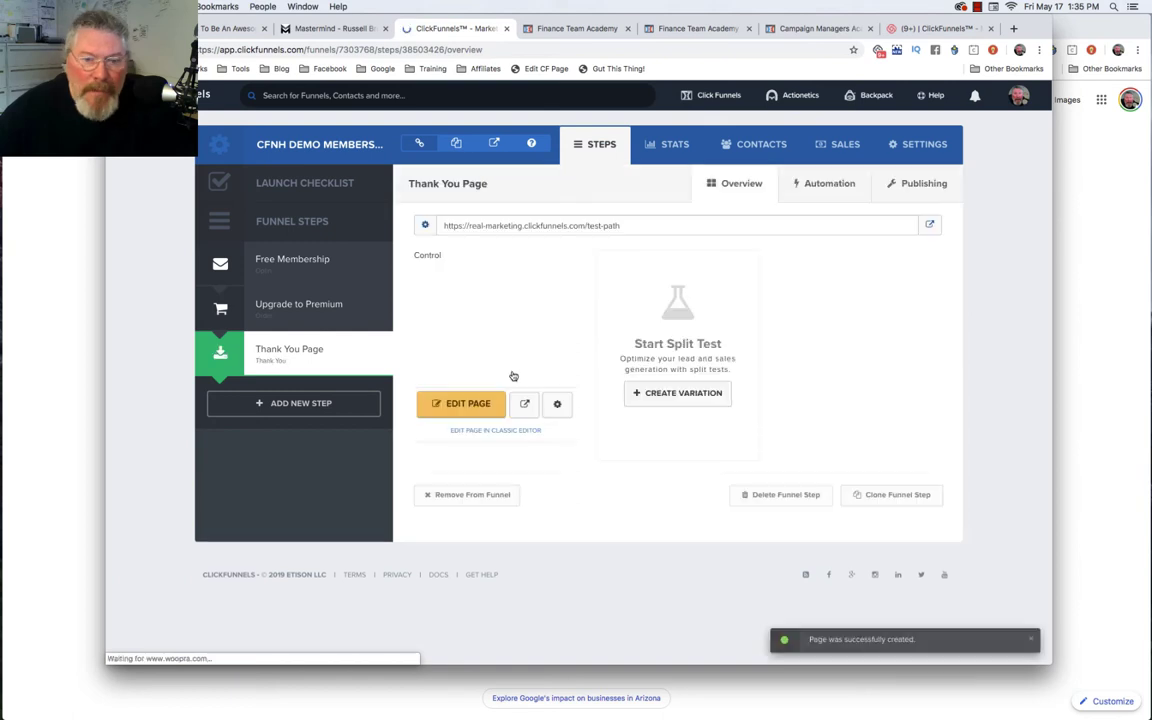
Check the path in the thank you page's own settings and in the funnel step's publishing settings.
click(559, 406)
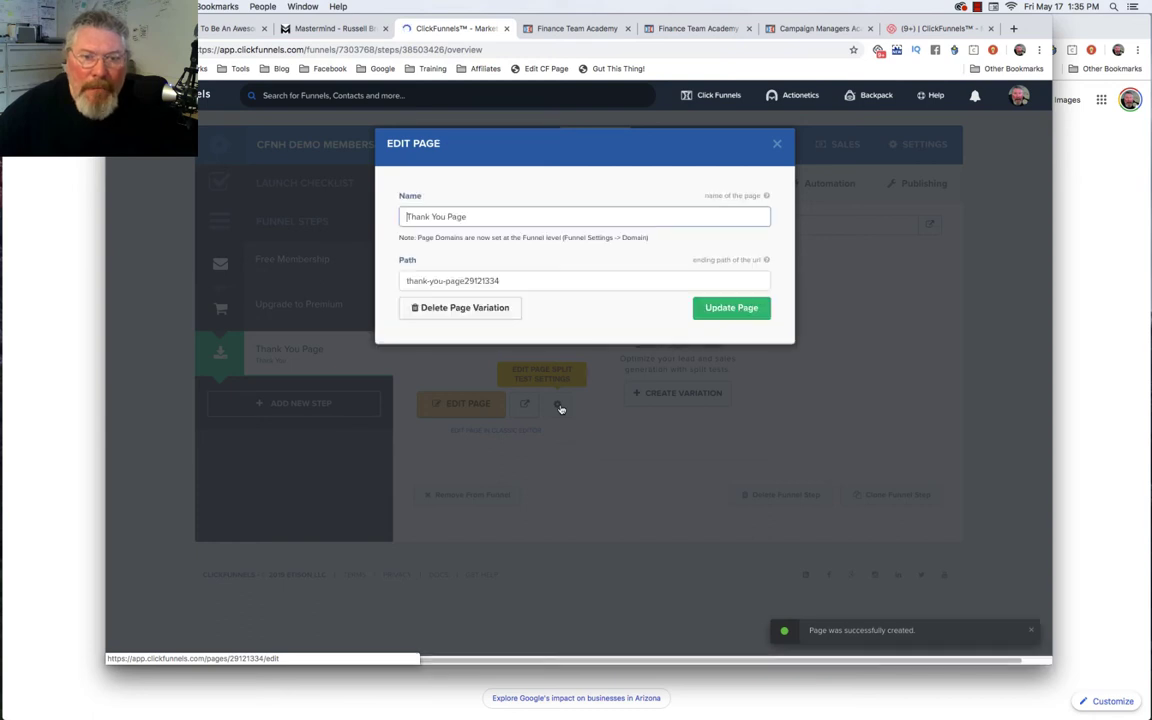
click(918, 189)
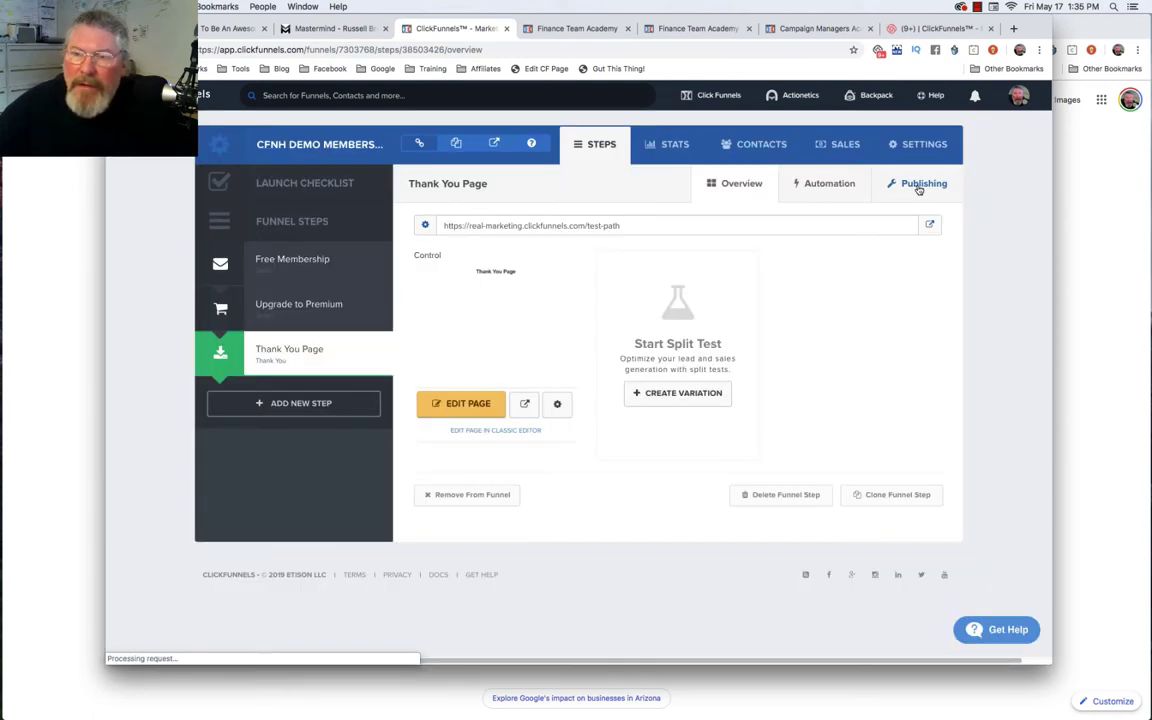
click(915, 185)
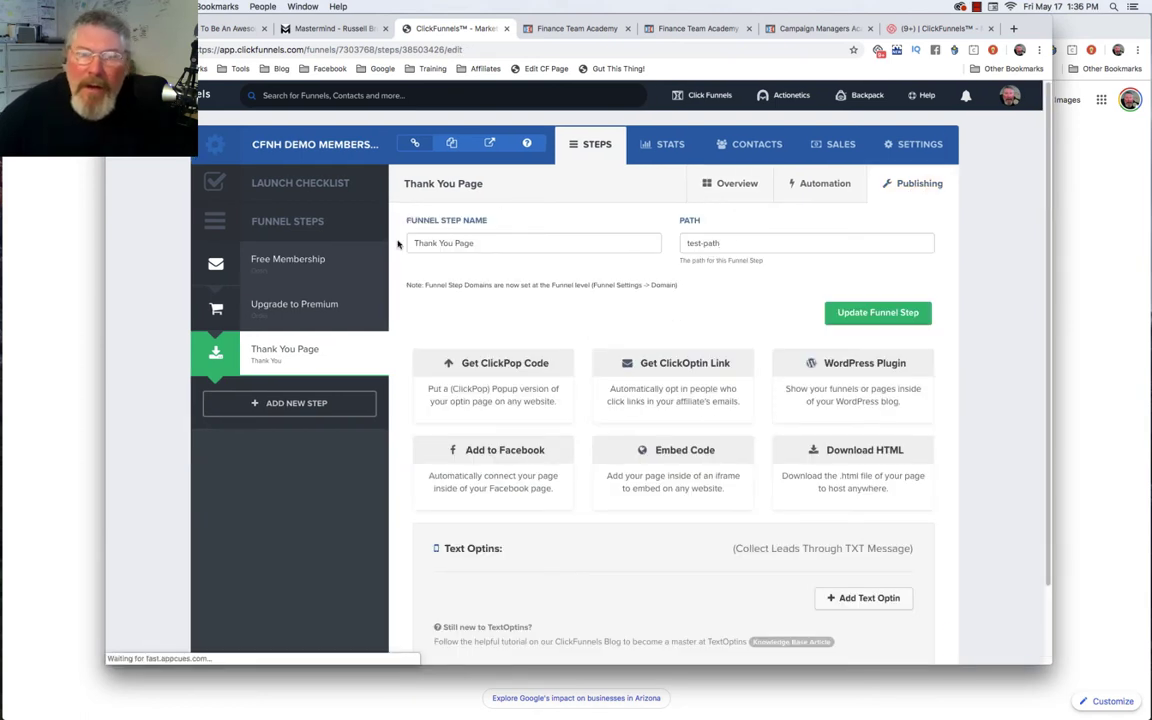
click(279, 353)
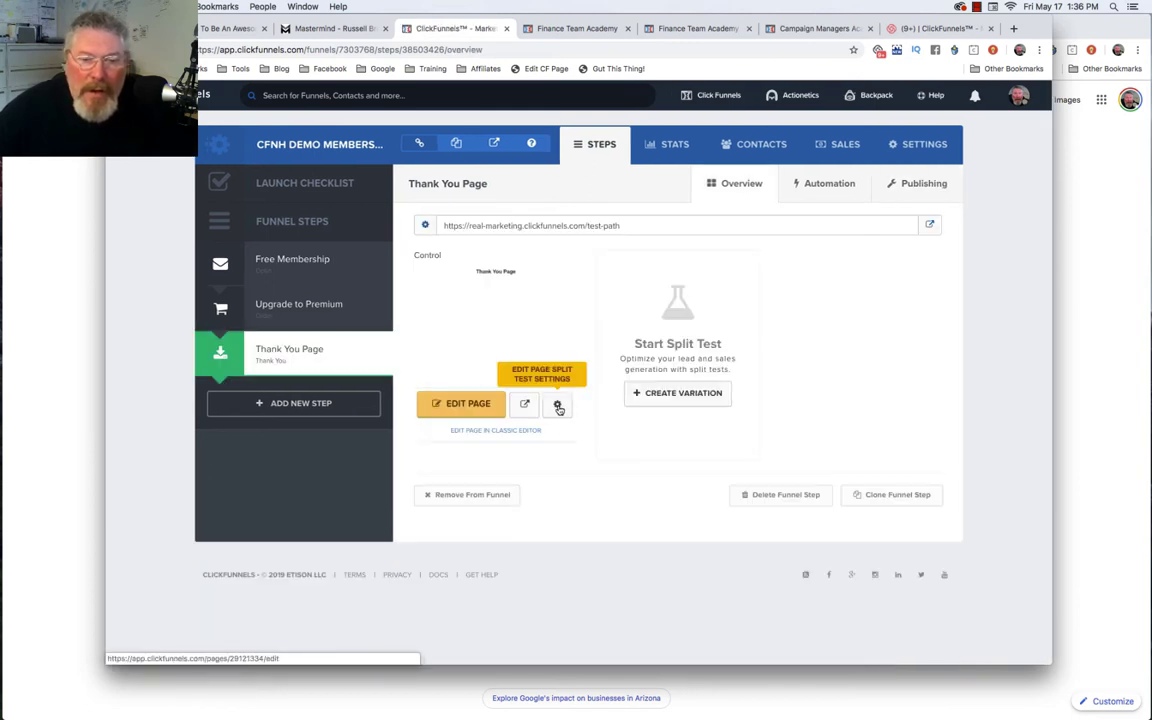
Shorten the thank you page's own path to "thank-you-page", update the page and recheck its settings.
click(558, 405)
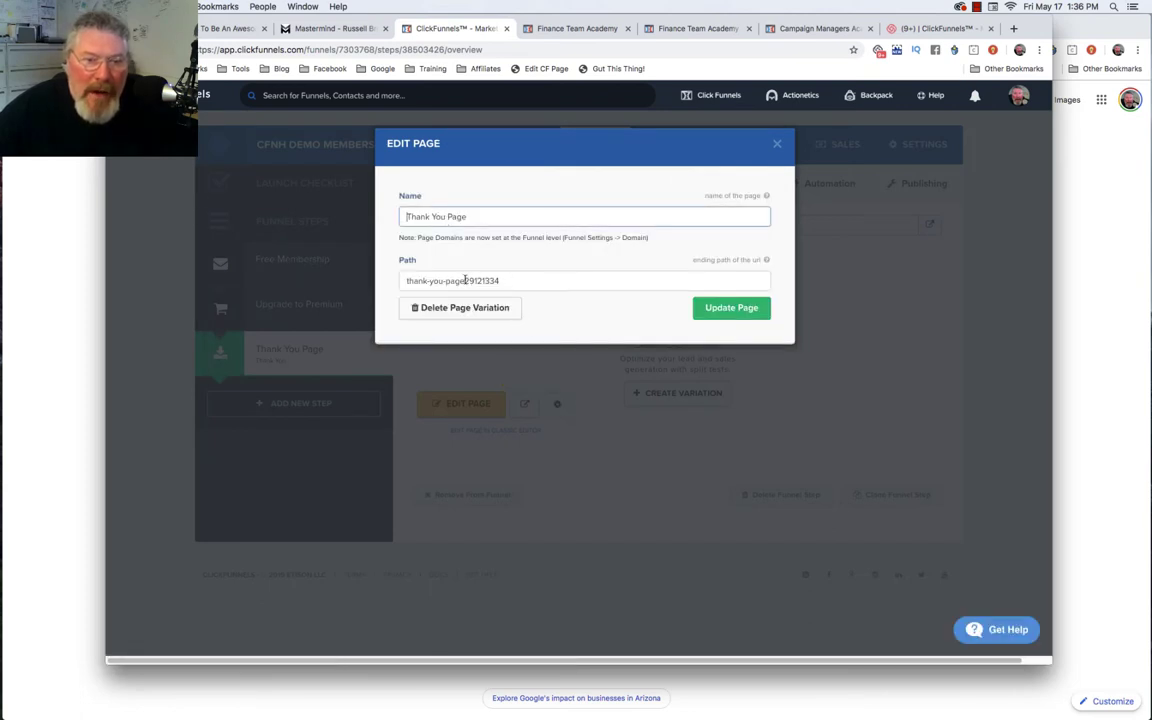
drag(464, 280, 543, 280)
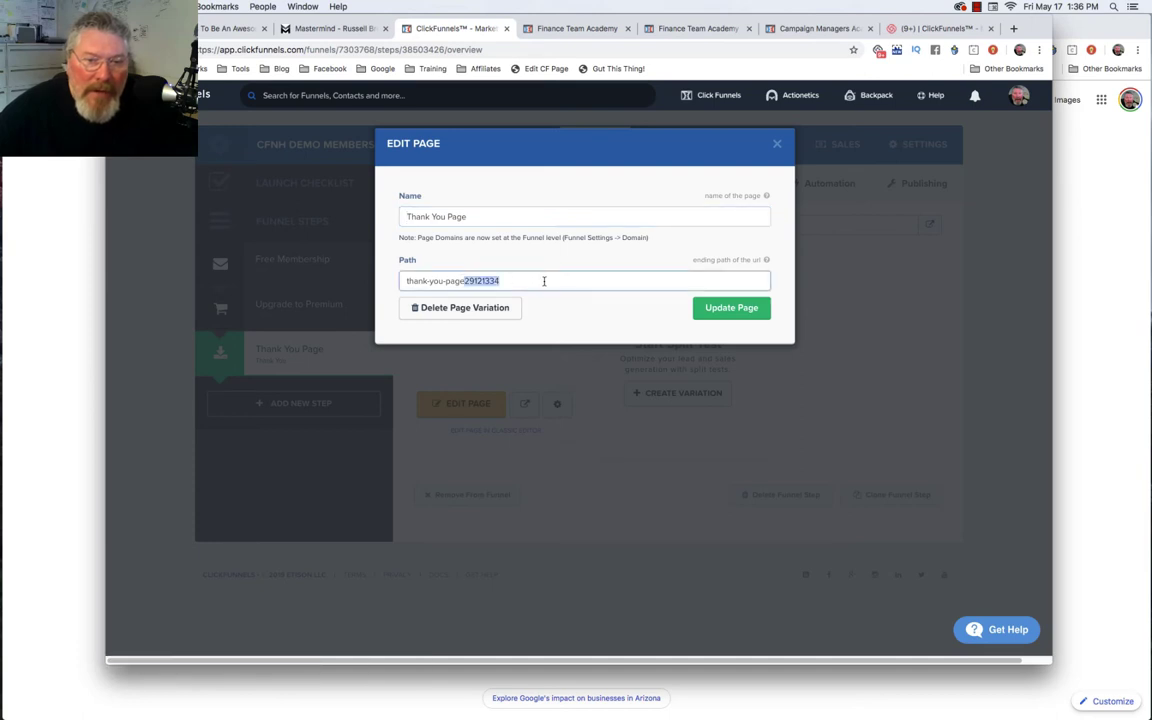
key(BackSpace)
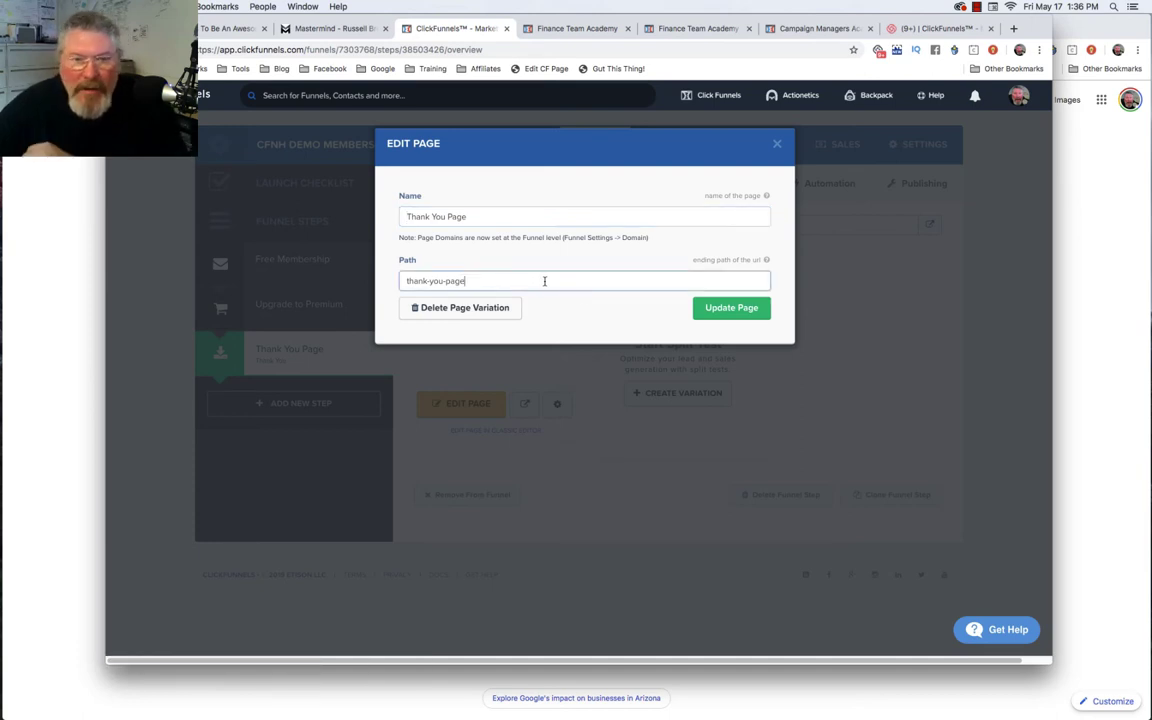
click(706, 311)
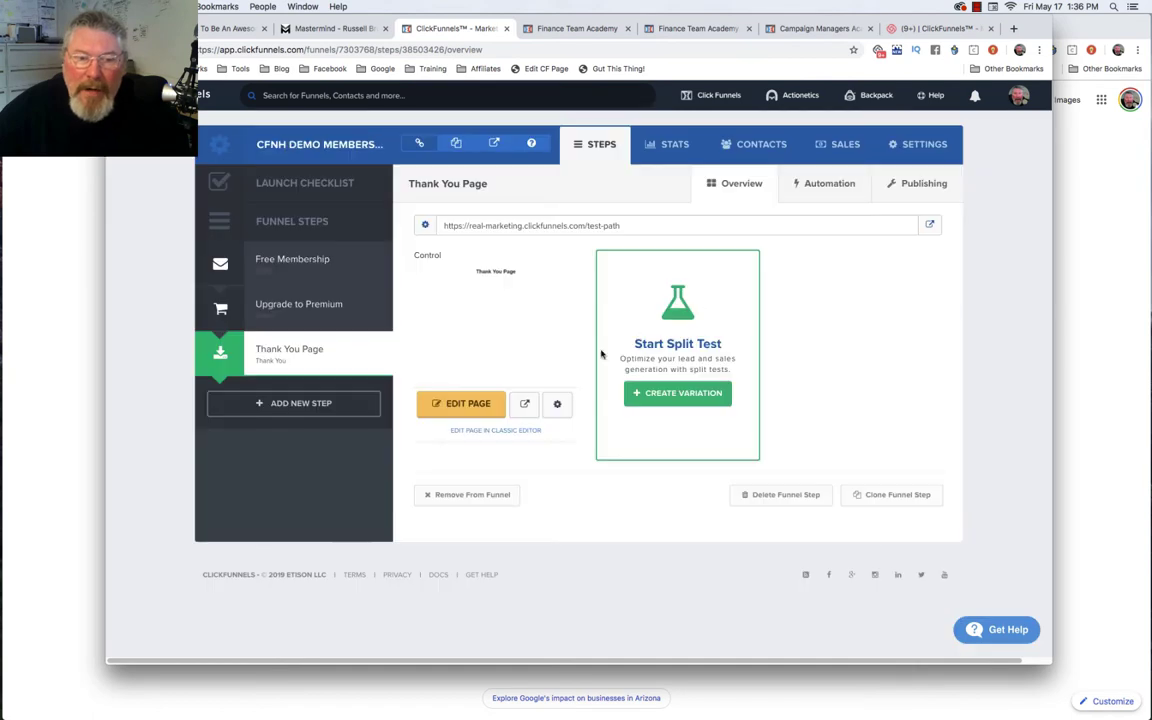
click(557, 403)
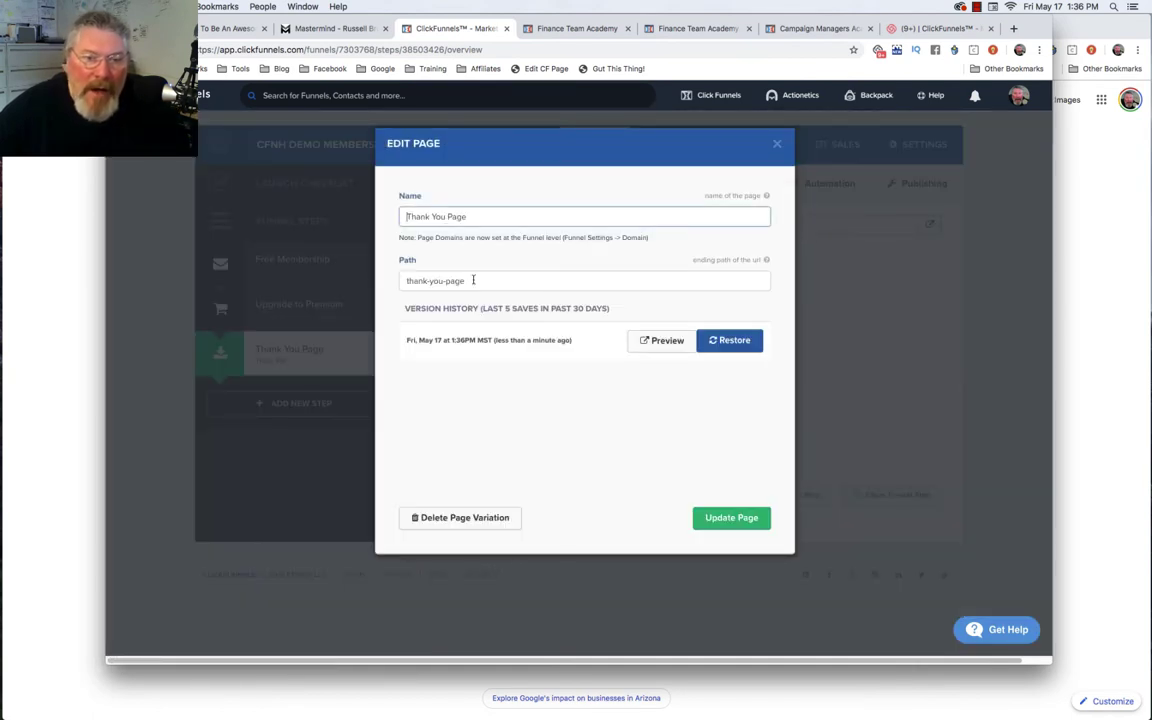
click(714, 520)
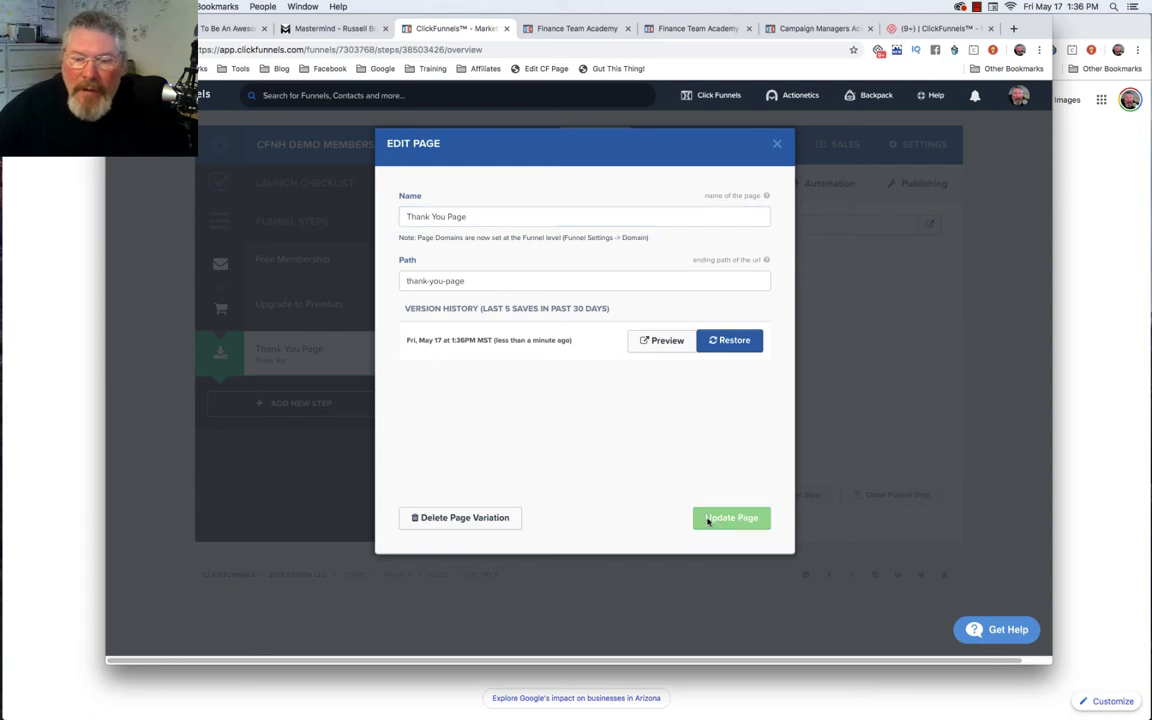
Clear the custom path in the Thank You Page step's publishing settings and update the funnel step.
click(930, 186)
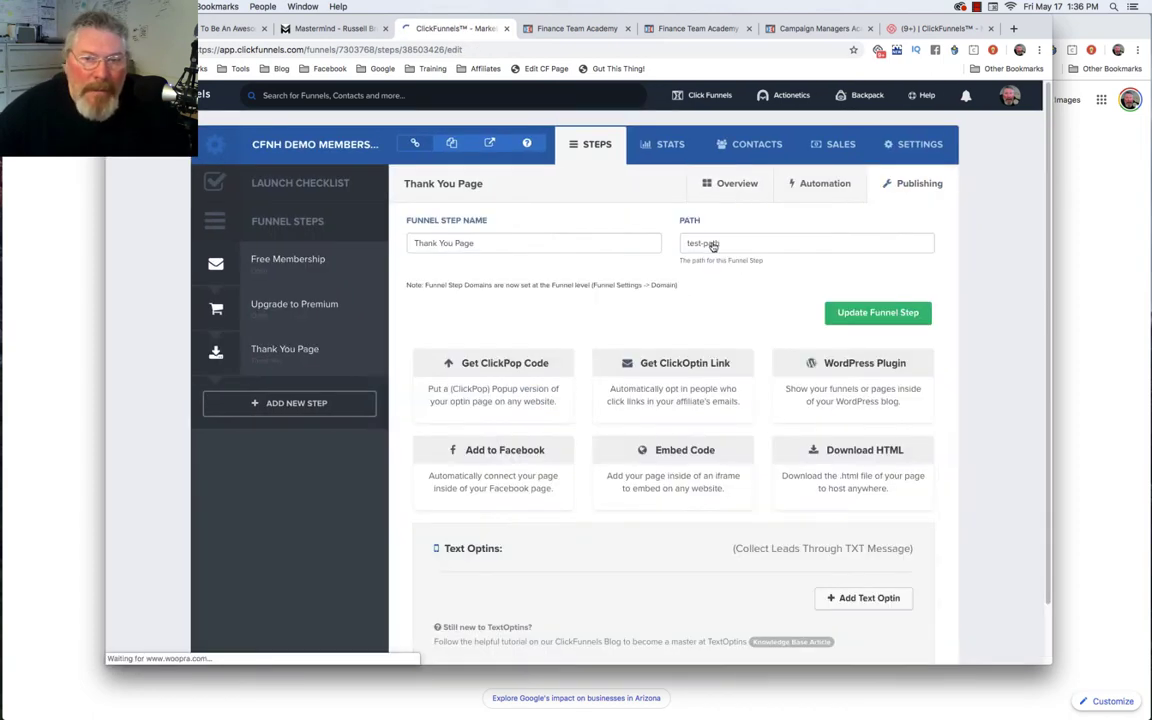
triple_click(723, 243)
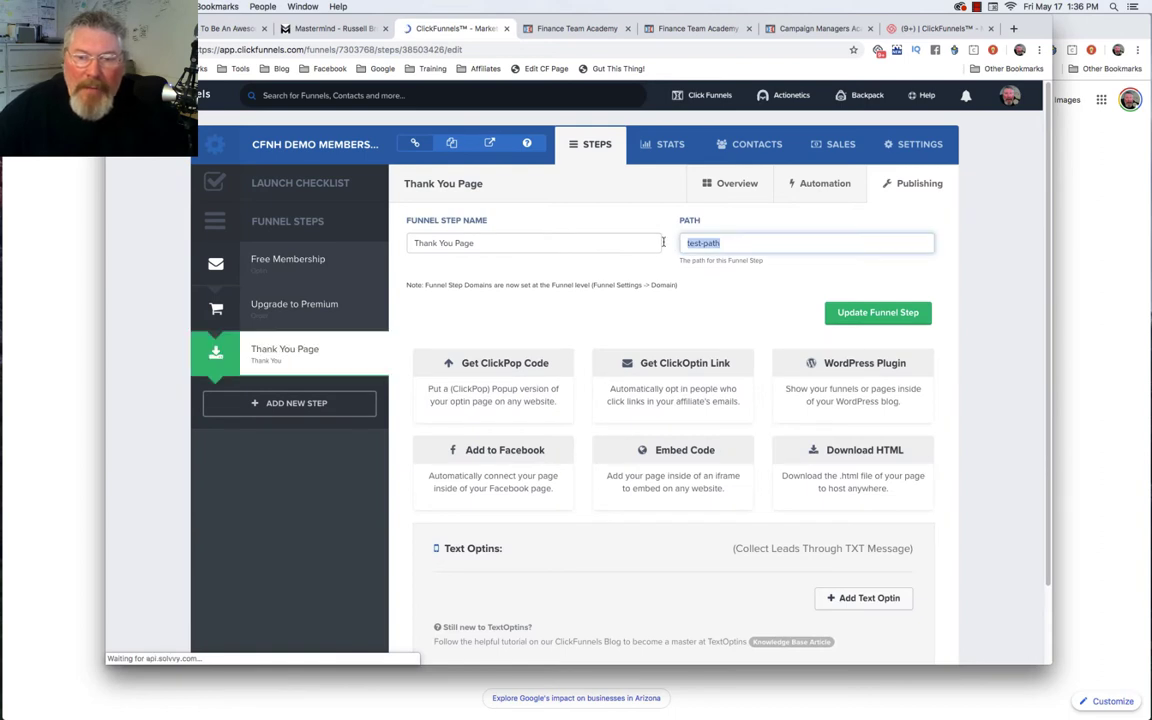
key(BackSpace)
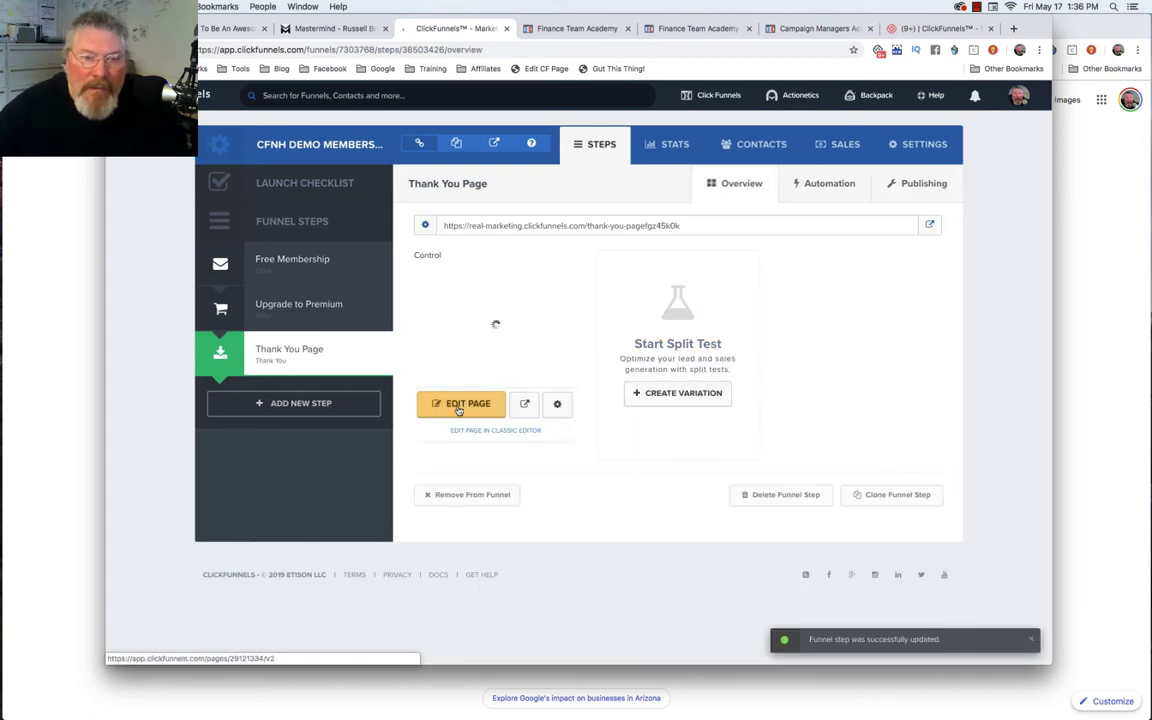
Open the thank you page for editing, add a Paragraph element below the headline and clone it twice.
click(458, 406)
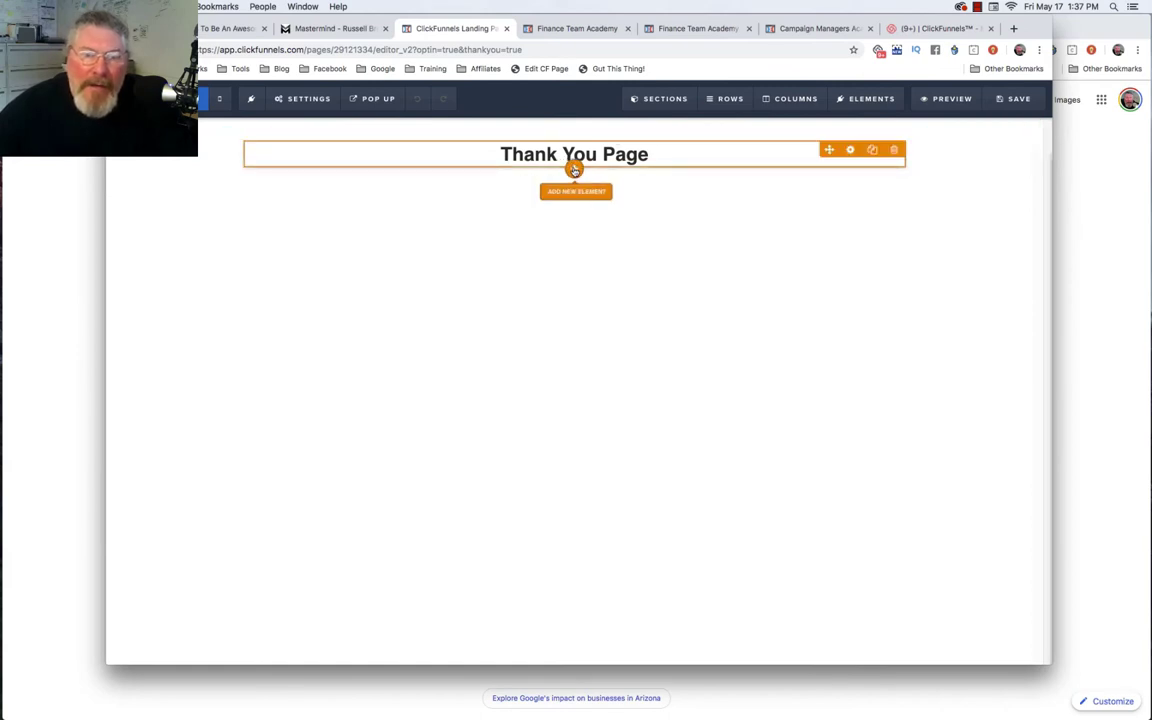
click(574, 171)
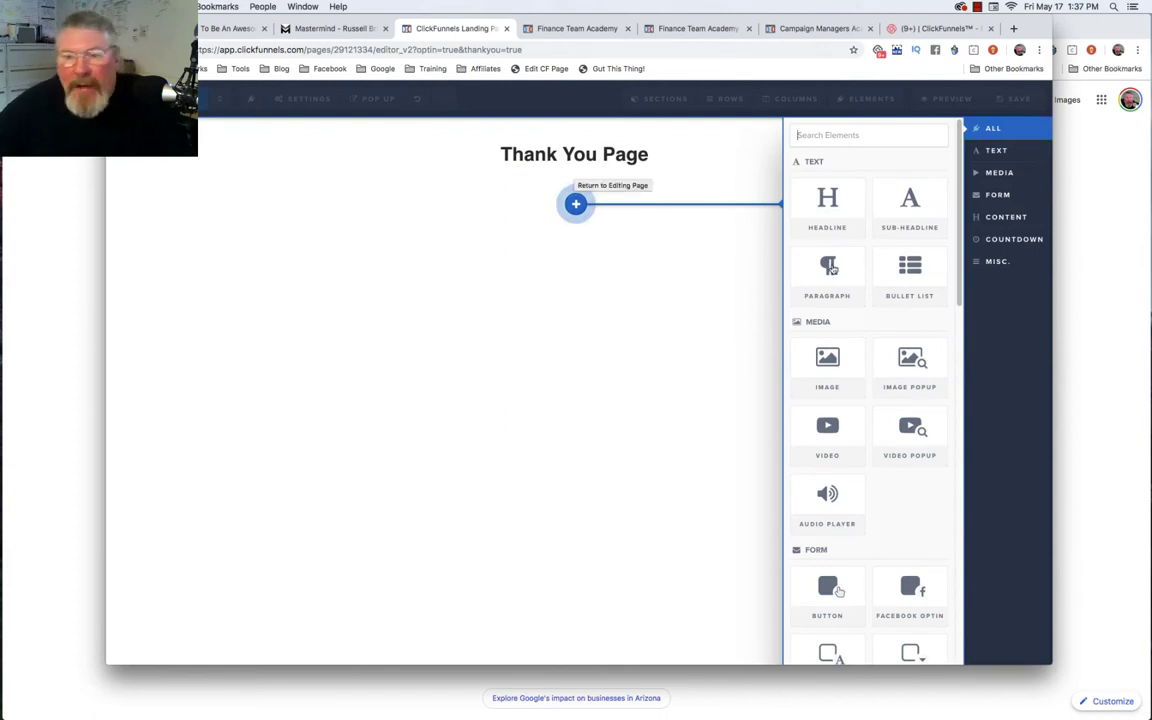
click(579, 319)
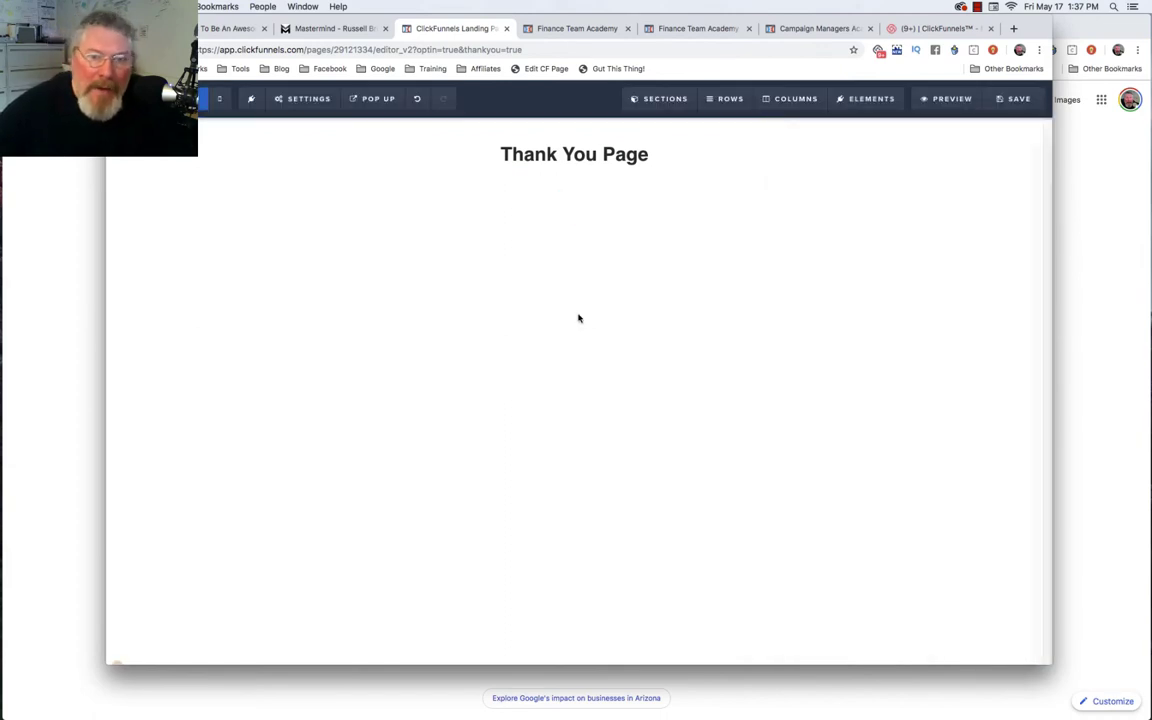
click(574, 169)
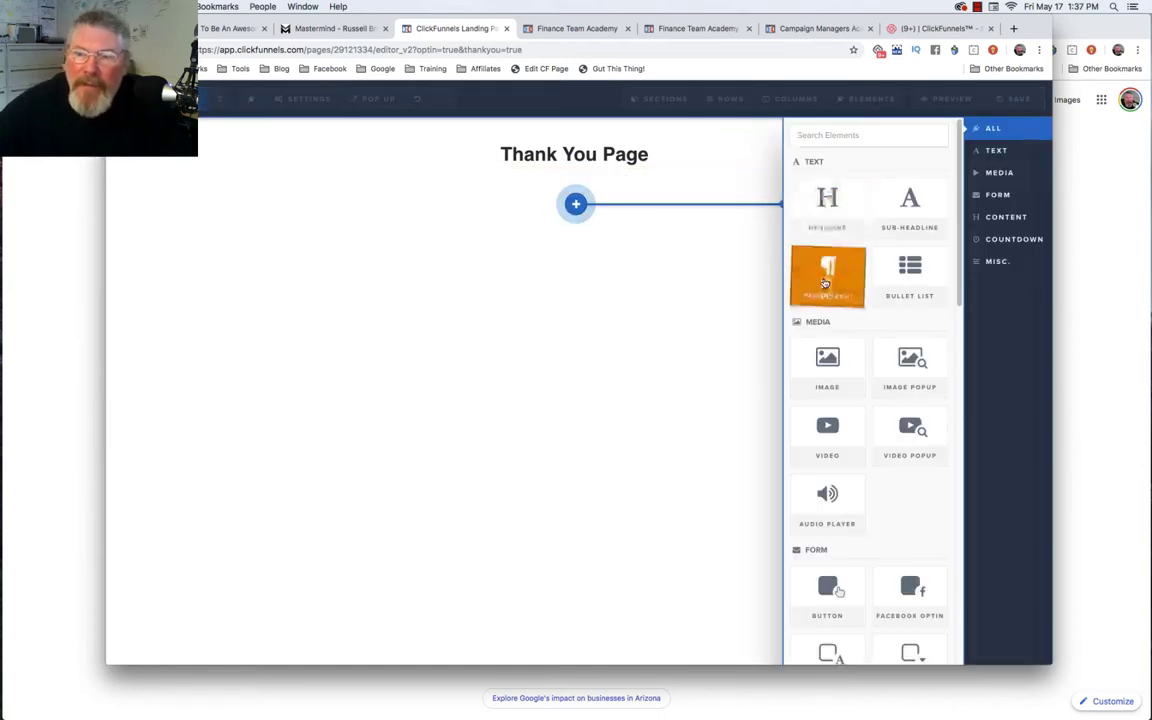
click(825, 283)
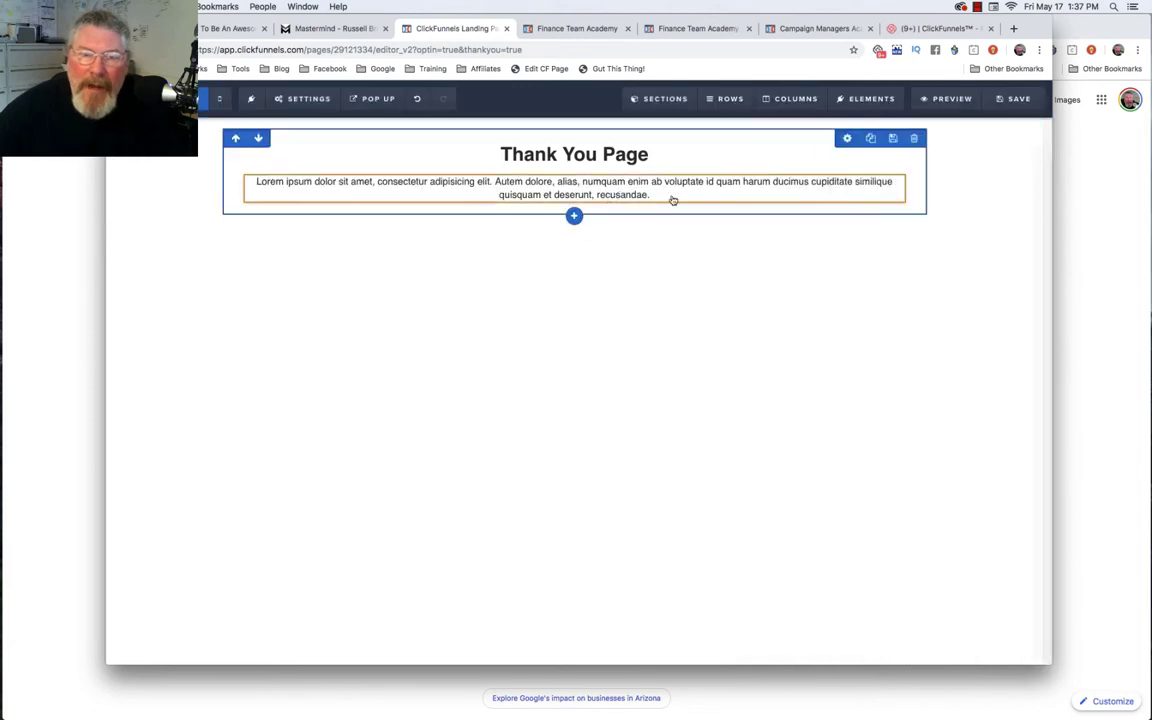
click(872, 168)
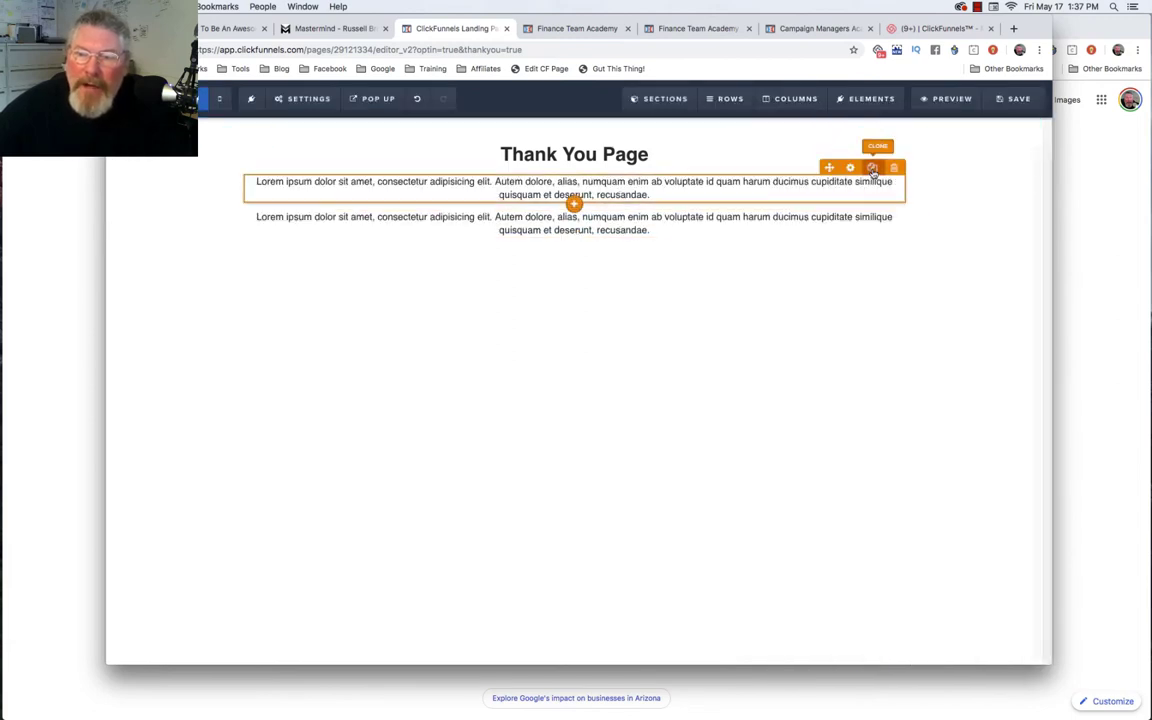
click(872, 168)
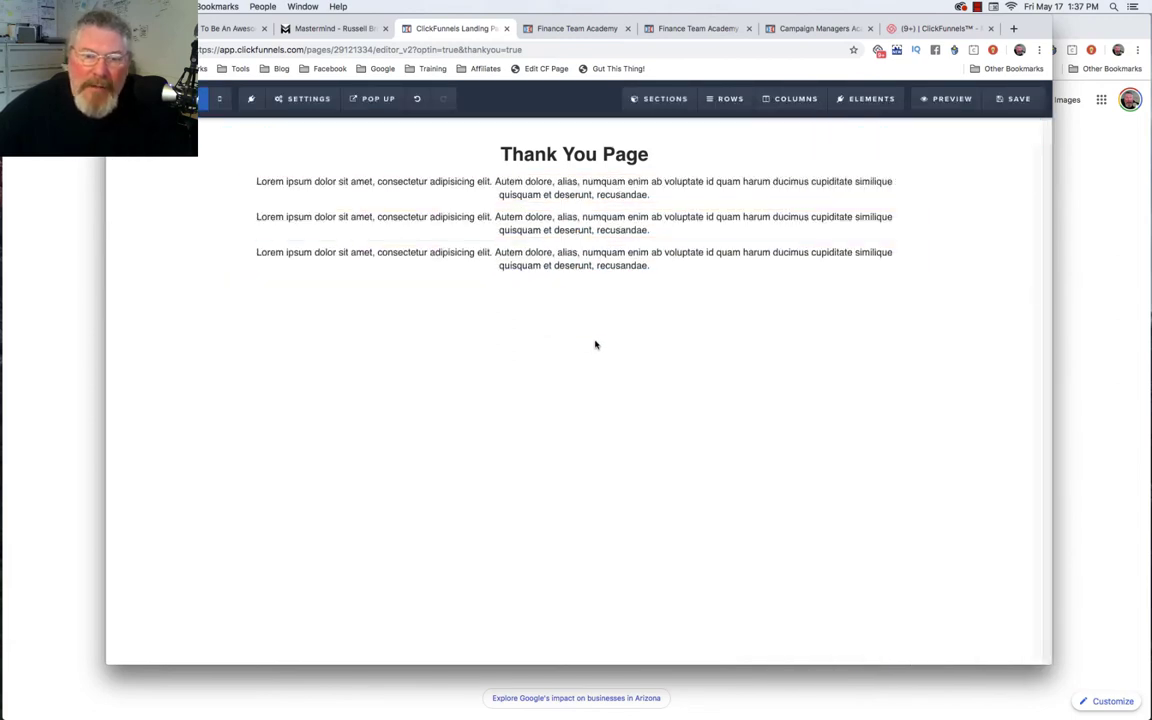
Add a Button element below the third paragraph on the thank you page.
mouse_move(575, 277)
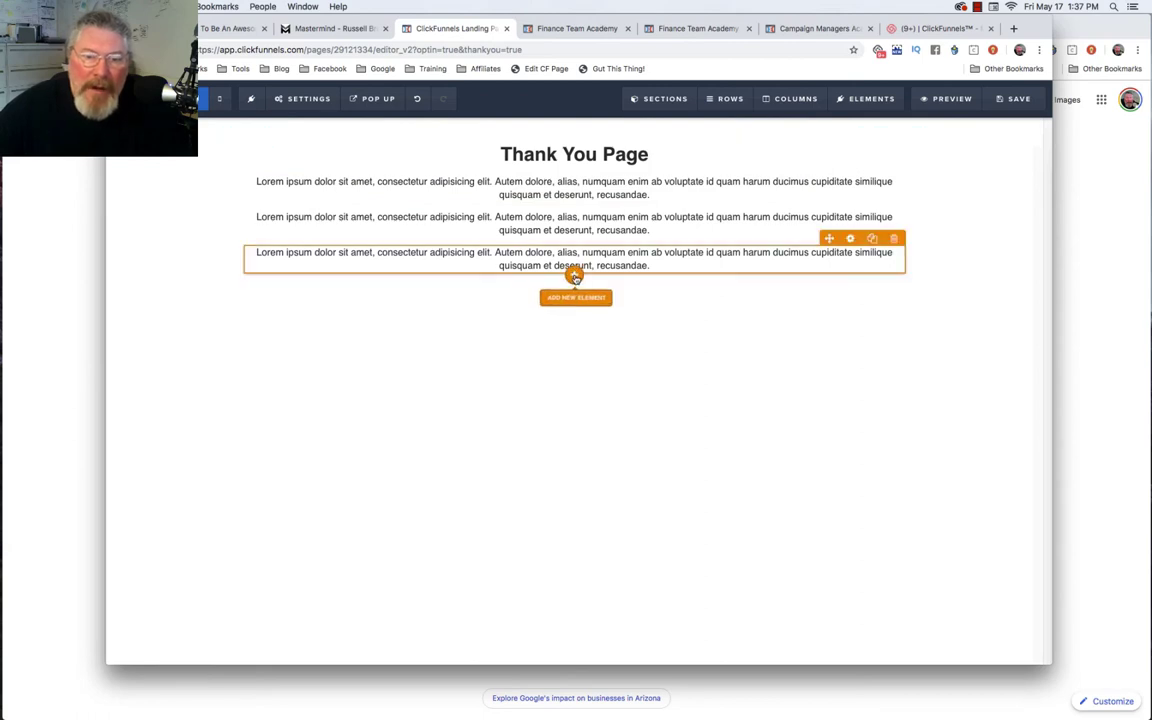
click(576, 296)
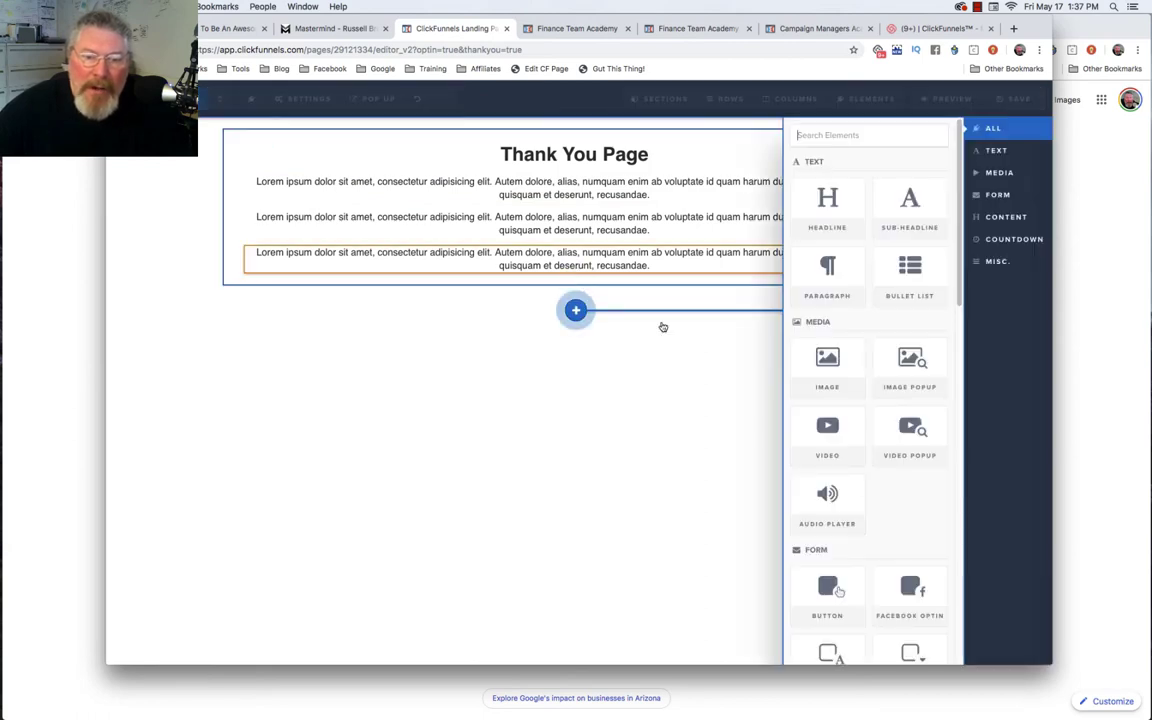
scroll(825, 470, down, 1)
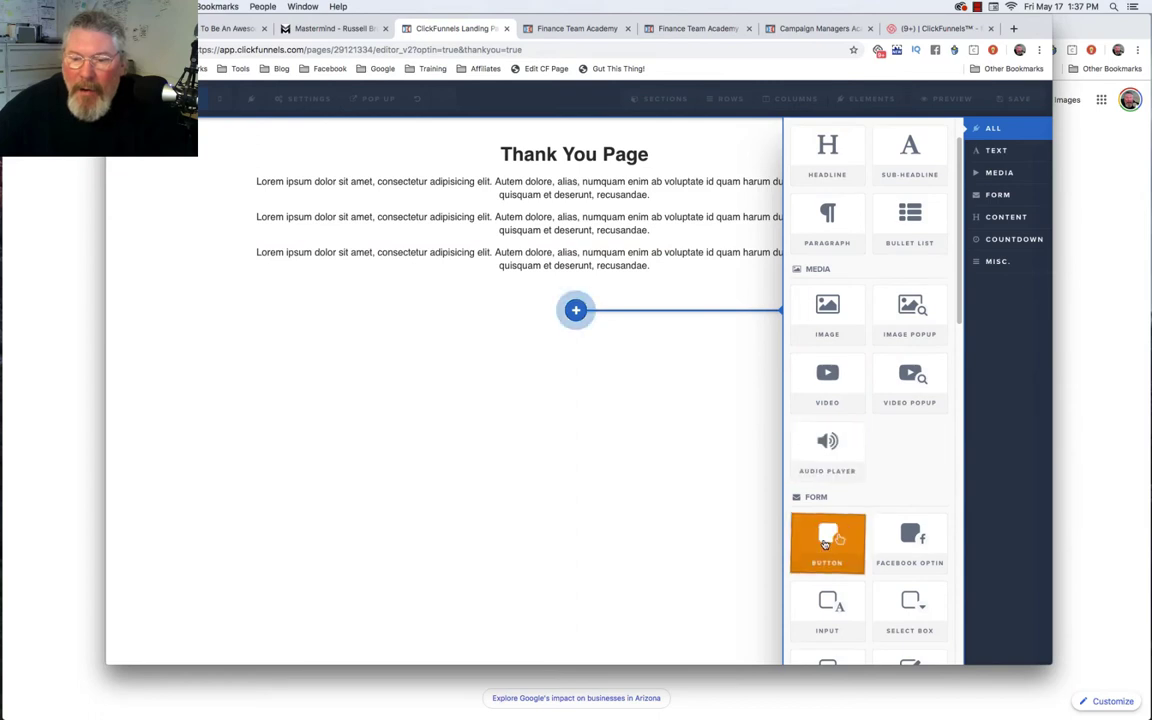
click(825, 543)
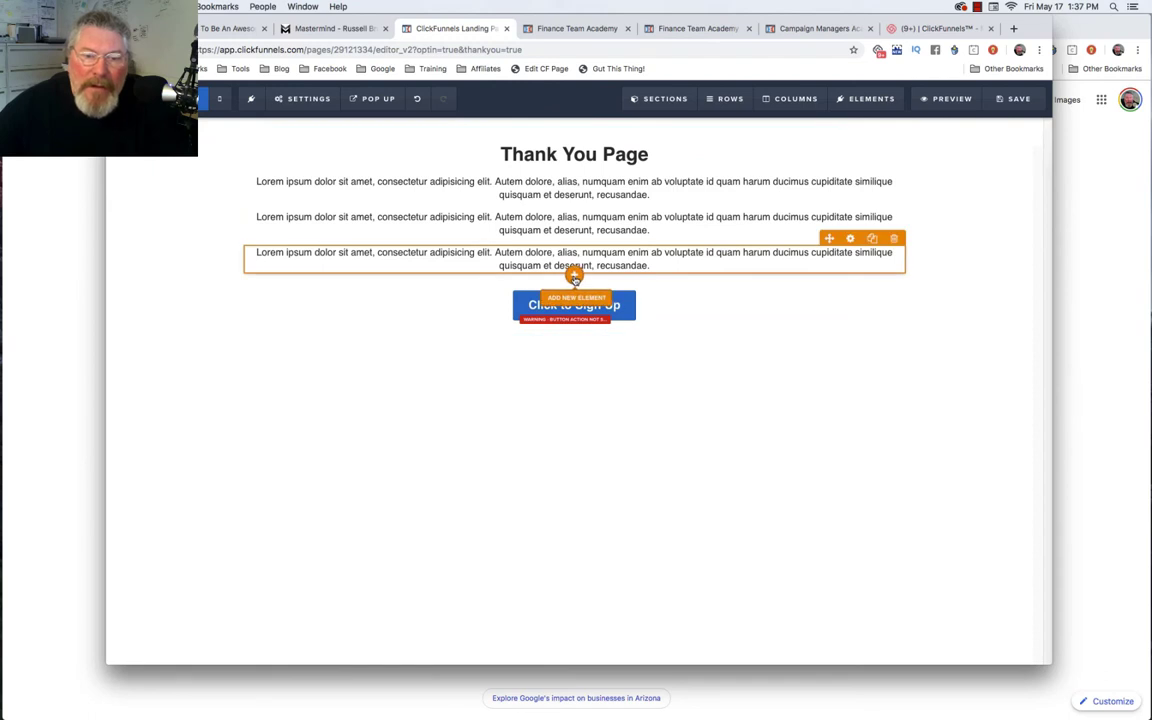
click(574, 276)
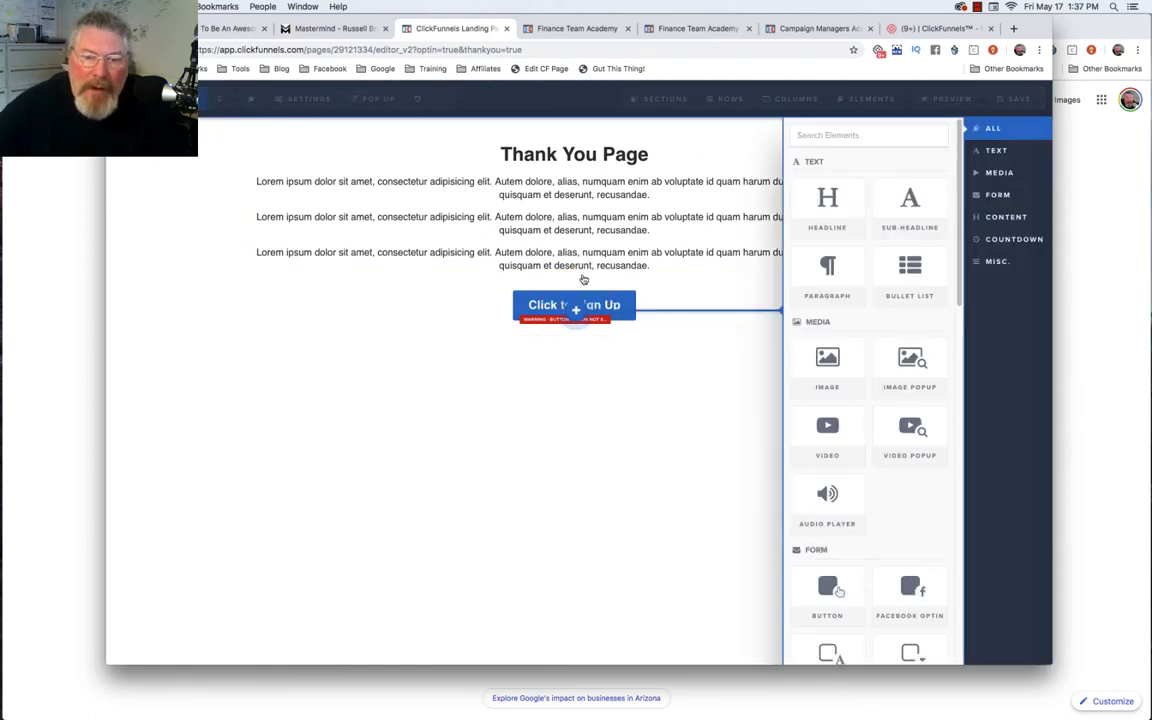
click(590, 305)
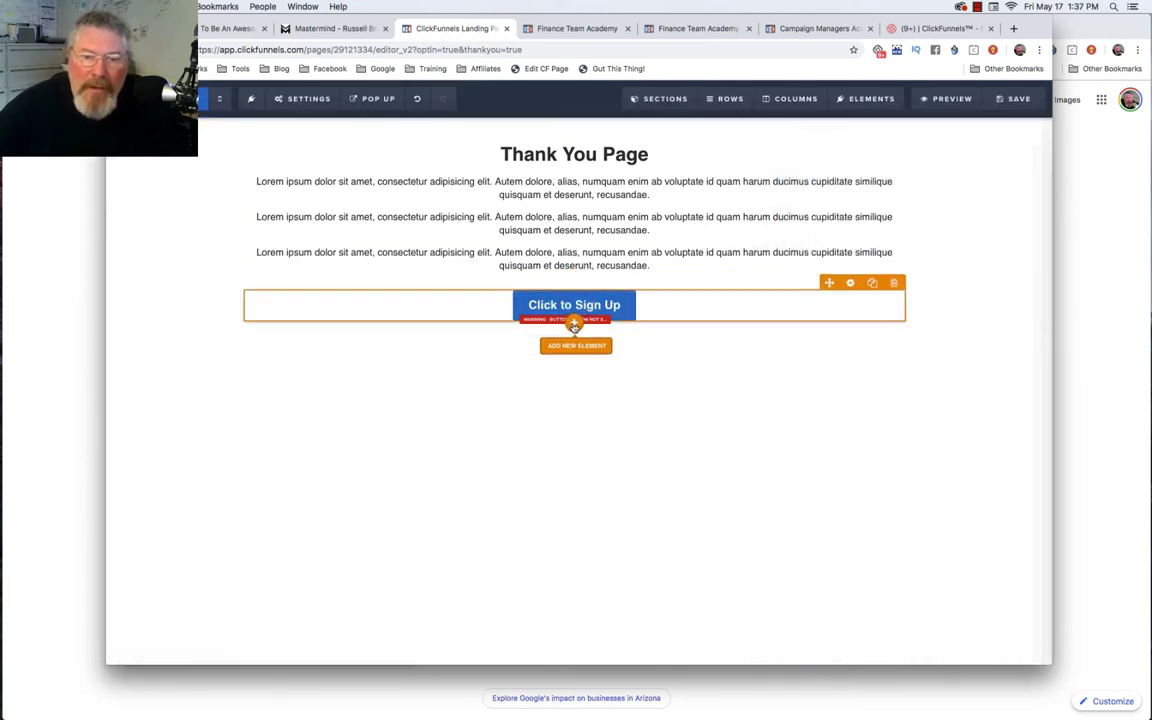
Add a Sub-Headline element below the button and turn its whole text into a link.
click(574, 325)
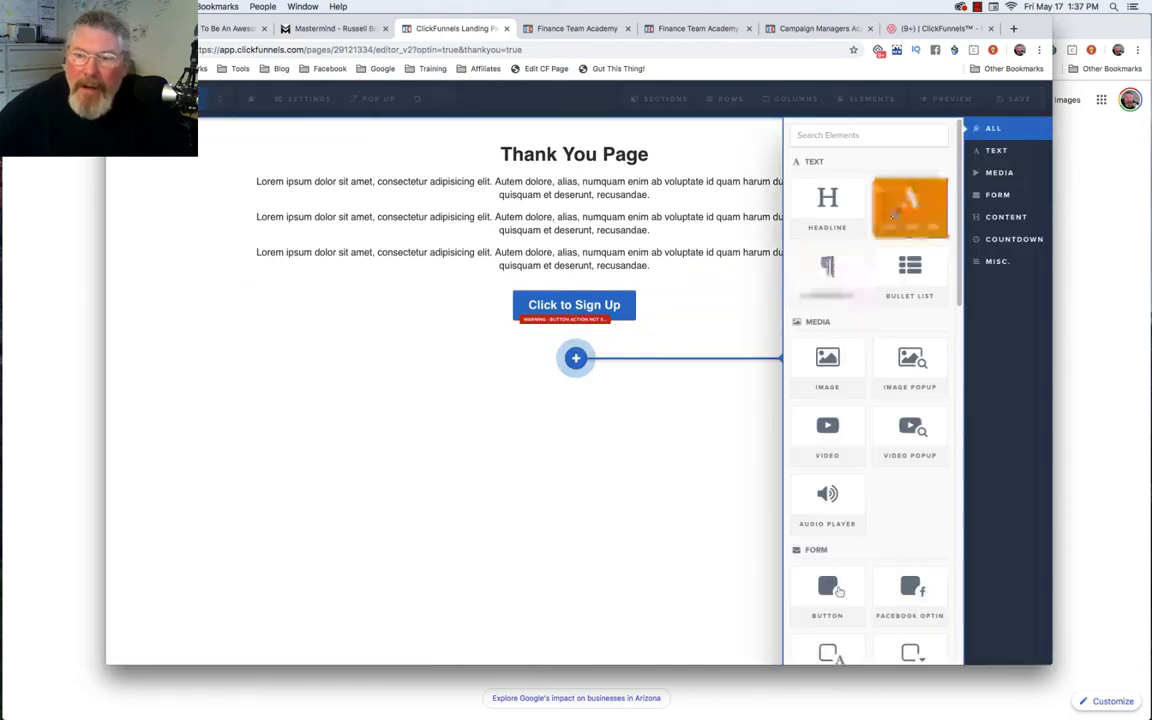
click(894, 214)
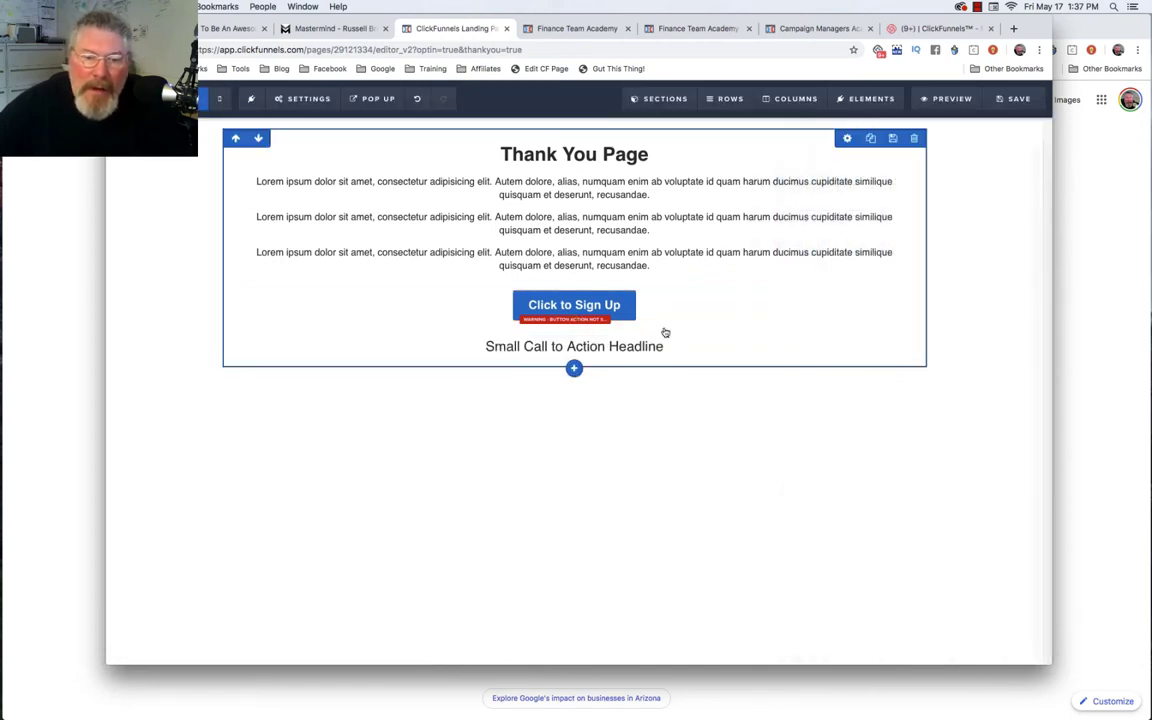
double_click(590, 346)
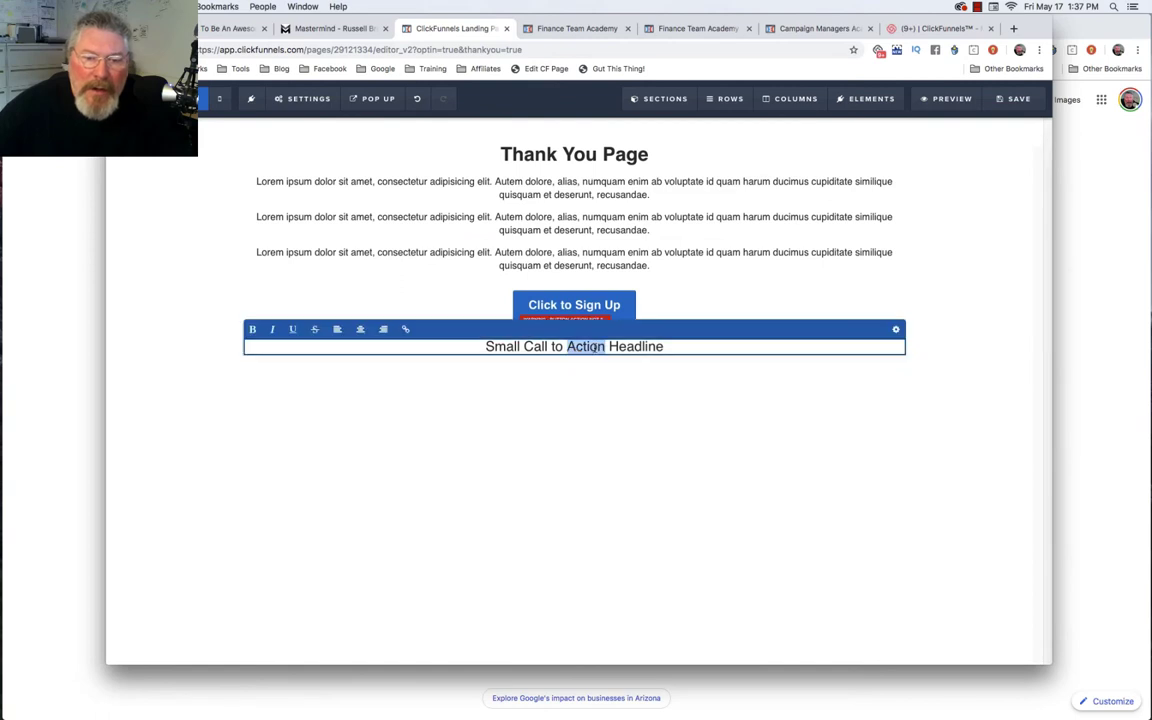
triple_click(424, 345)
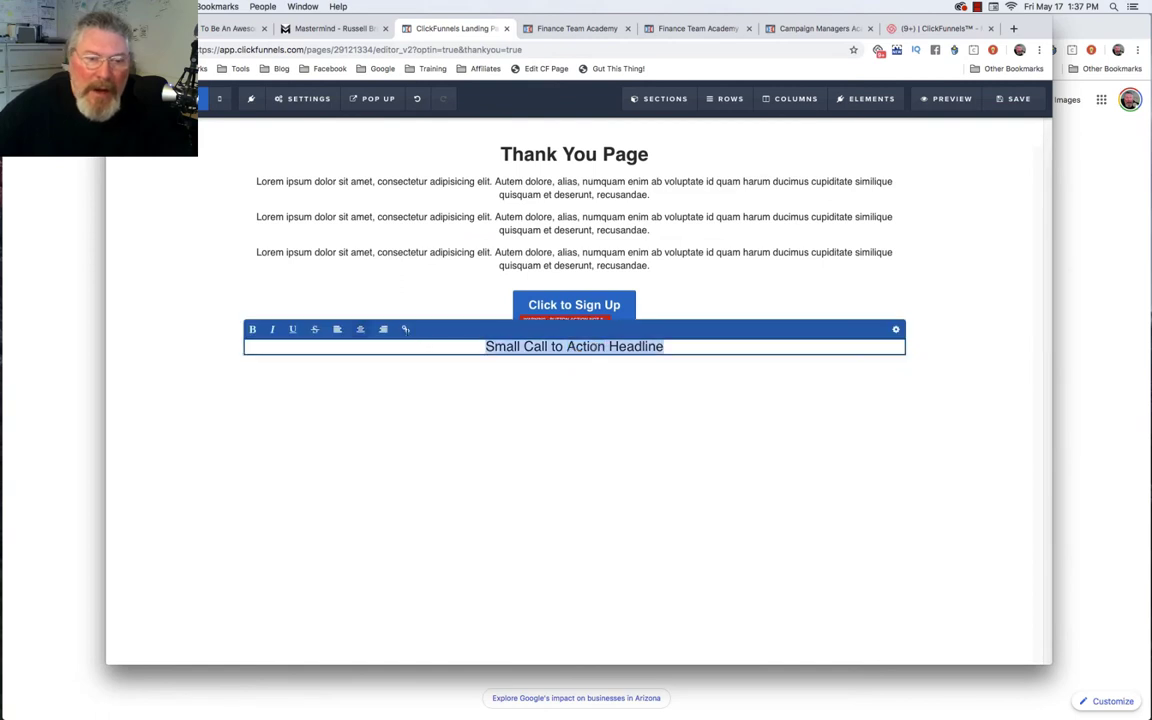
click(406, 329)
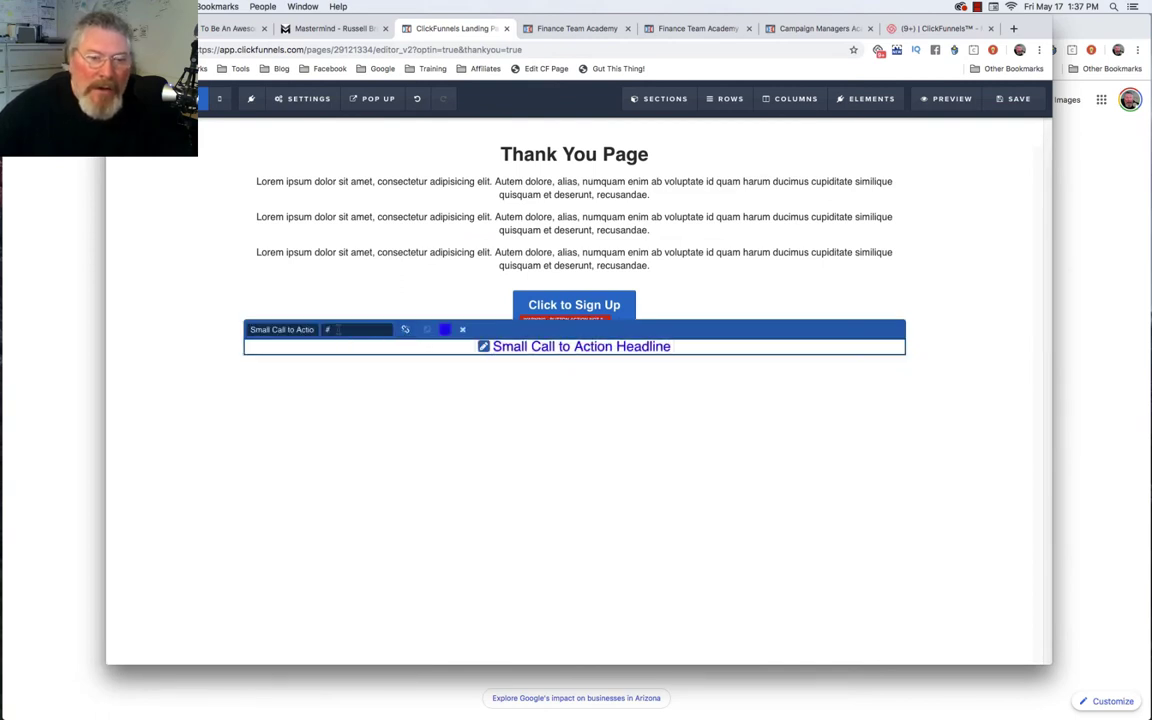
click(338, 329)
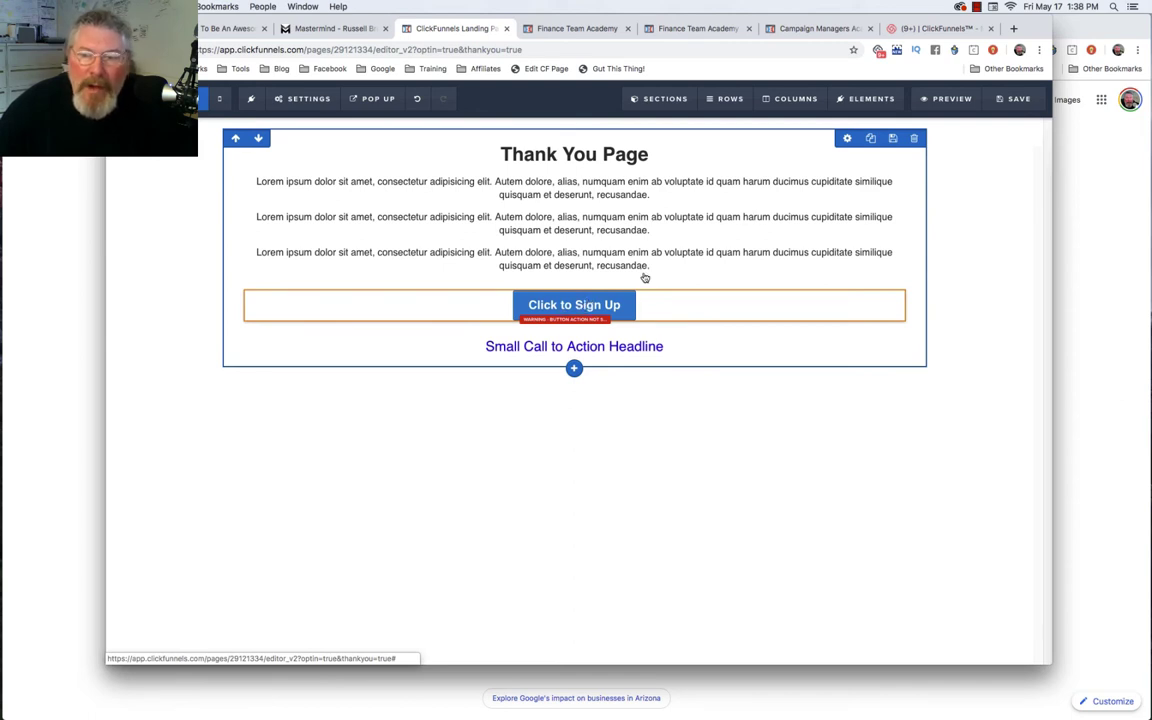
Inspect the sign-up button's Go to Website URL action, then save the thank you page and return to the funnel steps.
click(613, 305)
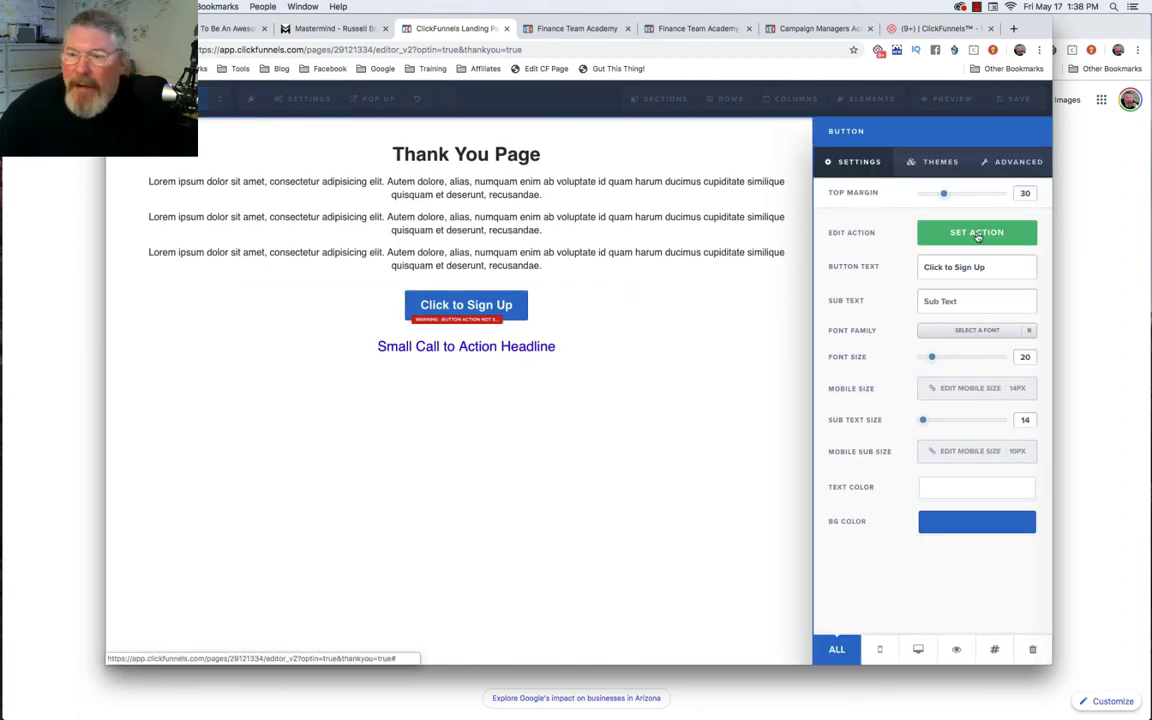
click(978, 237)
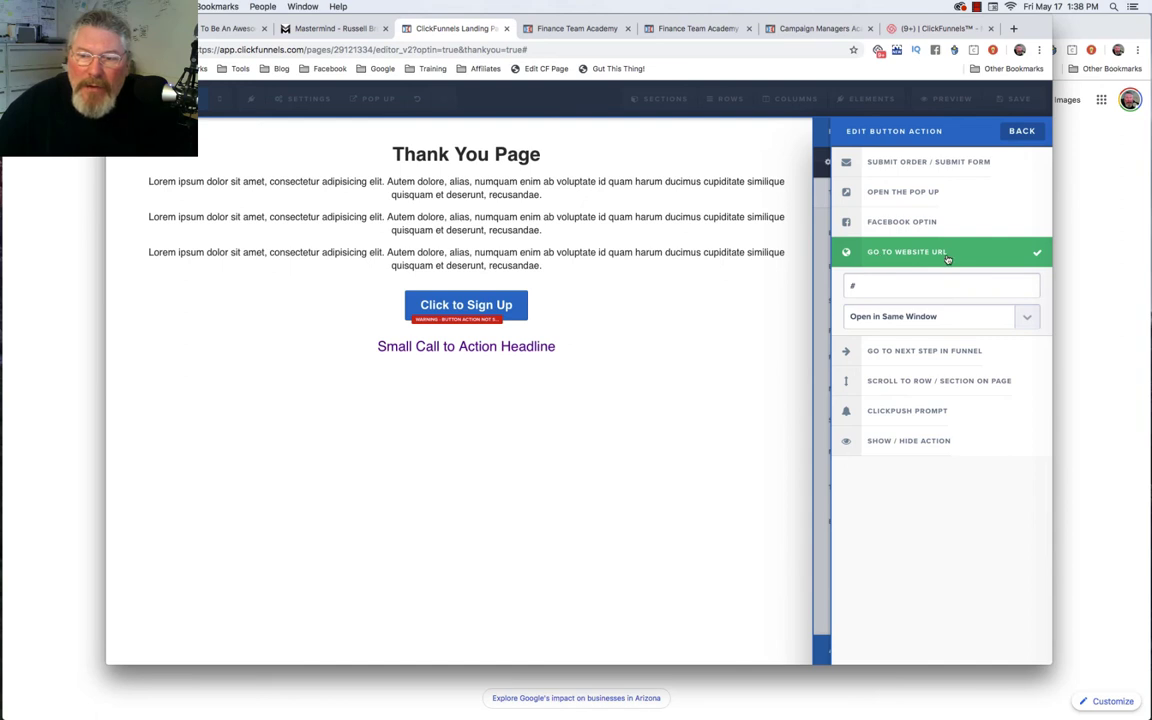
click(864, 288)
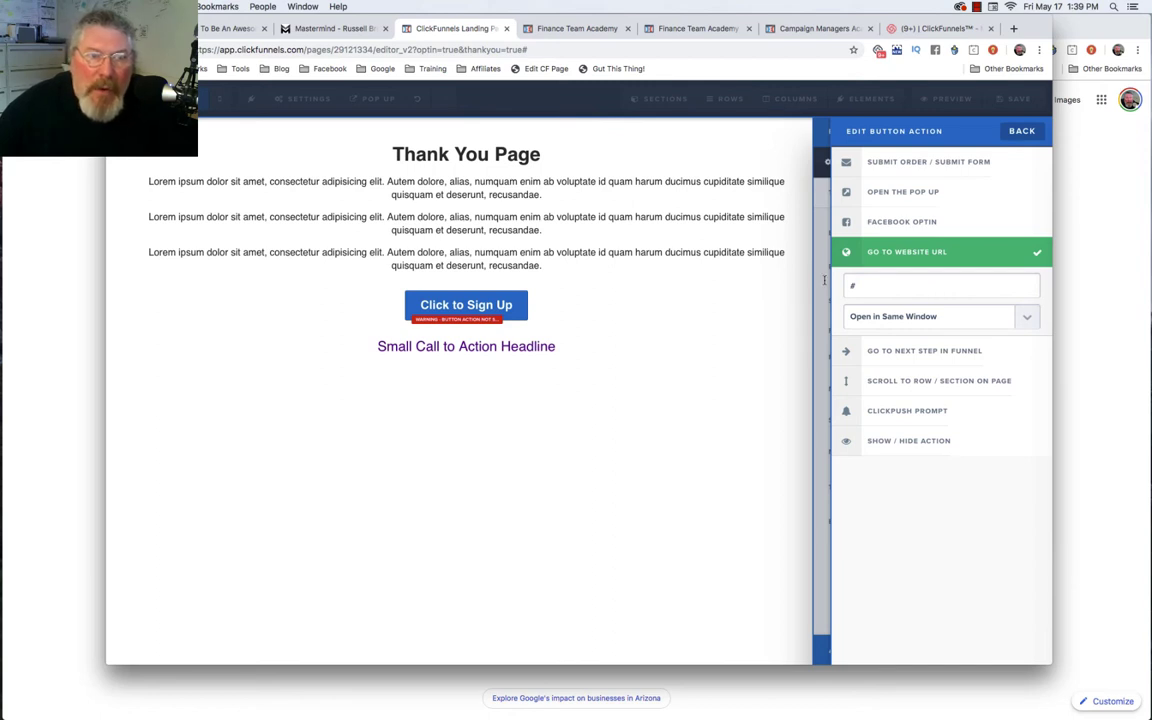
click(666, 293)
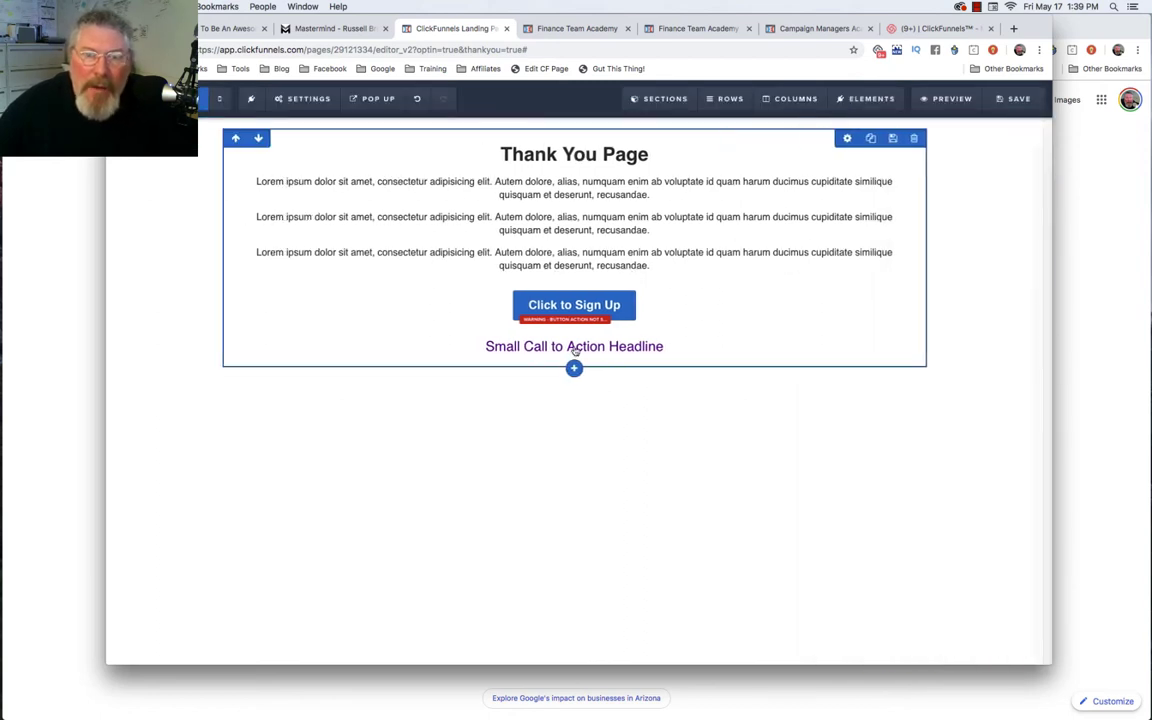
click(1011, 101)
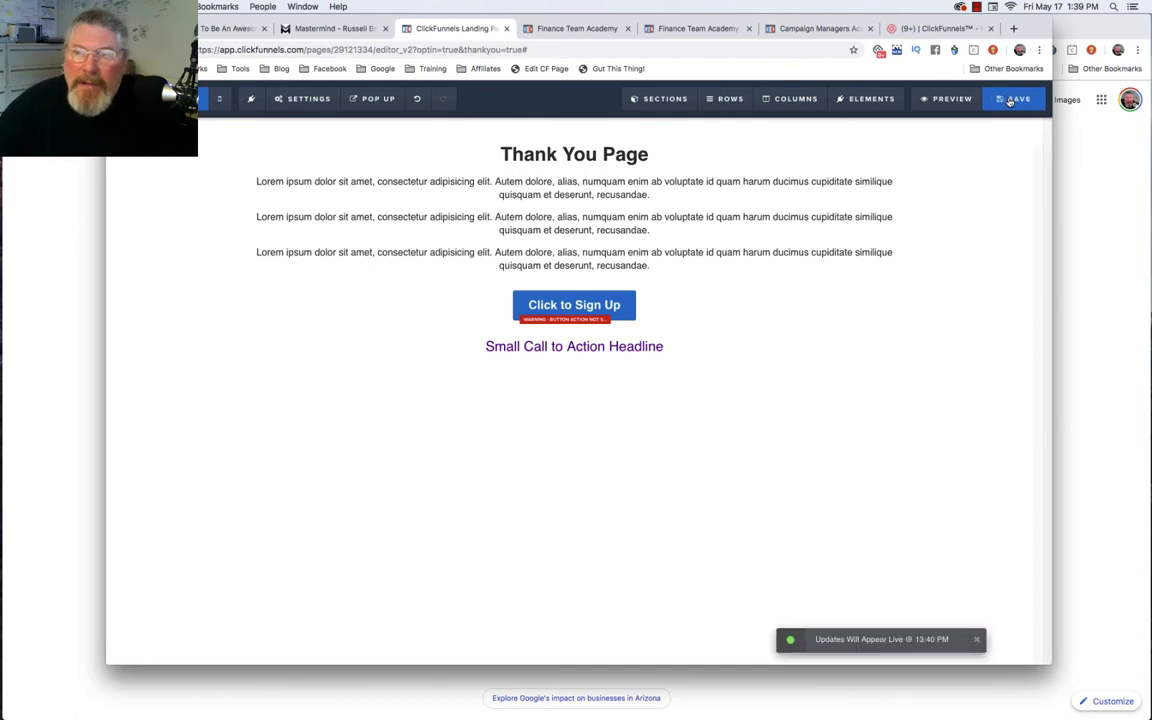
click(203, 98)
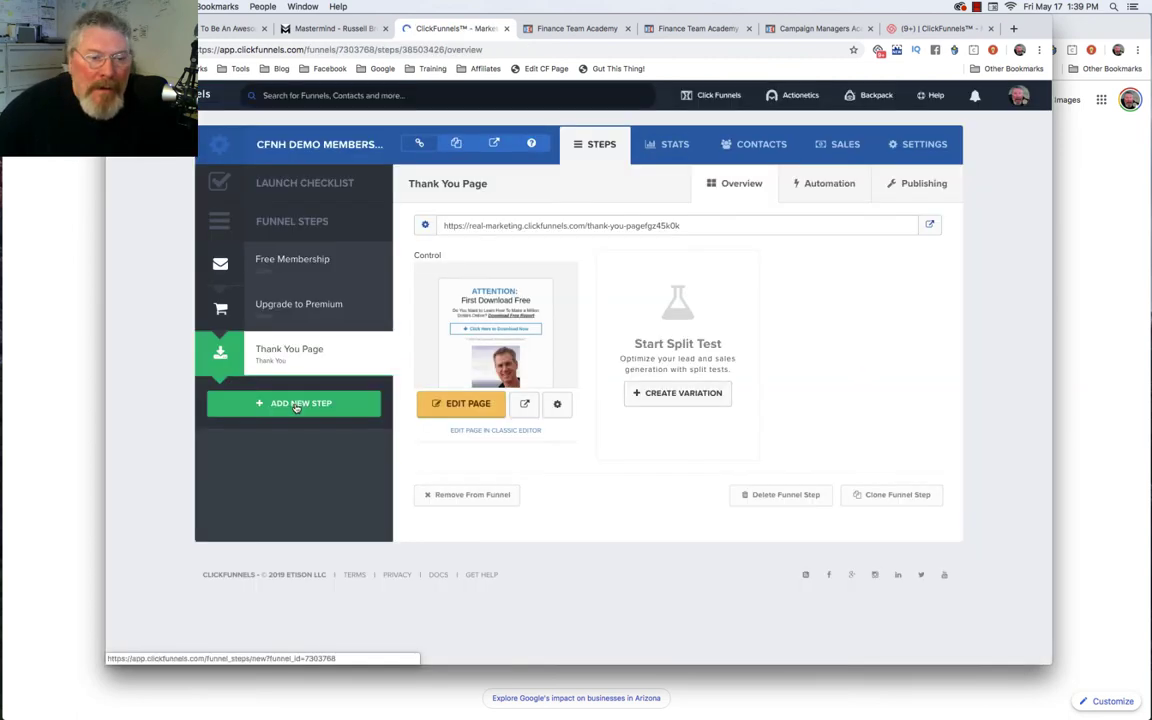
Create a funnel step named "Members Access Page" using the "Template - Membership Access" member access template.
click(296, 404)
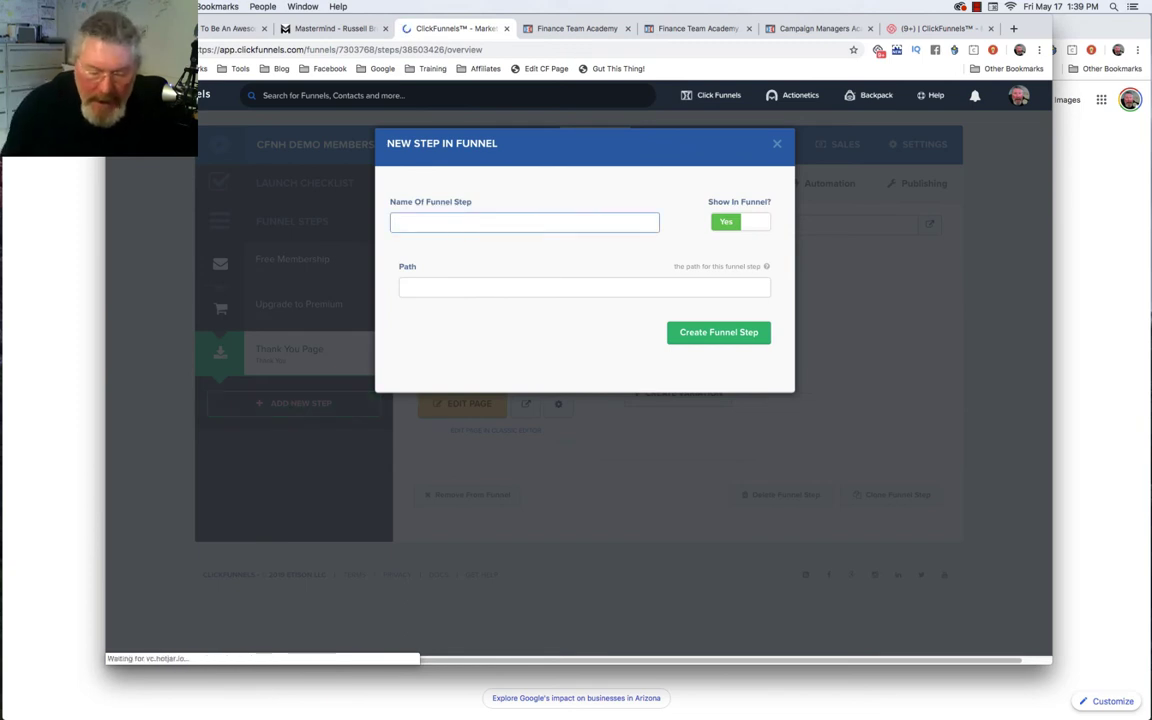
text(Members Access Page)
click(700, 331)
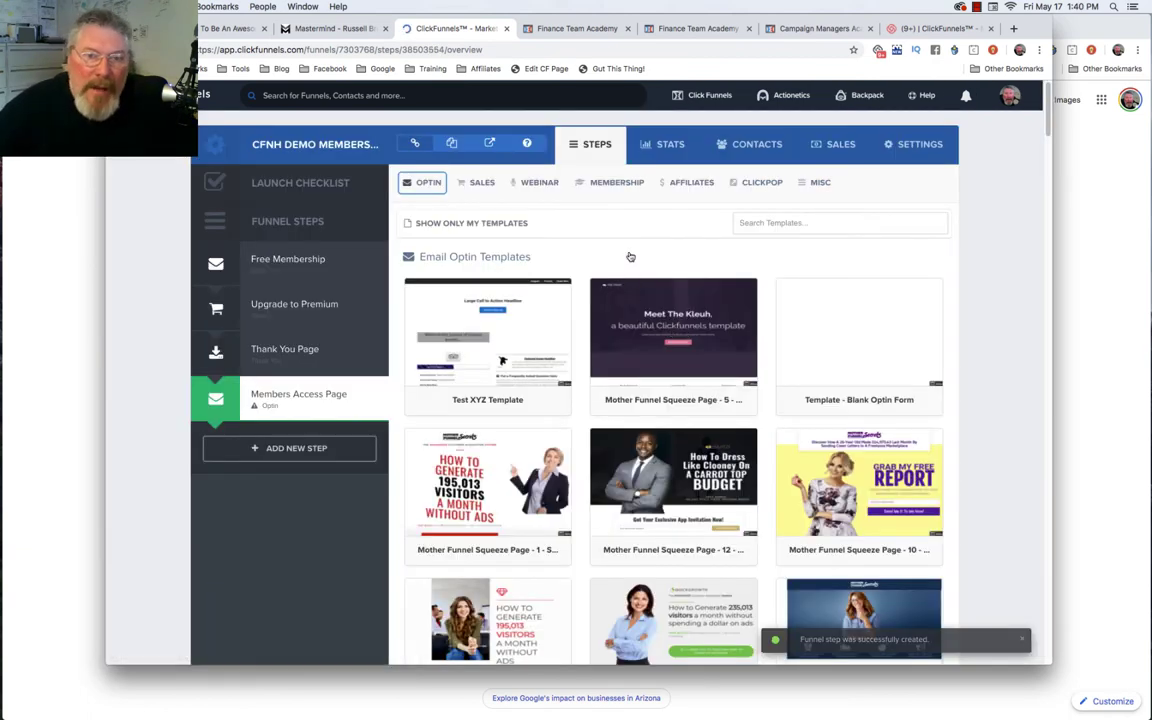
click(613, 183)
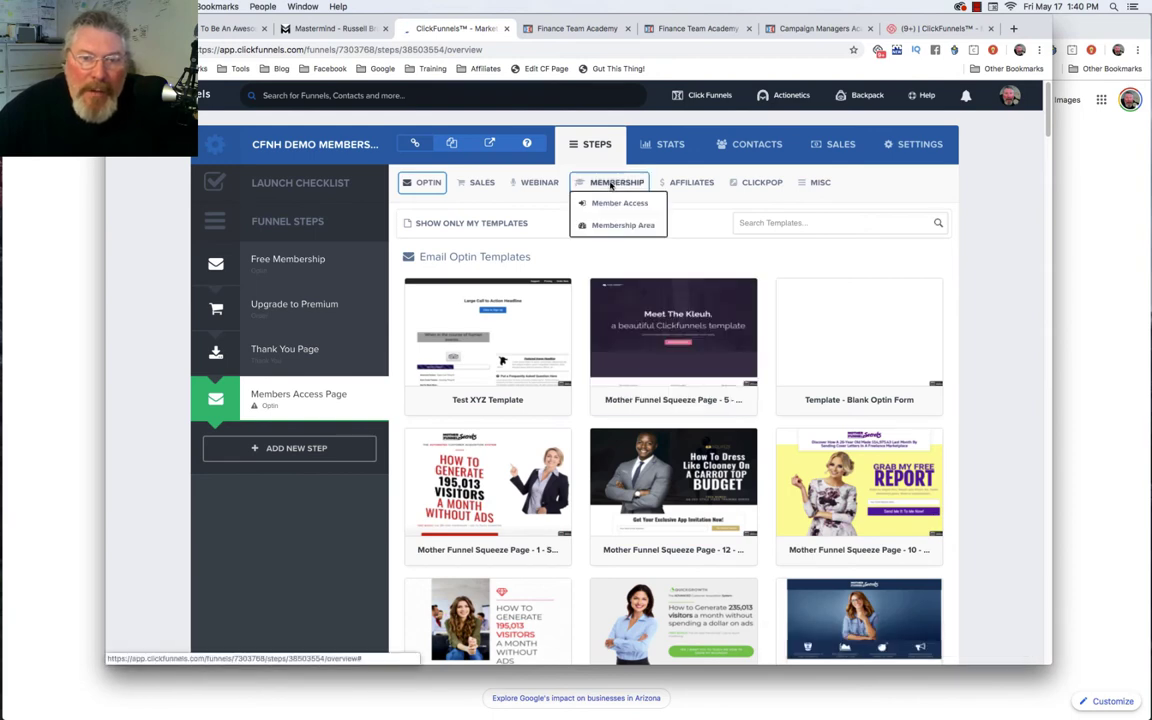
click(605, 204)
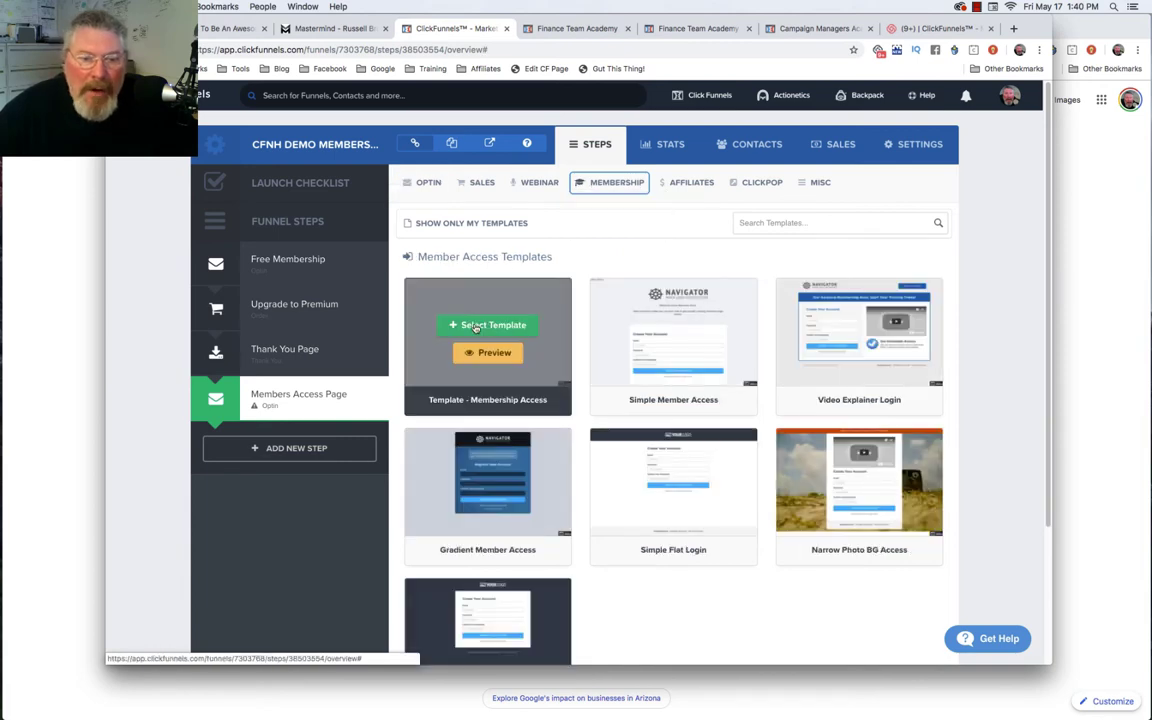
click(476, 325)
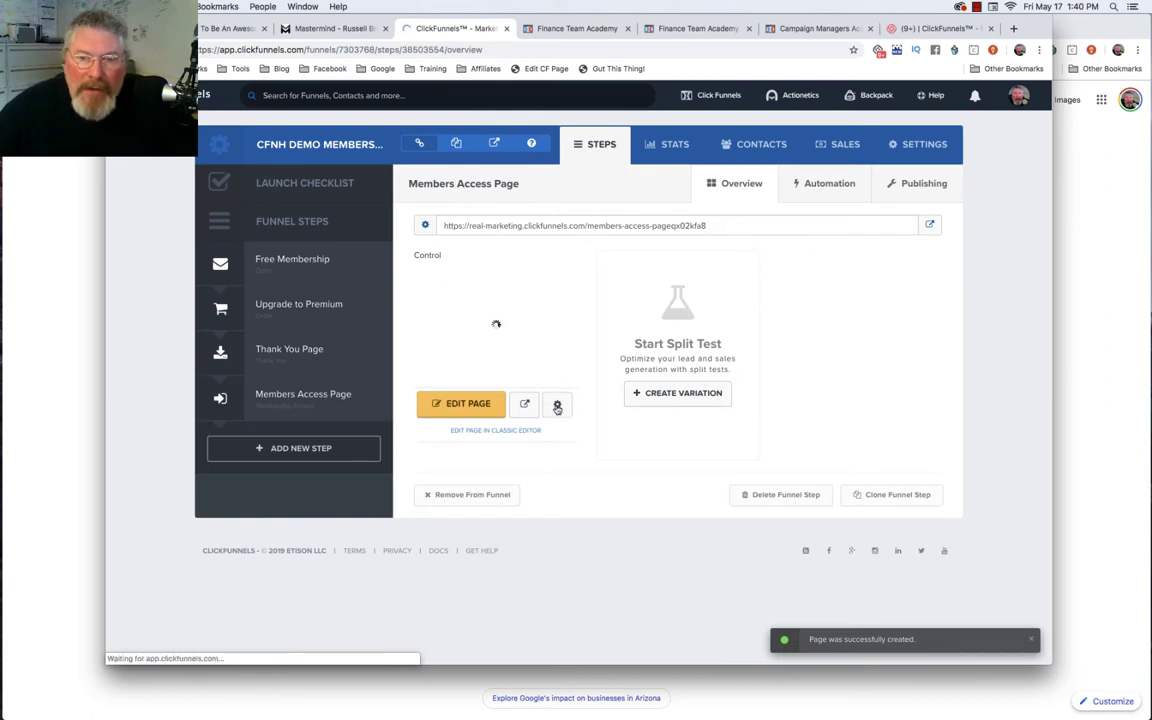
Check the path in the Members Access Page's own page settings and in its funnel step publishing settings.
click(557, 407)
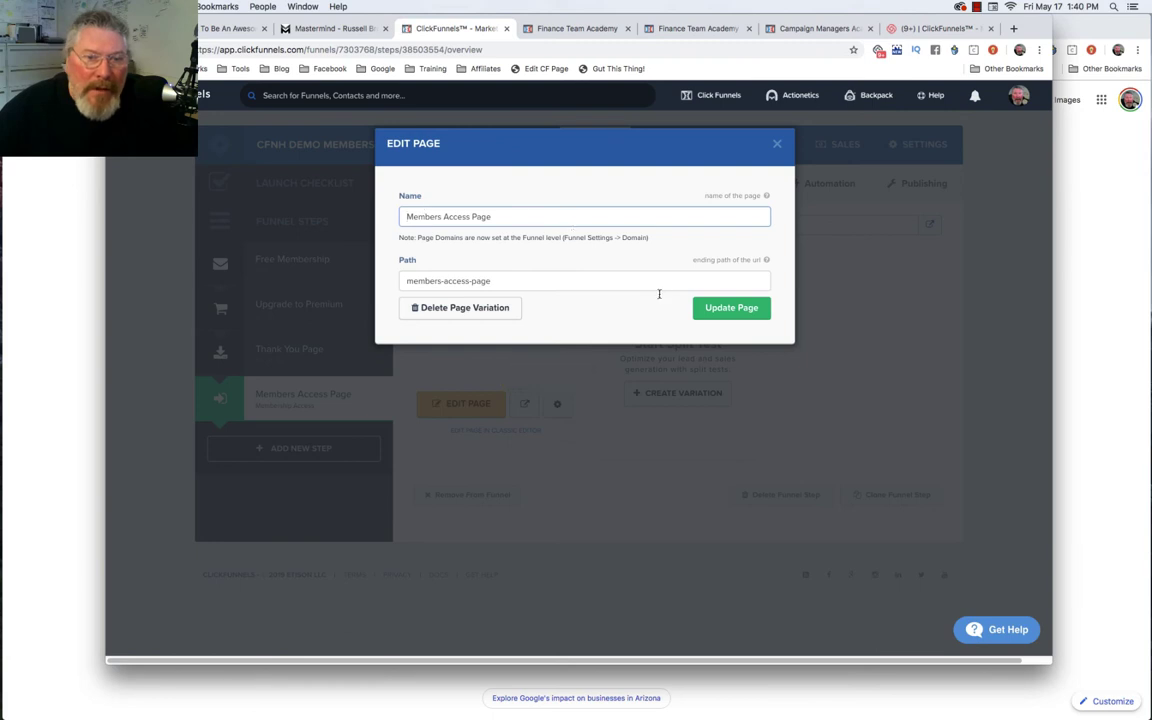
click(712, 309)
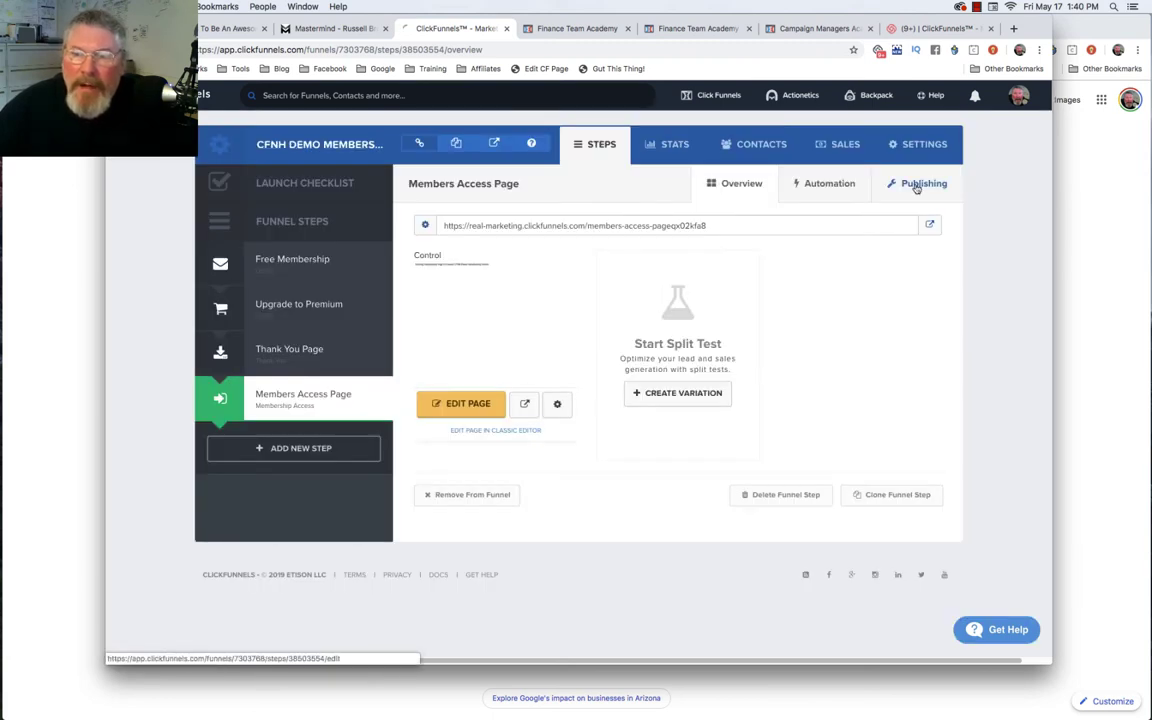
click(916, 187)
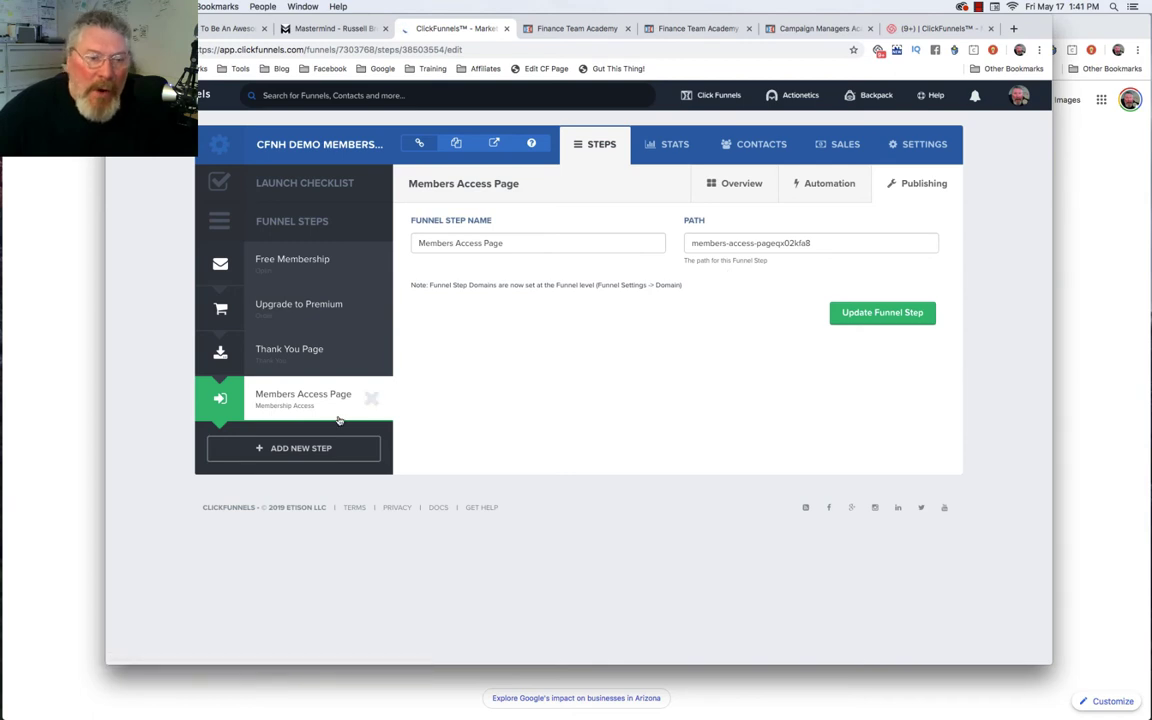
click(311, 400)
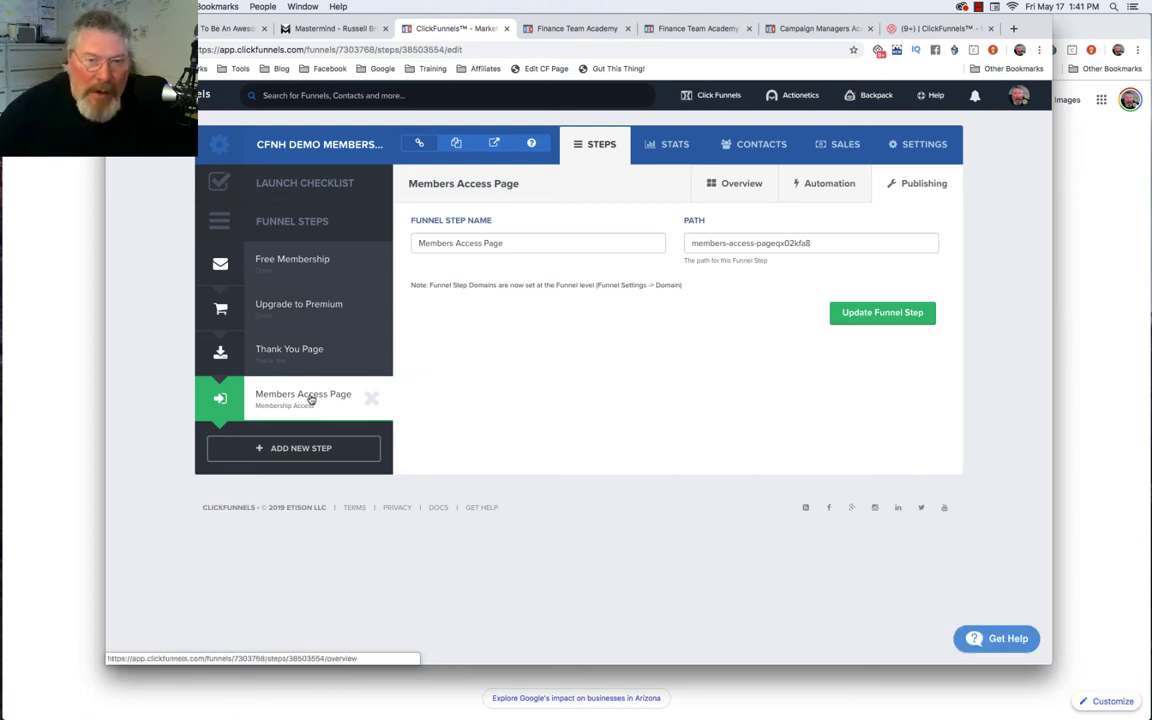
Create a new funnel step named "Members Training Area".
click(289, 449)
click(465, 228)
text(Members)
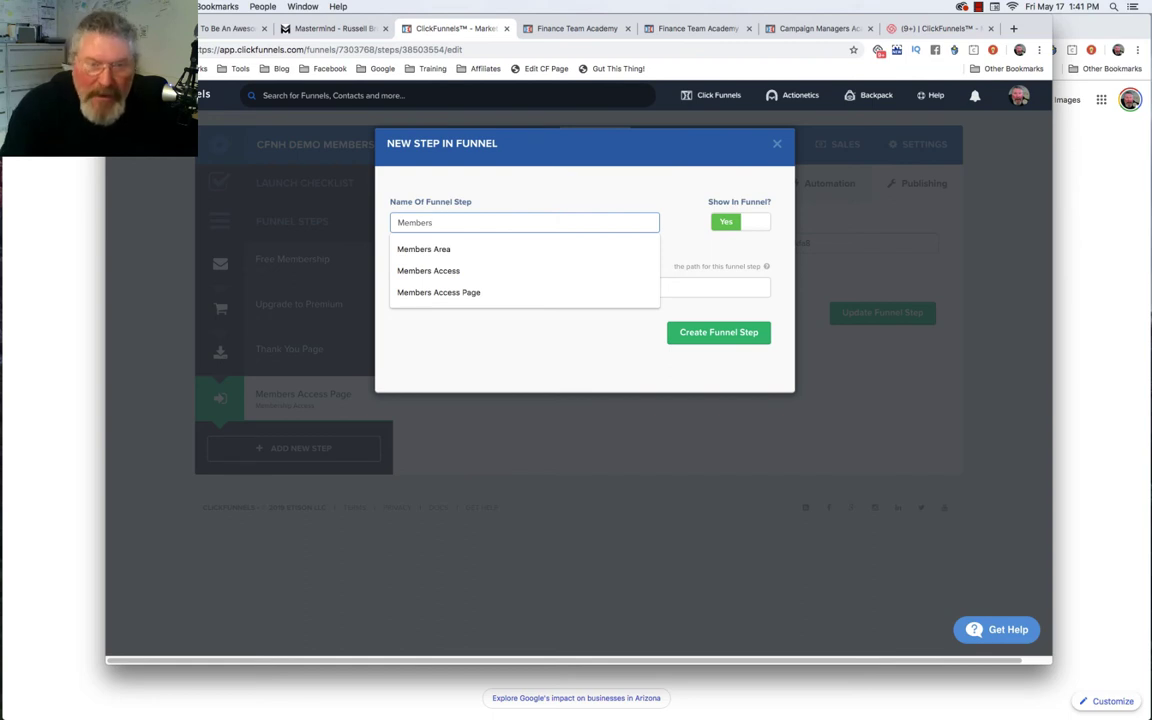
text( Tra)
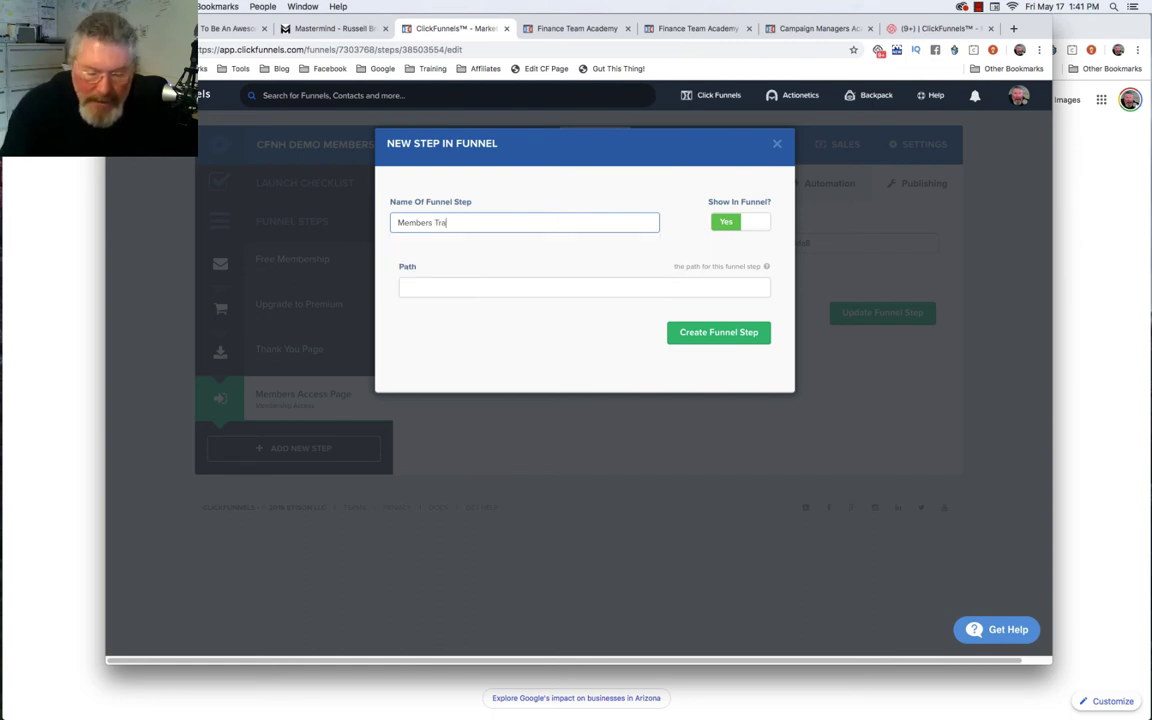
text(ining Area)
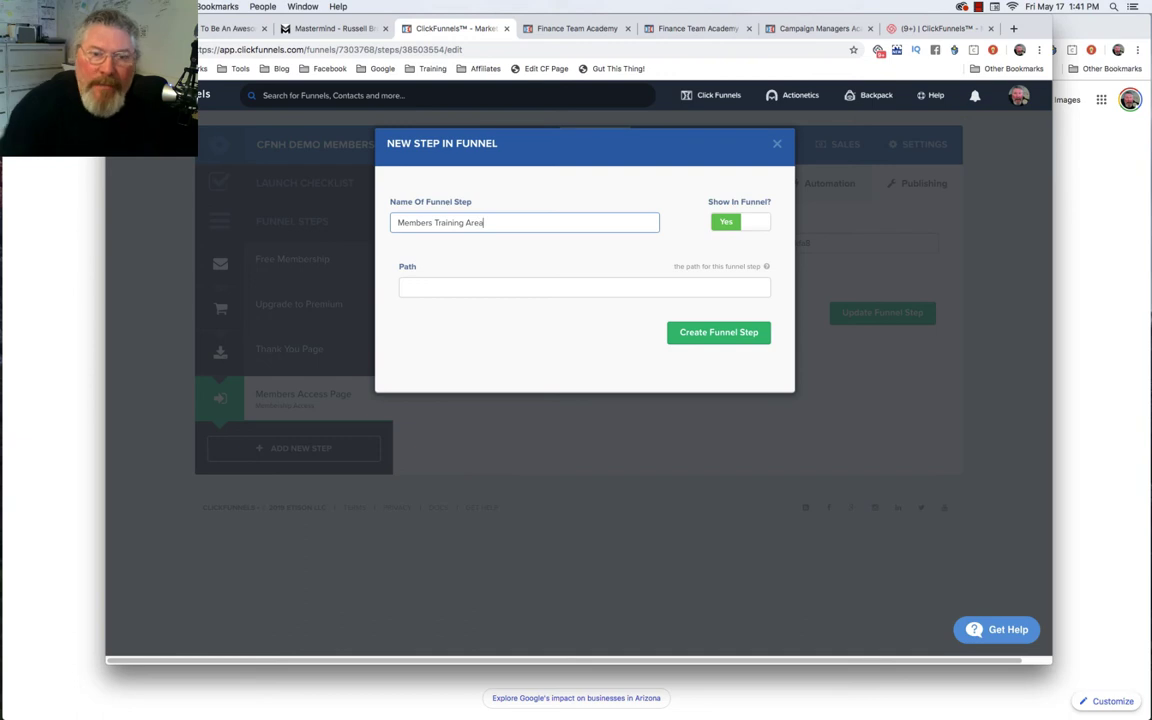
click(715, 335)
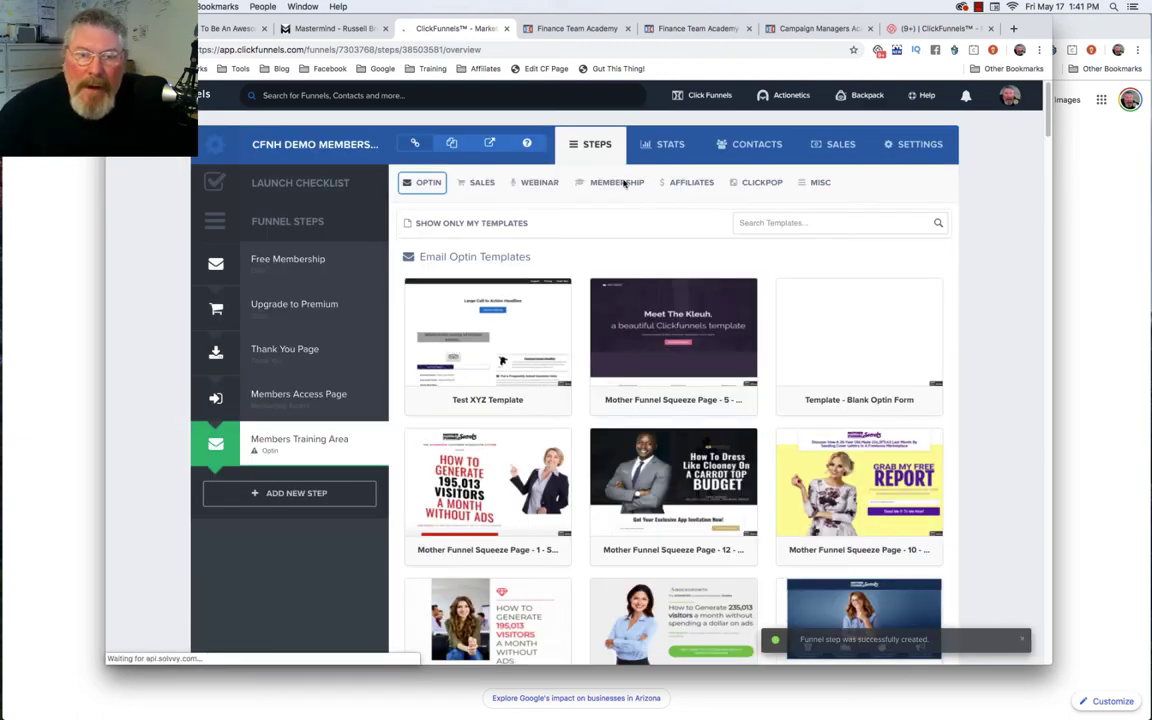
Apply the "Template - Membership Area" membership area template to the new step and select its Secret Sign Up URL.
click(616, 183)
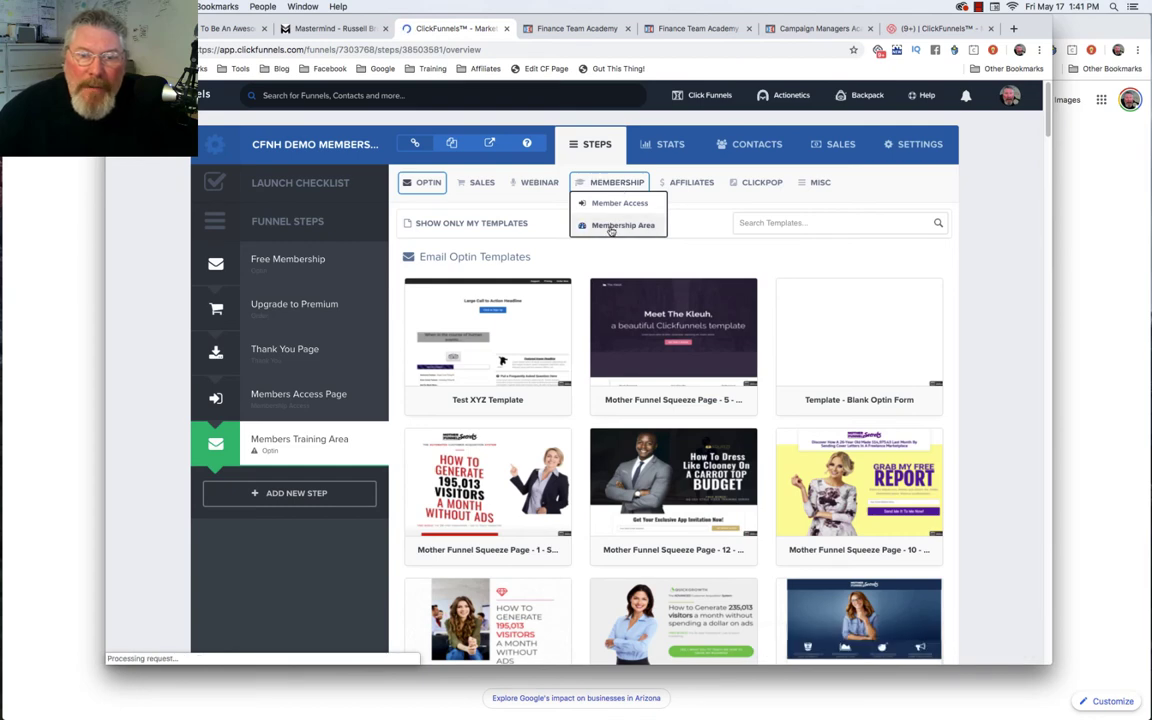
click(611, 226)
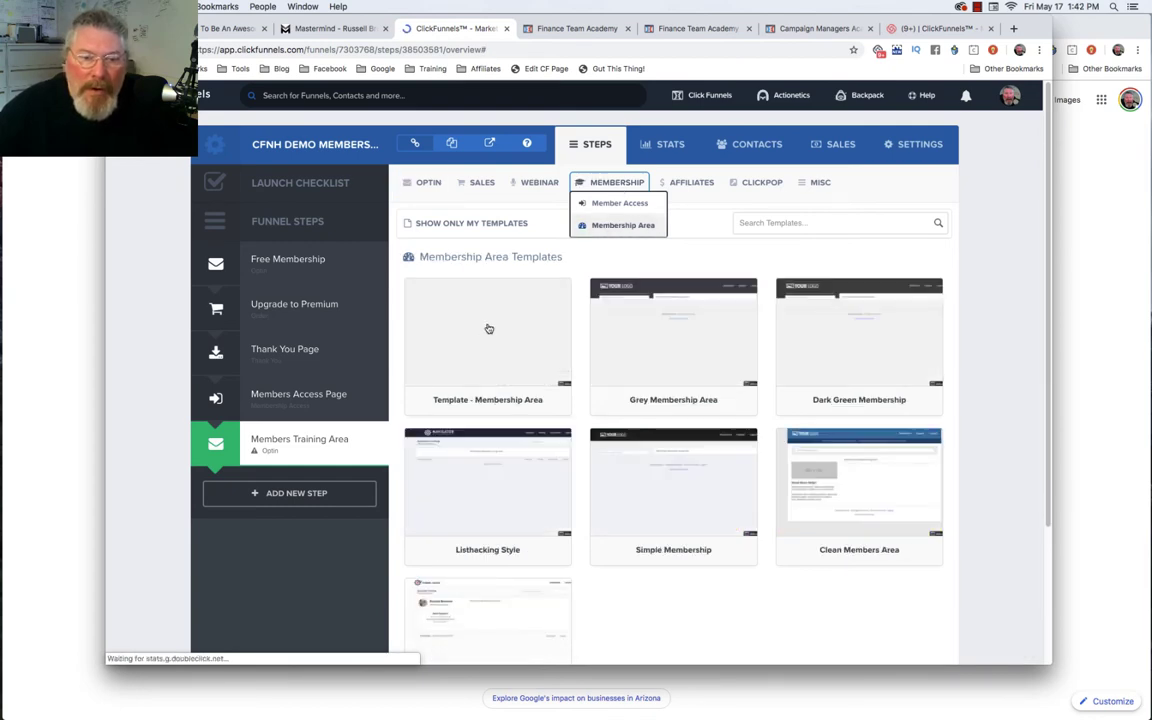
click(487, 326)
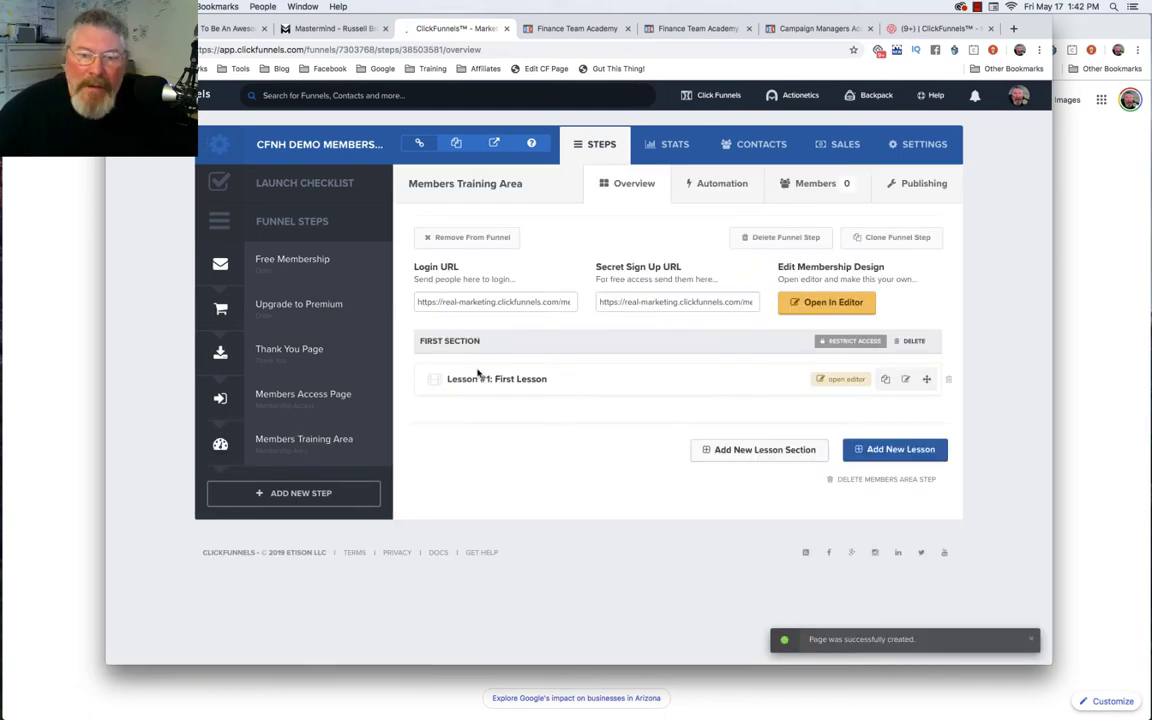
click(676, 301)
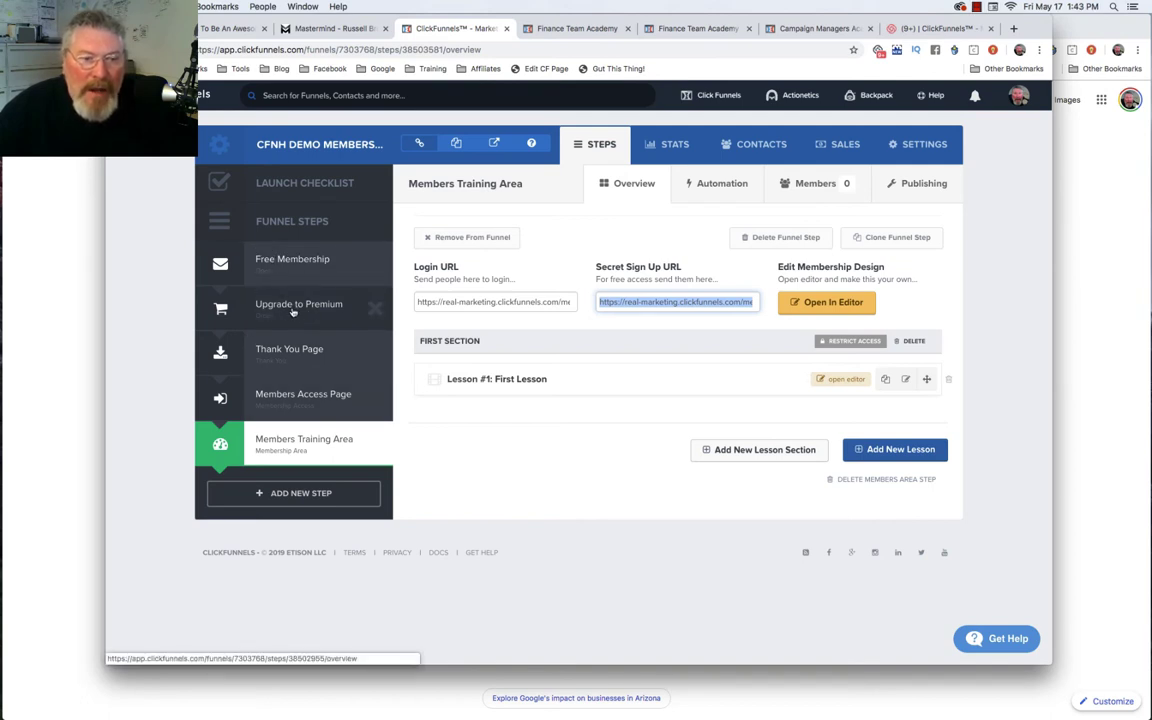
click(287, 397)
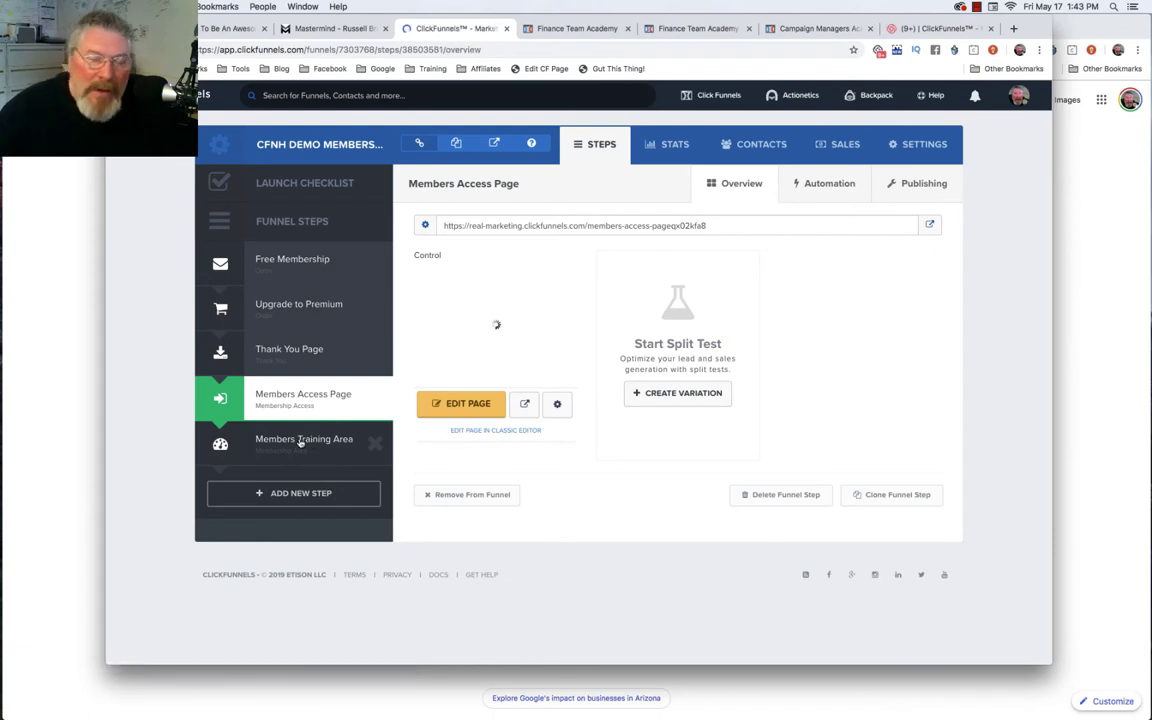
click(300, 442)
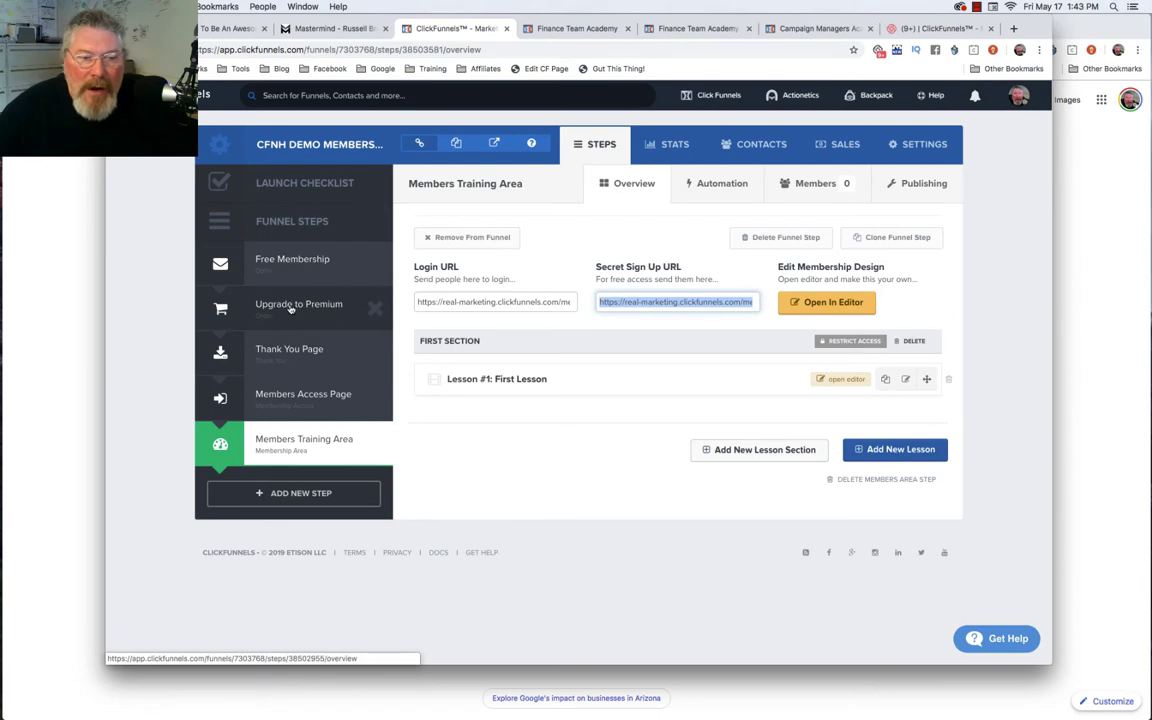
Add a one-time product to the Upgrade to Premium step using the CFninjaHacks - Stripe payment integration, saving the payment options.
click(291, 309)
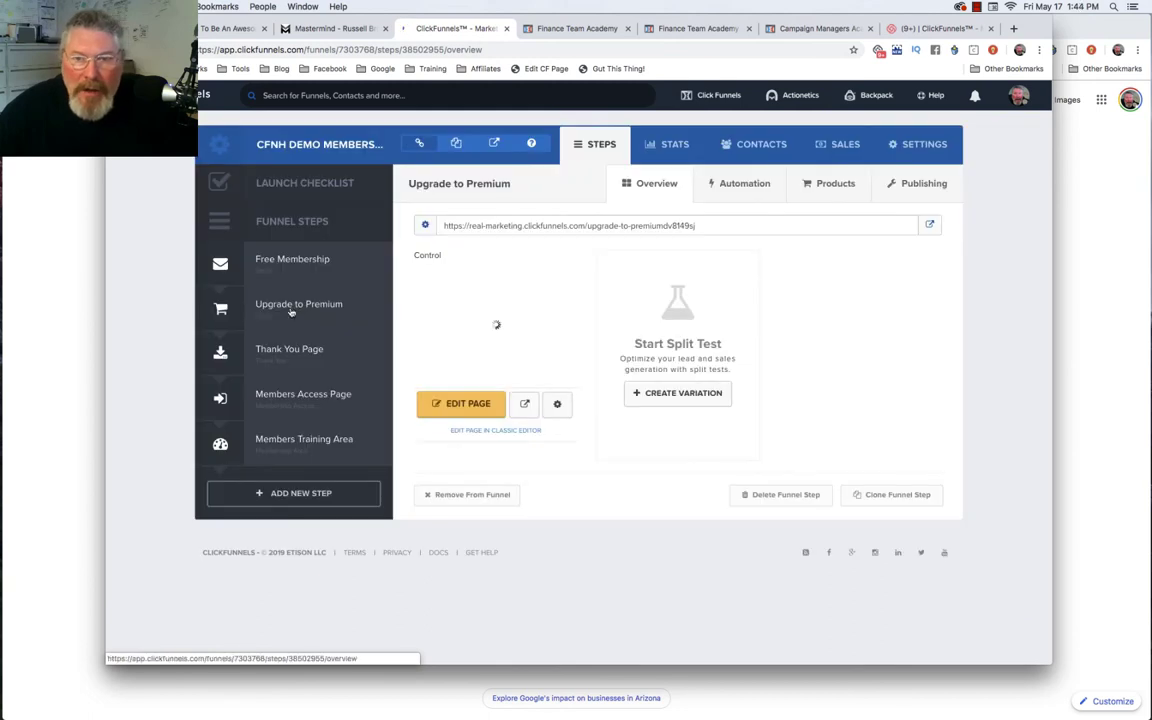
click(830, 185)
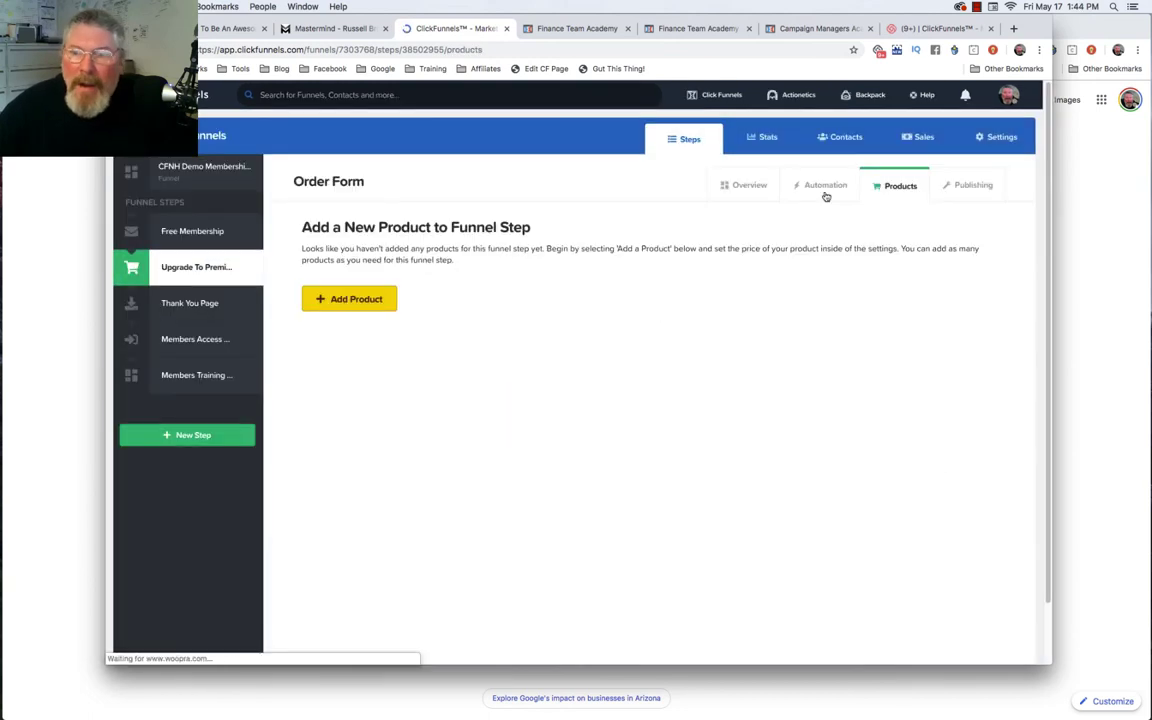
click(357, 299)
click(424, 291)
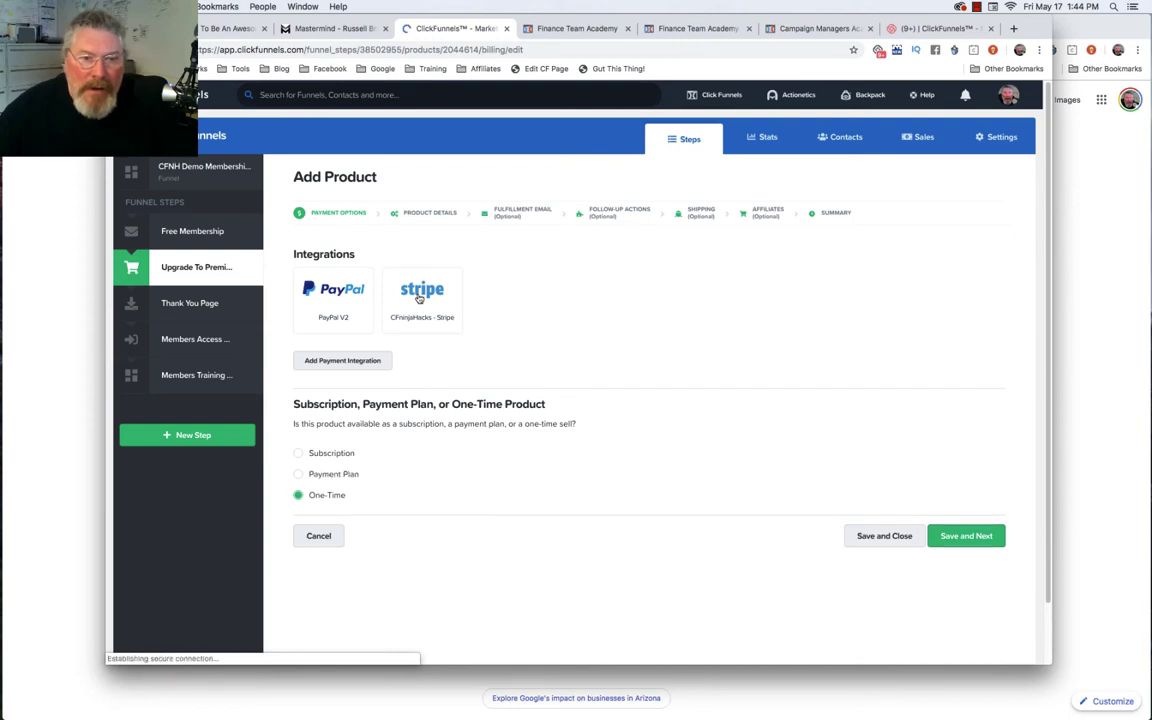
click(424, 295)
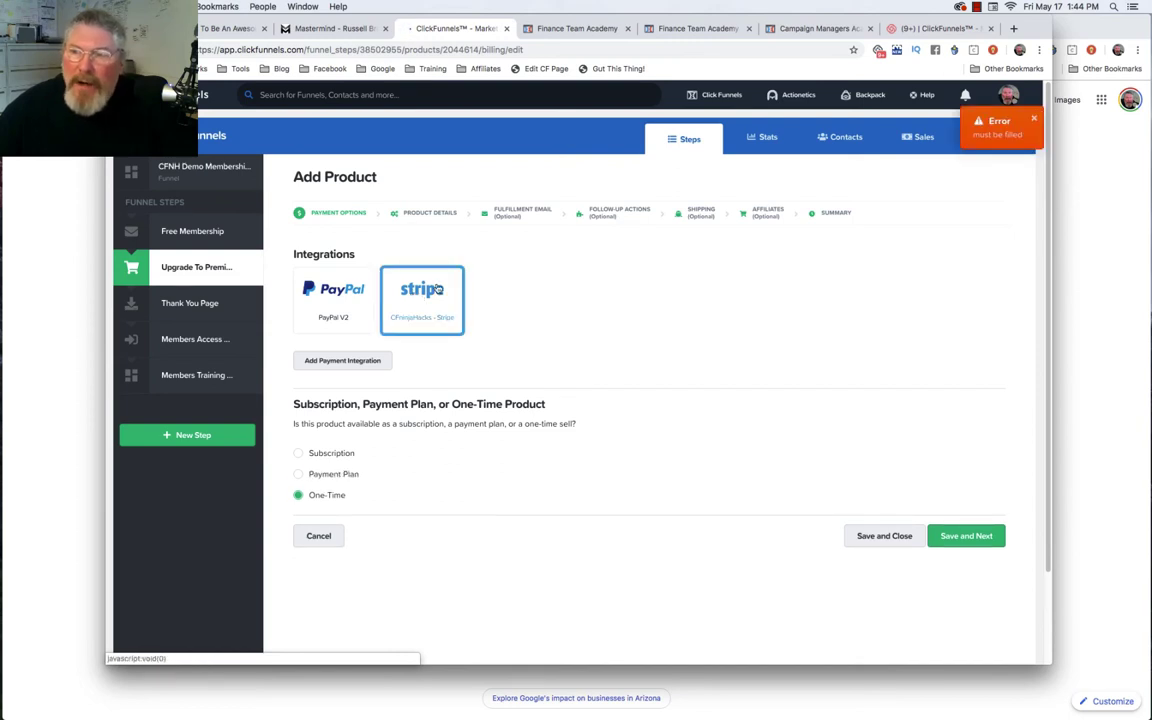
click(951, 538)
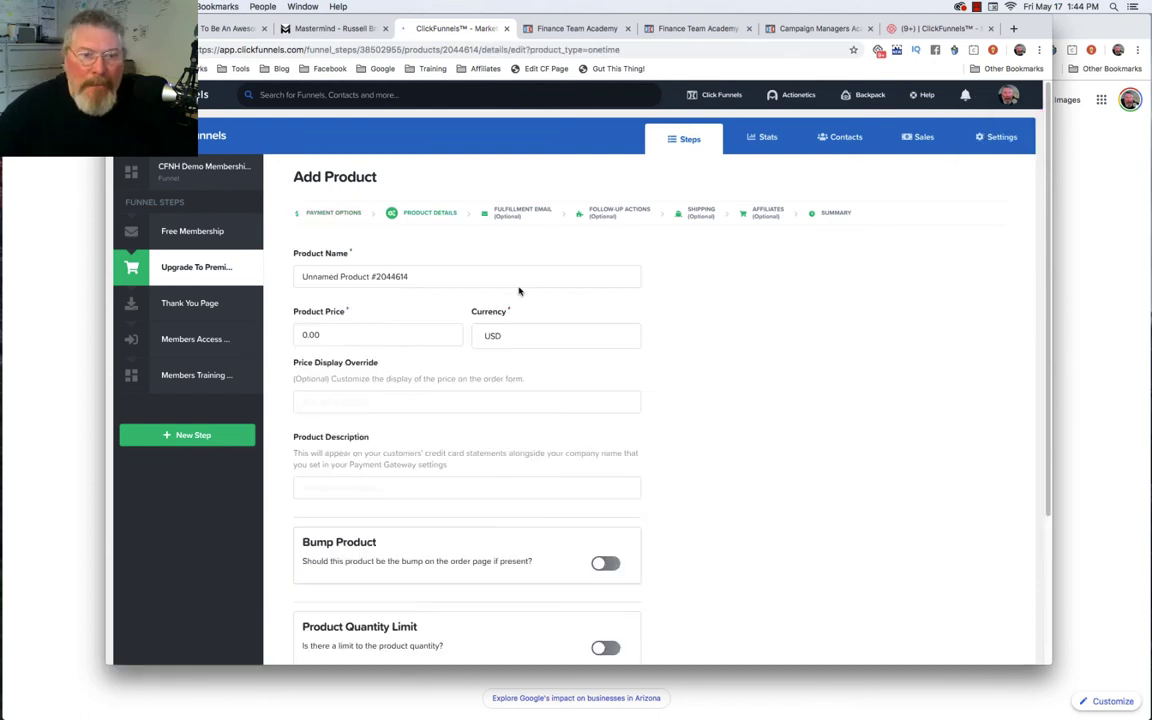
Name the product "Premium Membership" and set its price to 797.
drag(410, 277, 289, 283)
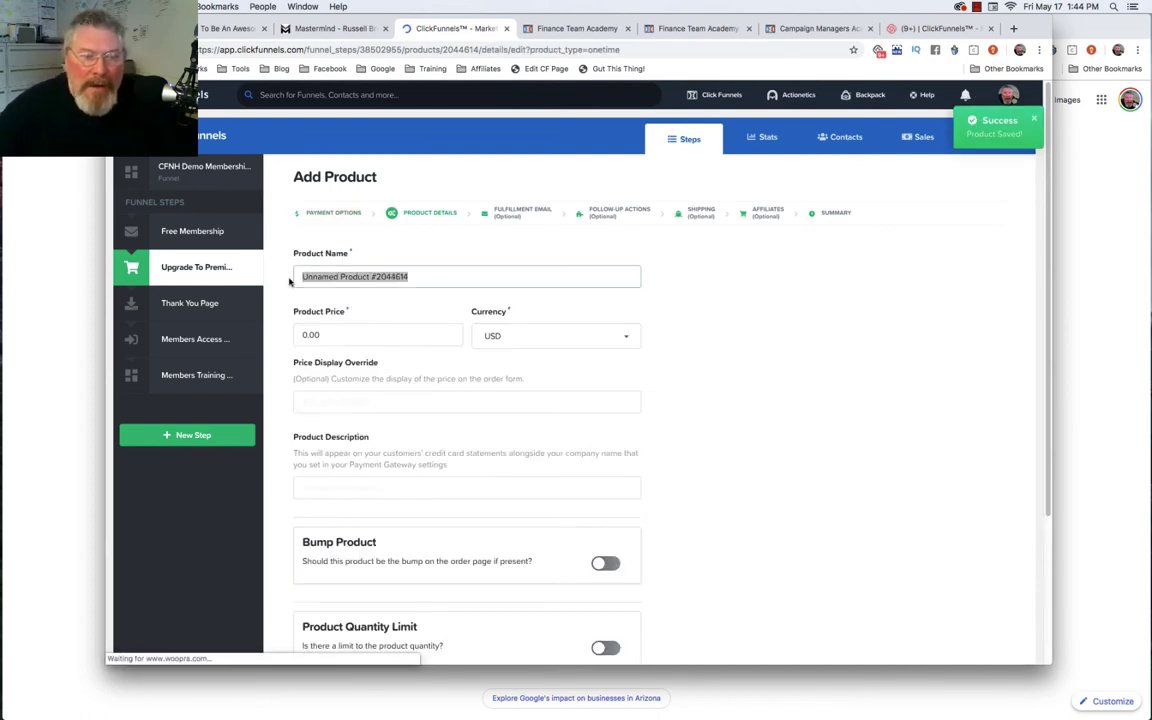
text(Pr)
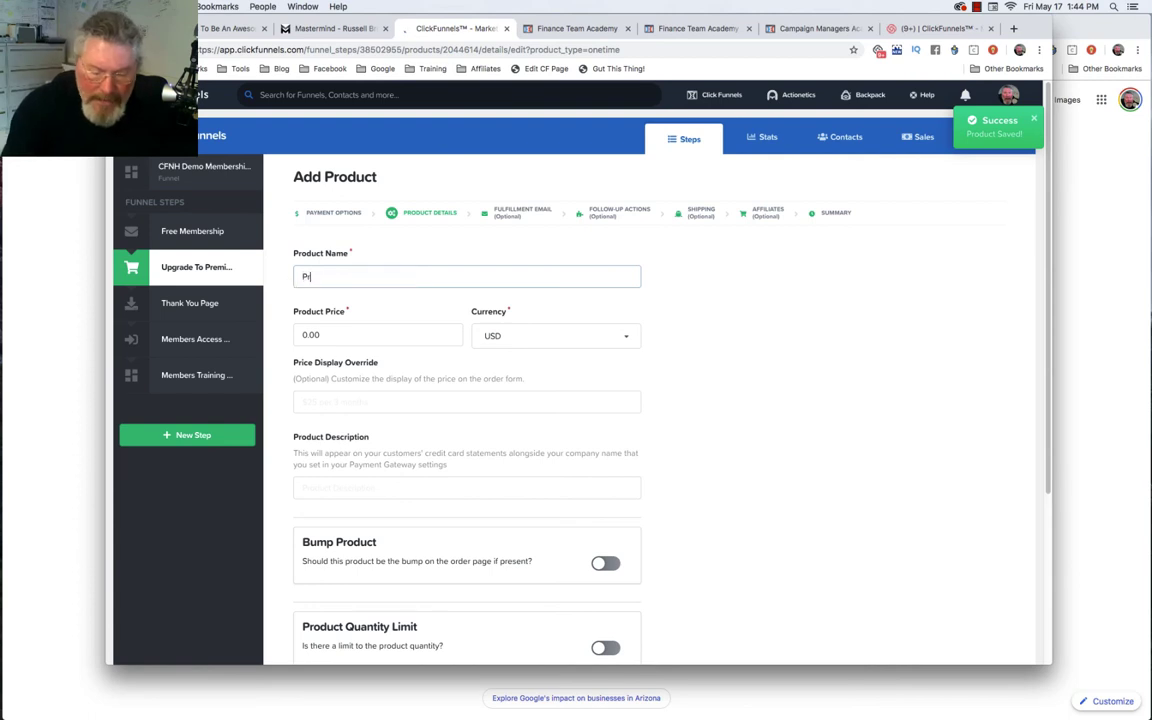
text(emium Membership)
key(Tab)
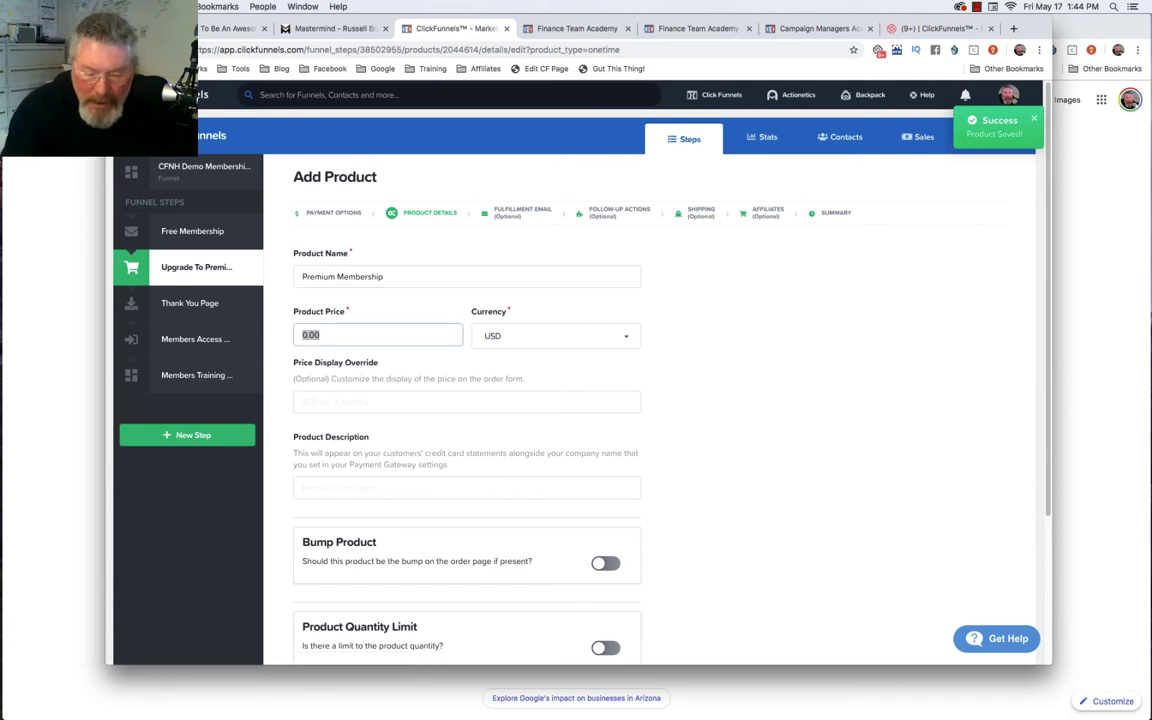
text(797)
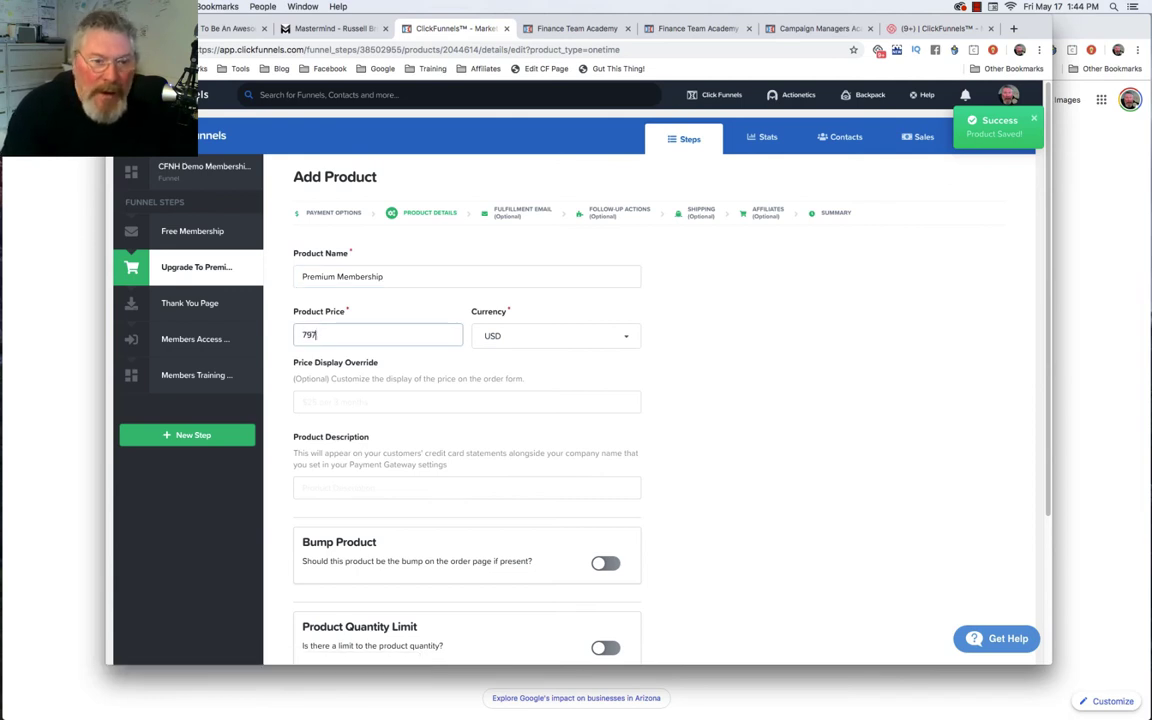
key(Tab)
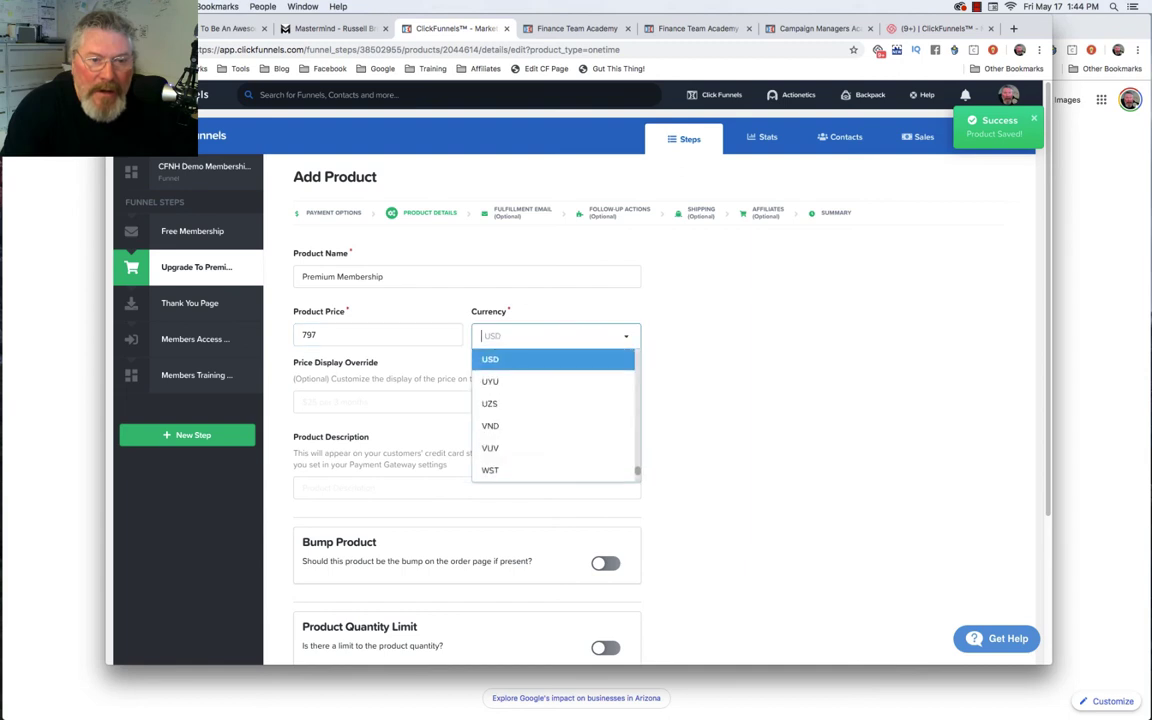
Set the price display override to "One-Time Payment of $797" and the product description to "Membership", saving the product details.
key(Tab)
text(One-Time Payment of)
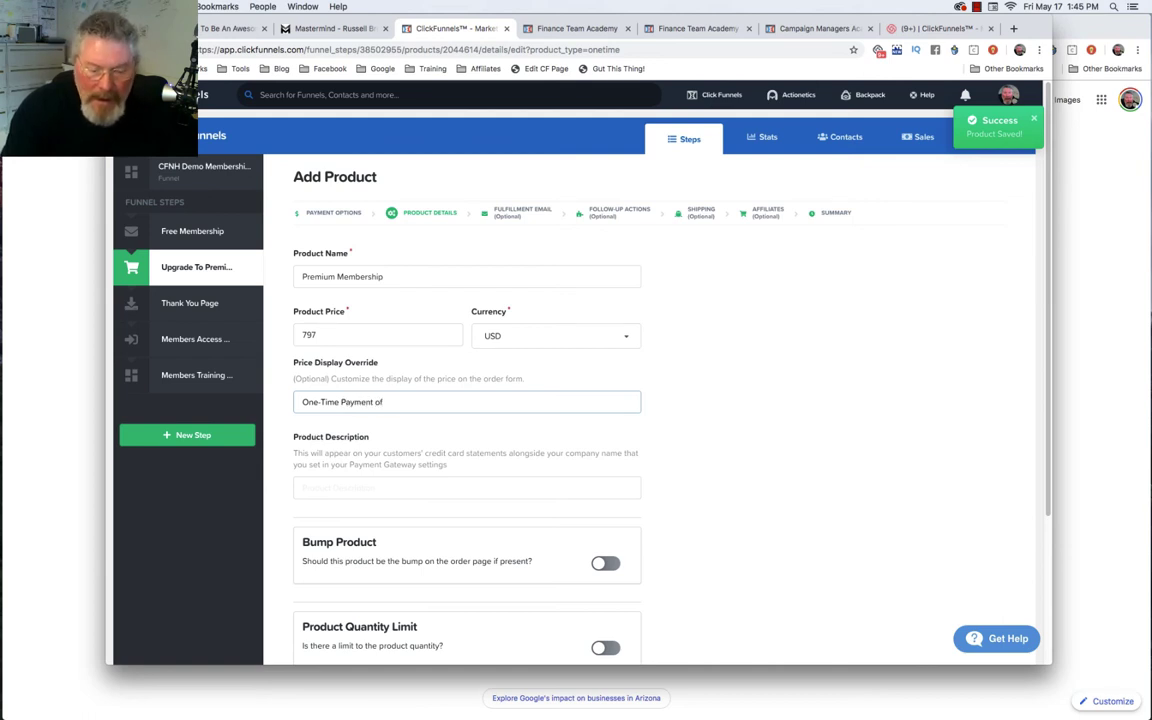
text( $797)
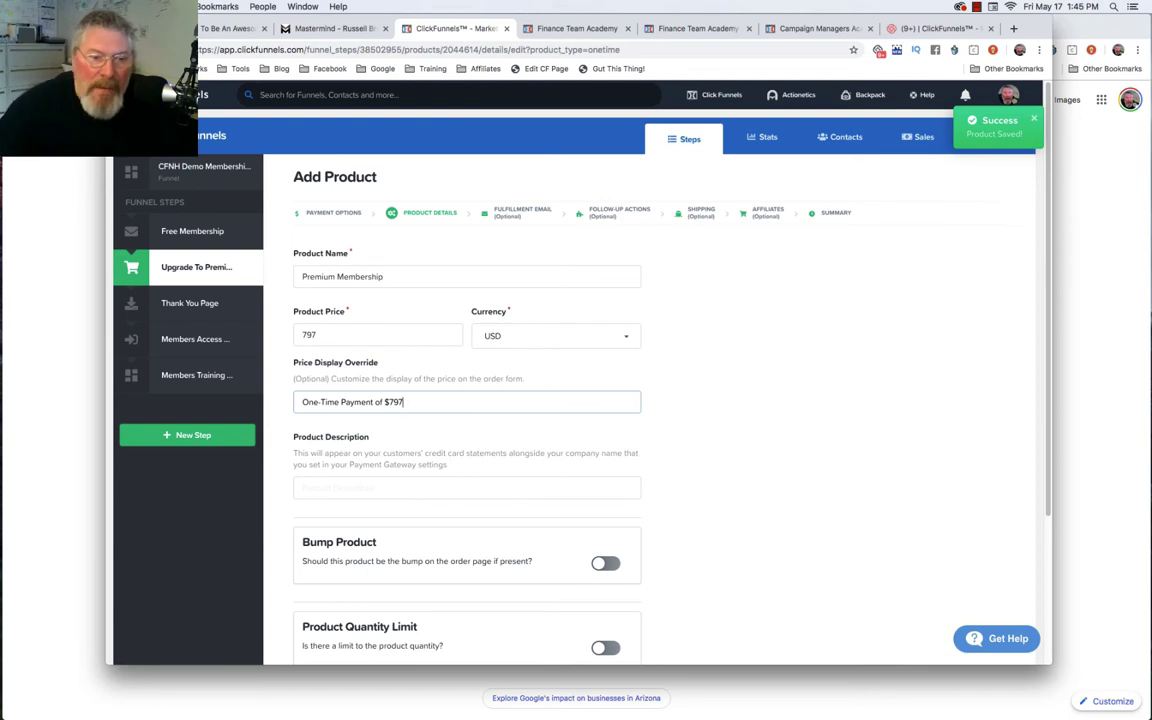
click(348, 489)
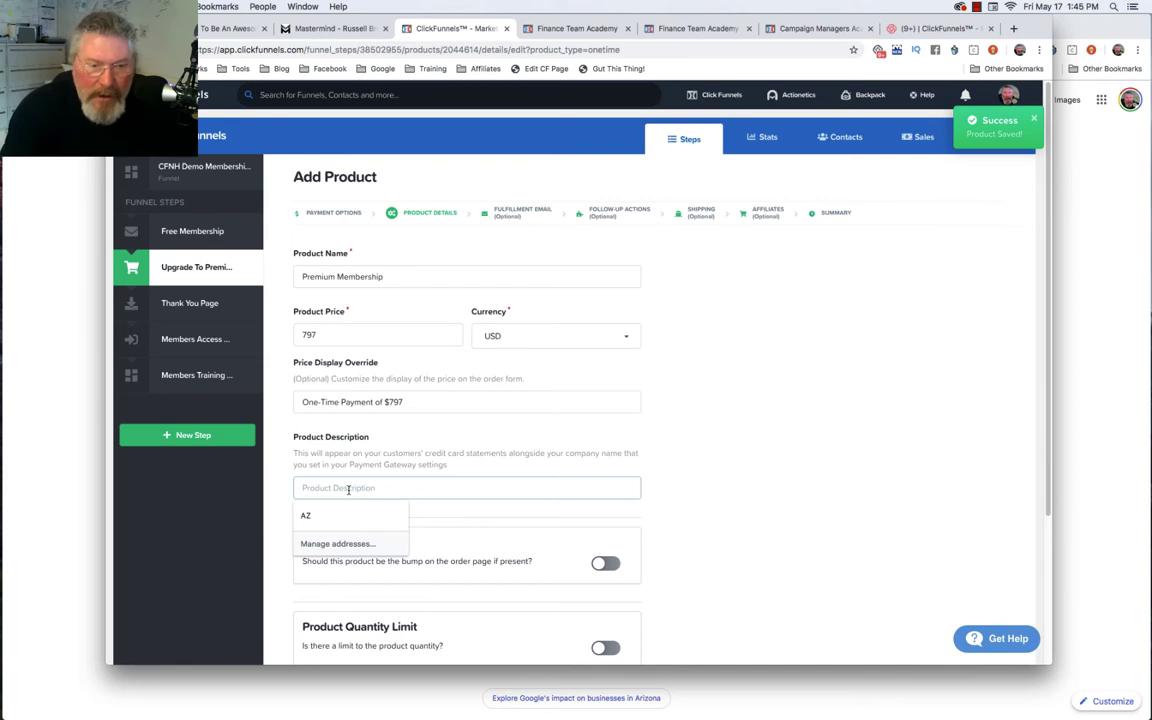
text(Membership)
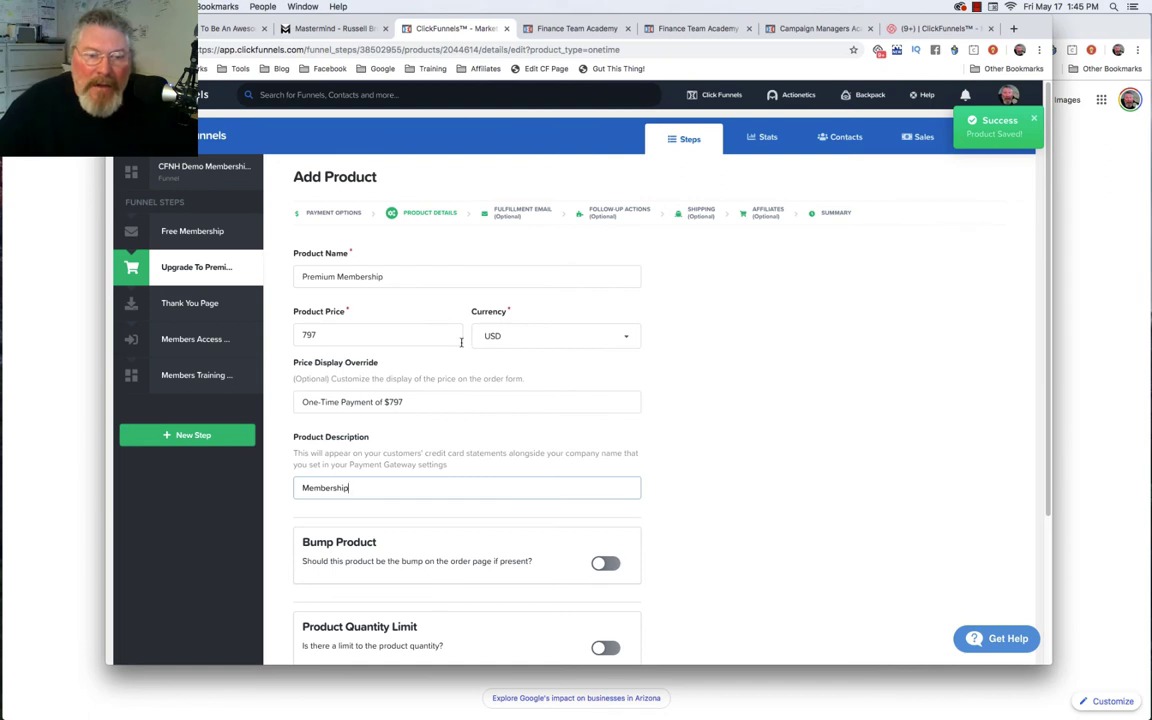
click(717, 327)
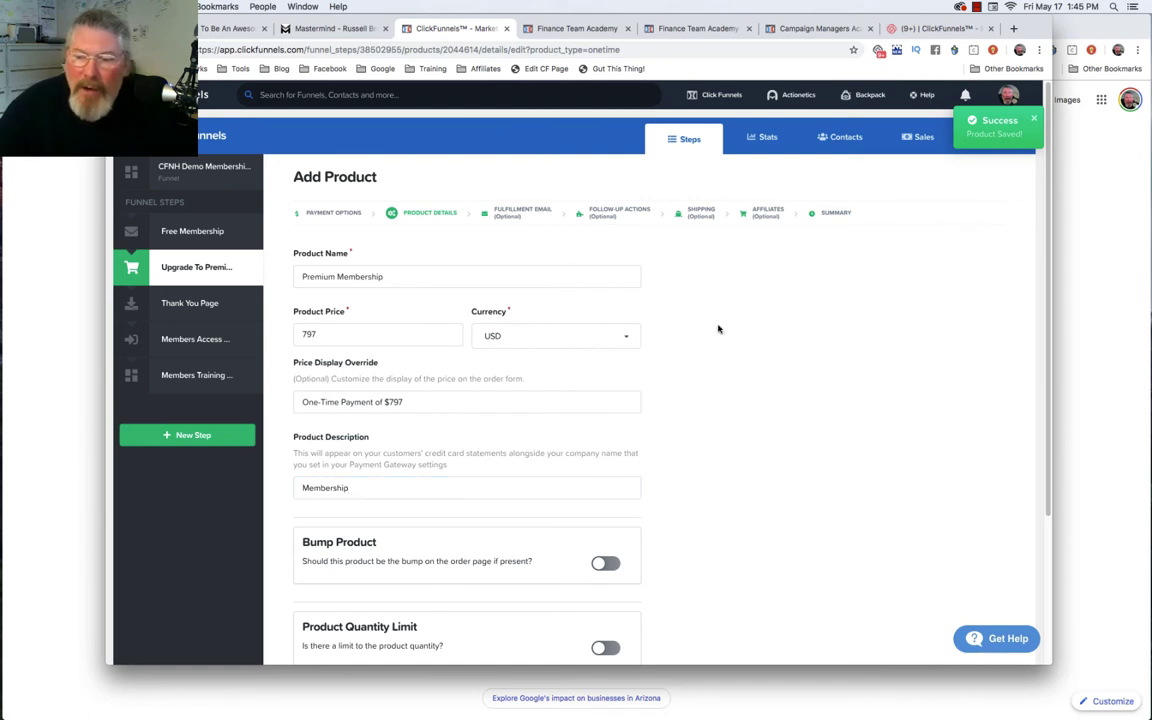
scroll(718, 328, down, 1)
scroll(717, 327, down, 5)
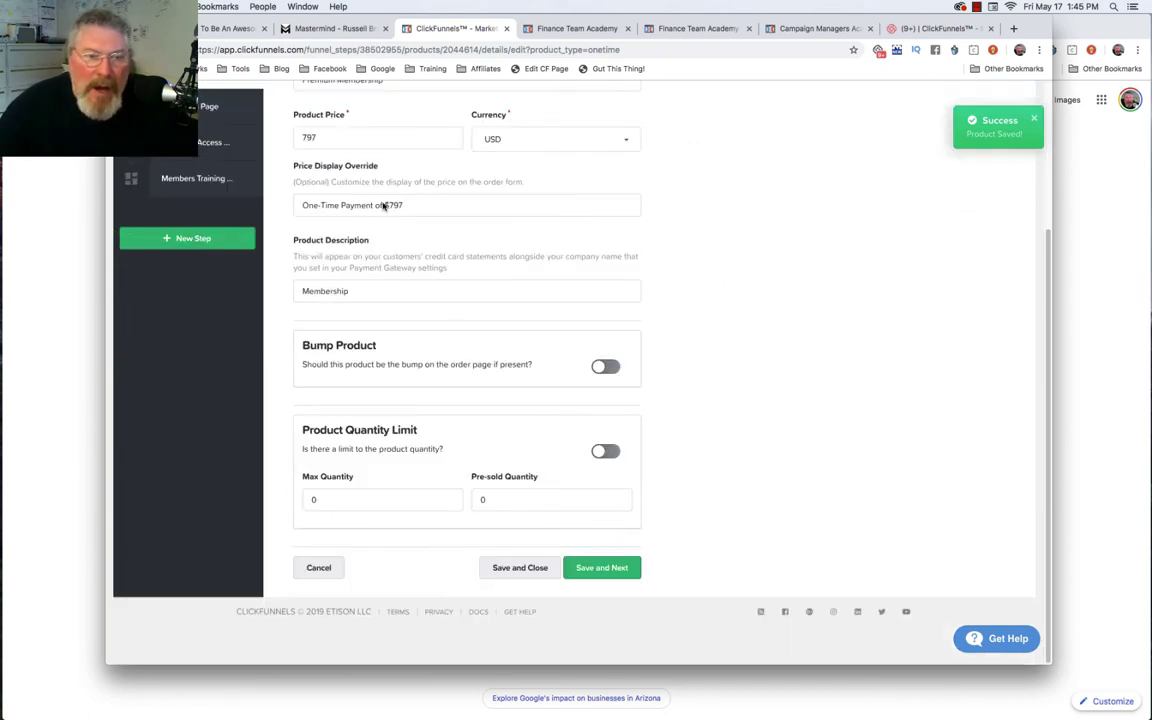
click(588, 568)
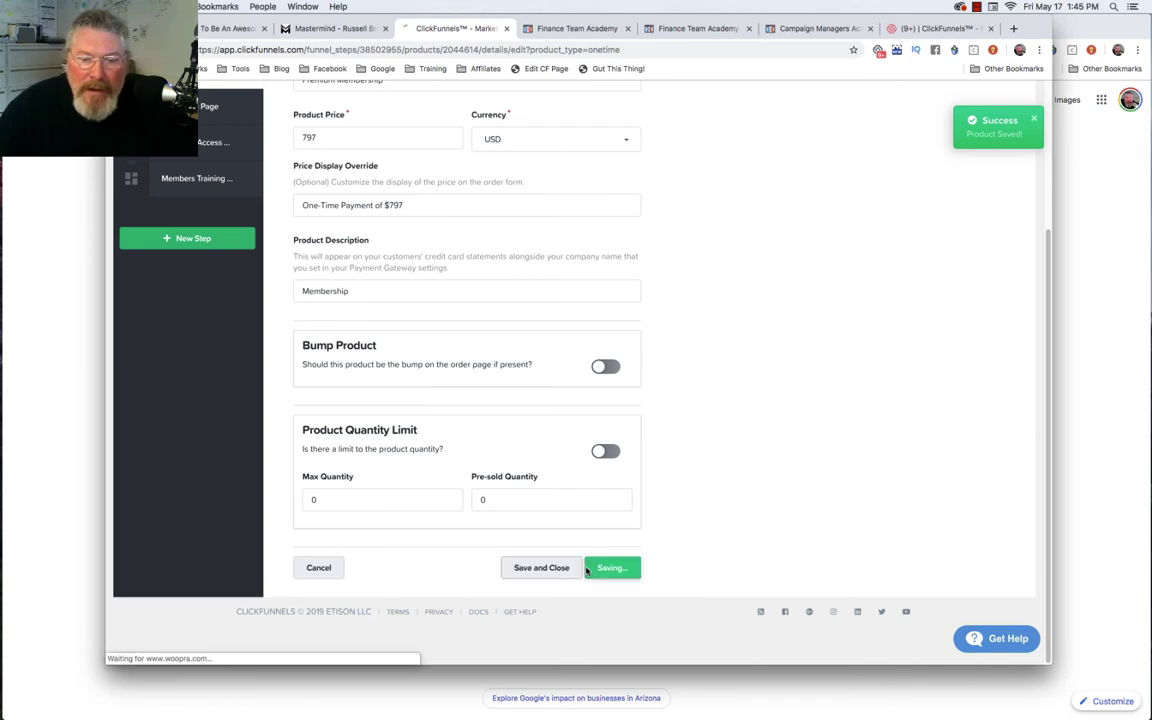
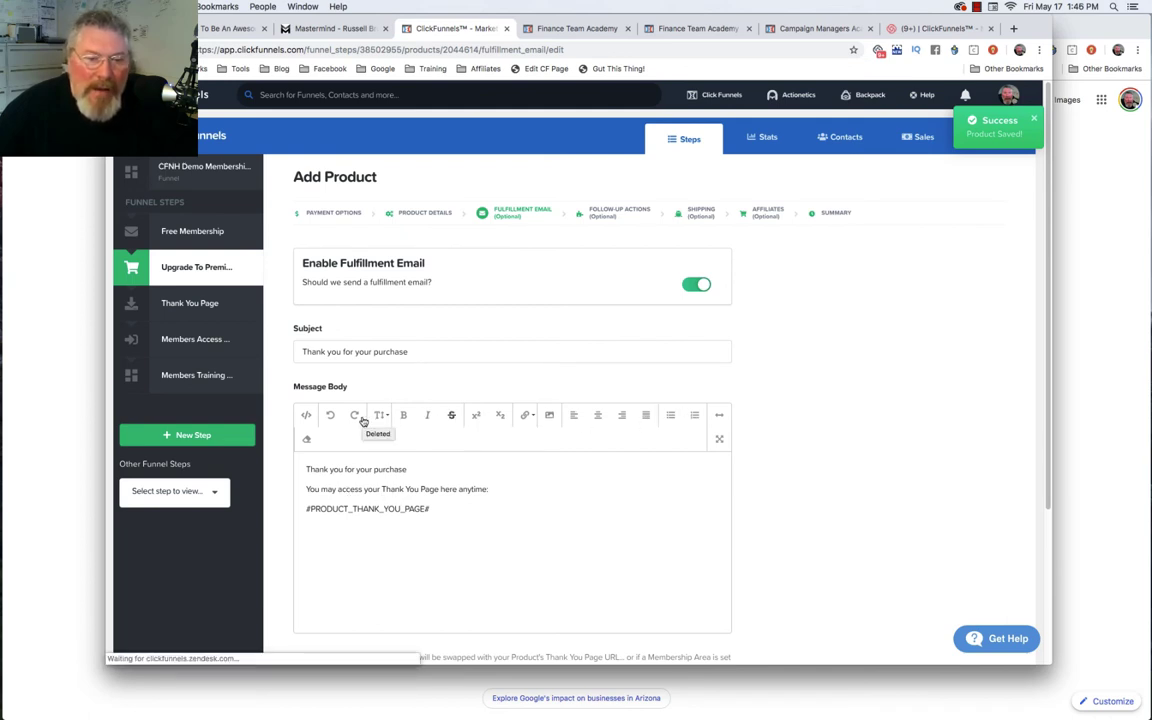
Review the fulfillment email's message body, highlighting its #PRODUCT_THANK_YOU_PAGE# placeholder.
scroll(357, 441, down, 1)
scroll(357, 441, down, 3)
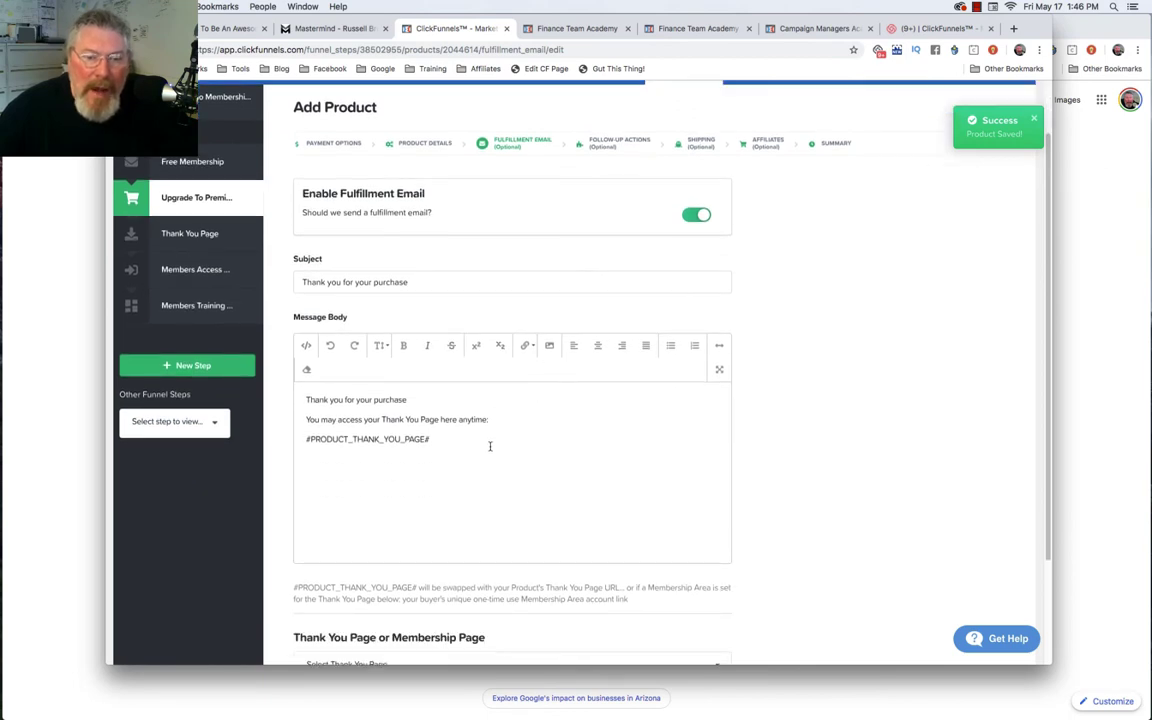
scroll(490, 446, down, 2)
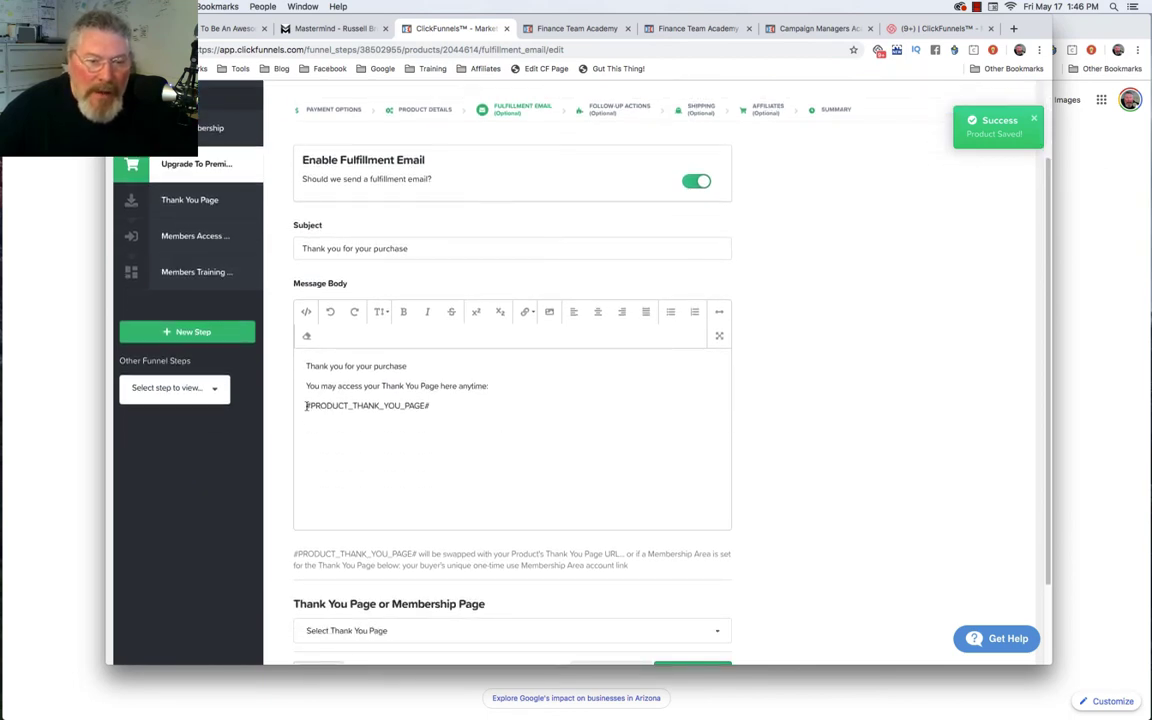
drag(305, 405, 458, 414)
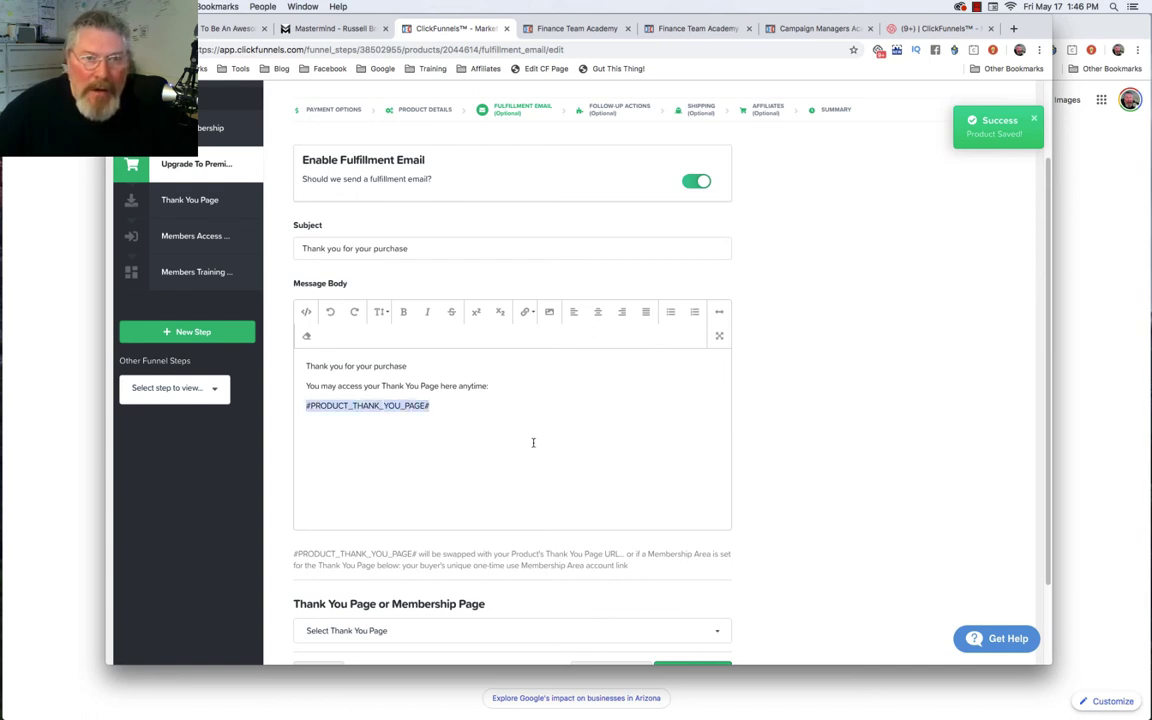
Set the product's thank you or membership page to the CFNH Demo Membership Funnel's Members Training Area and disable the fulfillment email.
scroll(533, 442, down, 2)
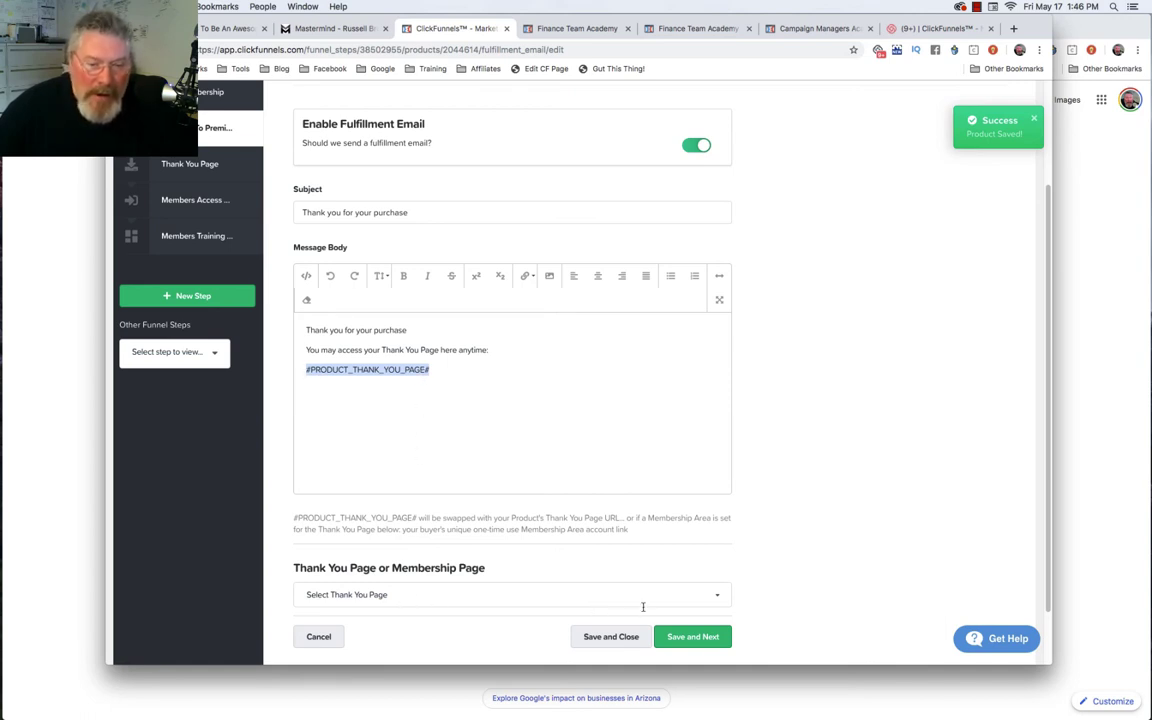
click(408, 595)
scroll(394, 530, down, 3)
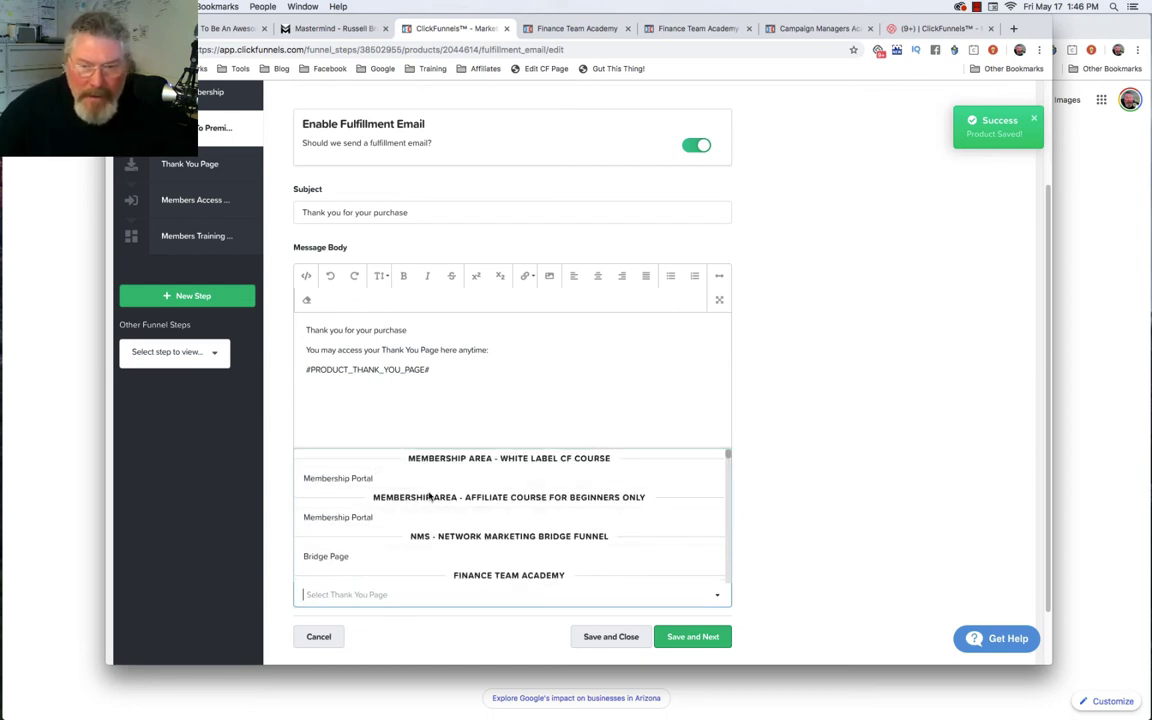
scroll(496, 474, up, 1)
scroll(497, 473, up, 3)
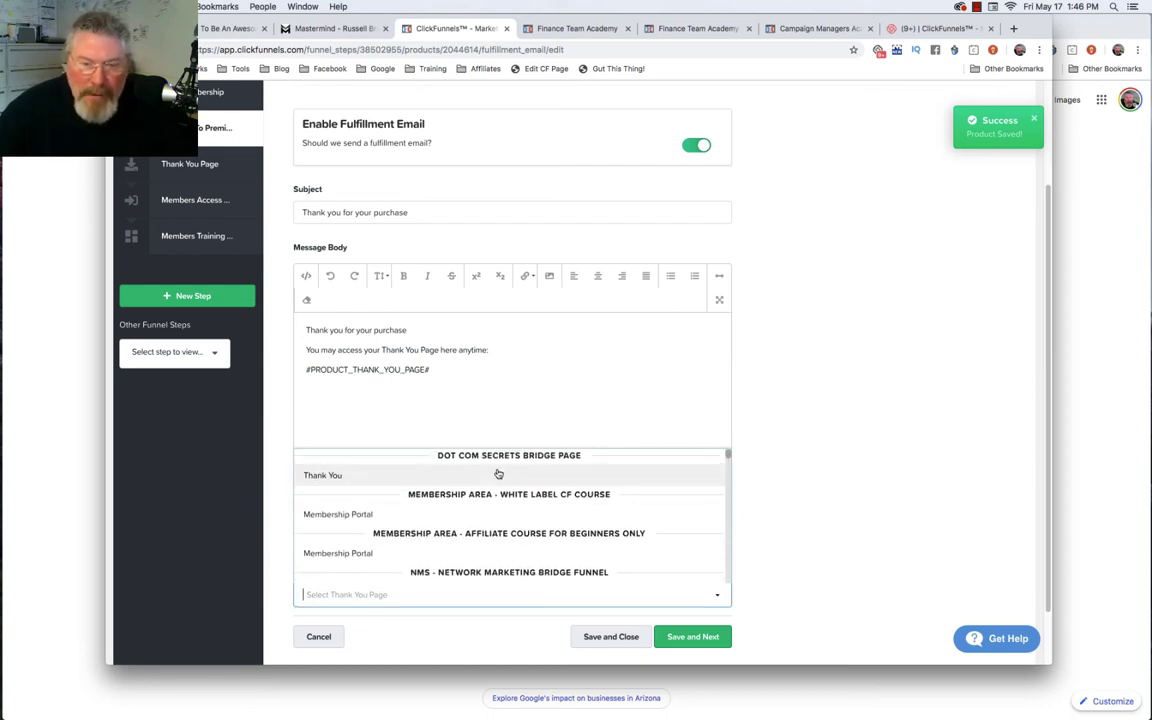
scroll(498, 474, down, 3)
scroll(498, 474, down, 1)
scroll(498, 474, down, 3)
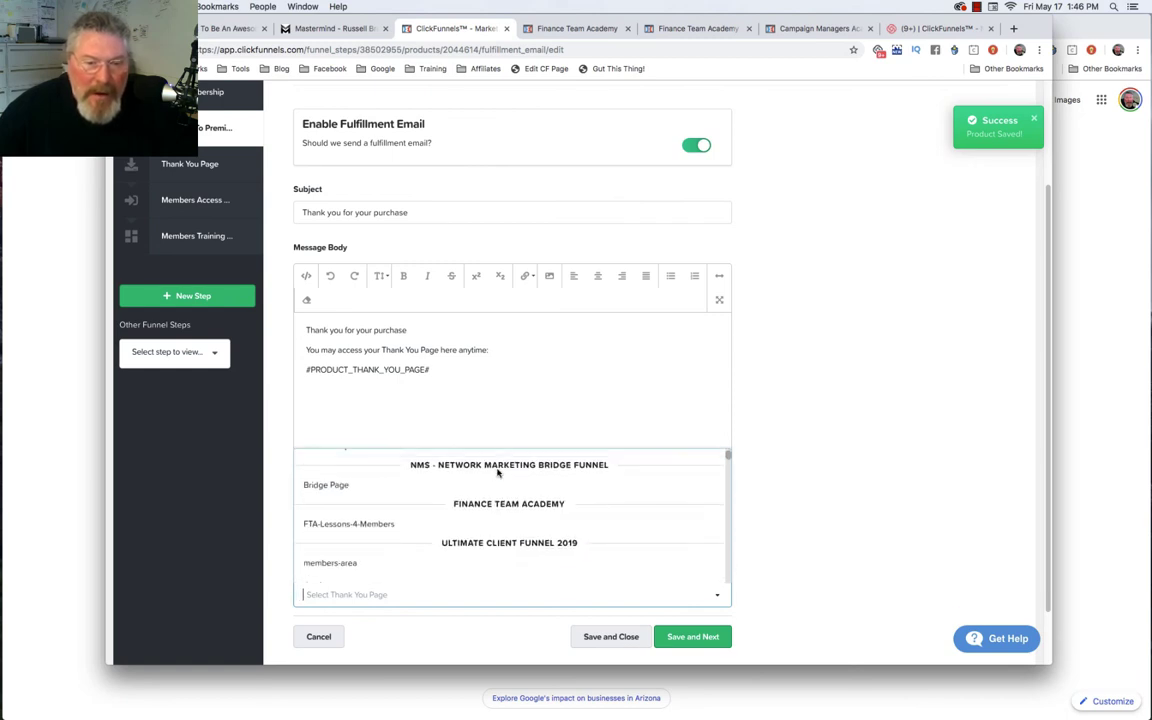
scroll(498, 474, down, 1)
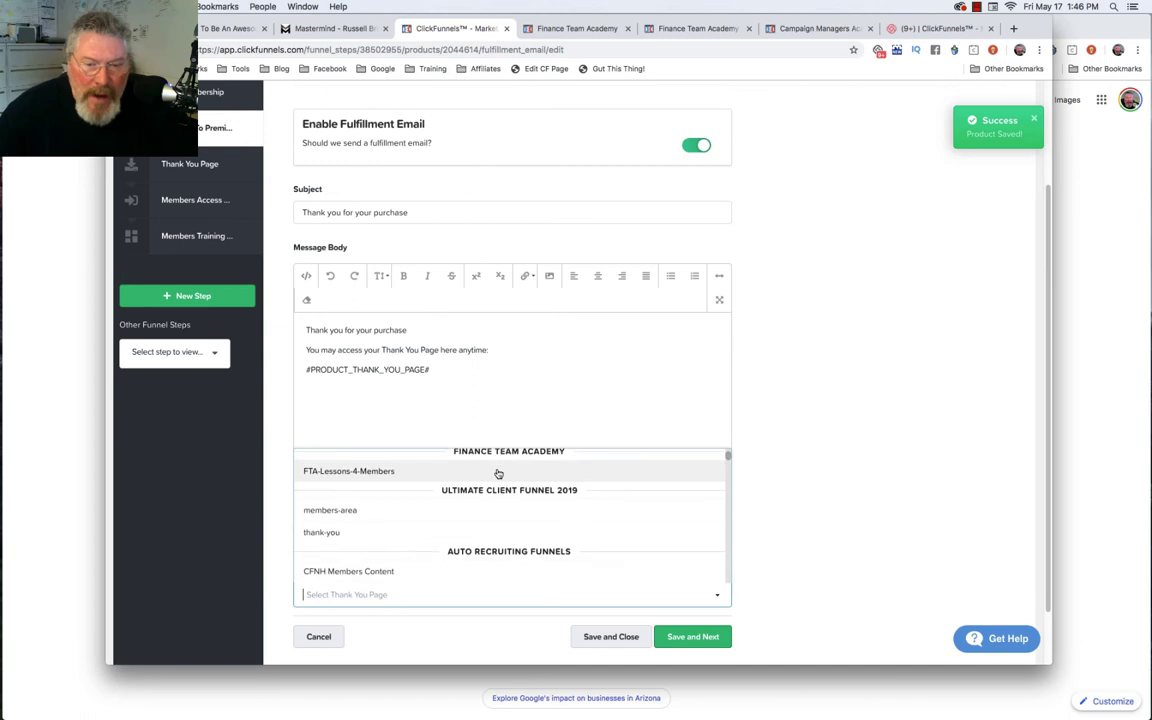
scroll(498, 474, down, 2)
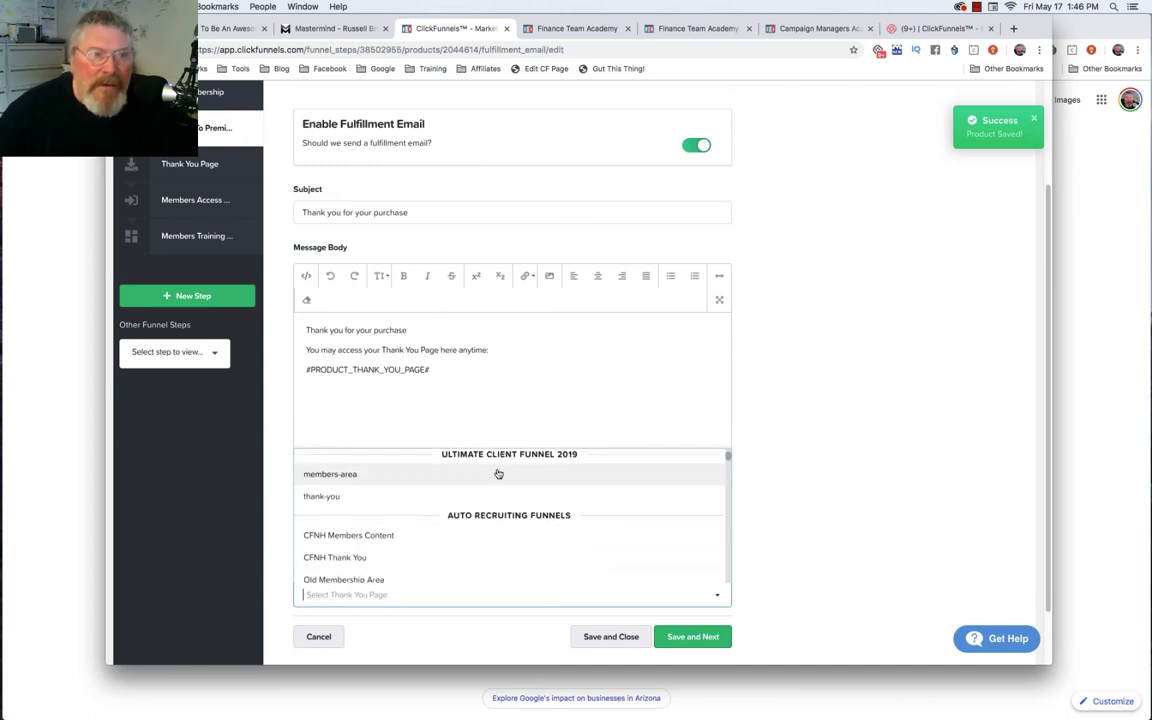
scroll(497, 473, down, 5)
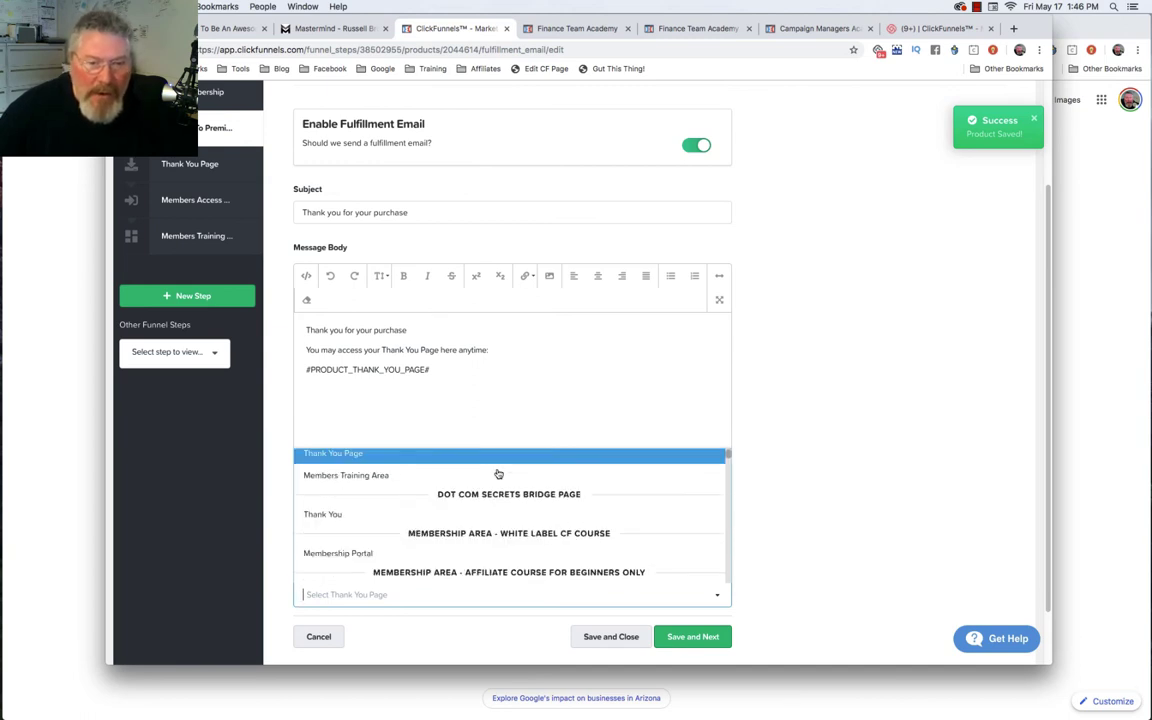
scroll(478, 477, up, 1)
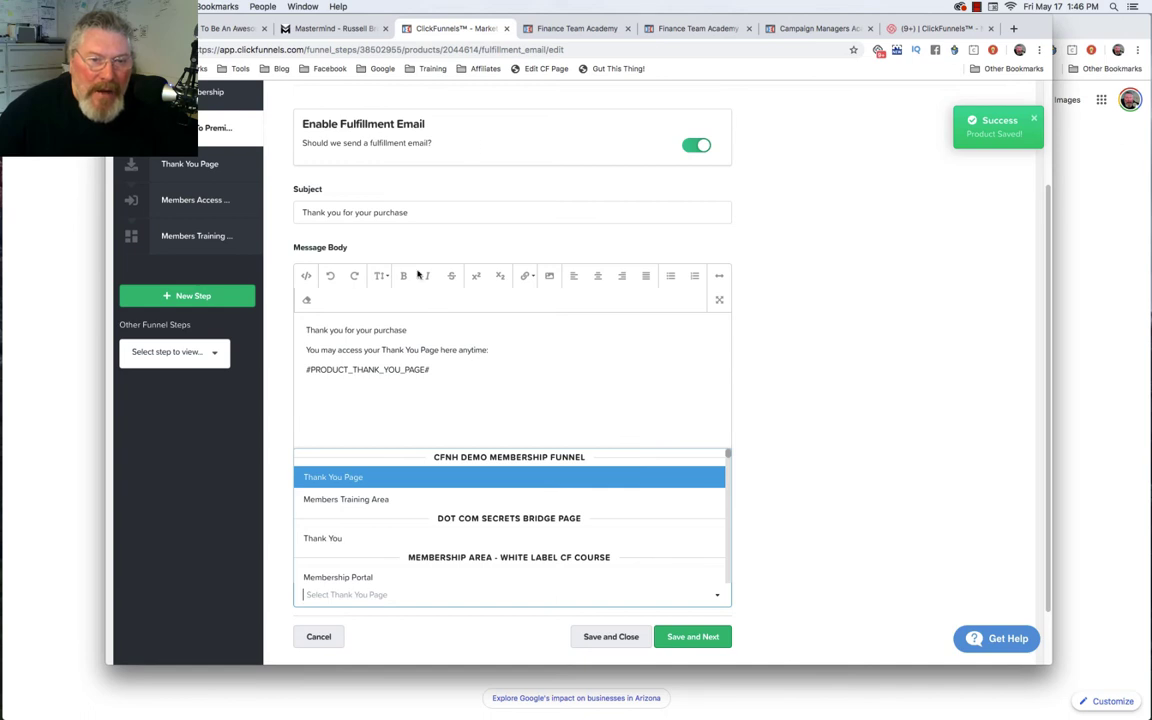
click(337, 501)
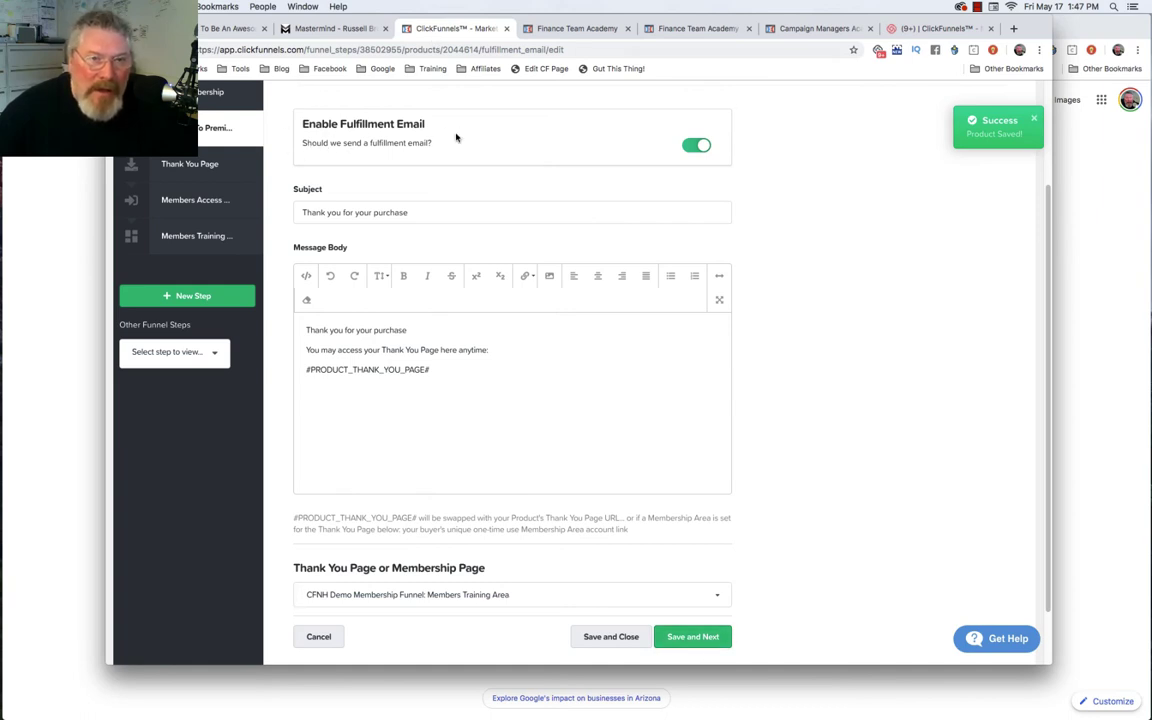
click(694, 146)
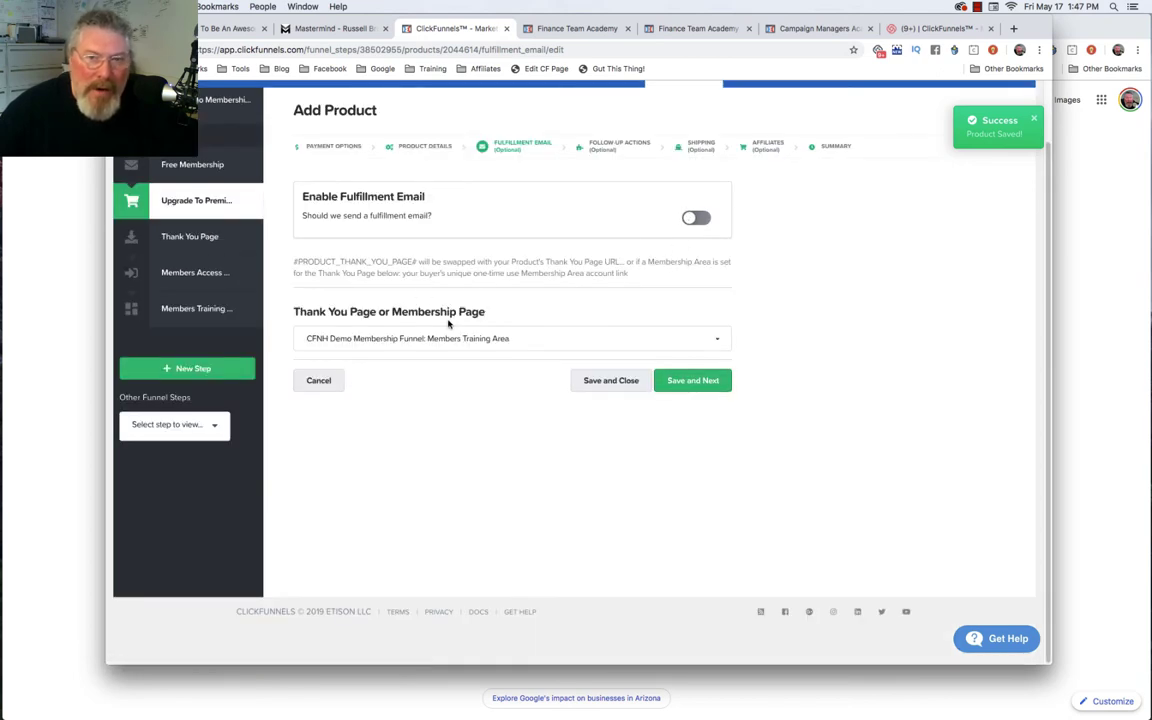
Set the product's follow-up action to Actionetics with Add To List, browse the available lists, and save and close the product.
click(619, 146)
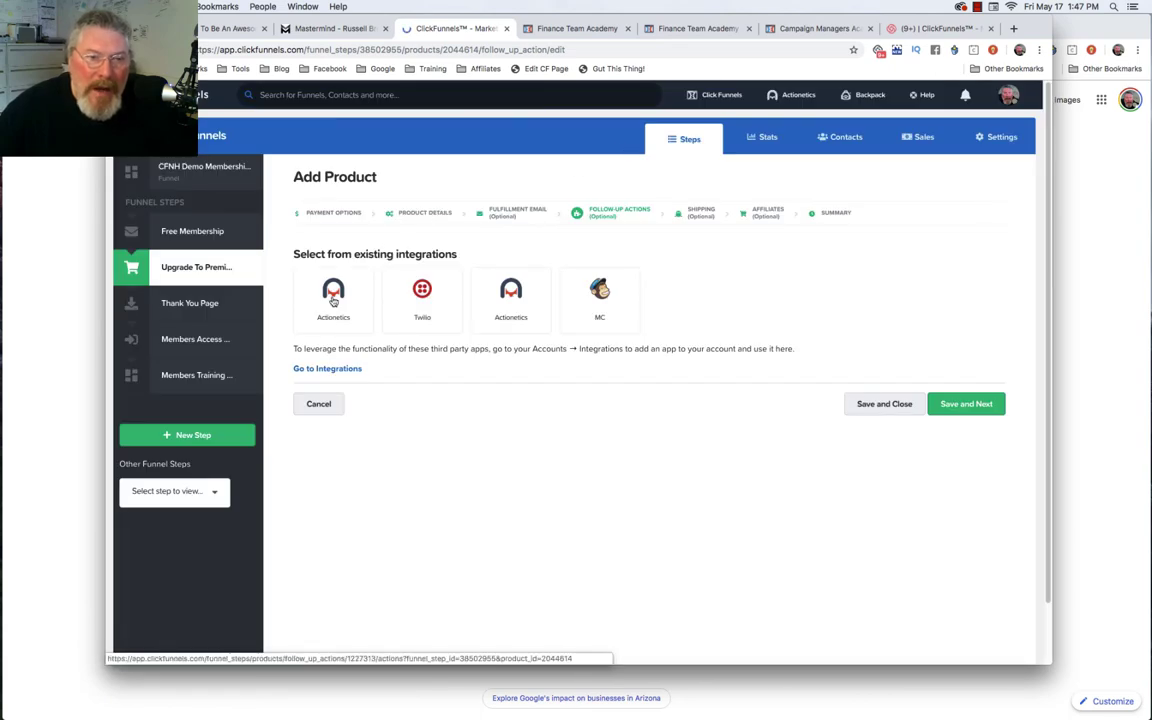
click(333, 300)
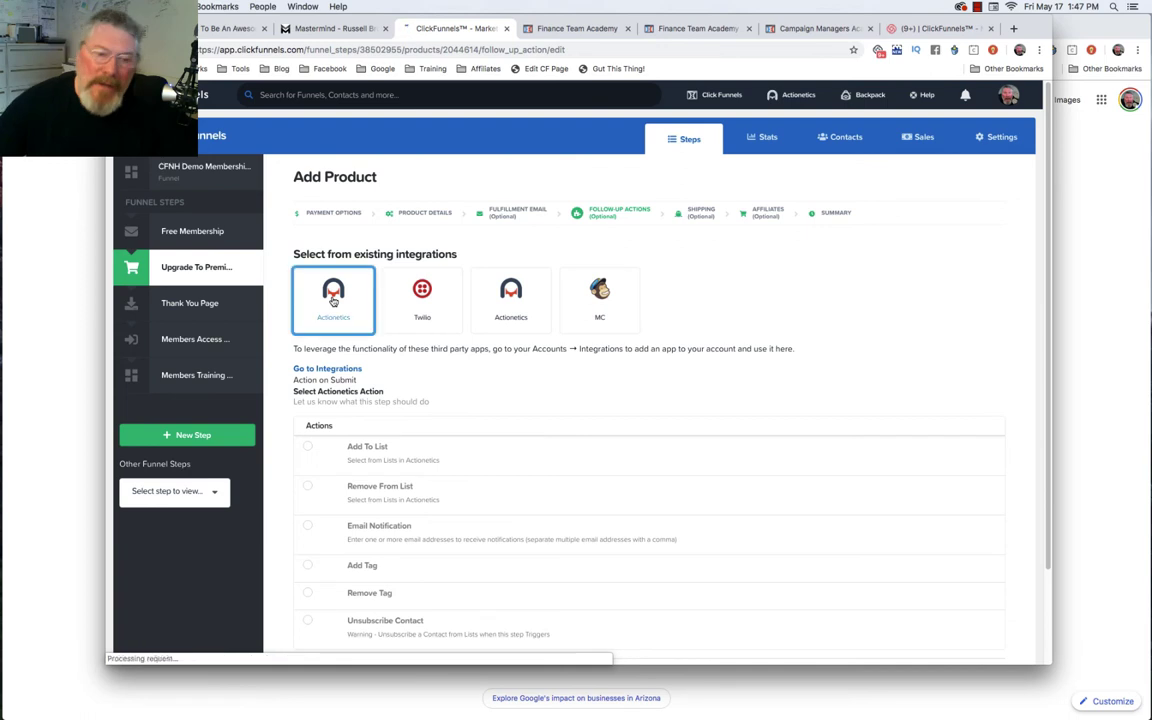
click(200, 270)
click(309, 451)
scroll(462, 430, down, 1)
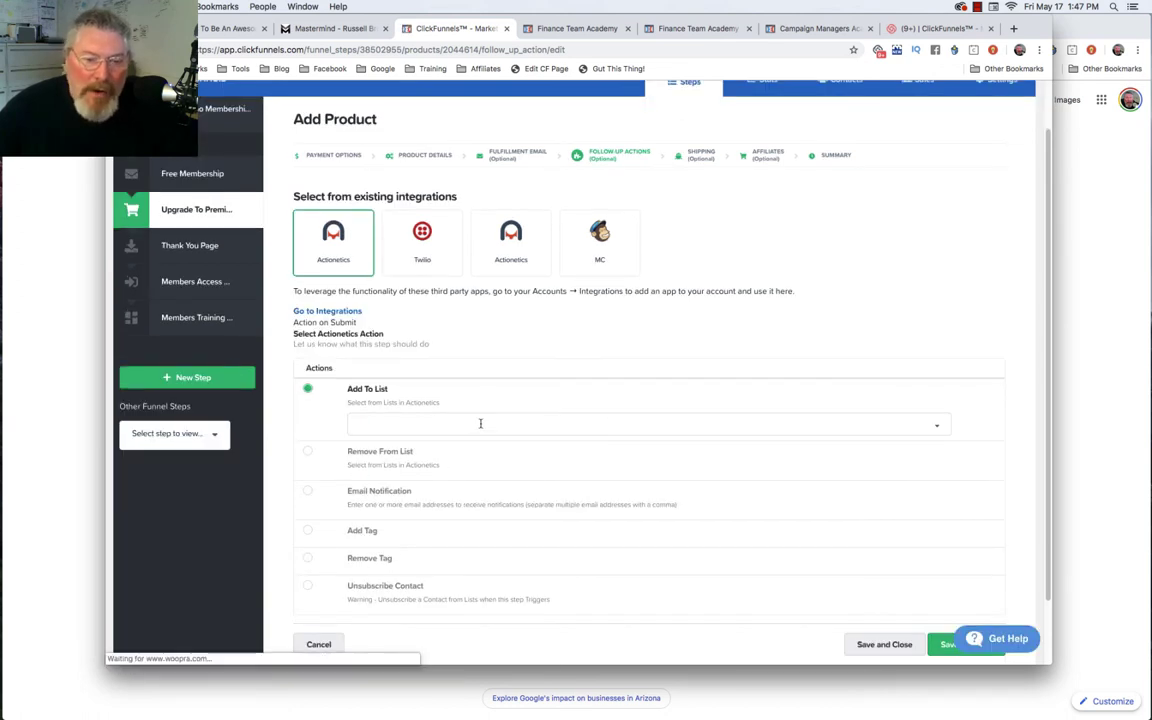
click(480, 423)
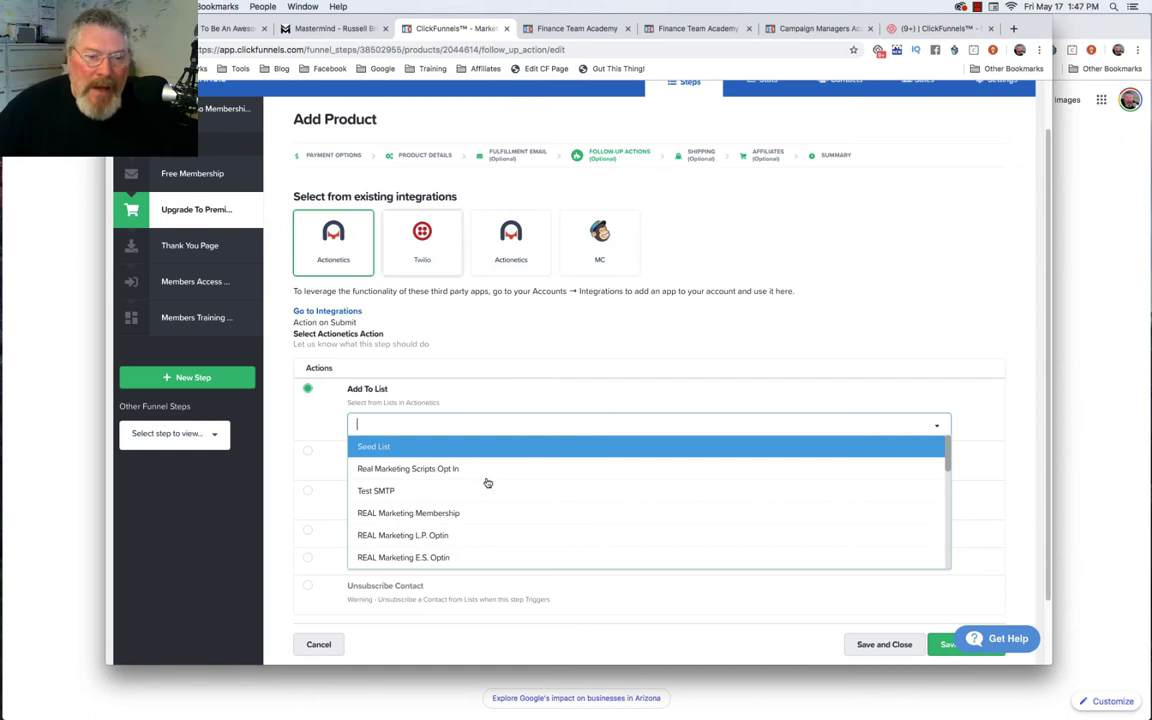
click(863, 643)
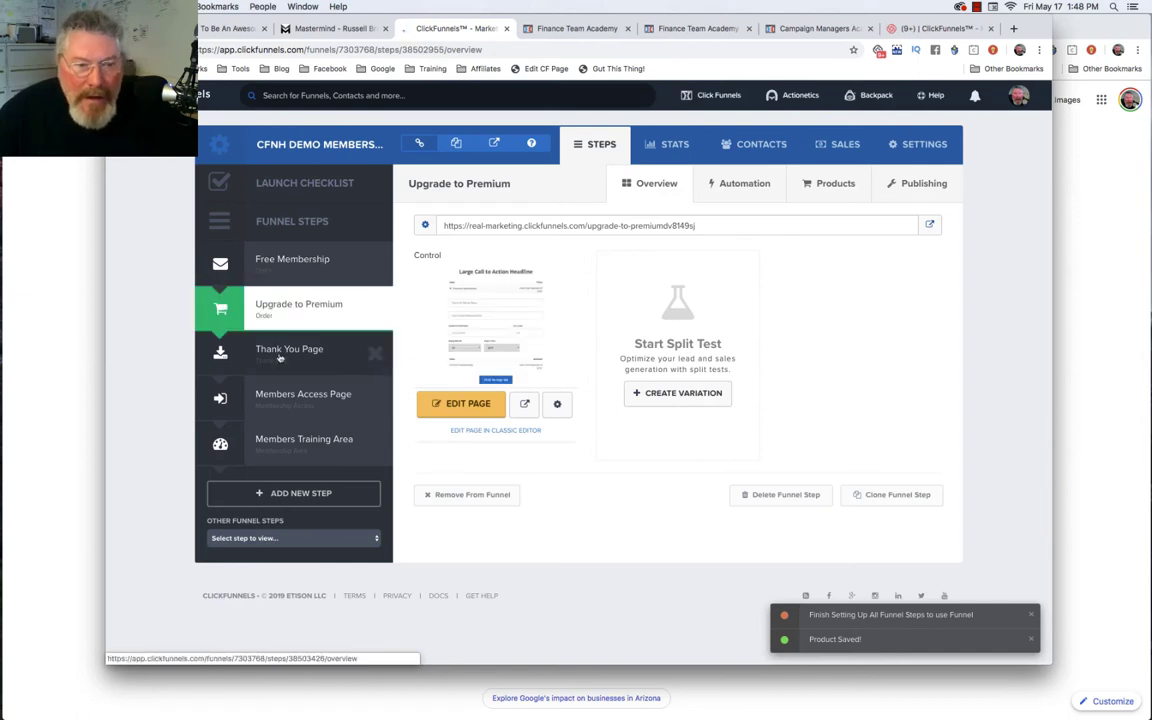
Edit the Thank You Page and set the "Click to Sign Up" button to go to the members training area URL.
click(279, 356)
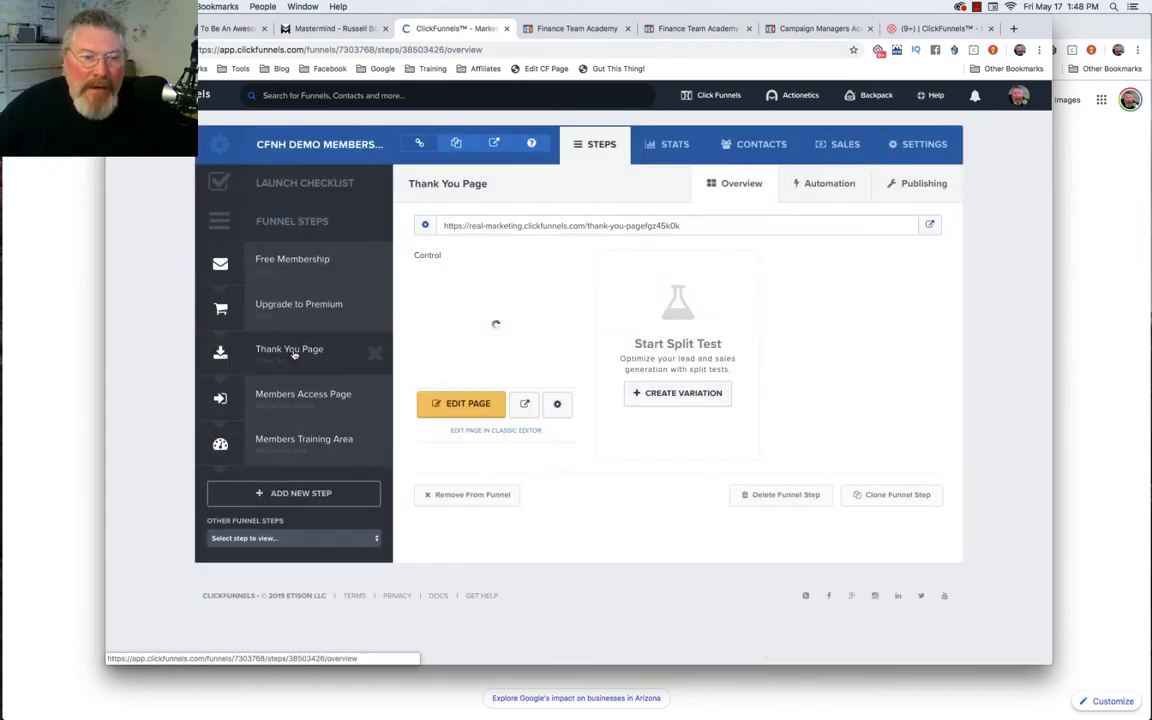
click(454, 408)
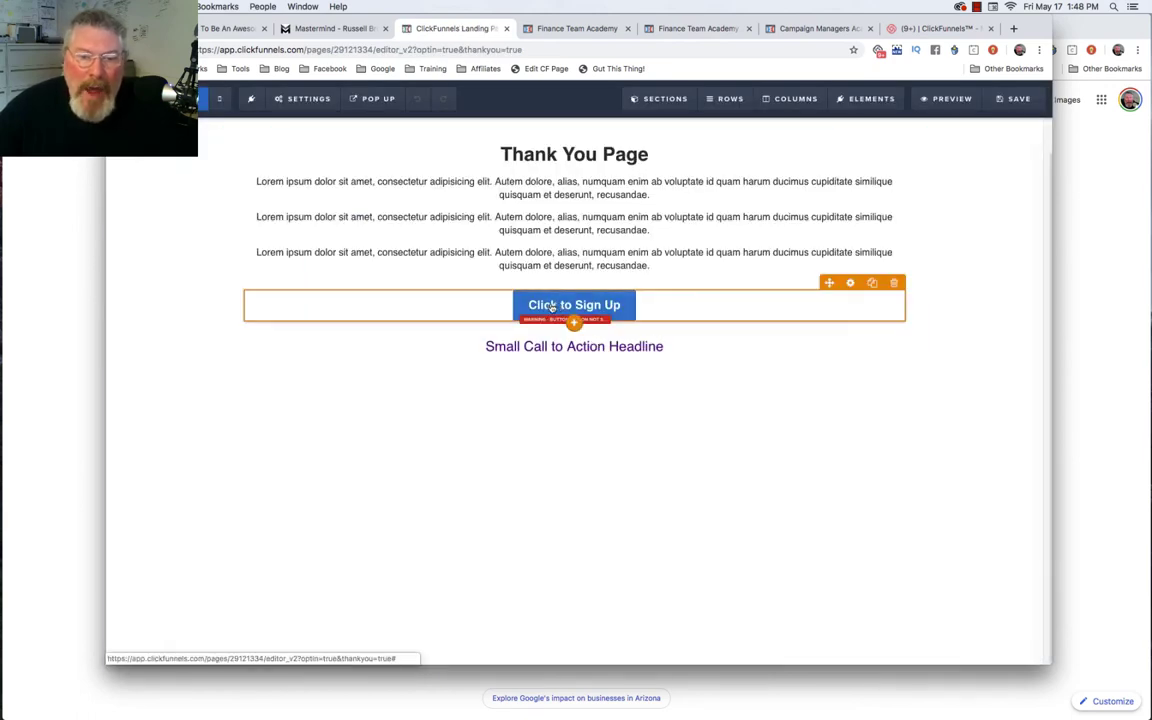
click(558, 307)
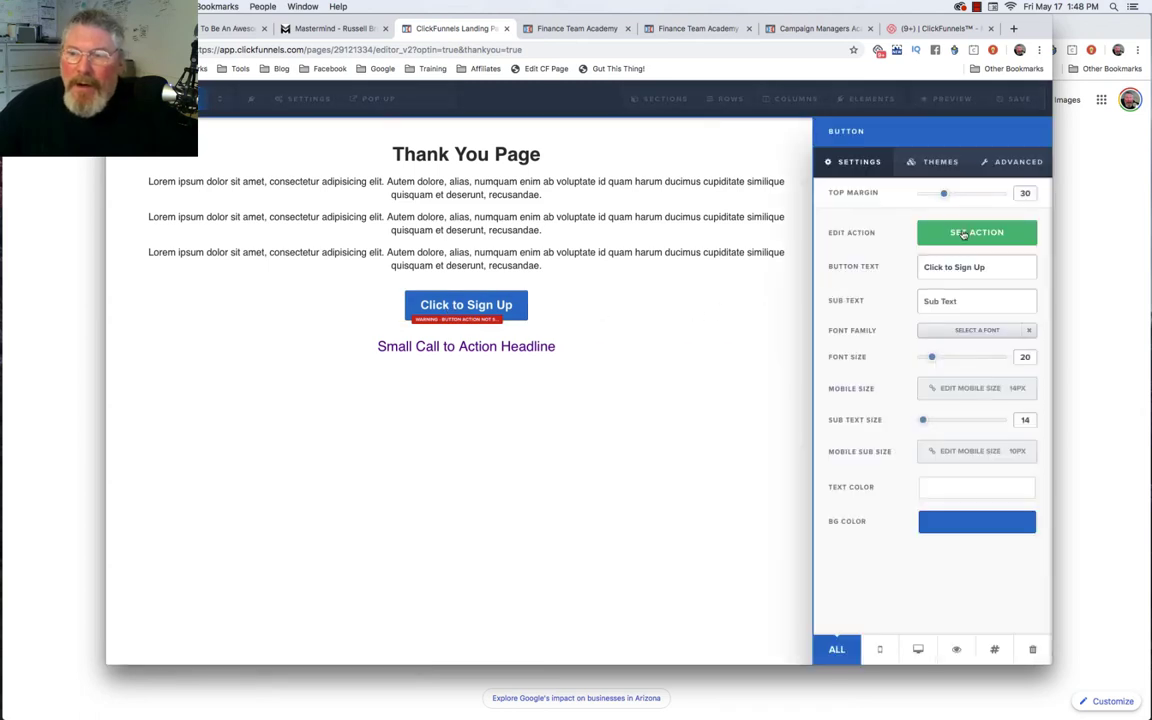
click(940, 232)
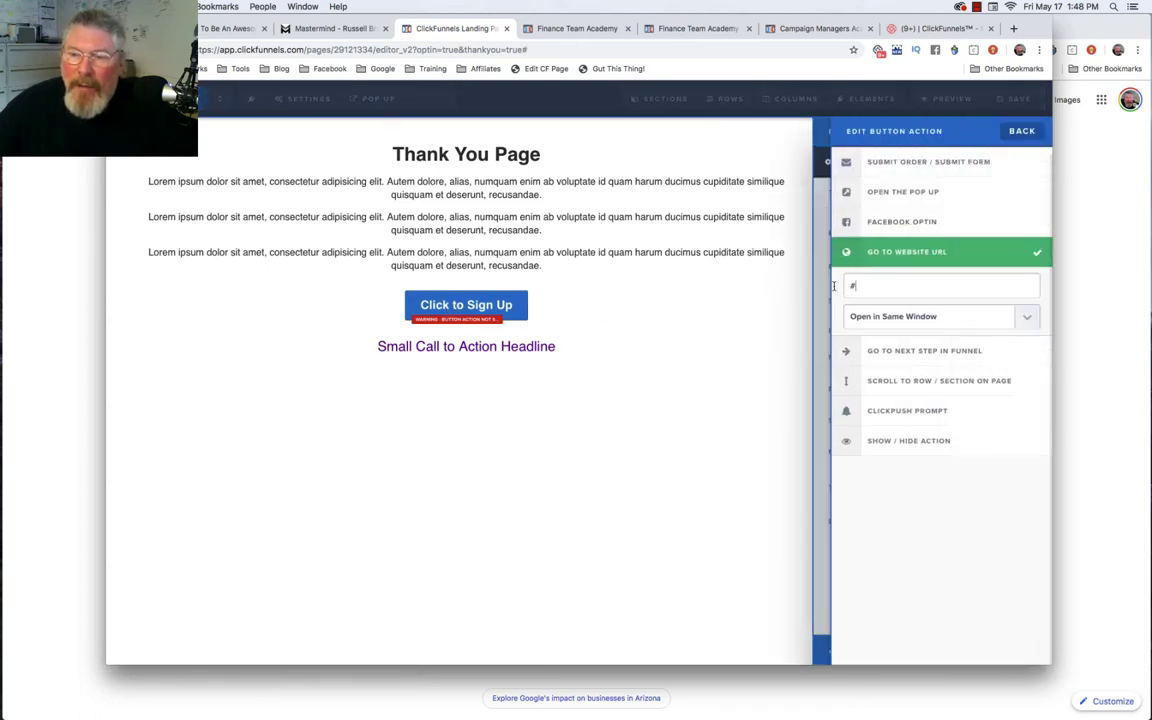
click(880, 286)
key(ctrl+v)
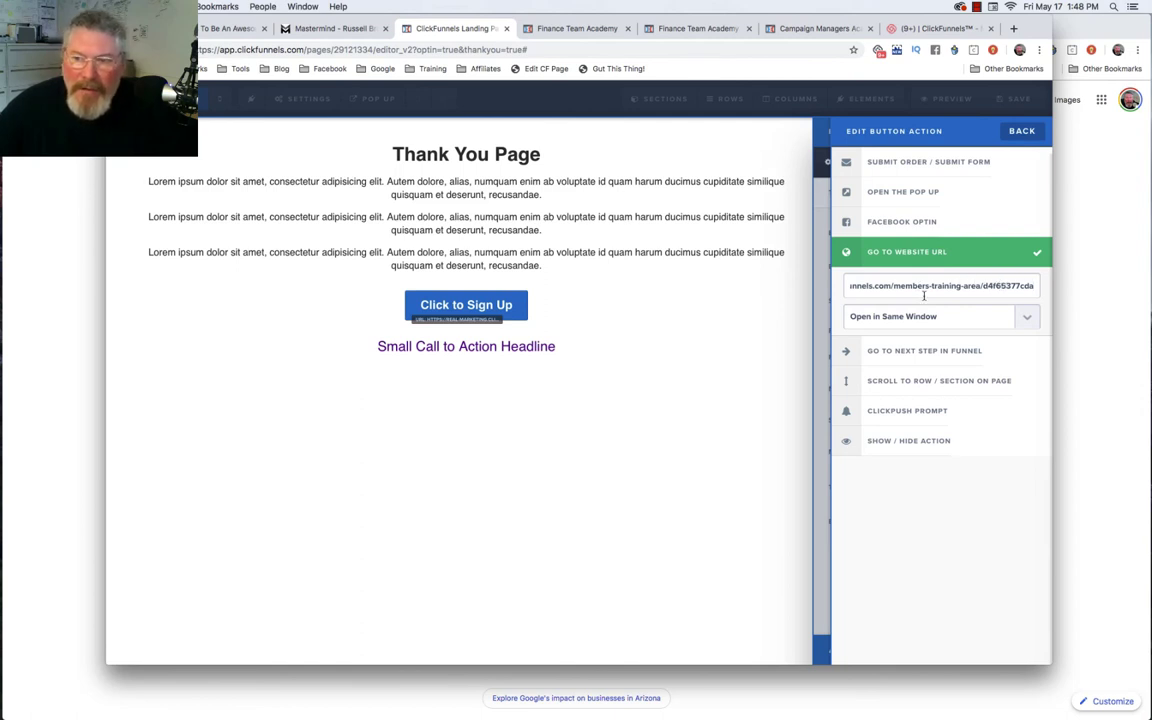
click(625, 332)
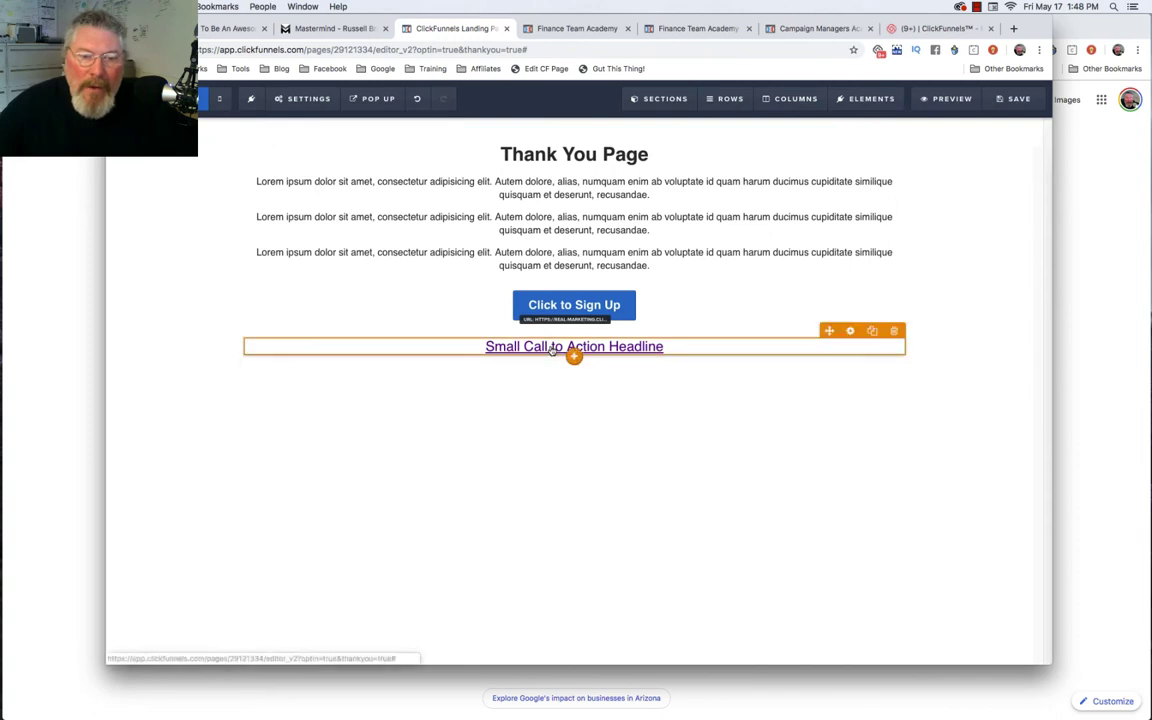
Link the "Small Call to Action Headline" text to the members training area URL and make the link open in a new window.
double_click(549, 347)
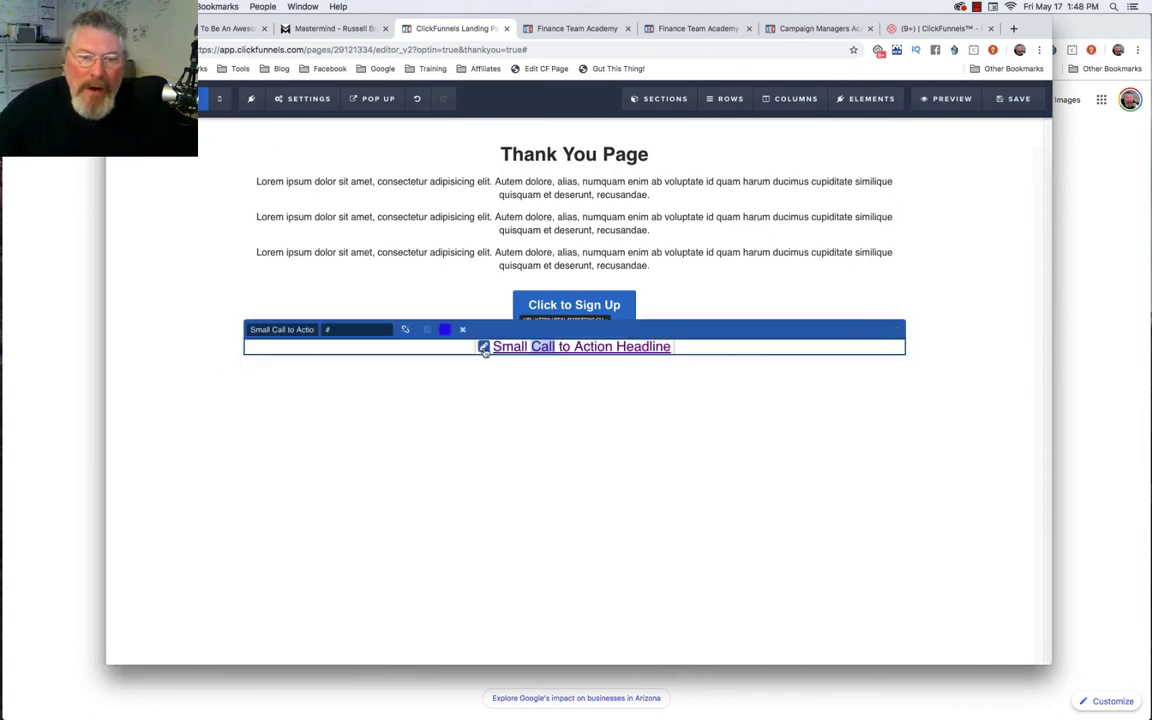
click(345, 329)
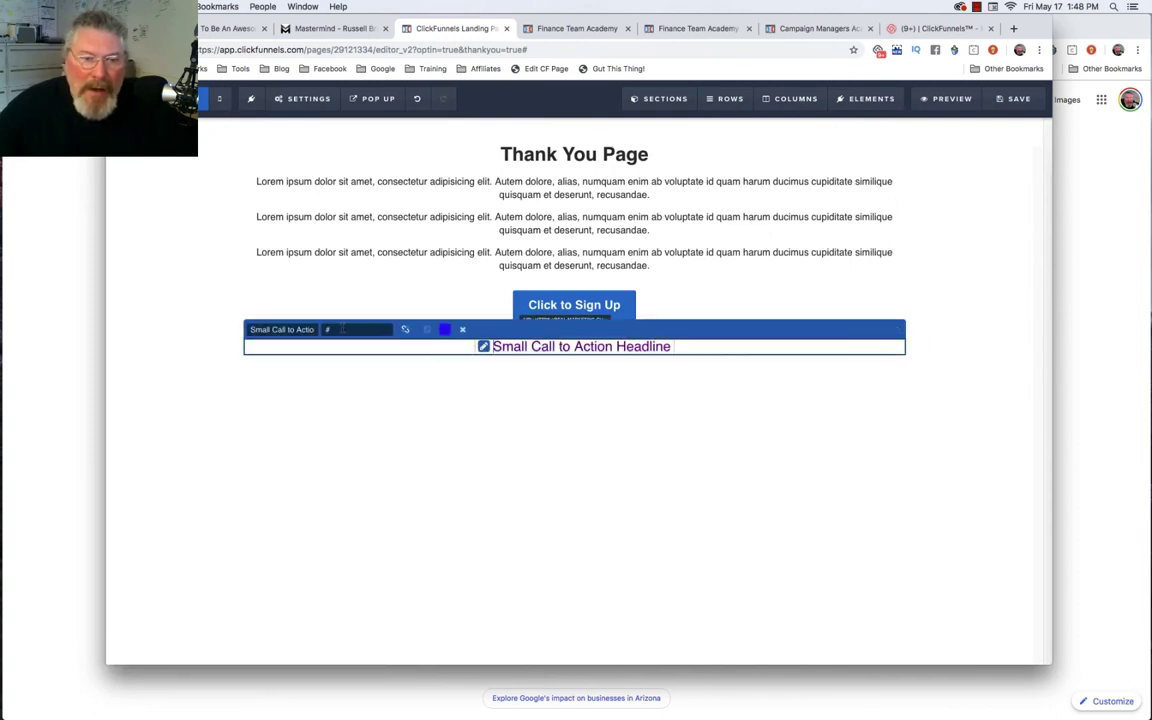
key(super+v)
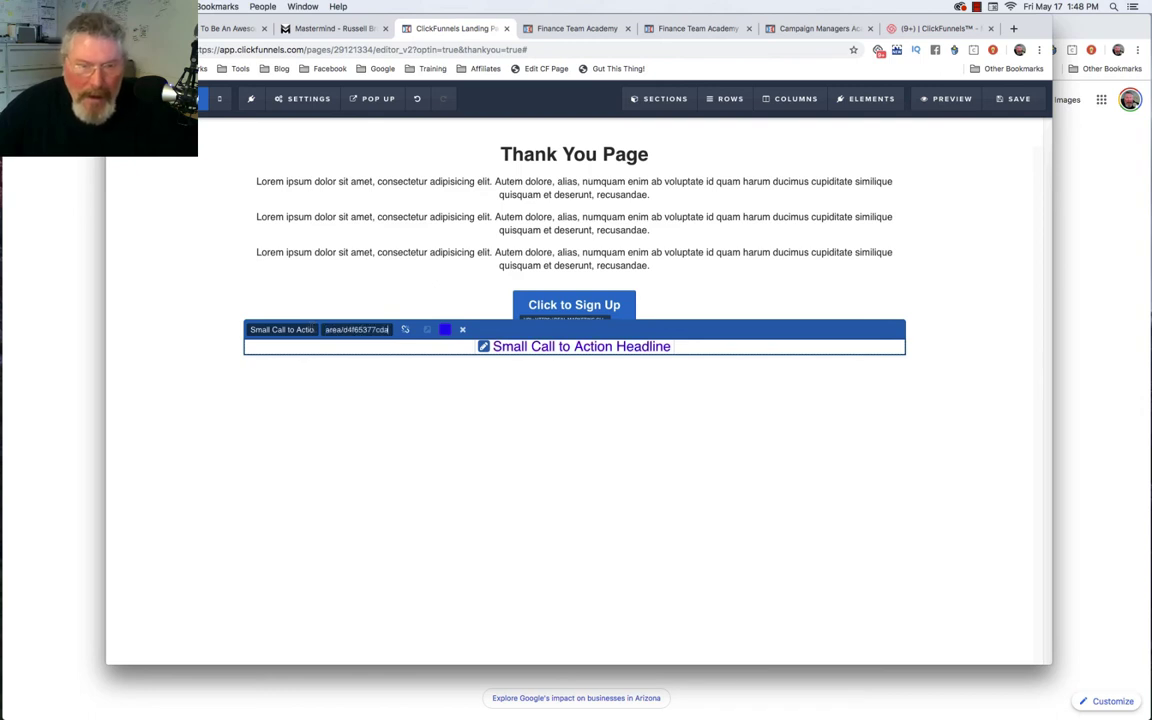
click(427, 330)
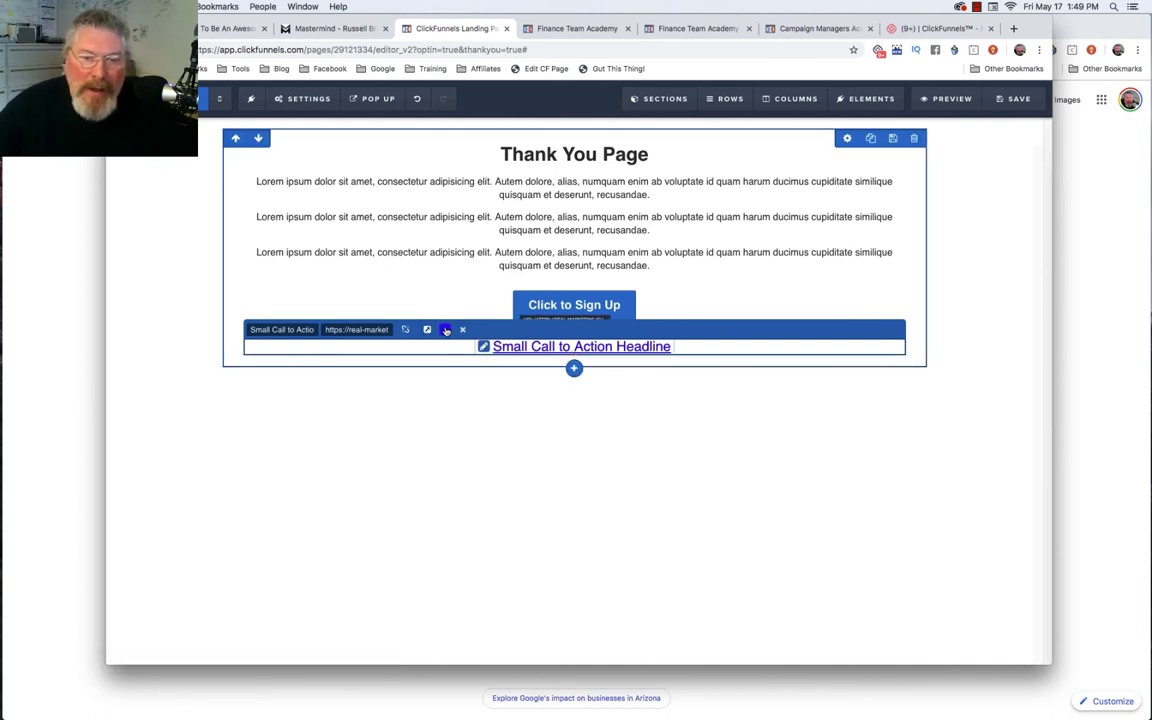
click(446, 330)
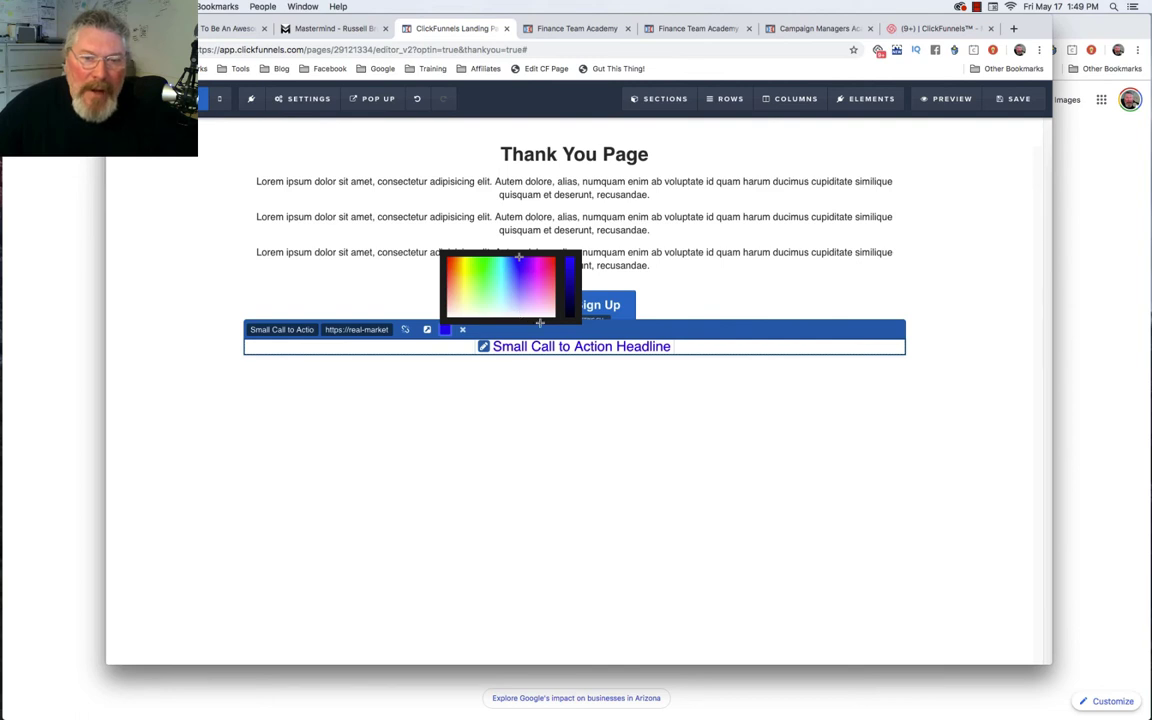
click(641, 347)
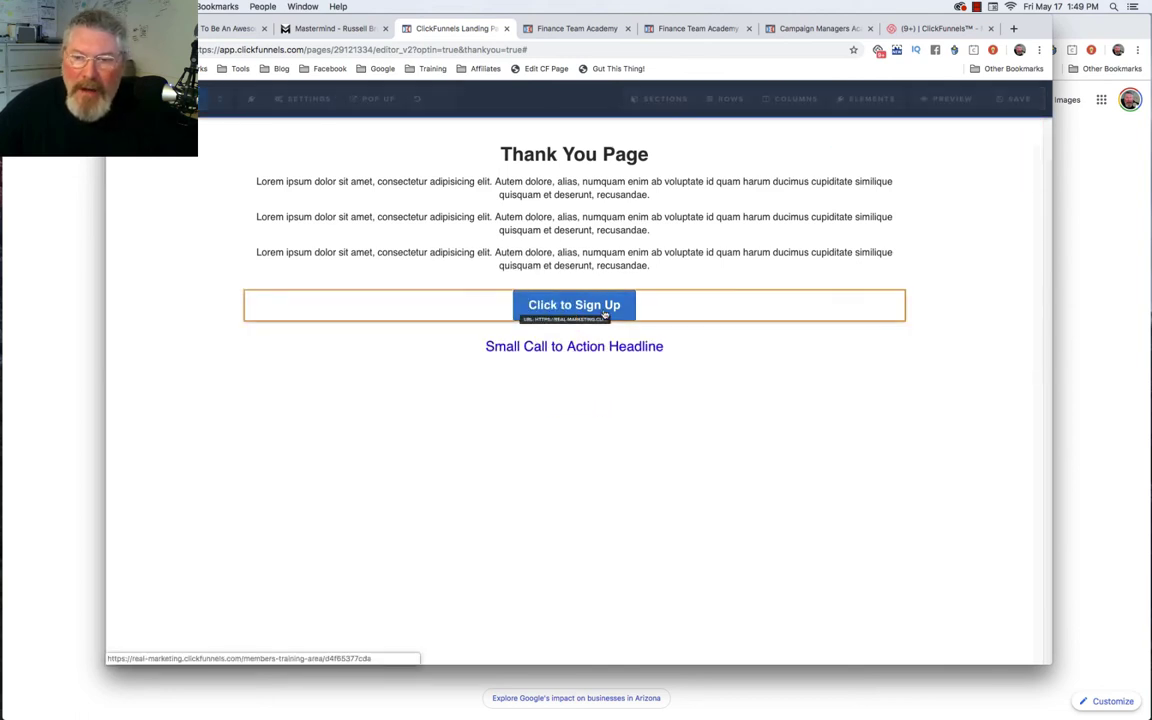
Set the "Click to Sign Up" button's link to open in a new tab/window, save the page, and return to the funnel steps.
click(604, 314)
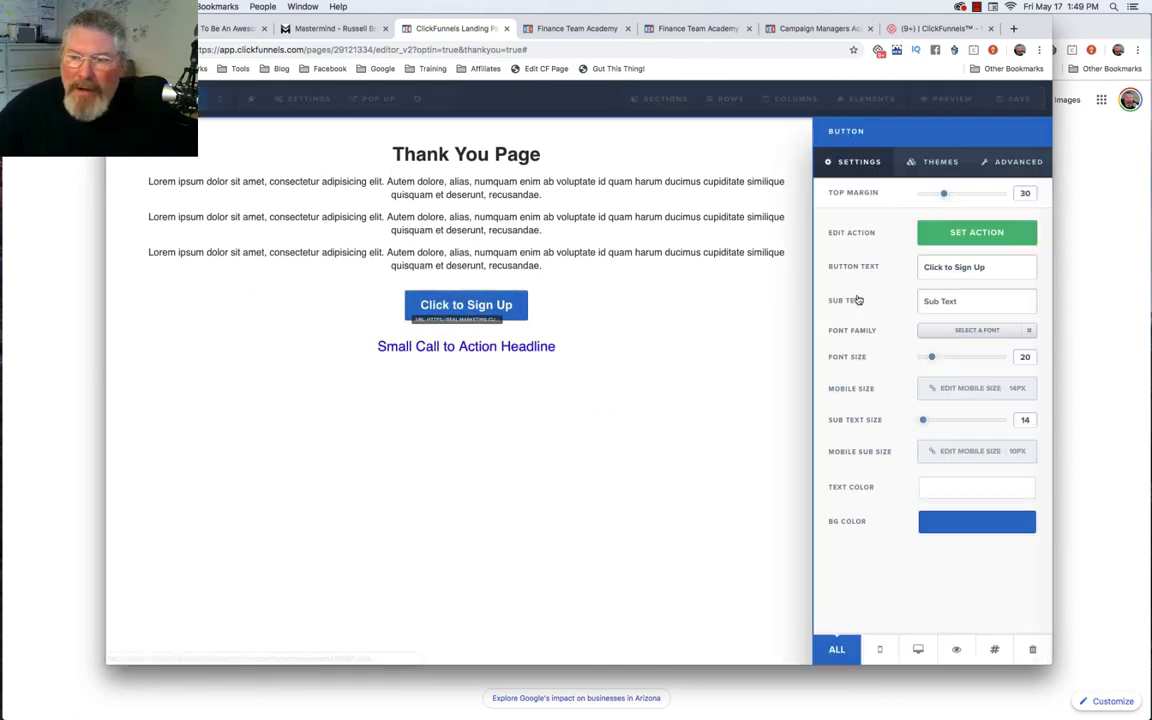
click(974, 236)
click(919, 318)
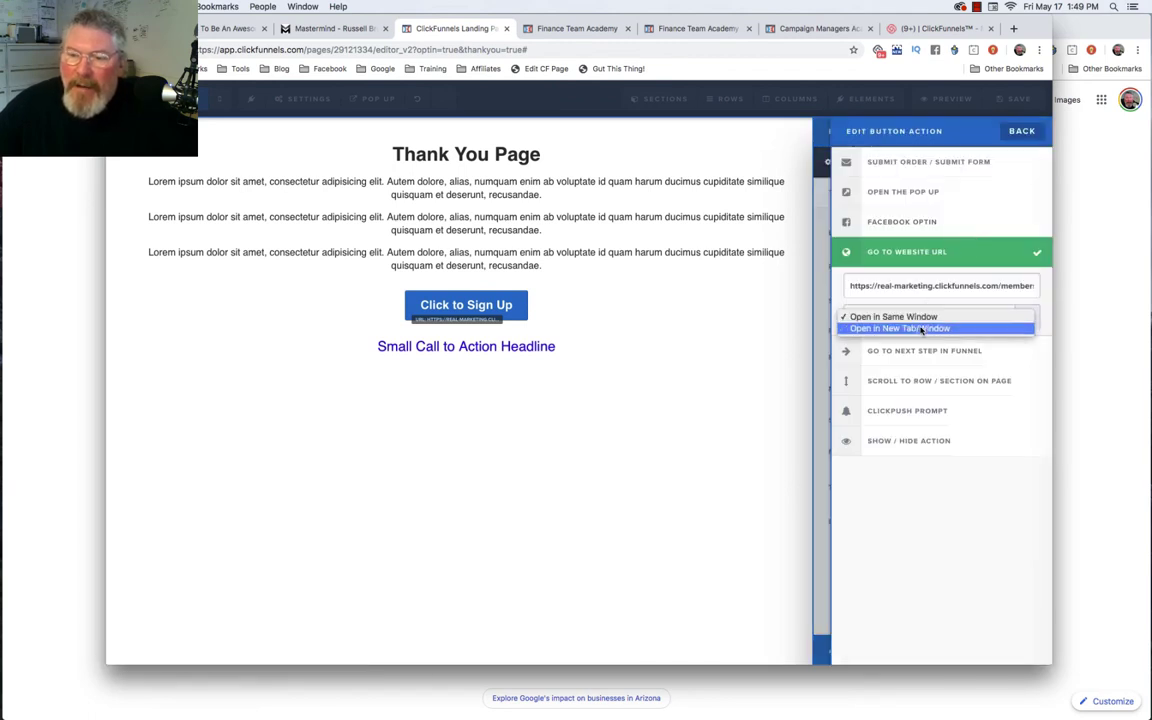
click(950, 329)
click(653, 340)
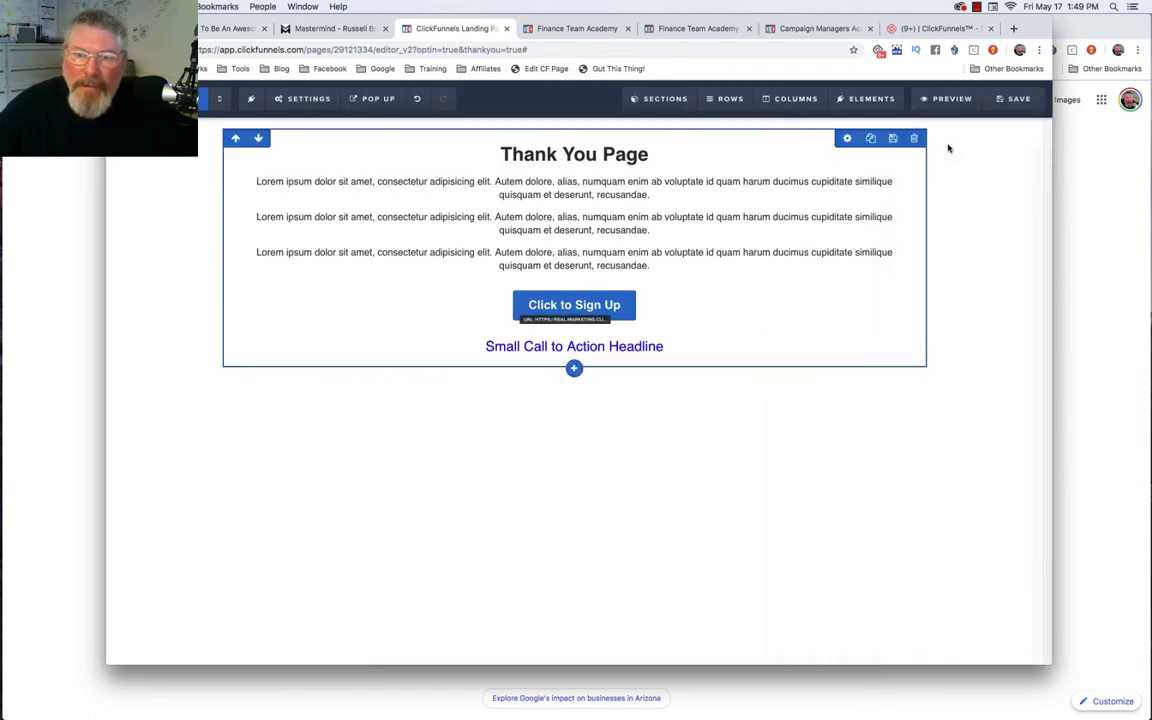
click(1010, 101)
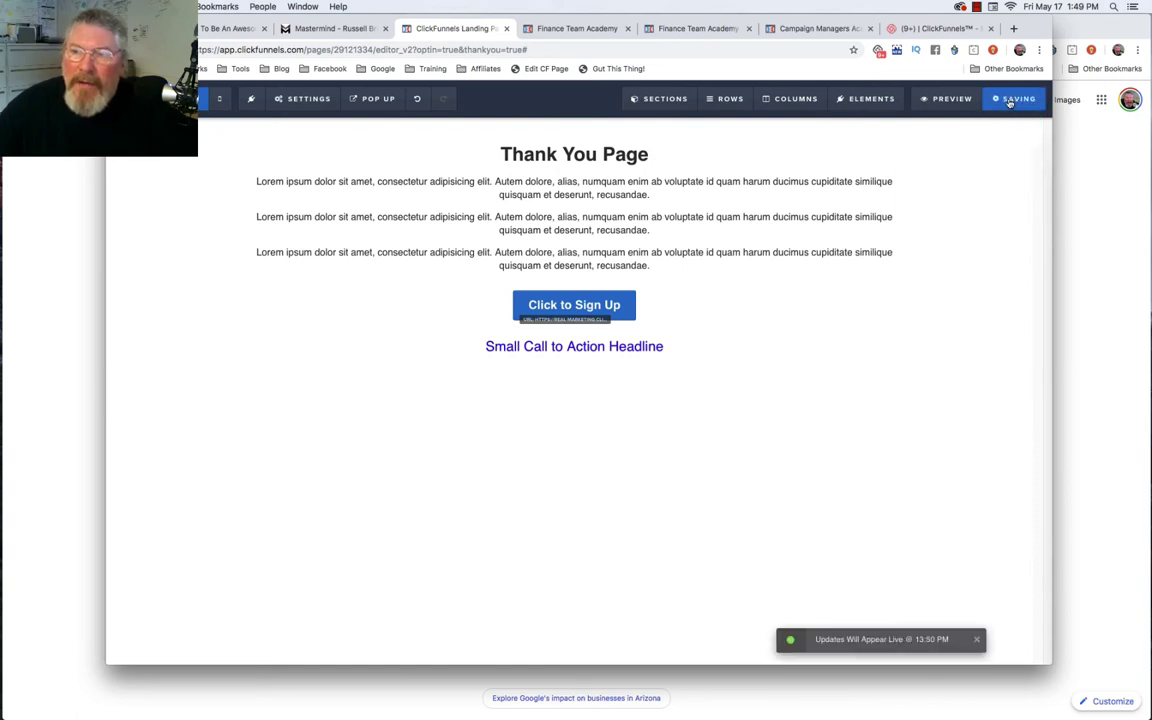
click(203, 98)
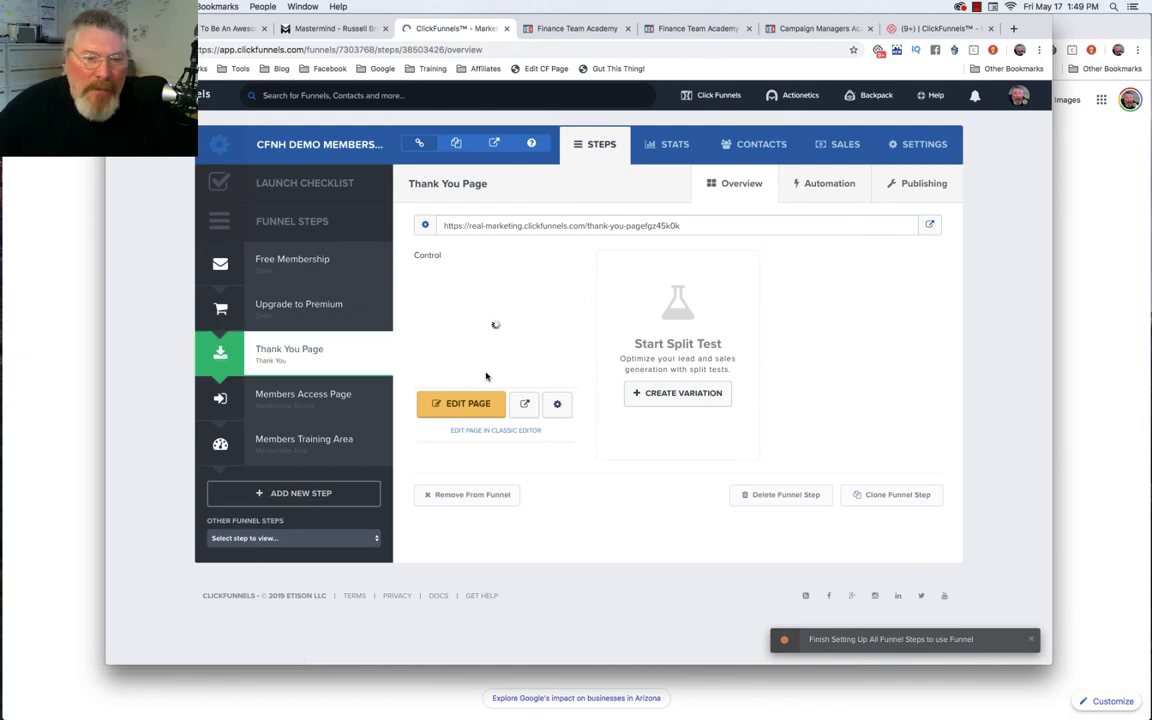
Opt in on the live Free Membership page with a test e-mail address and check the funnel's contacts for the signup.
click(290, 263)
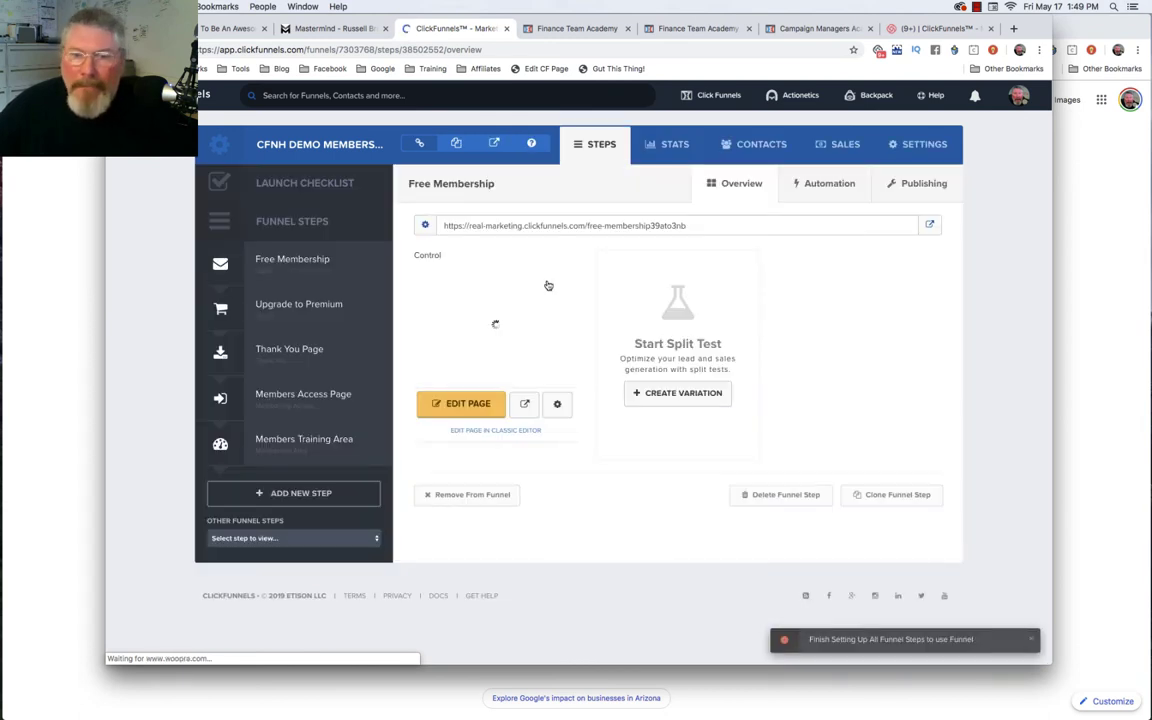
click(930, 226)
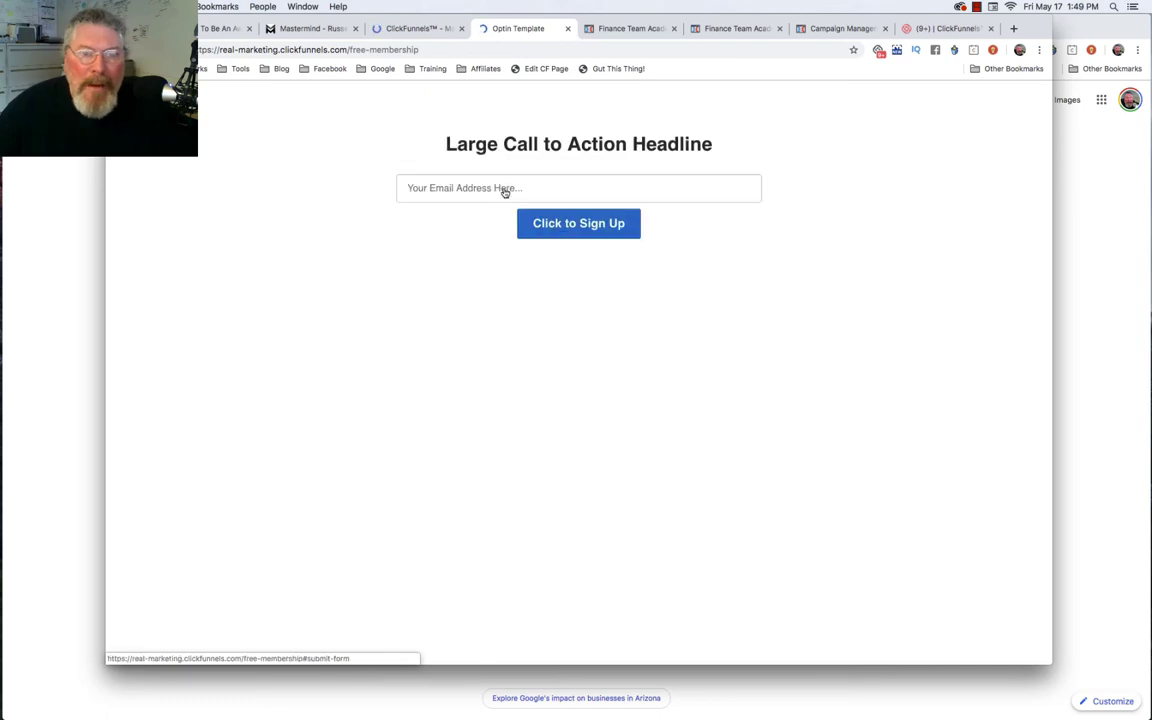
click(507, 190)
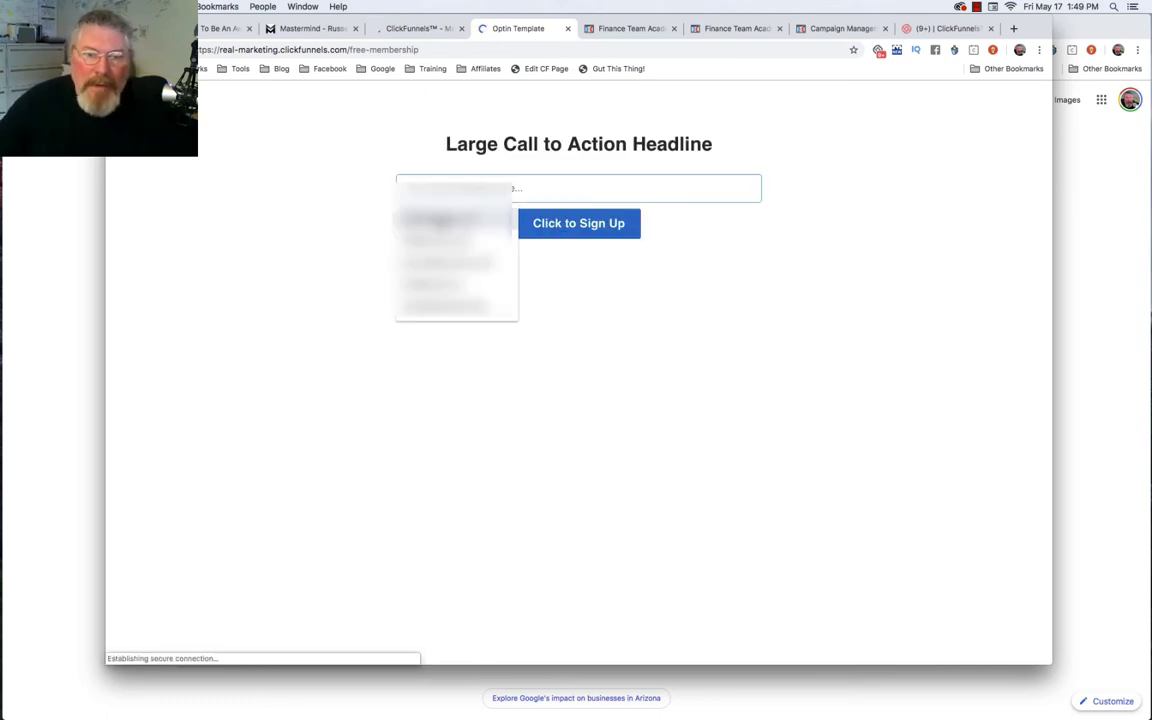
click(440, 218)
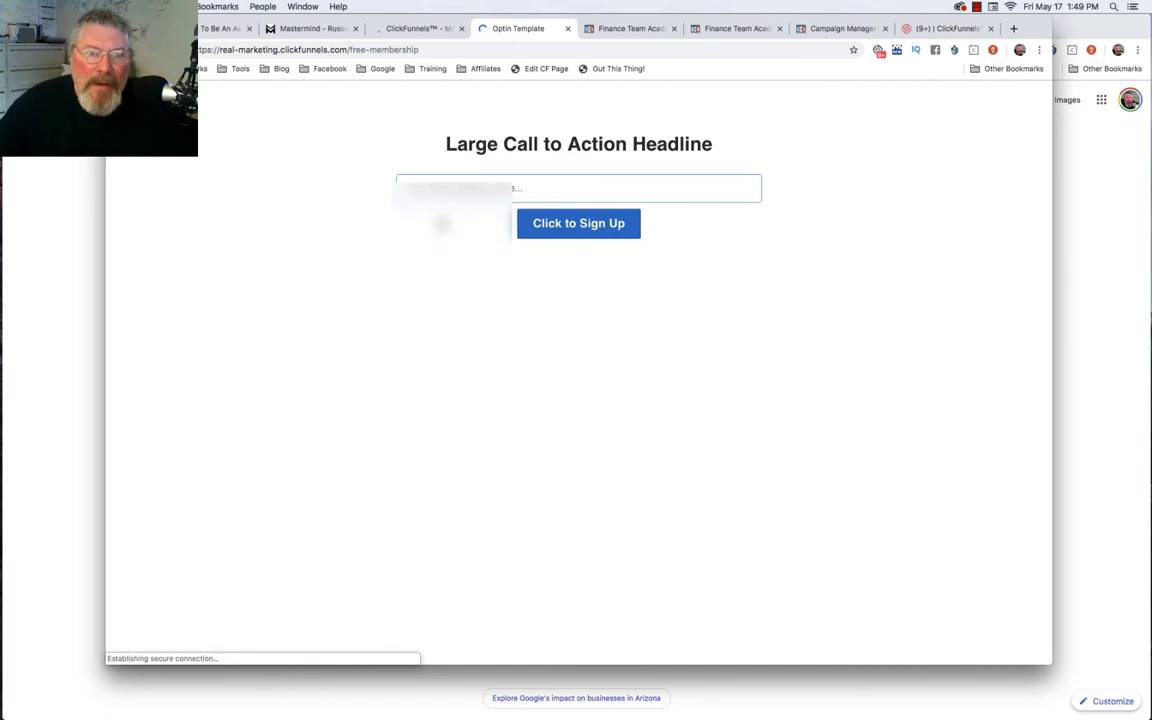
click(560, 224)
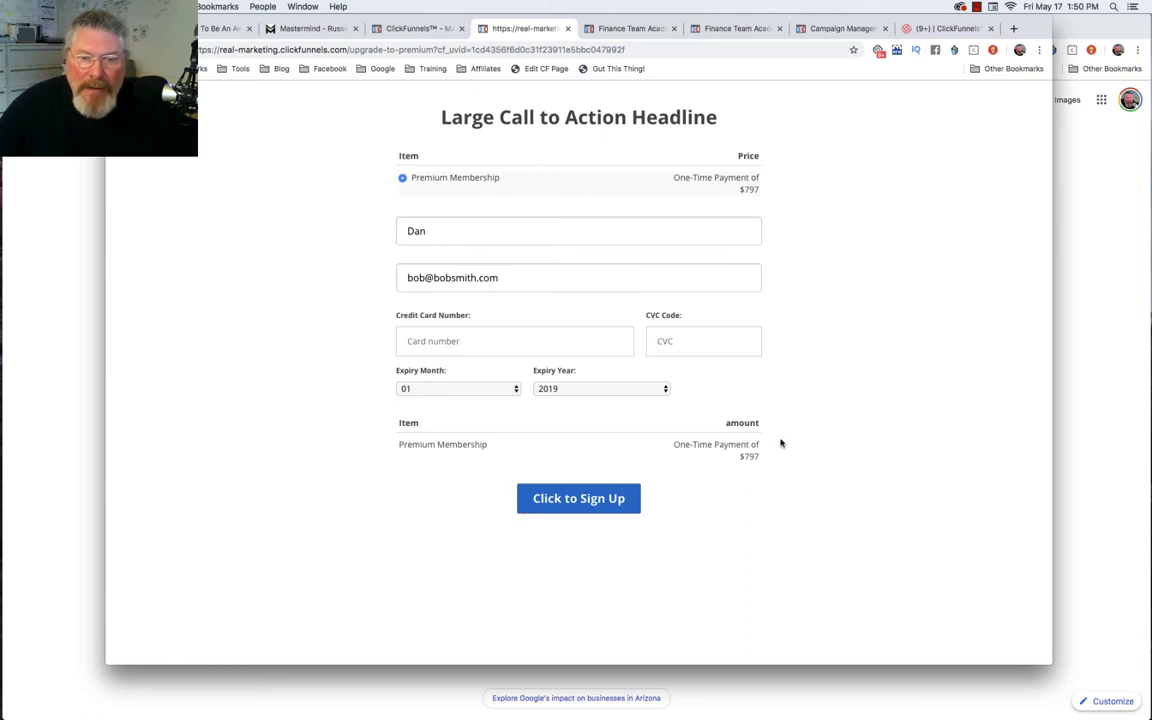
click(418, 28)
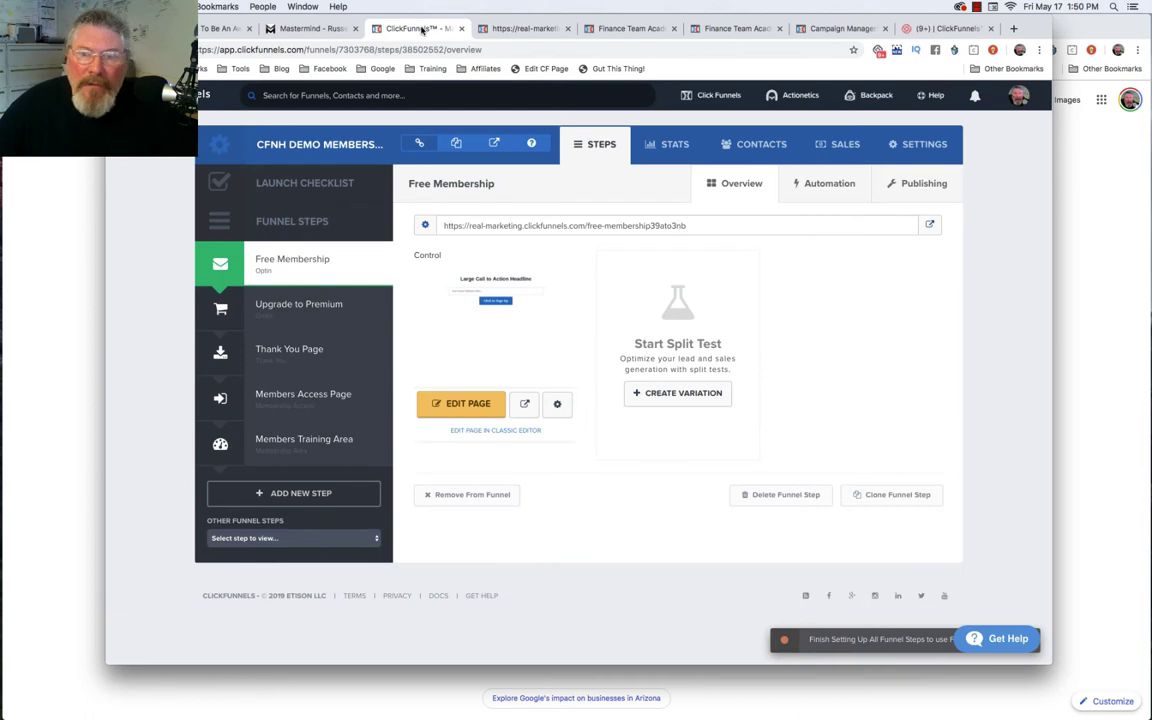
click(763, 146)
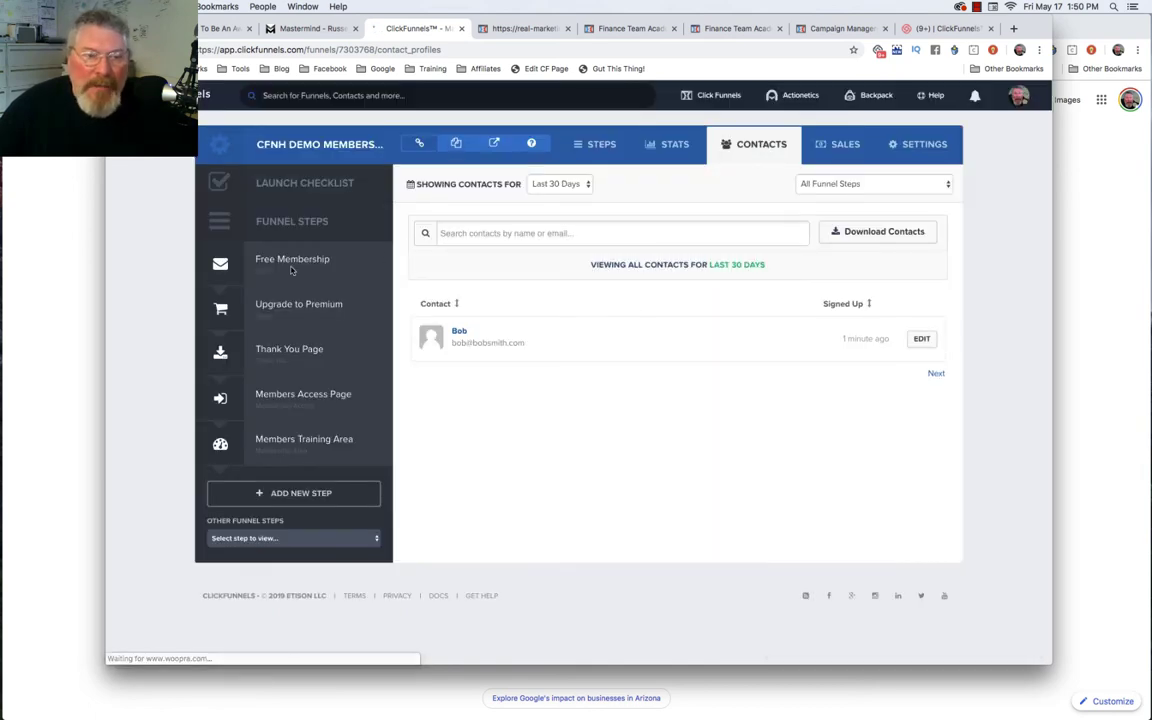
Turn on Stripe test mode in the funnel settings, save them, and return to the reloaded Upgrade to Premium order page.
click(921, 145)
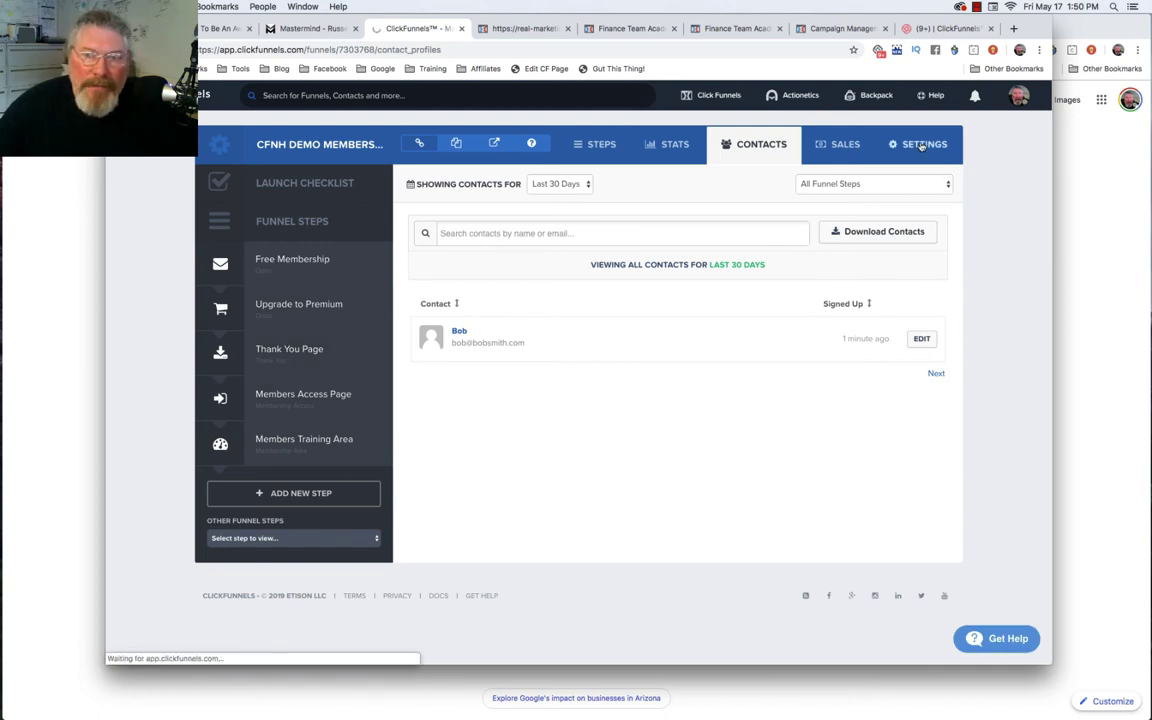
scroll(618, 298, down, 3)
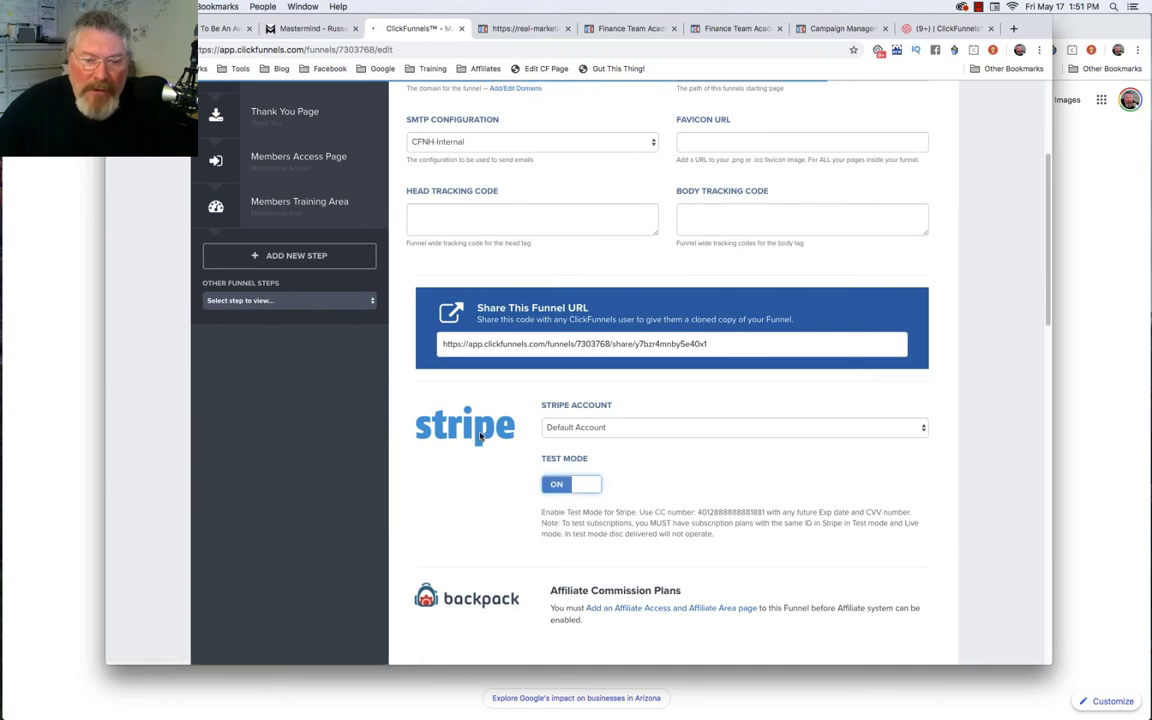
scroll(601, 432, down, 10)
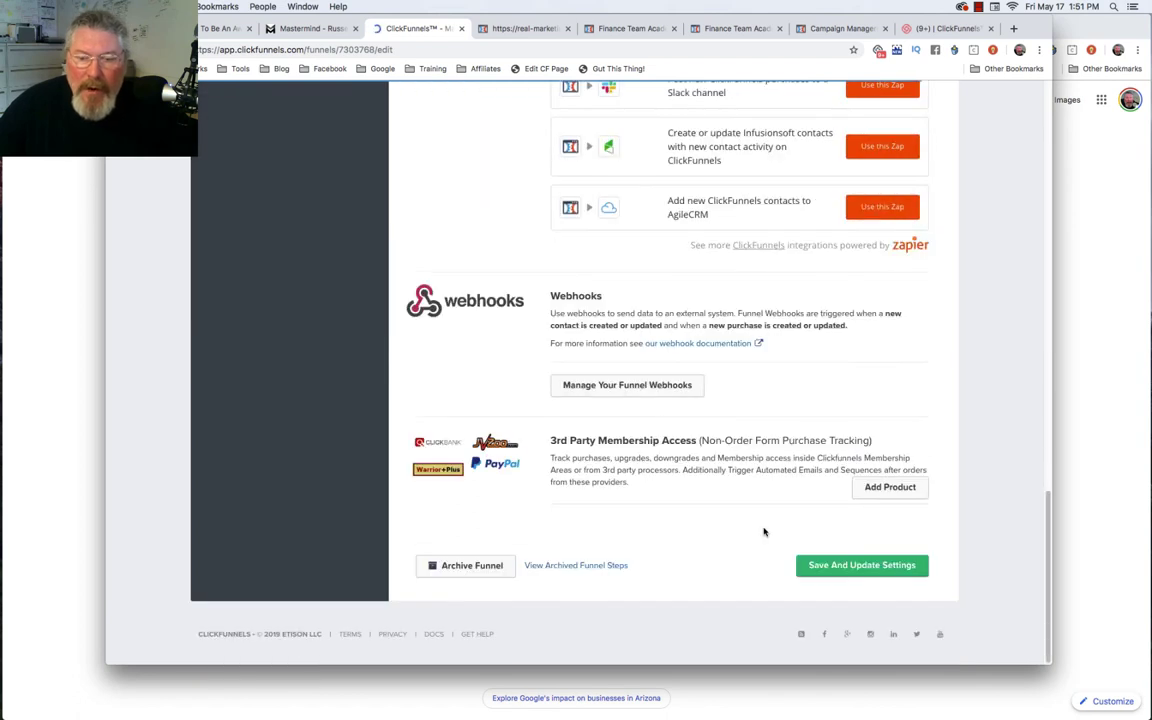
click(861, 566)
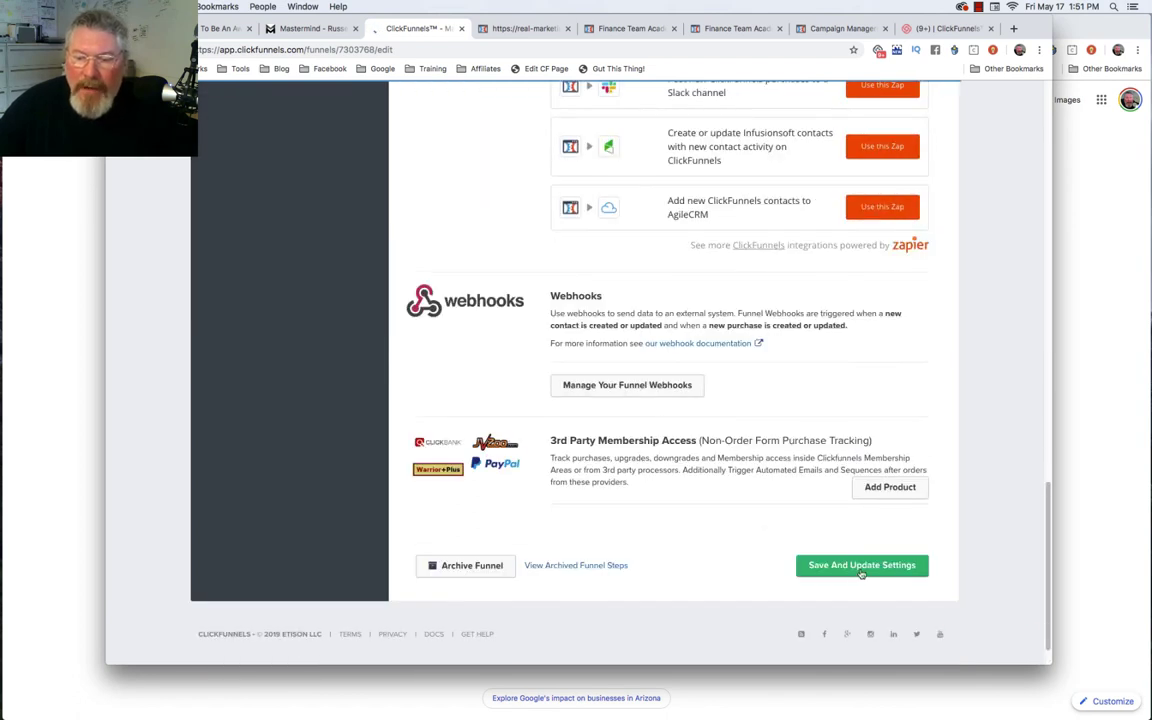
click(860, 566)
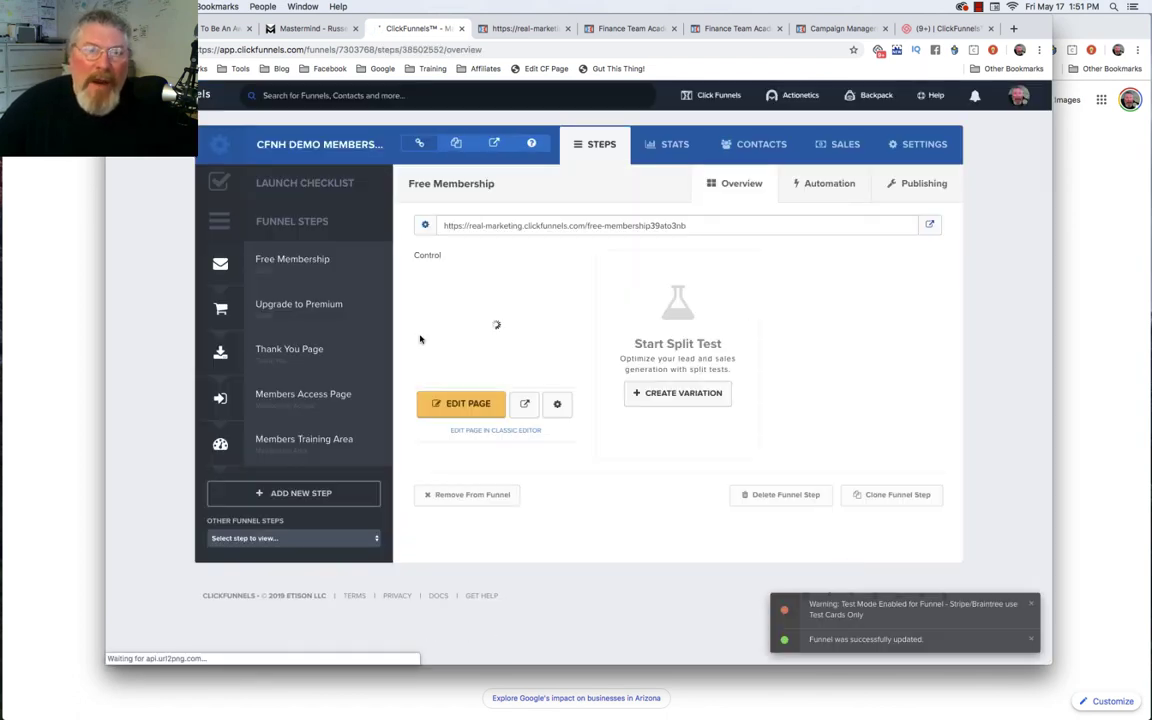
click(513, 30)
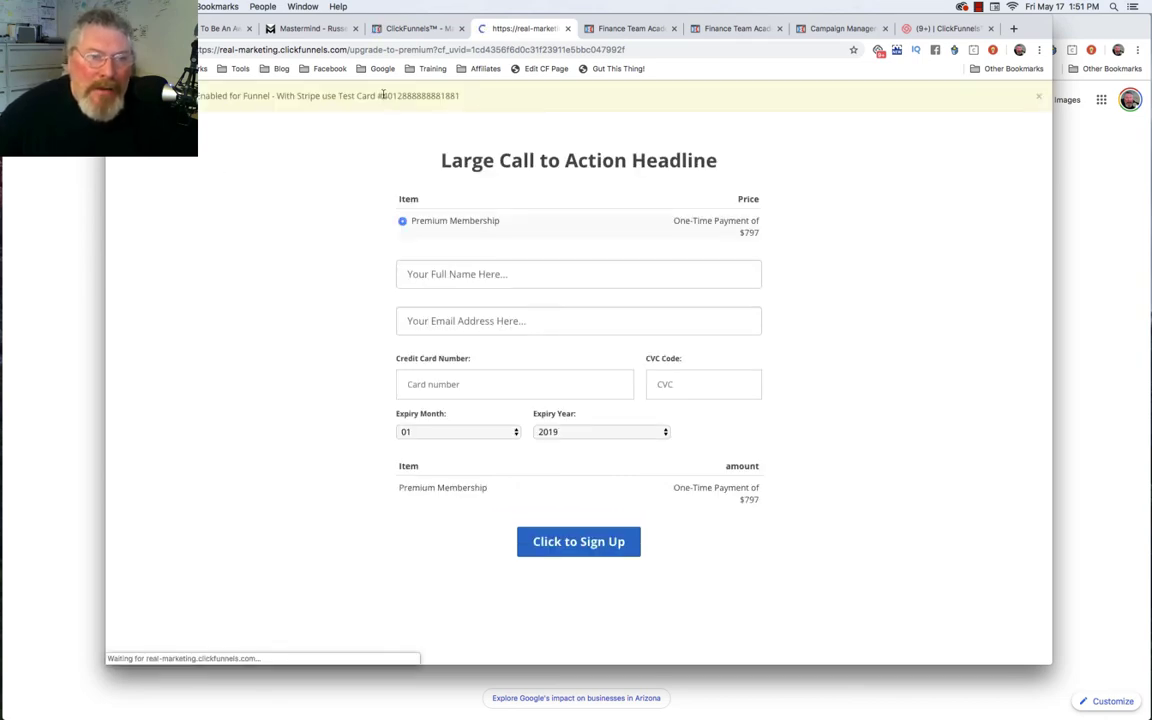
Submit the premium order form with a test name and e-mail, the Stripe test card number, a CVC code and expiry year 2021.
drag(383, 94, 470, 100)
key(super+c)
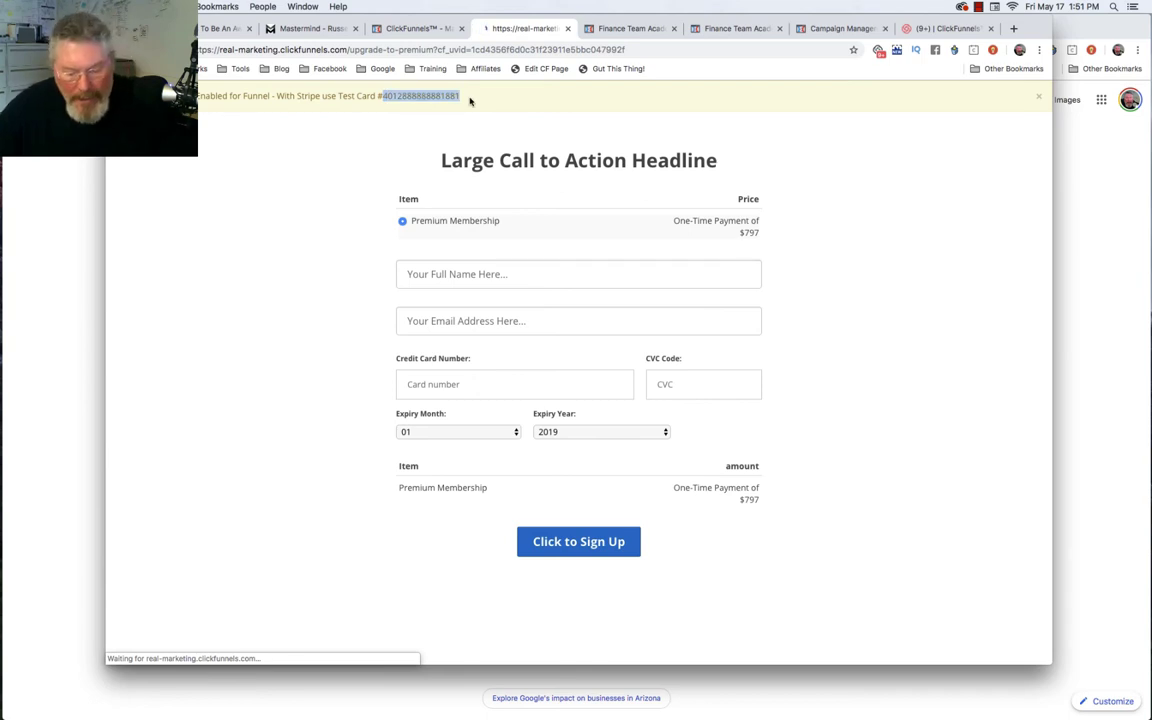
click(523, 280)
click(455, 385)
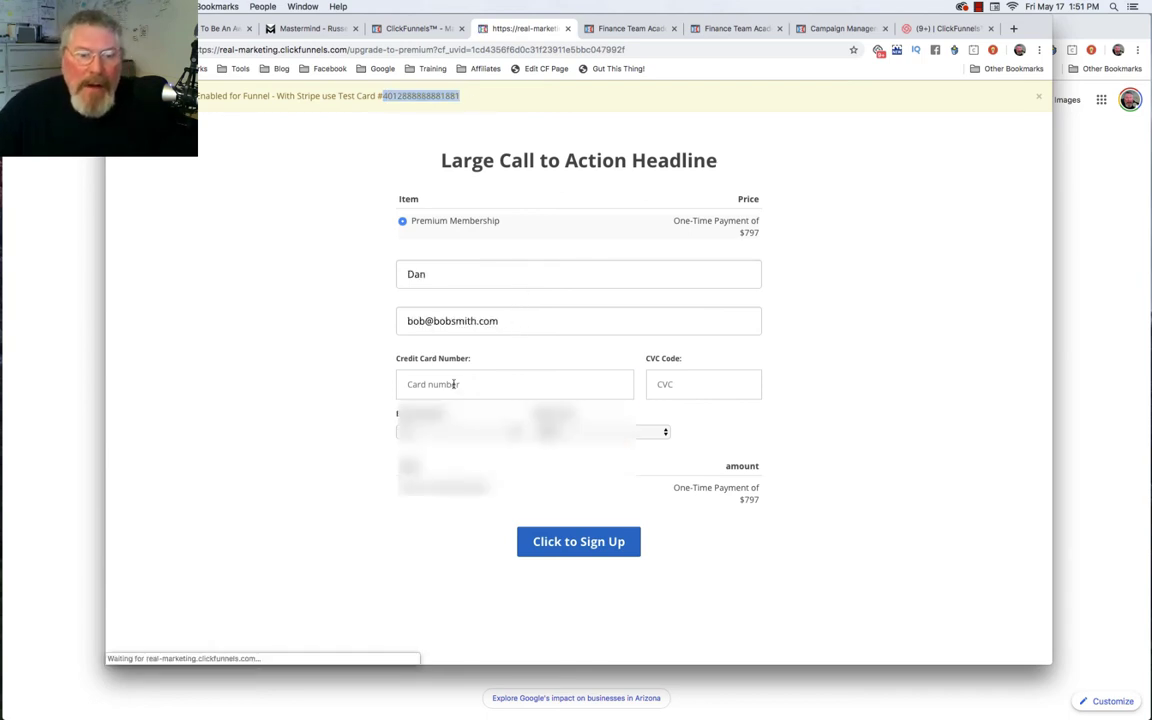
key(super+v)
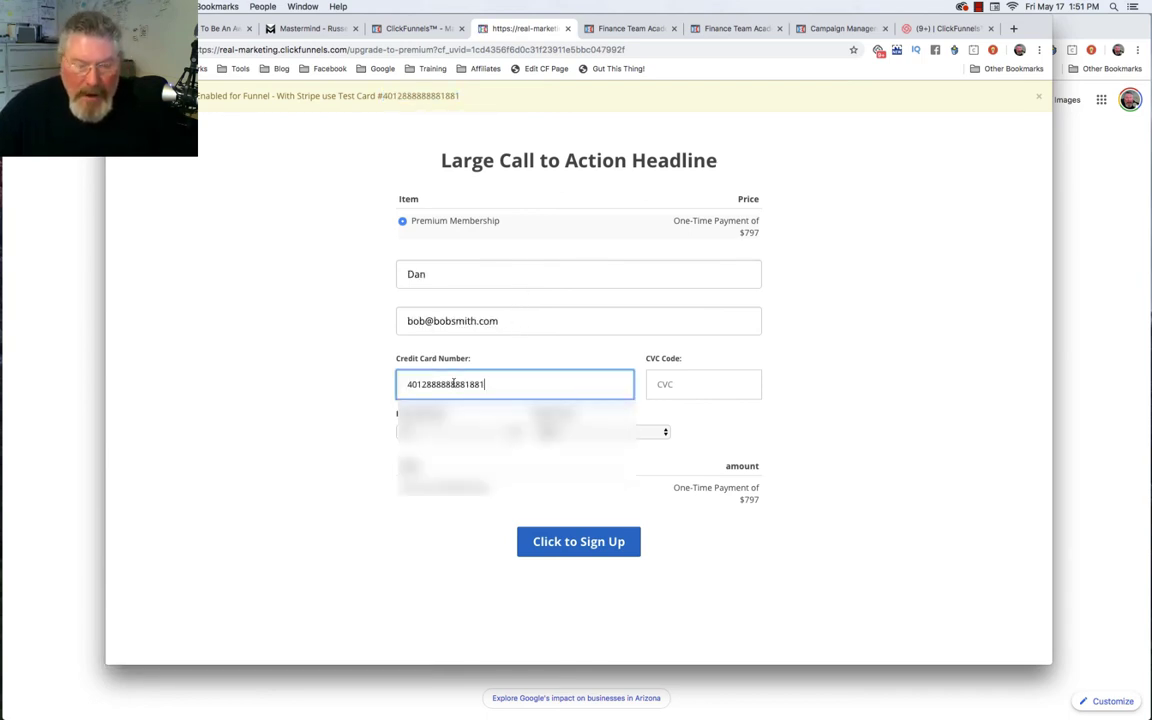
click(683, 387)
text(555)
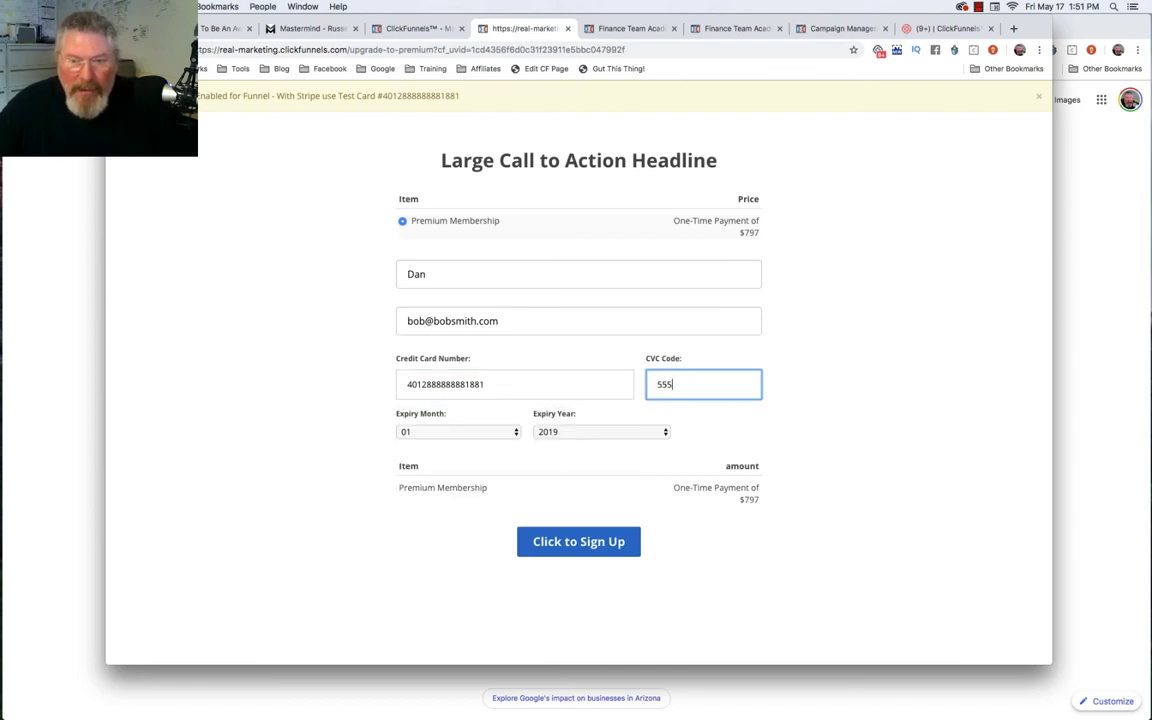
click(599, 431)
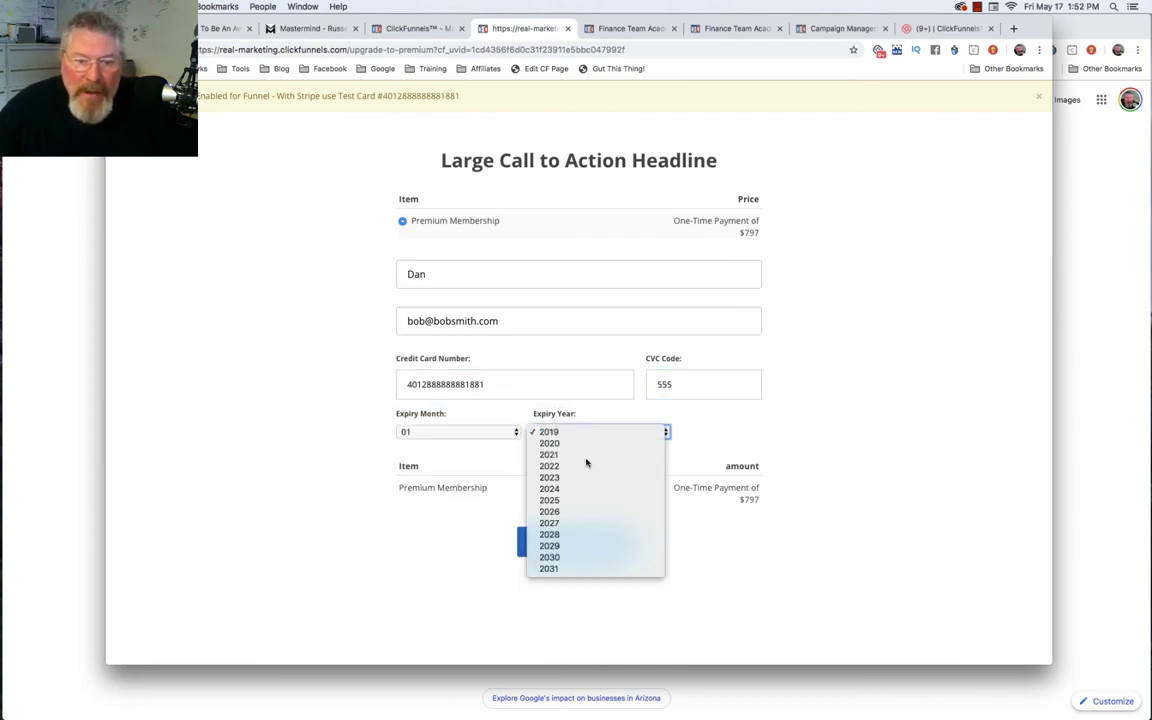
click(583, 455)
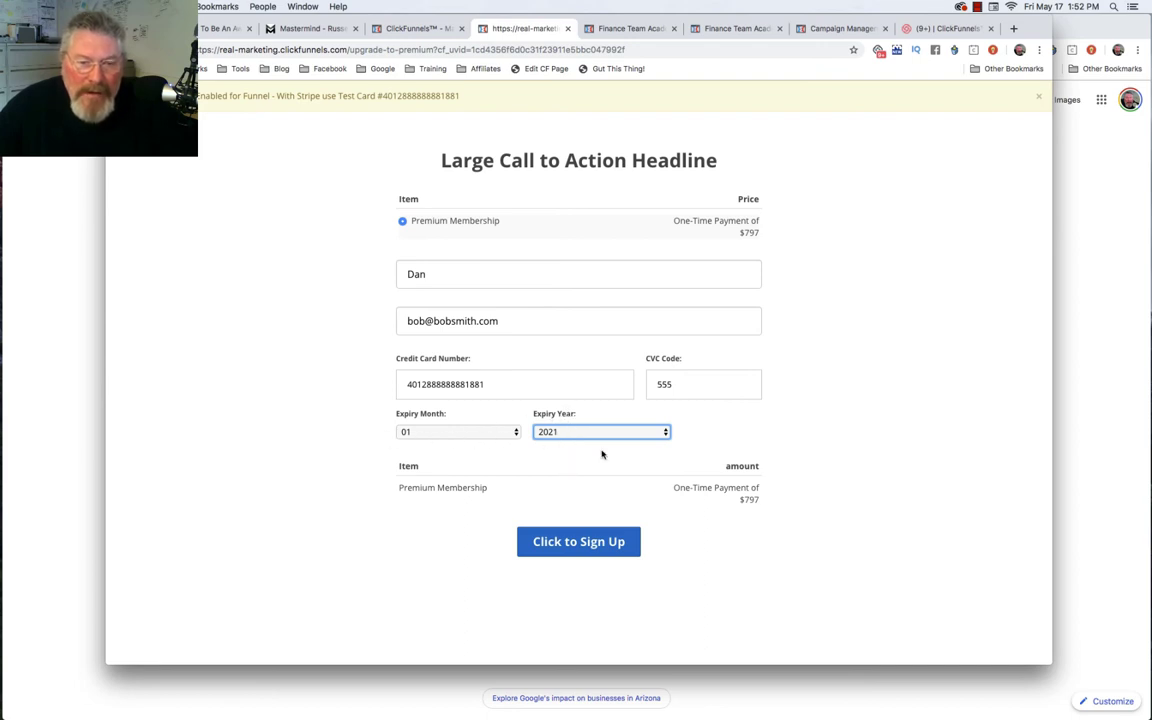
click(573, 544)
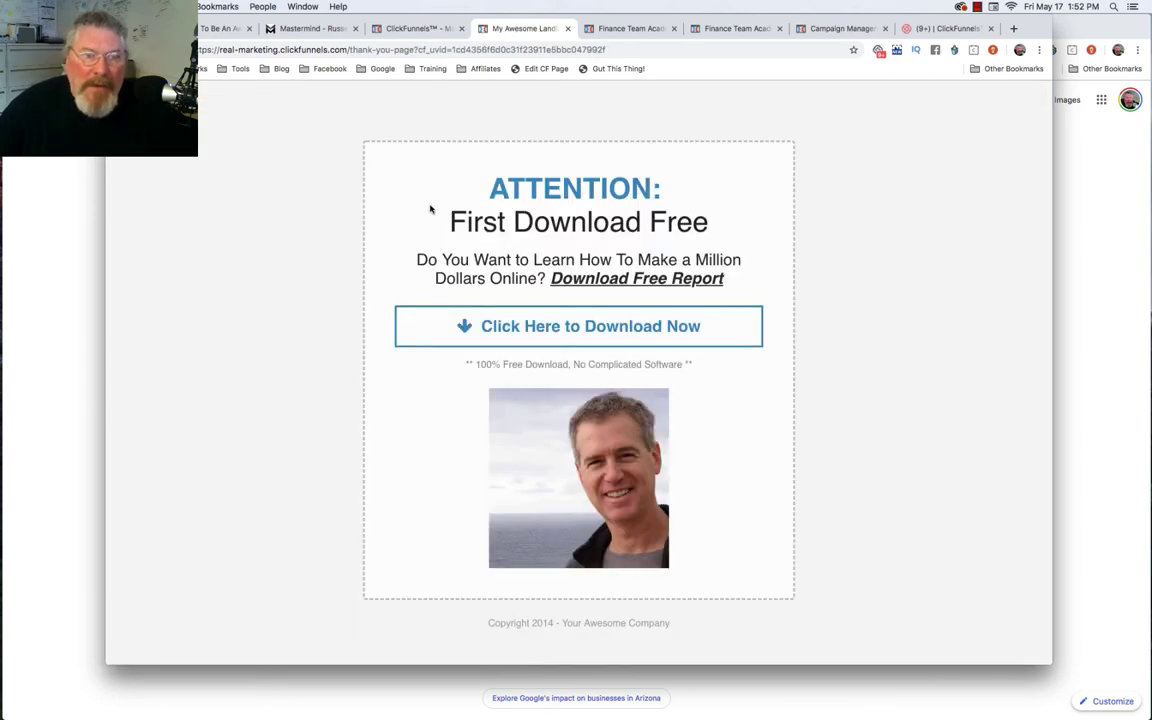
Compare the live page reached after the order with the funnel's Thank You Page step.
click(400, 29)
click(304, 350)
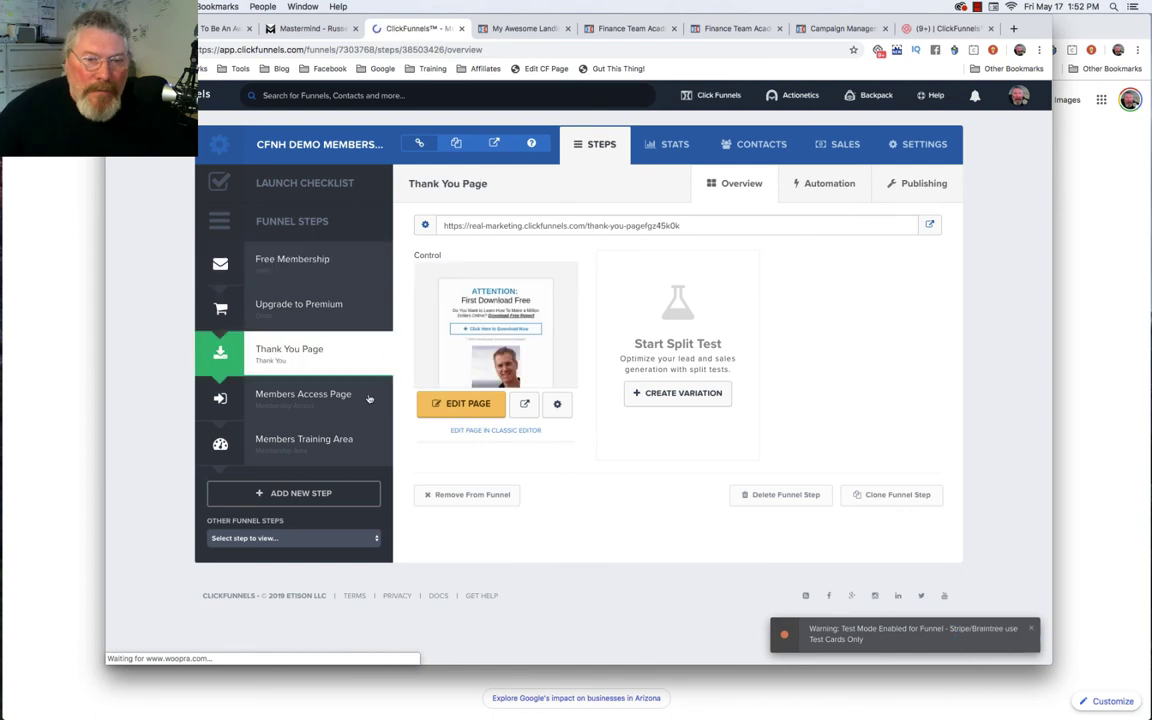
click(486, 301)
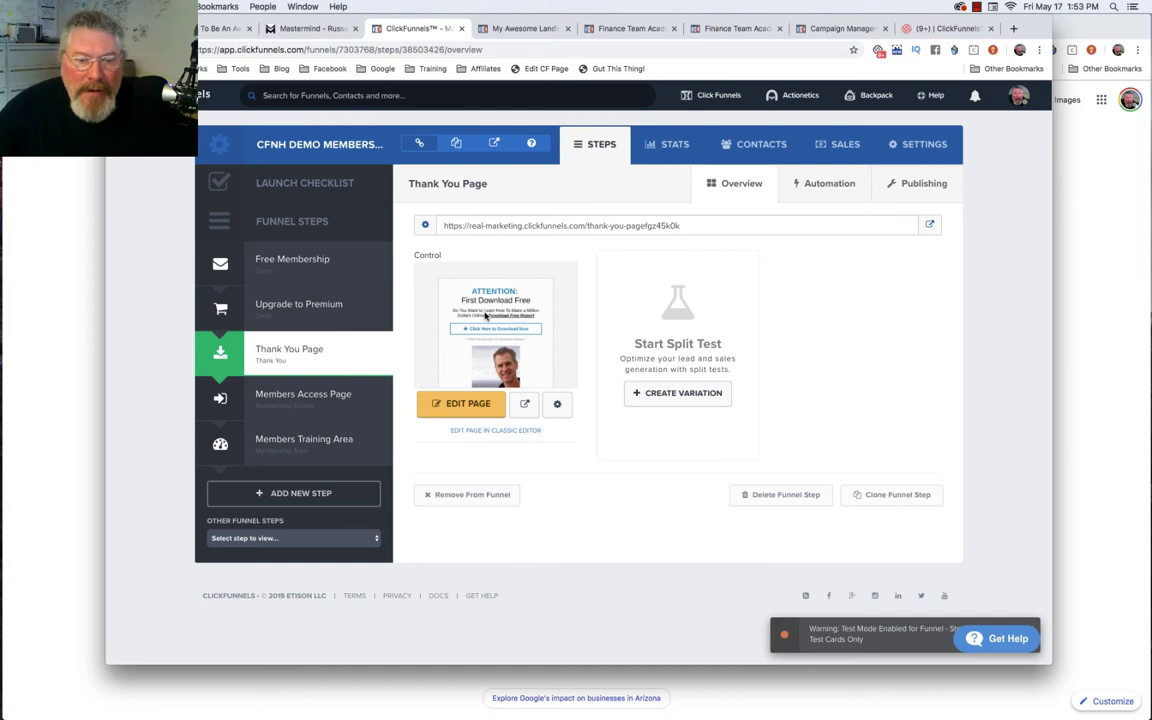
click(514, 28)
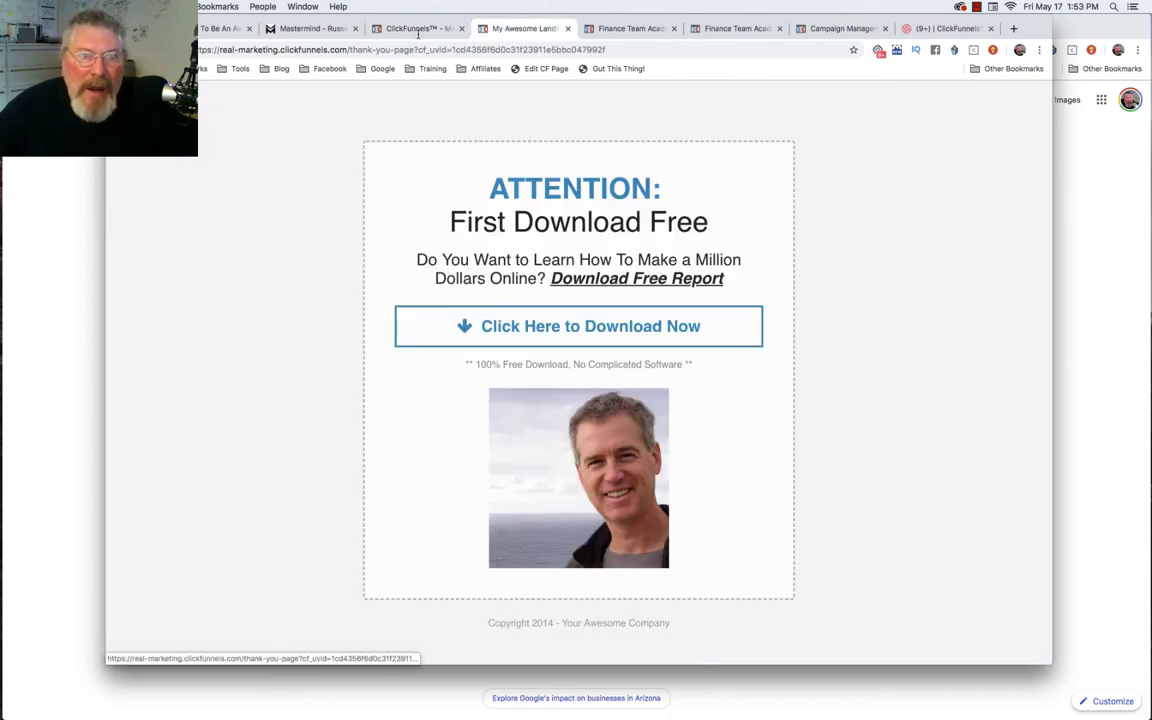
click(417, 28)
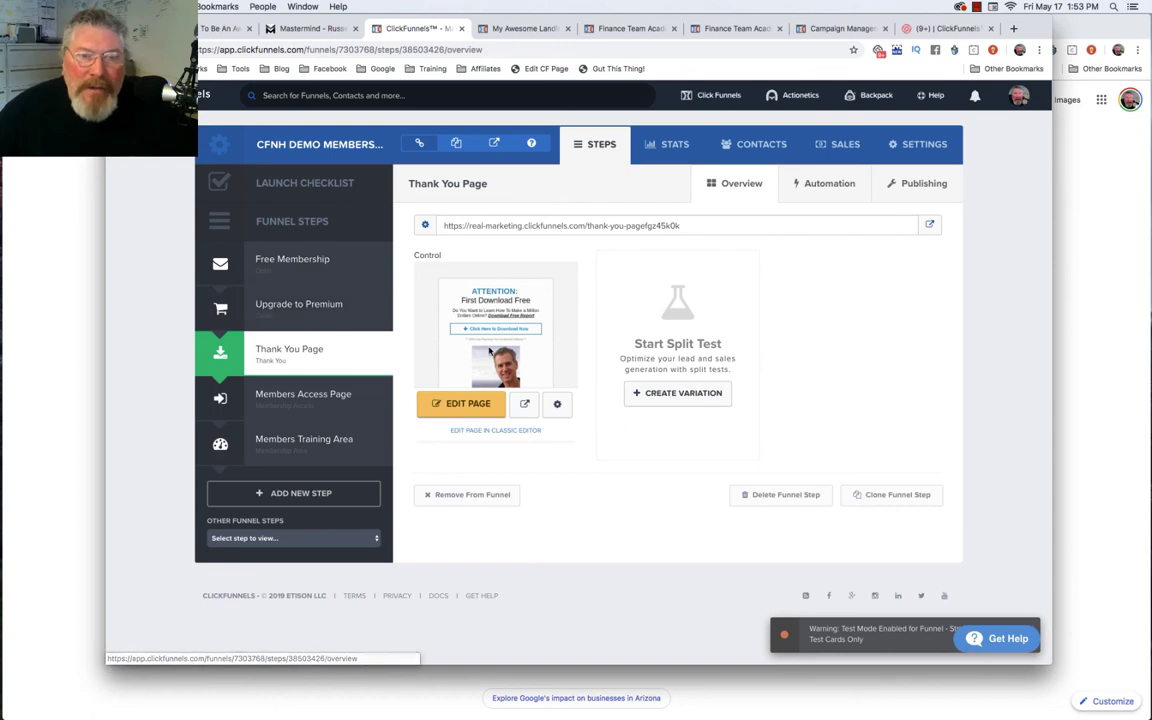
Create a new funnel step named "ty2" that is shown in the funnel.
click(293, 492)
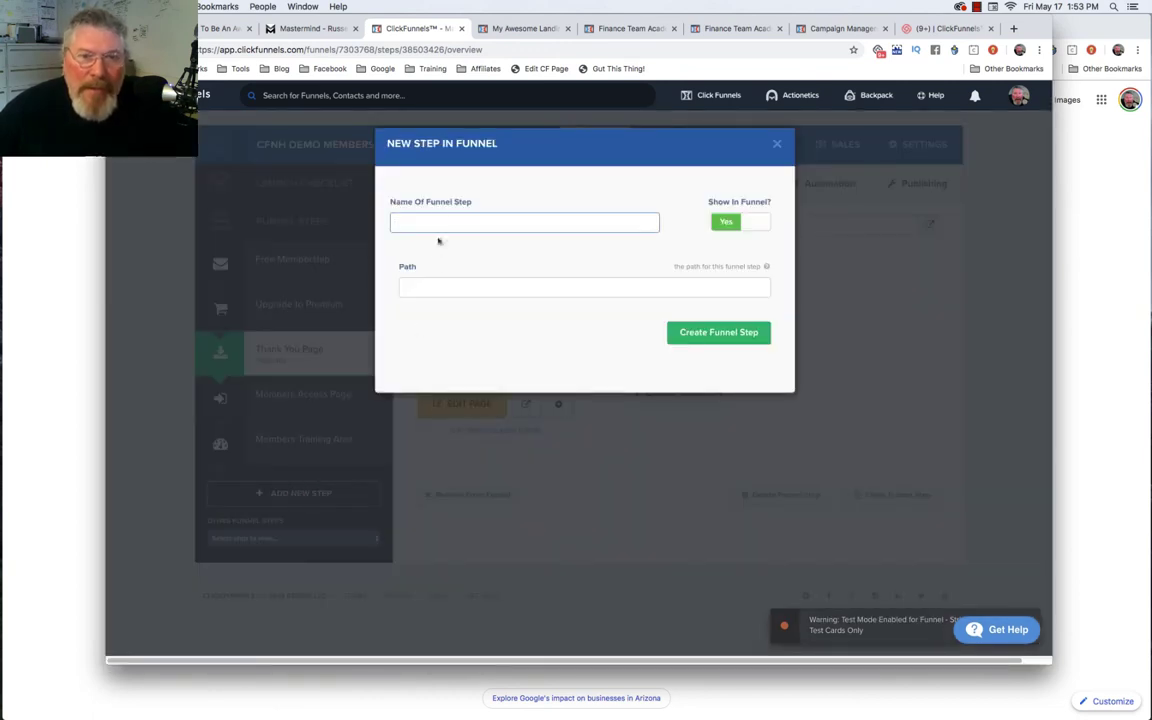
click(440, 222)
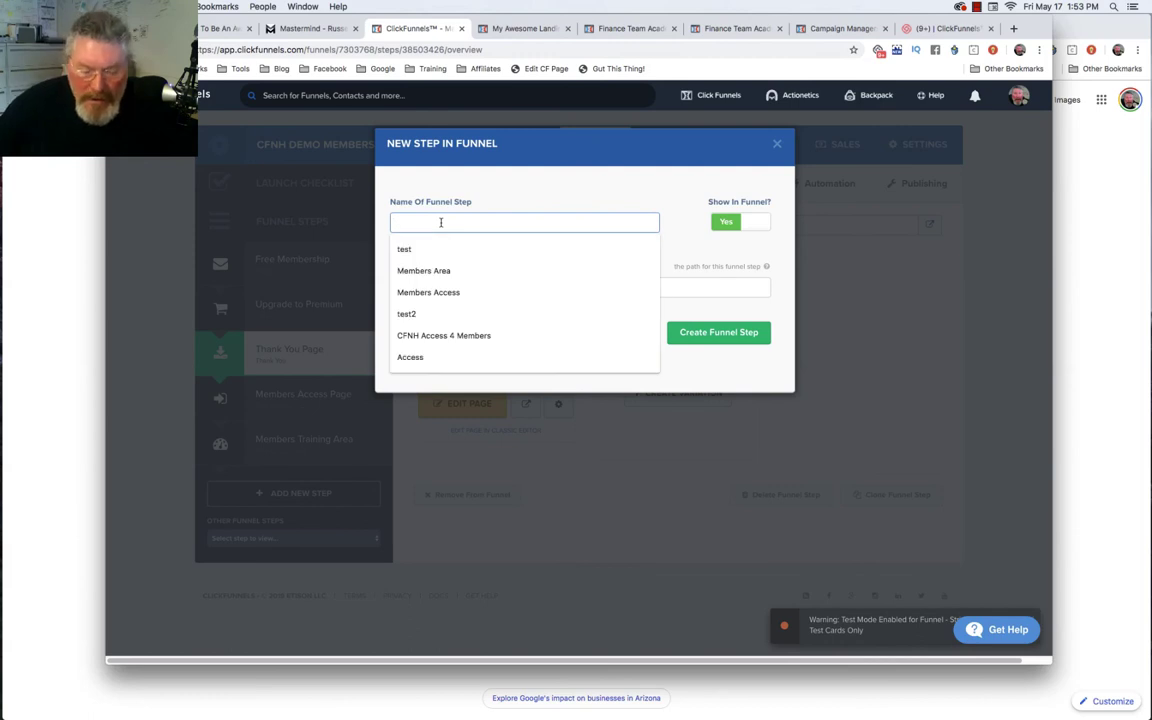
text(ty2)
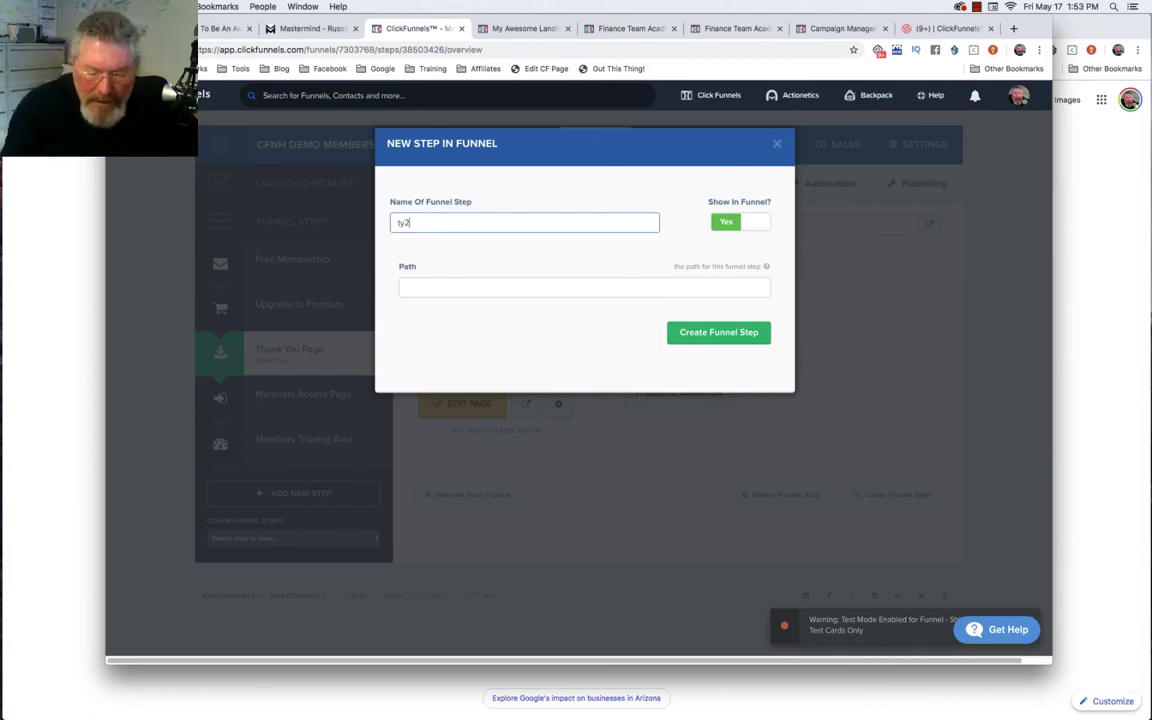
key(Return)
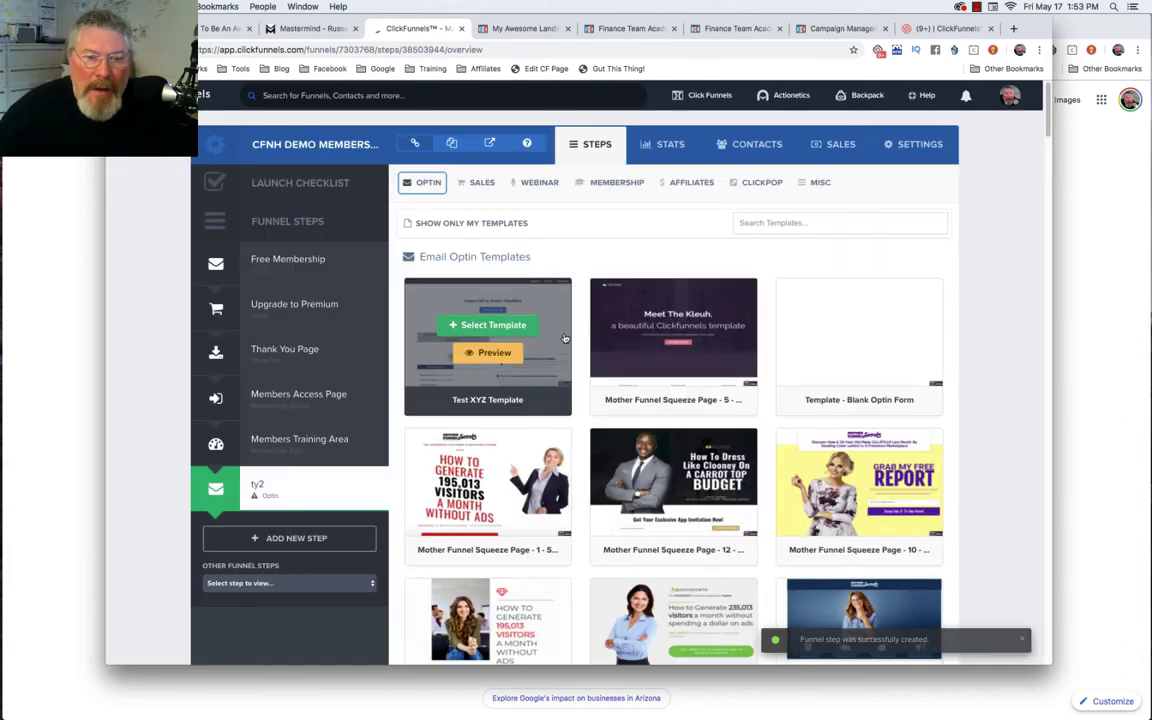
Apply the "Mother Funnel Squeeze Page - 20" thank-you template to the ty2 step and bring its page up in the editor.
click(477, 326)
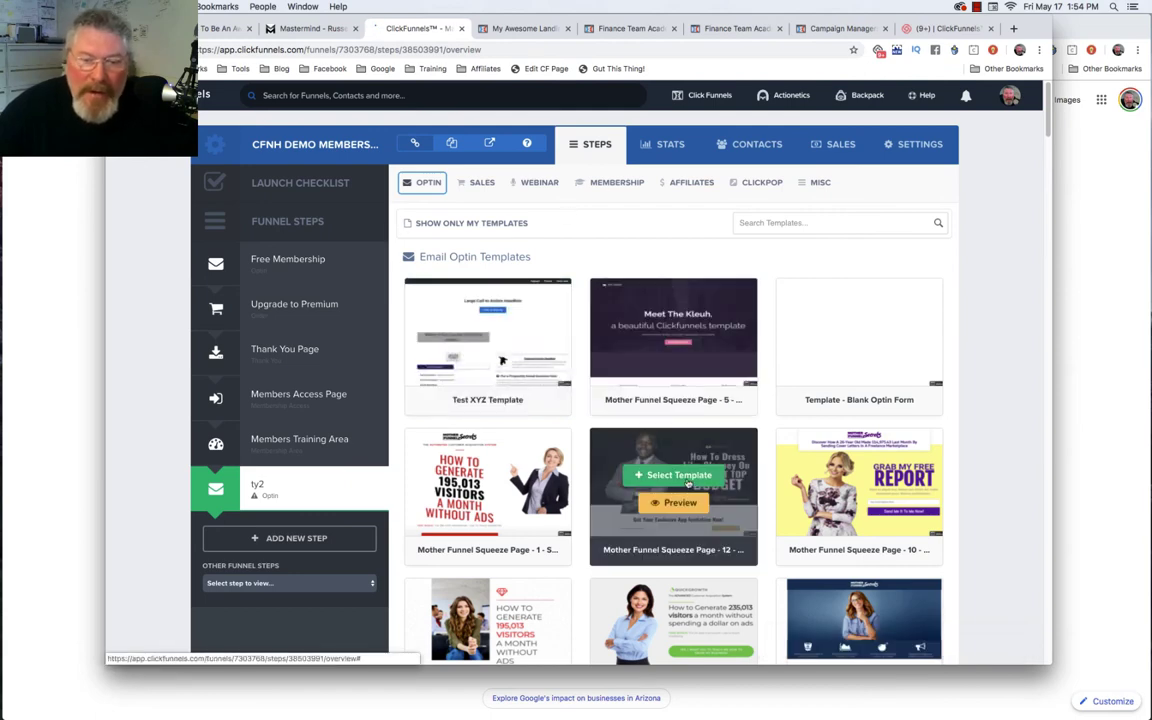
click(427, 185)
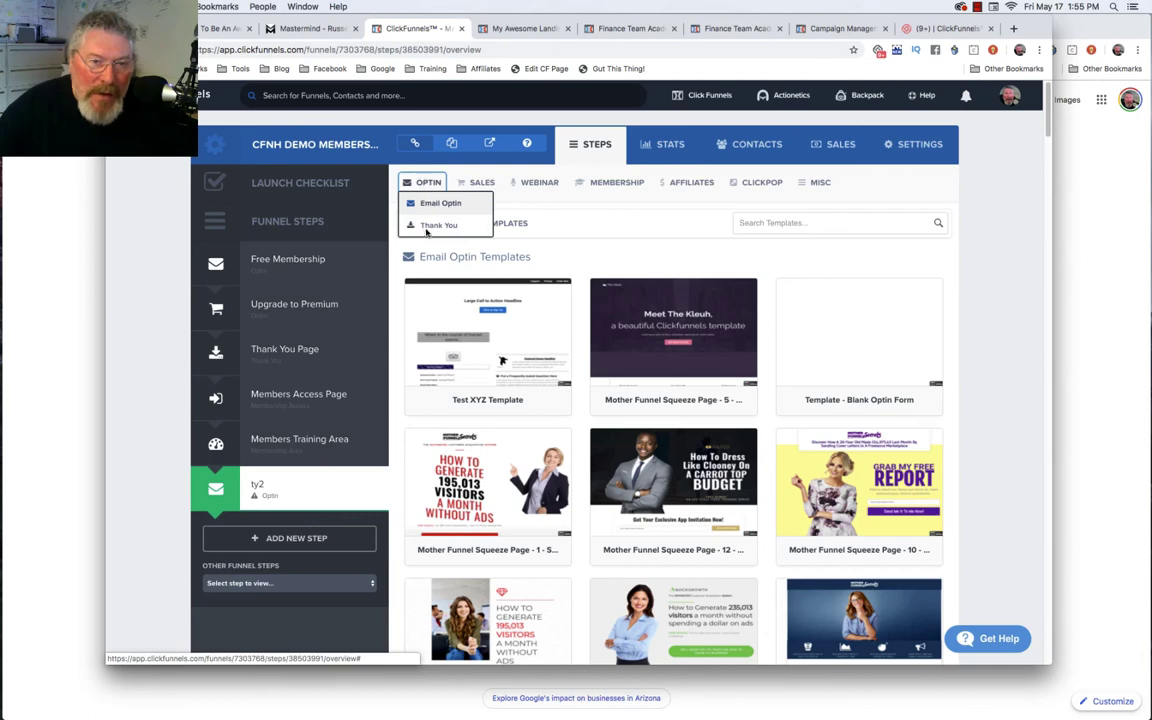
click(483, 183)
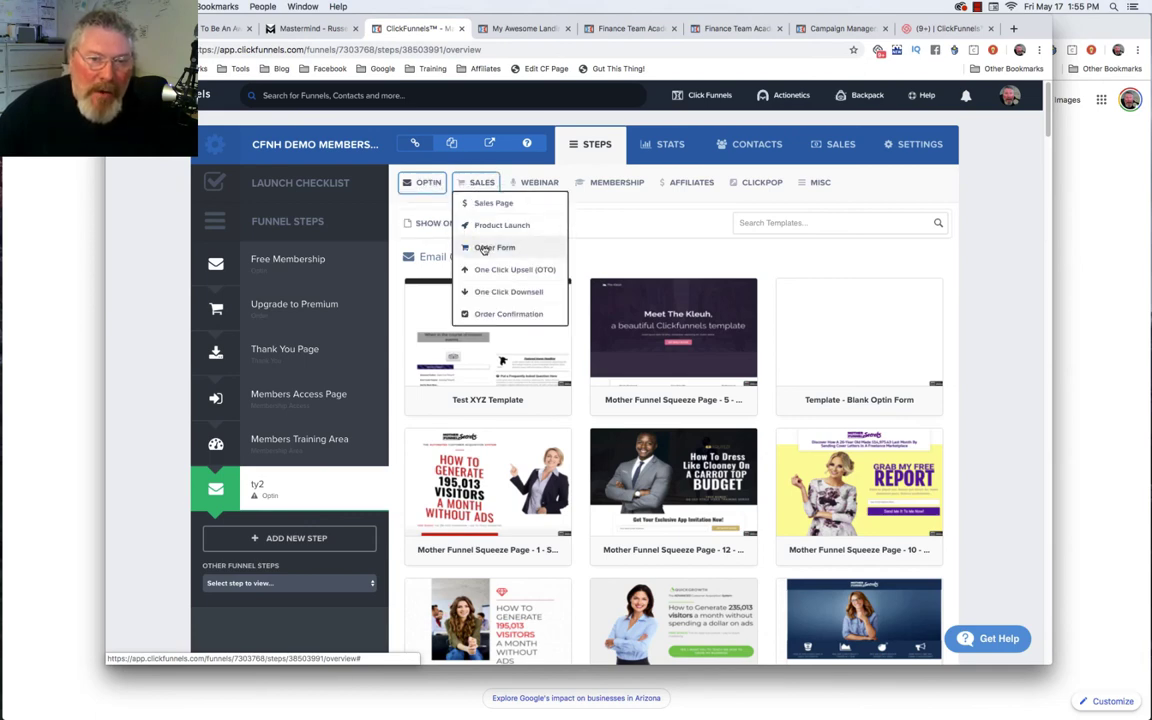
click(425, 183)
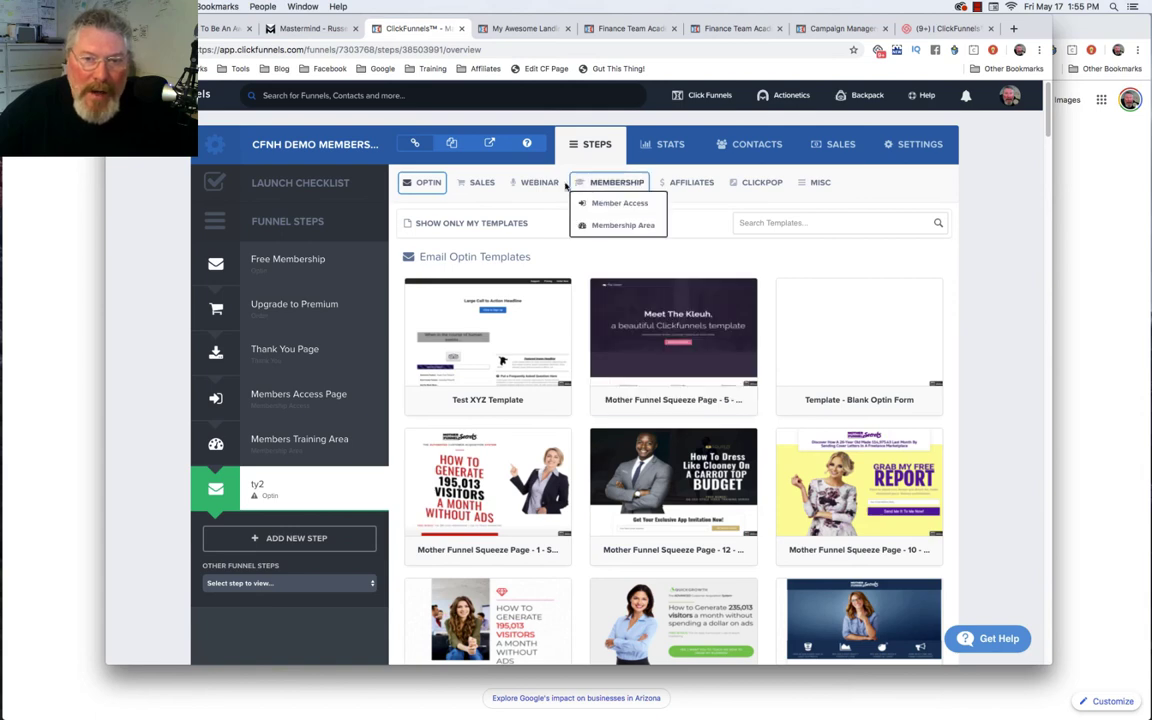
mouse_move(428, 184)
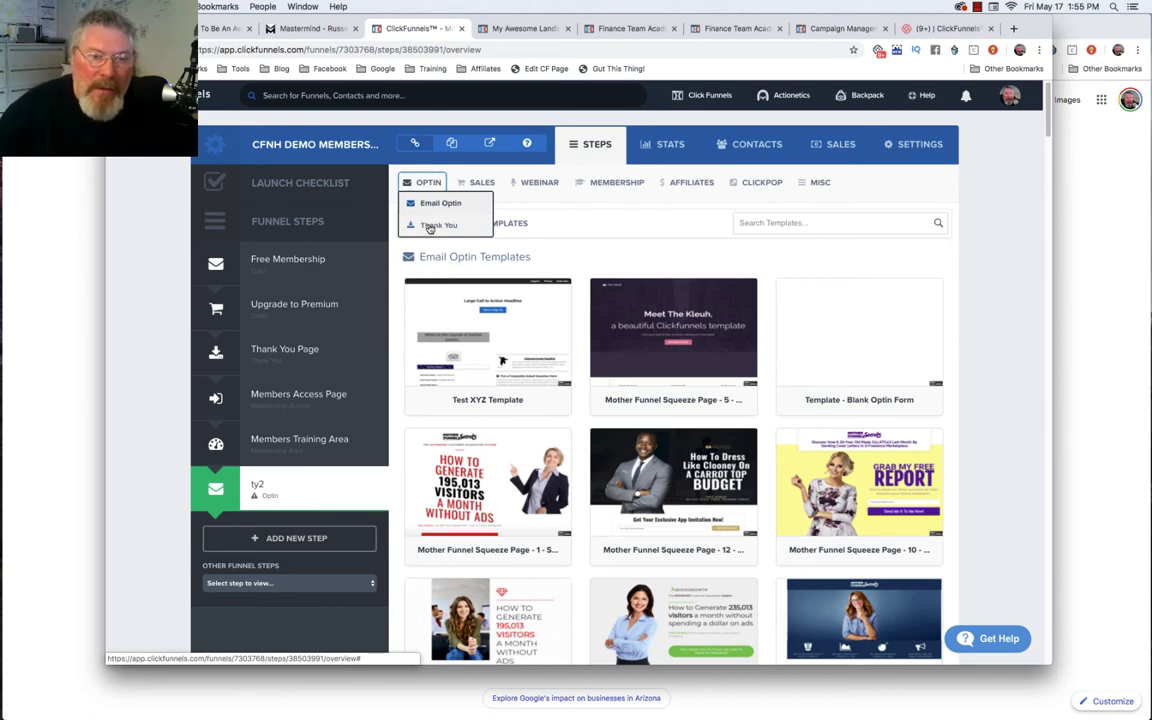
click(429, 227)
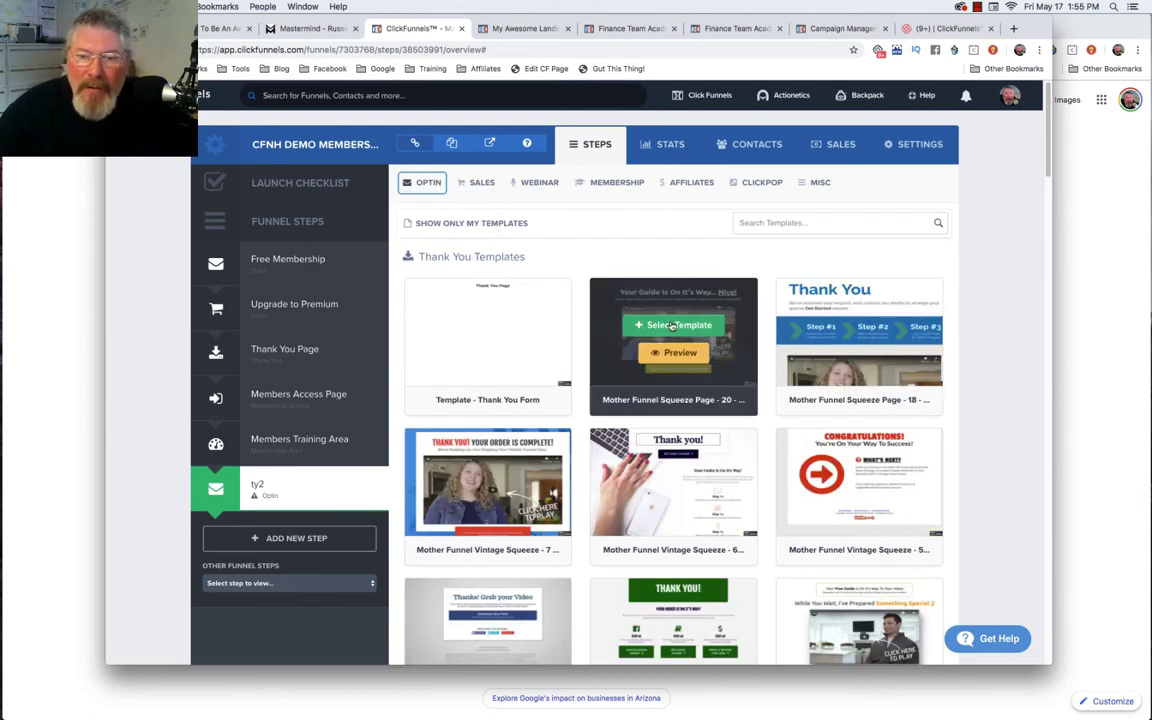
click(672, 326)
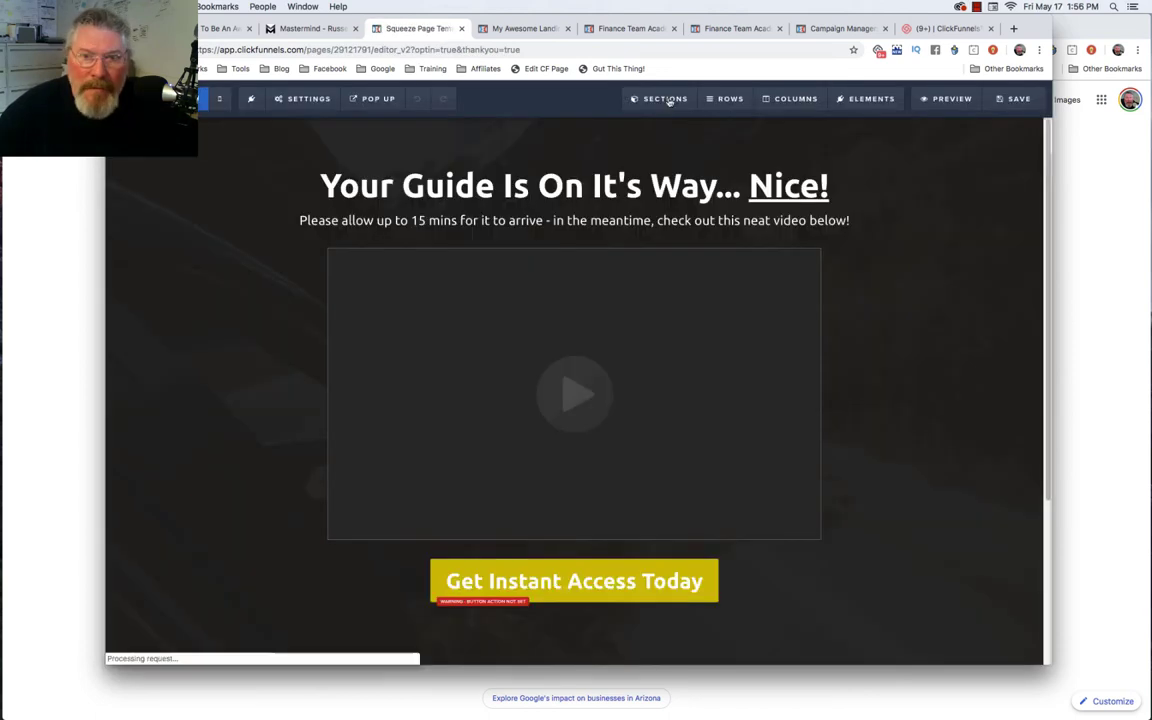
Delete all existing sections from the thank-you template page.
mouse_move(660, 100)
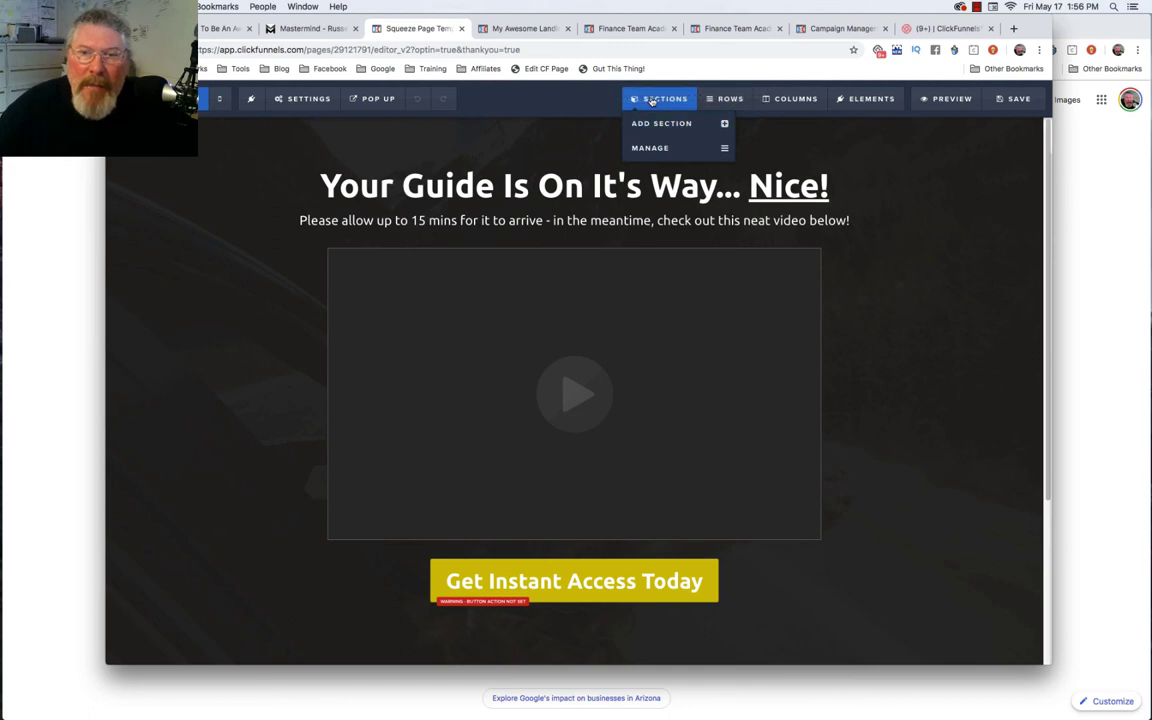
click(649, 149)
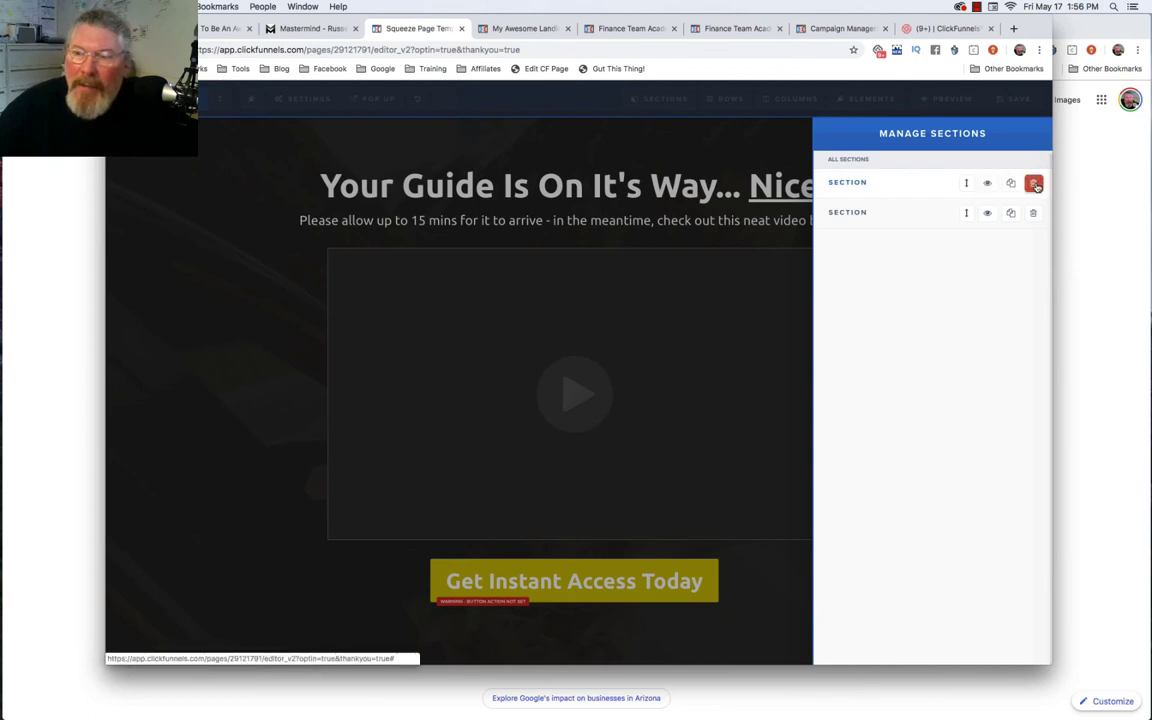
click(1034, 184)
key(Return)
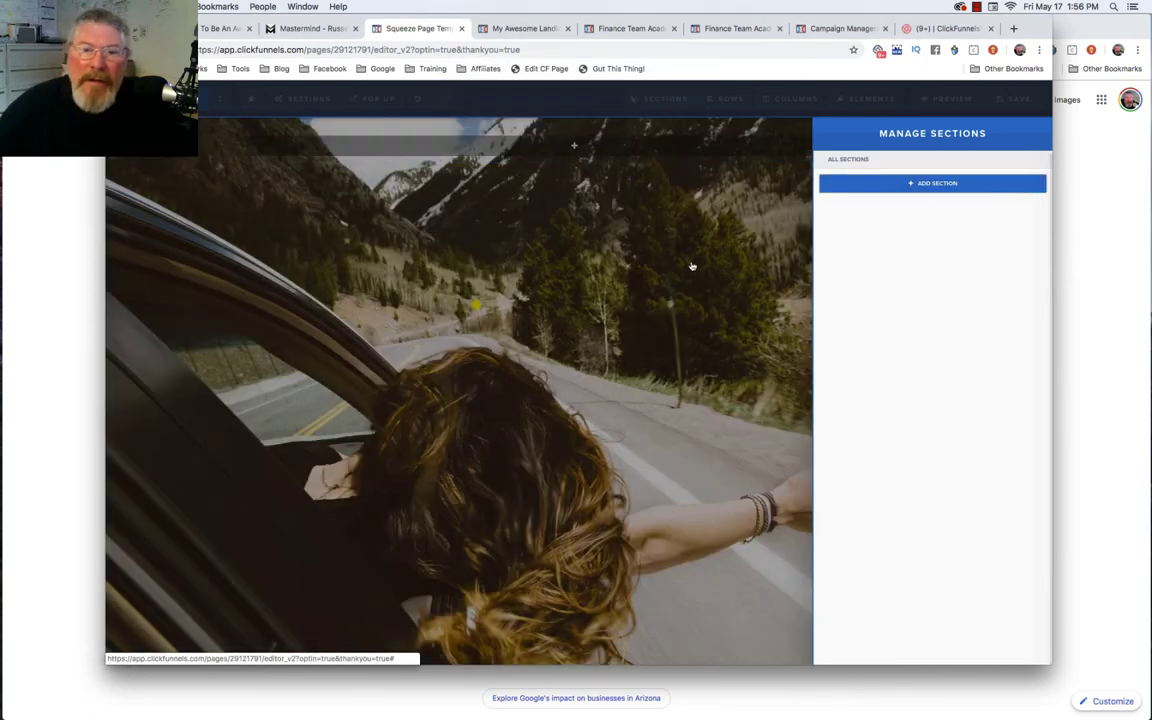
click(513, 290)
Remove the background image from the page's background settings, keeping the white background colour #ffffff.
click(301, 99)
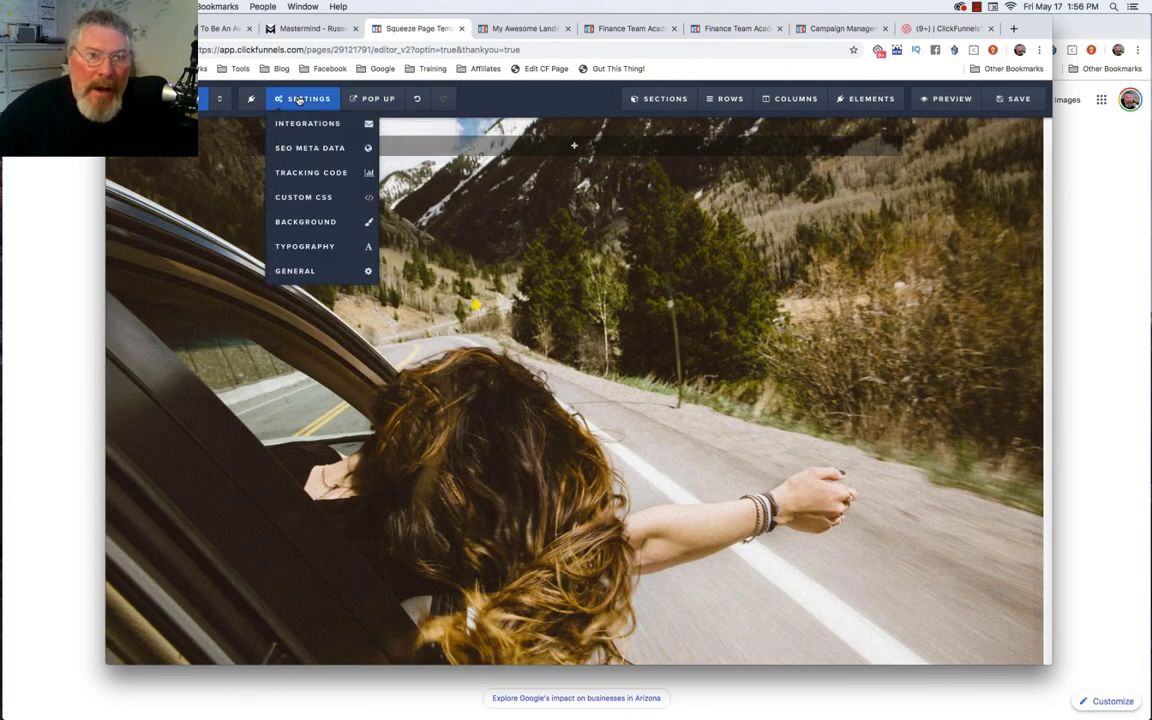
click(329, 222)
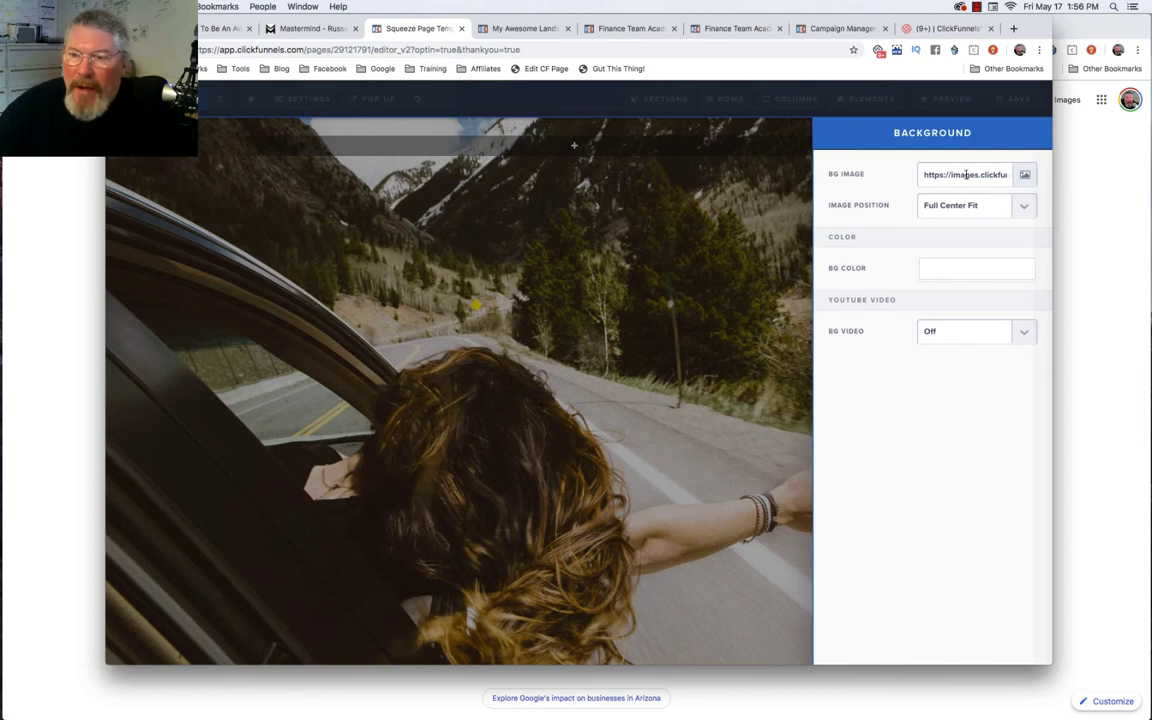
double_click(965, 174)
key(super+a)
key(BackSpace)
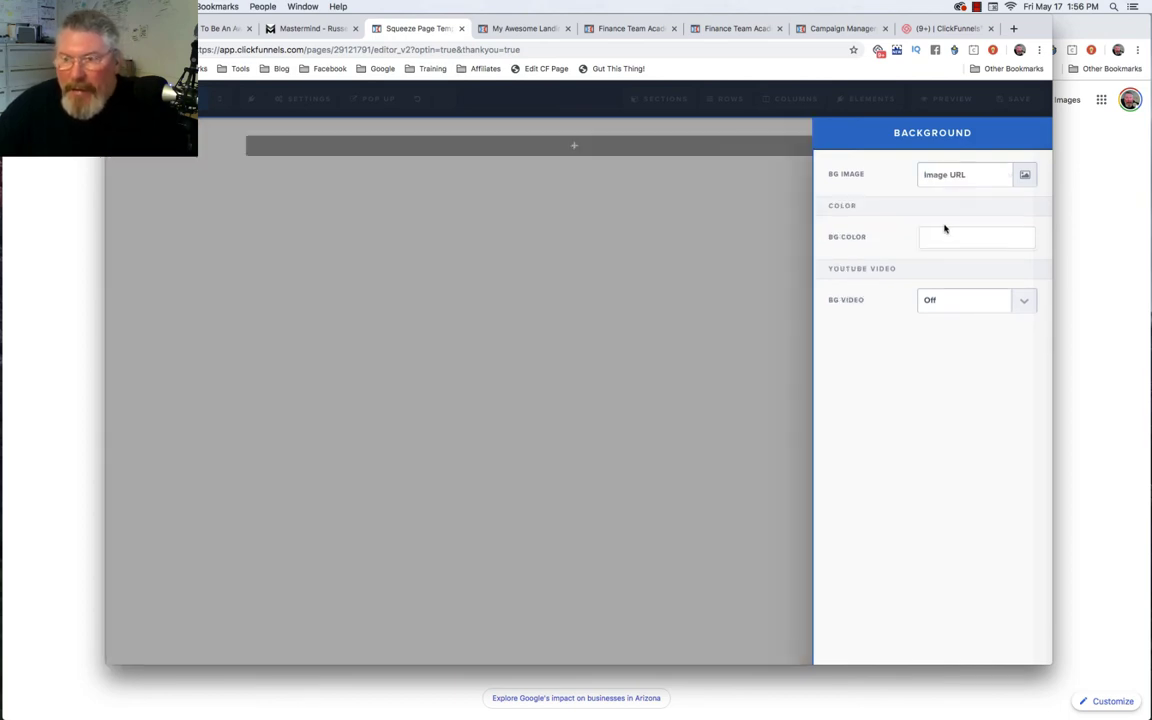
click(943, 245)
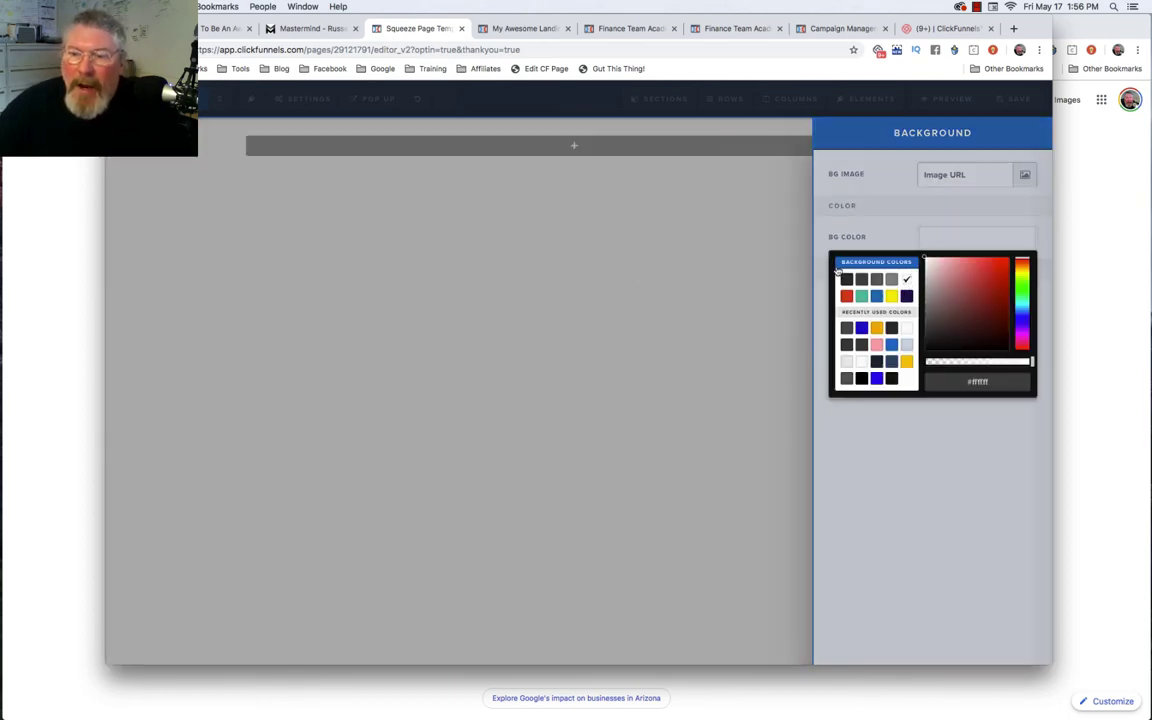
click(630, 283)
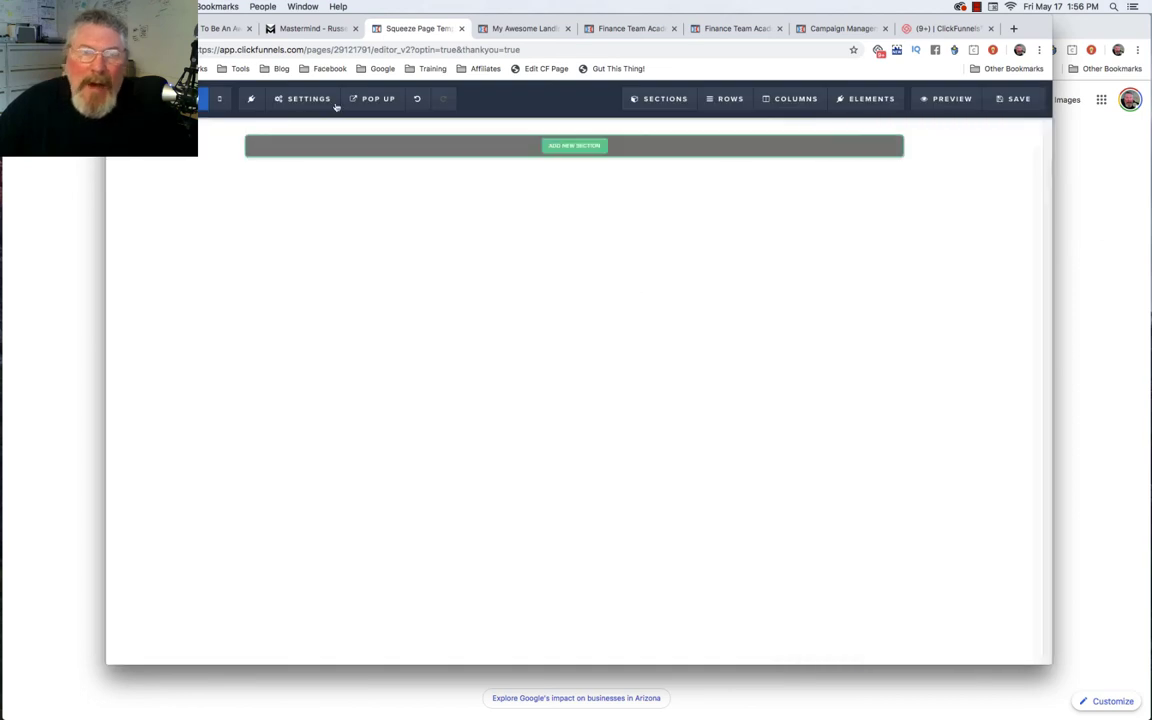
Check the page's custom CSS and tracking code settings for leftover template code.
click(290, 97)
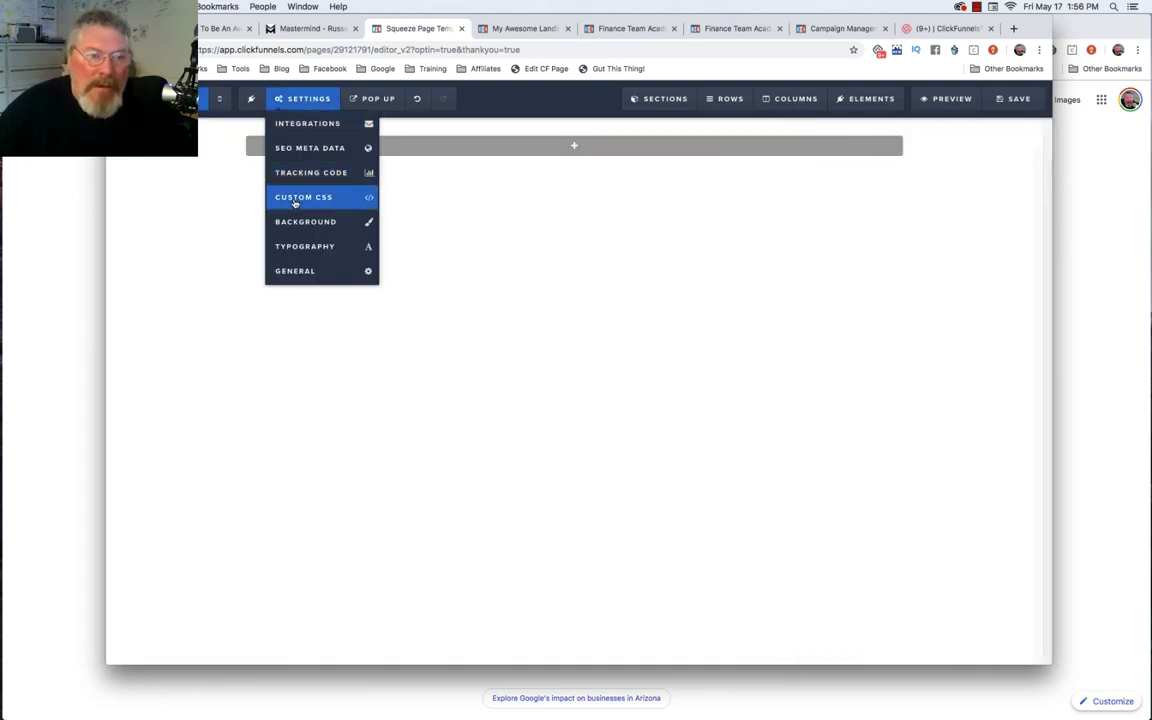
click(295, 200)
click(276, 126)
click(300, 98)
click(300, 174)
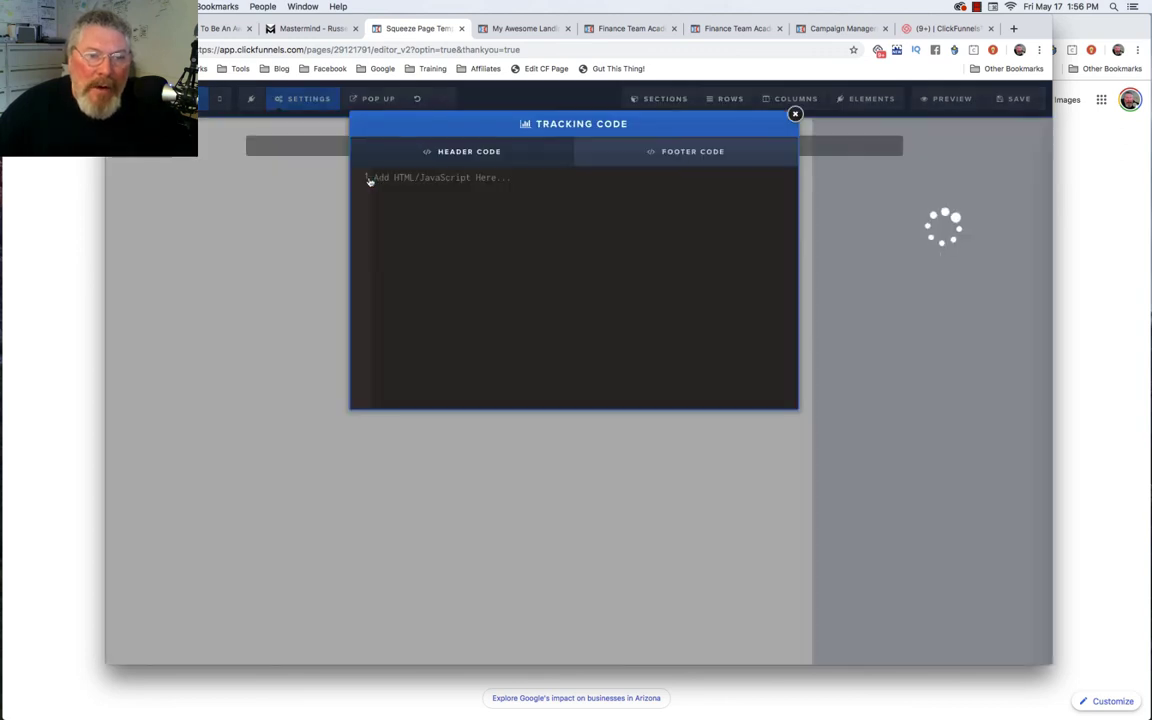
click(309, 241)
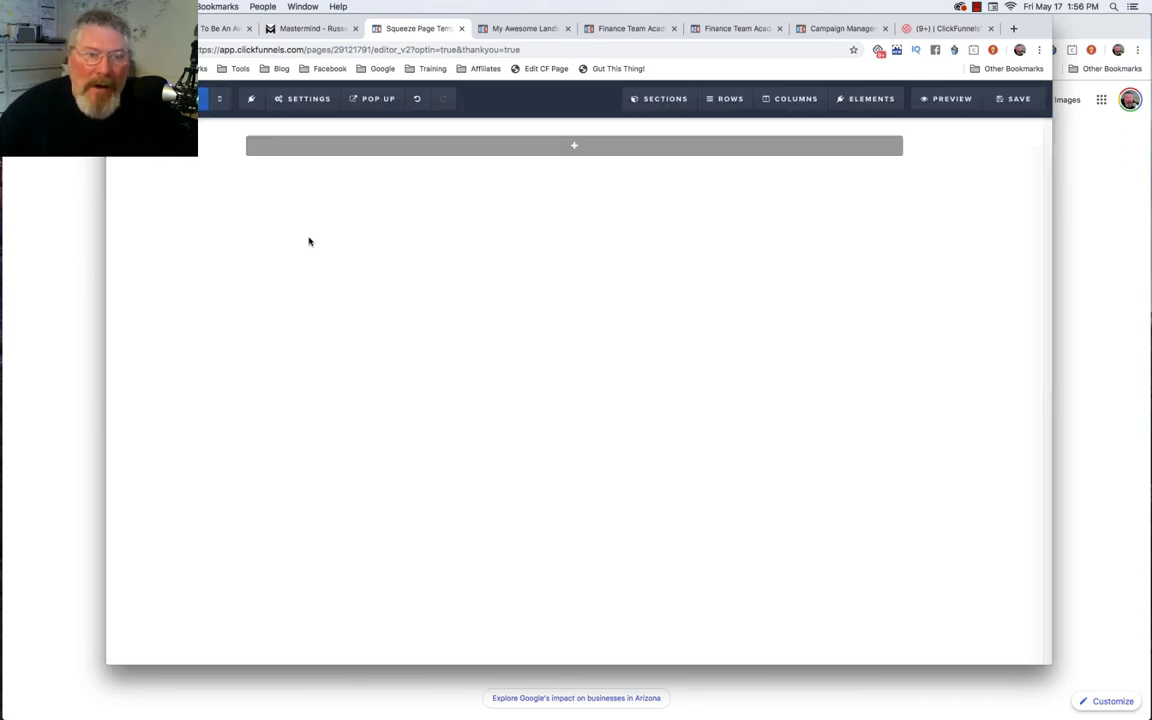
Add a new full-width section to the emptied page.
click(567, 147)
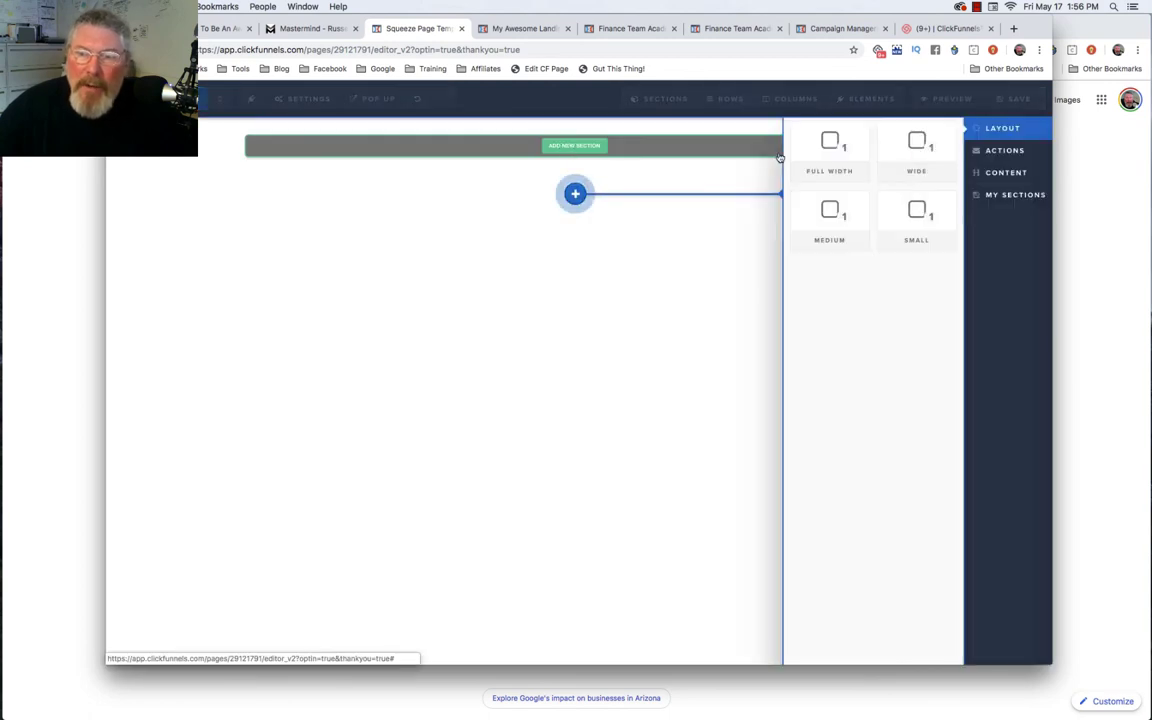
click(813, 150)
click(813, 184)
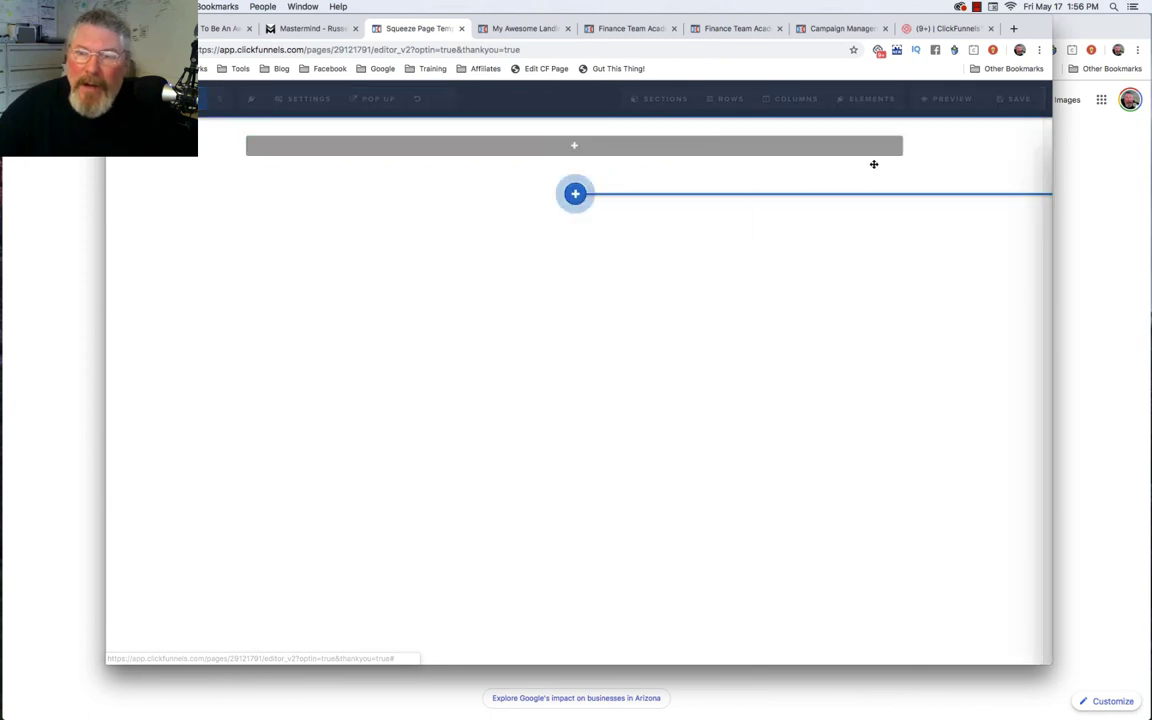
Finish the new full-width section and place a one-column row inside it.
click(565, 140)
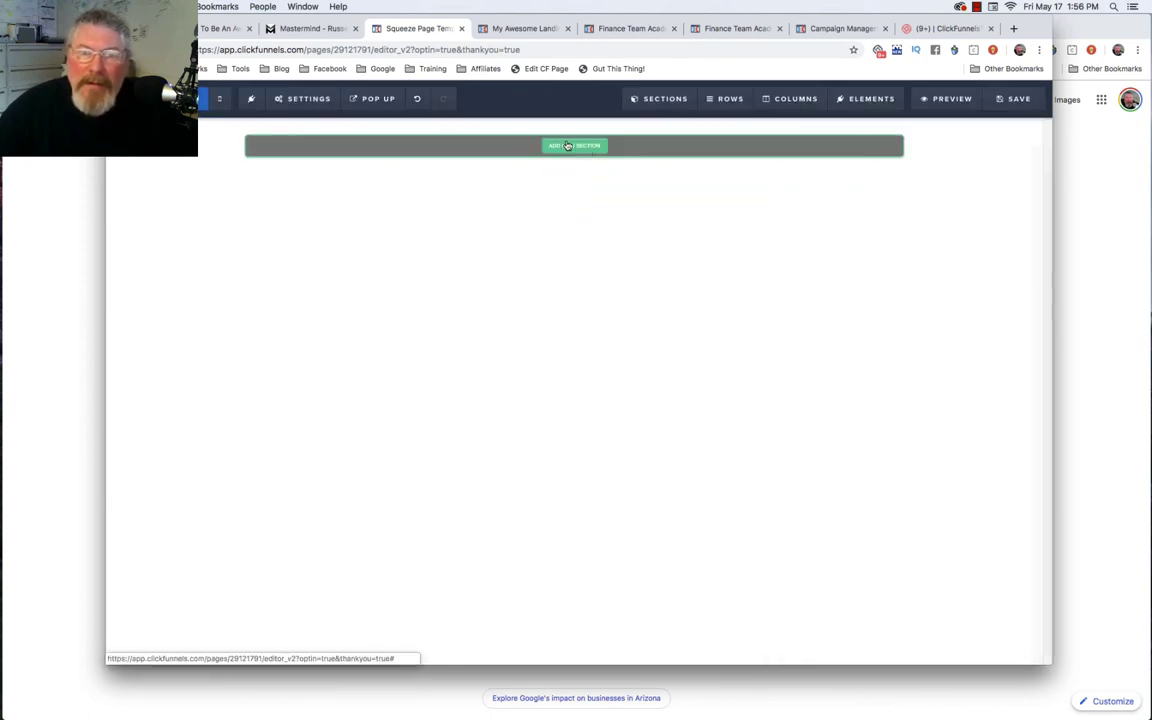
click(567, 146)
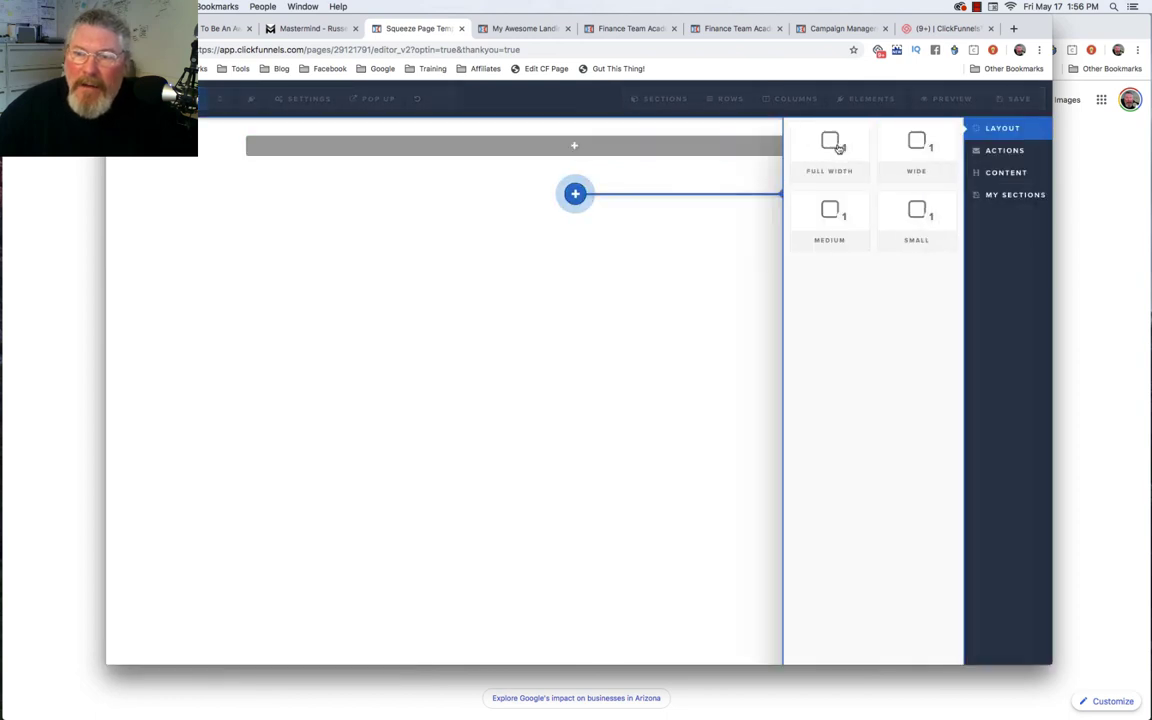
click(570, 145)
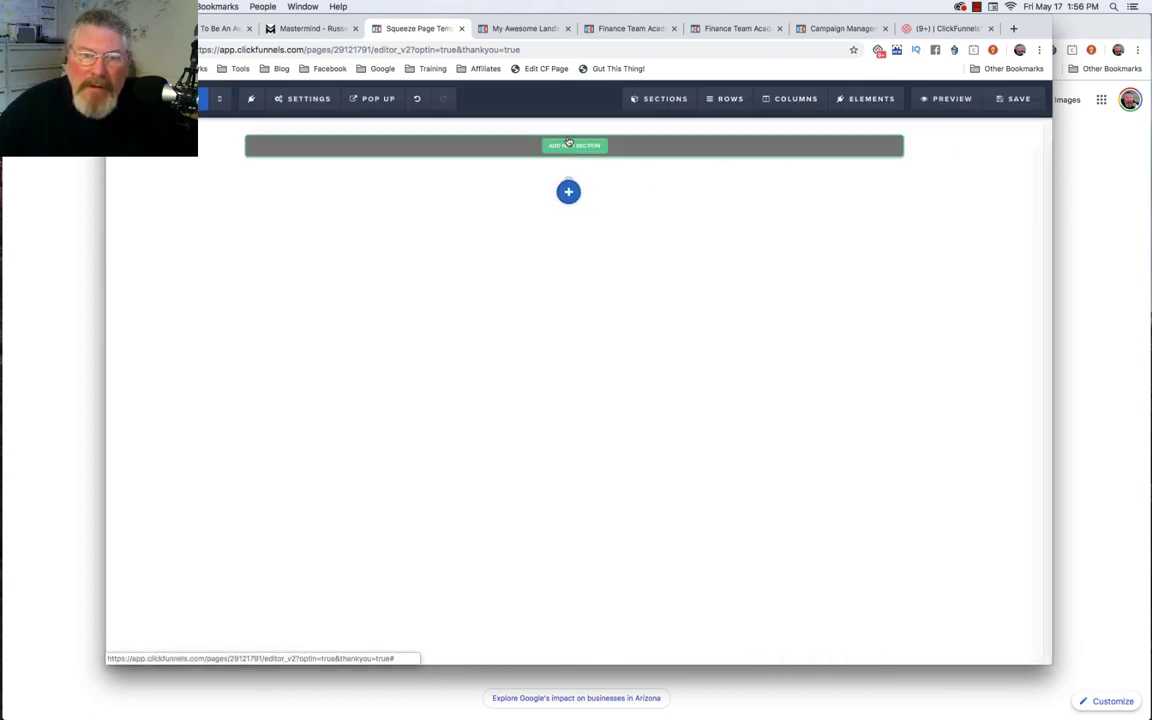
click(574, 140)
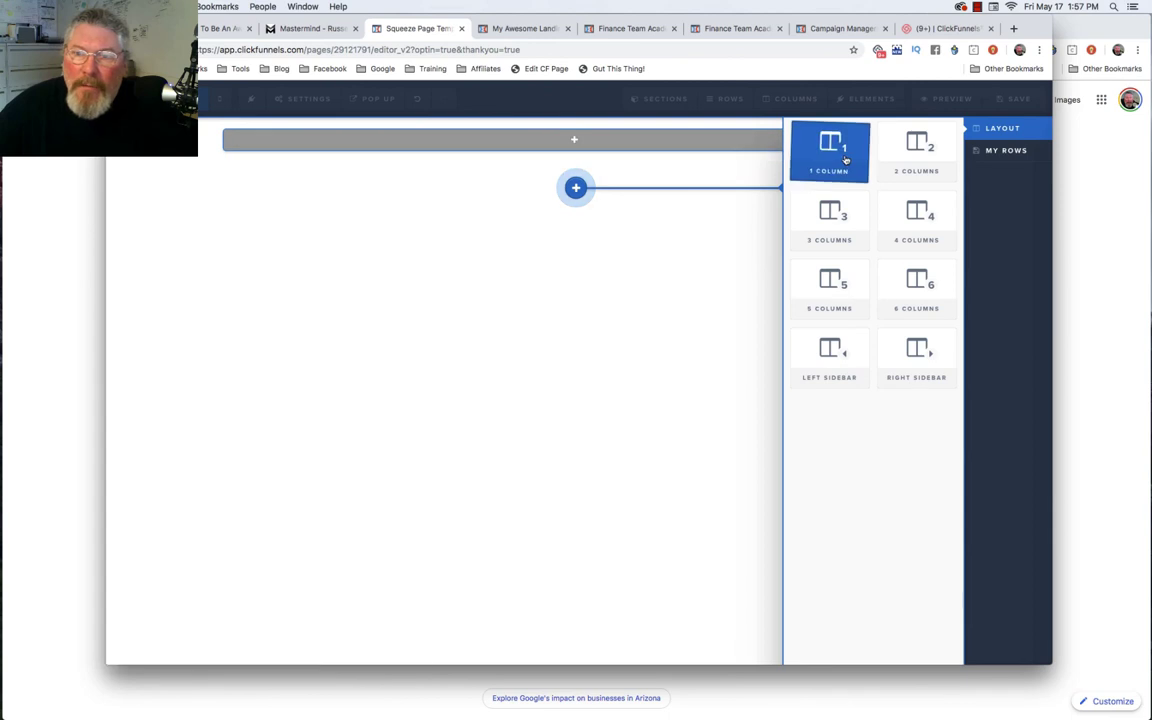
click(845, 158)
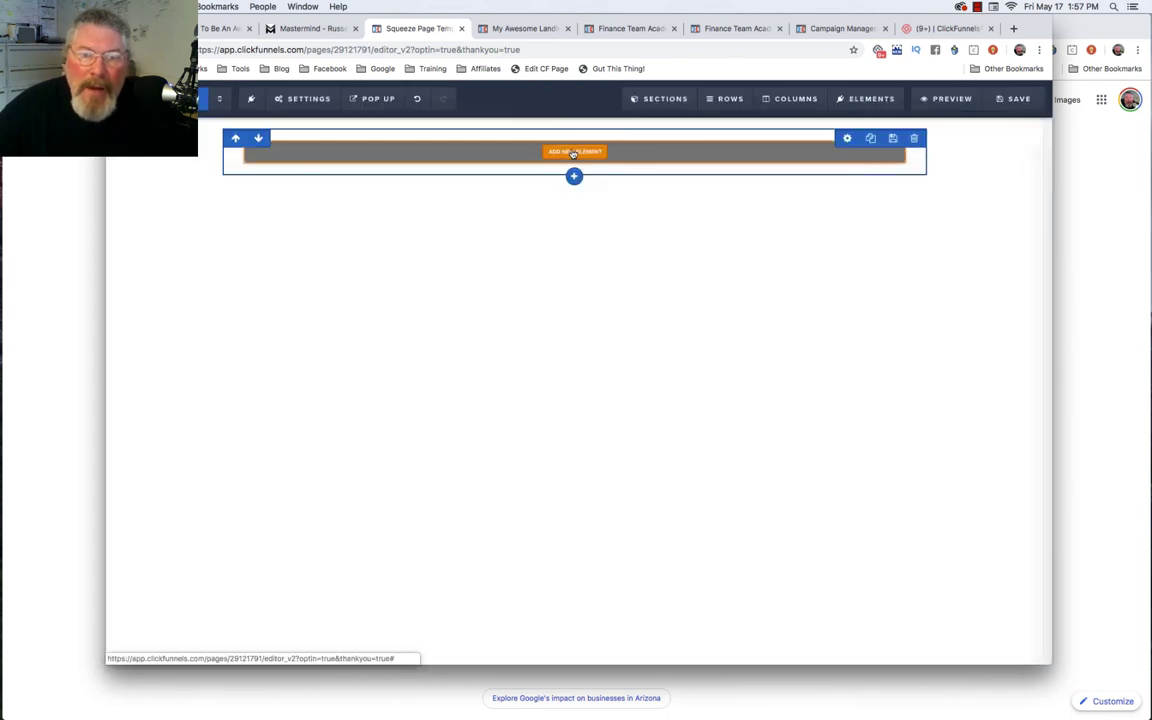
Add a button element to the new row, look over its settings and leave the page editor.
click(573, 152)
click(830, 585)
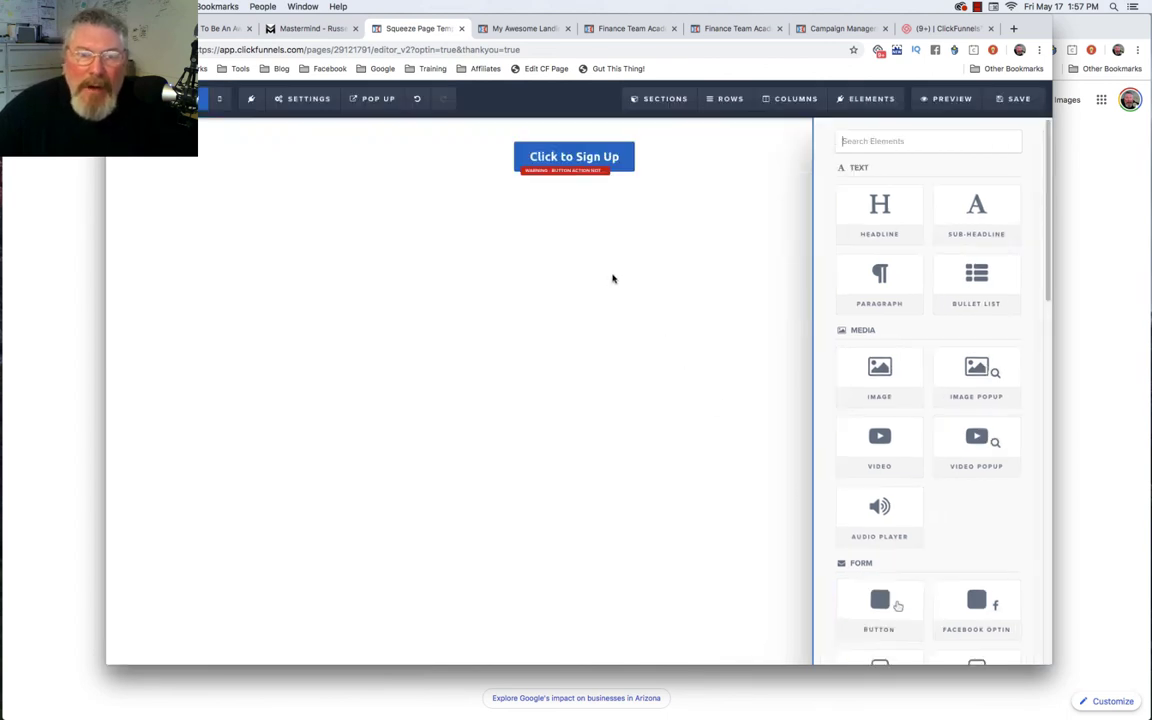
click(573, 162)
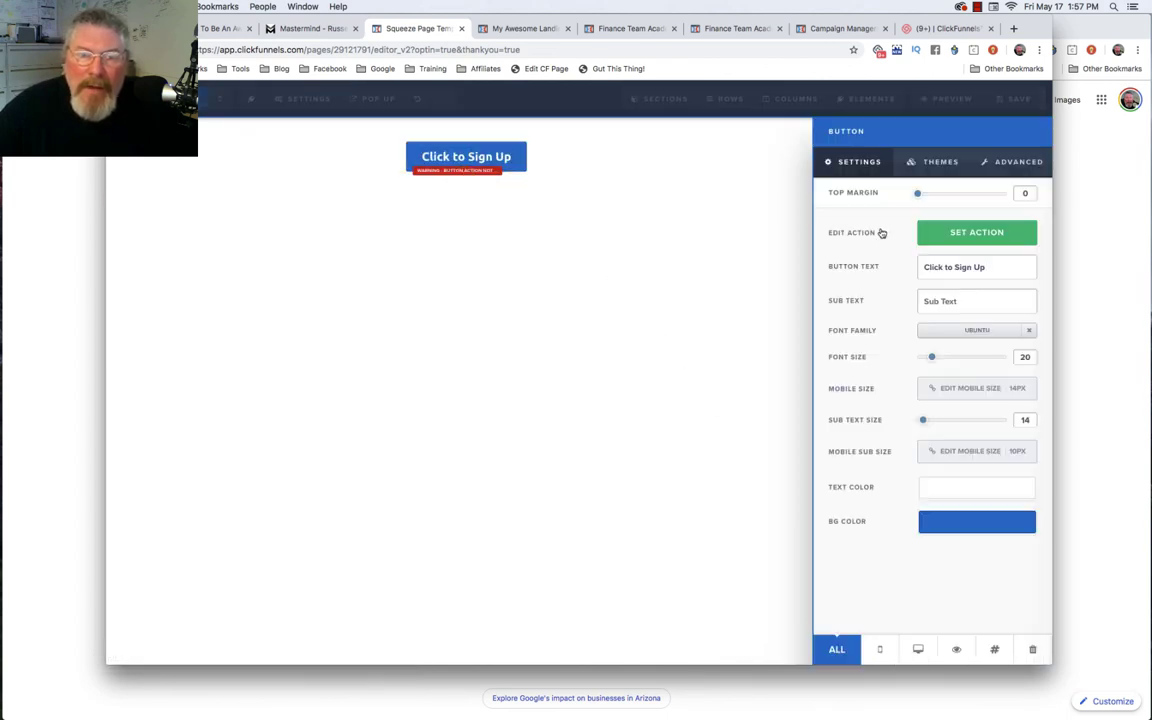
click(689, 188)
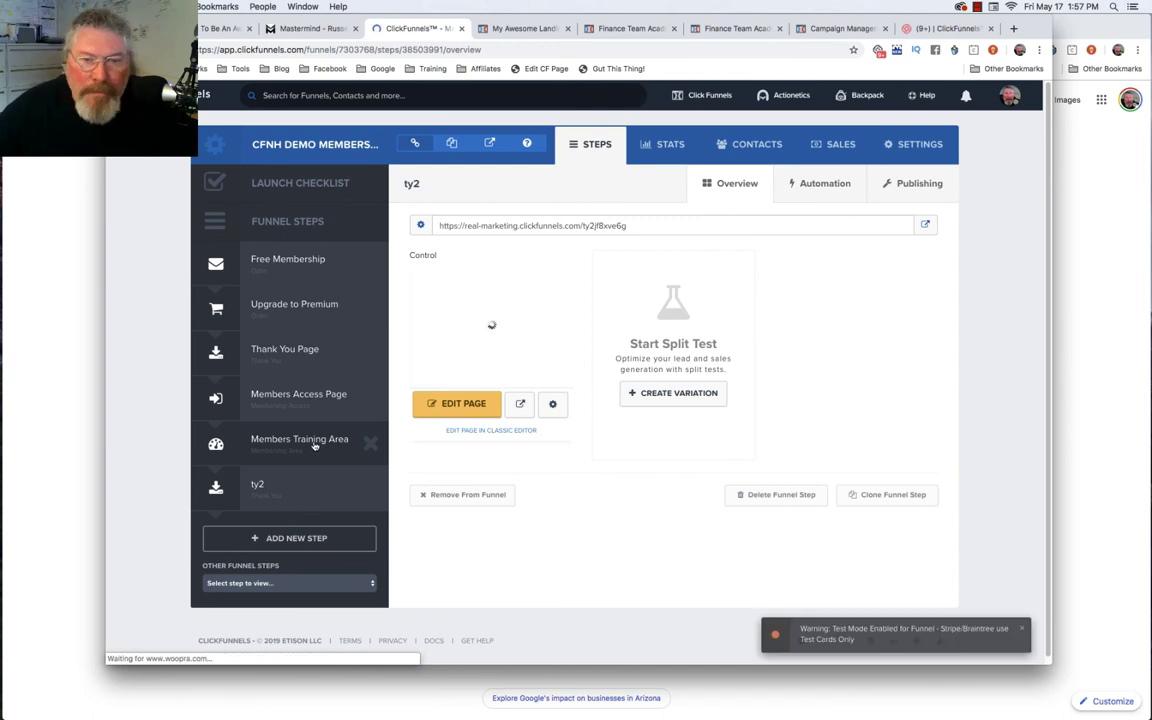
Copy the Secret Sign Up URL of the Members Training Area step and reopen the ty2 page for editing.
click(314, 445)
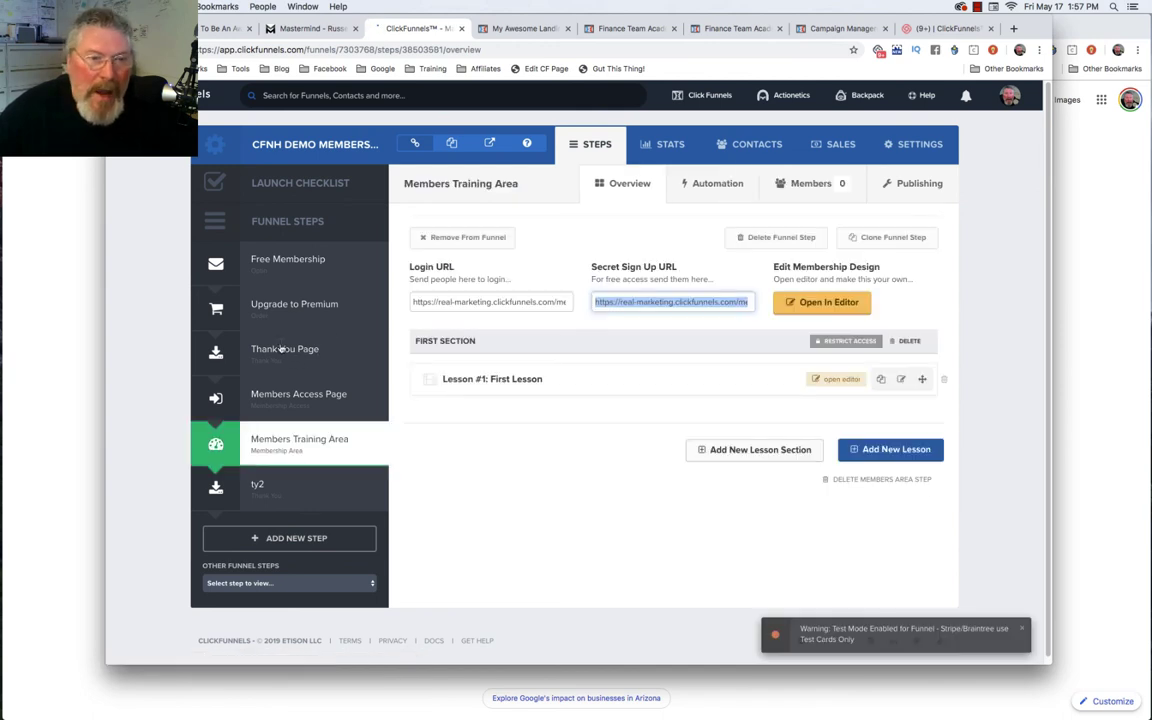
click(260, 494)
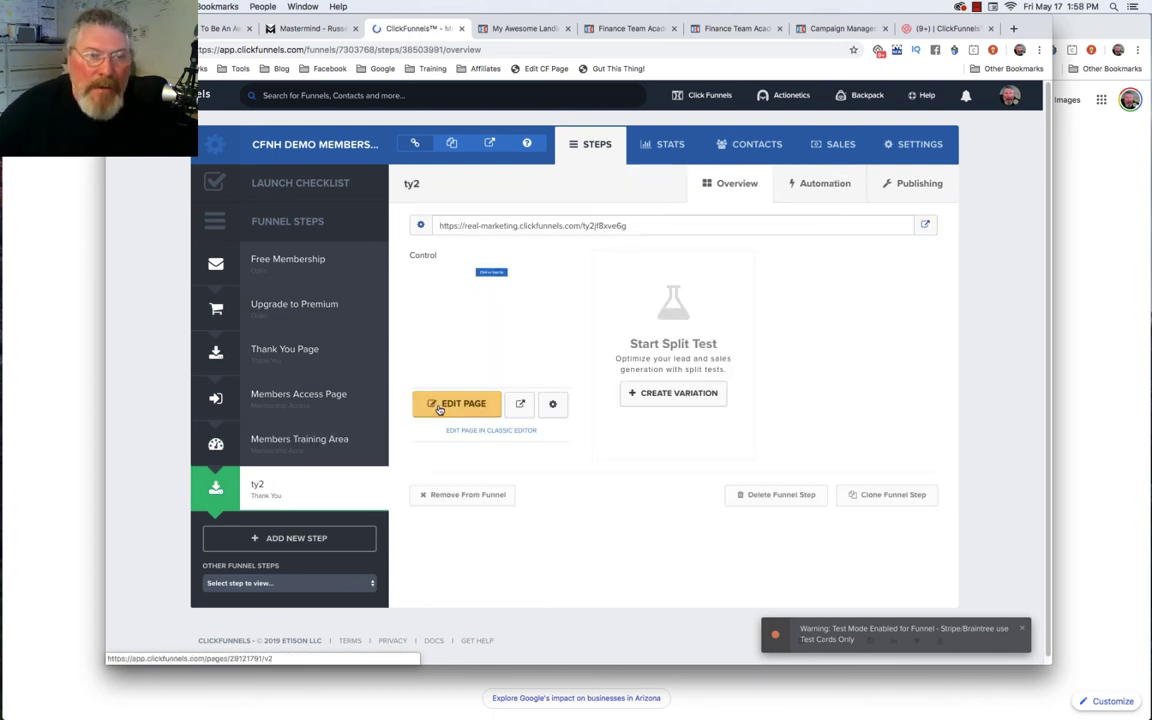
click(438, 404)
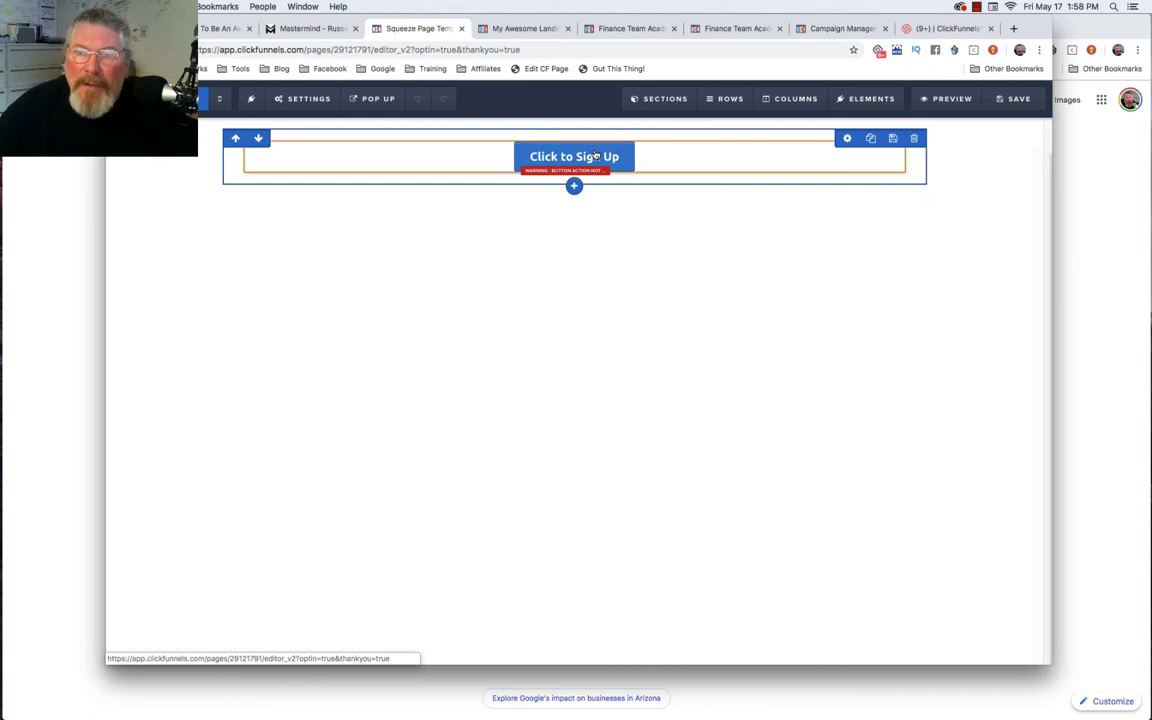
Set the button's action to go to the copied website URL in a new window, and save the page.
click(595, 155)
click(977, 229)
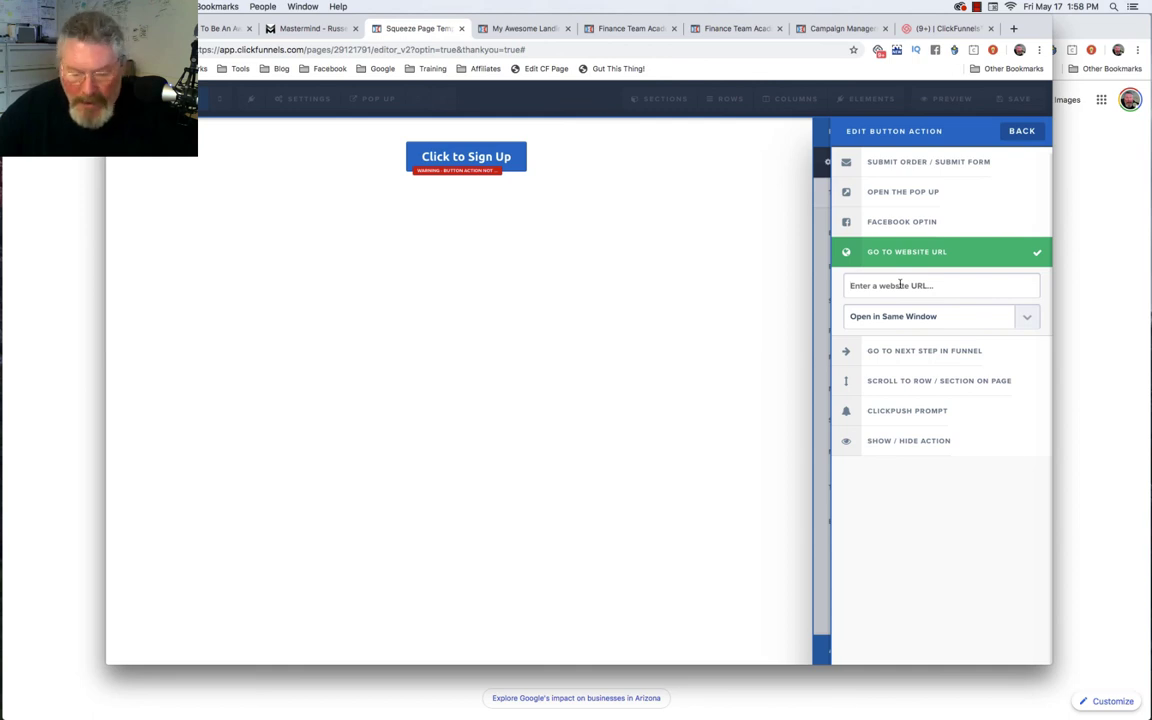
click(900, 285)
key(super+v)
click(869, 317)
click(899, 329)
click(729, 326)
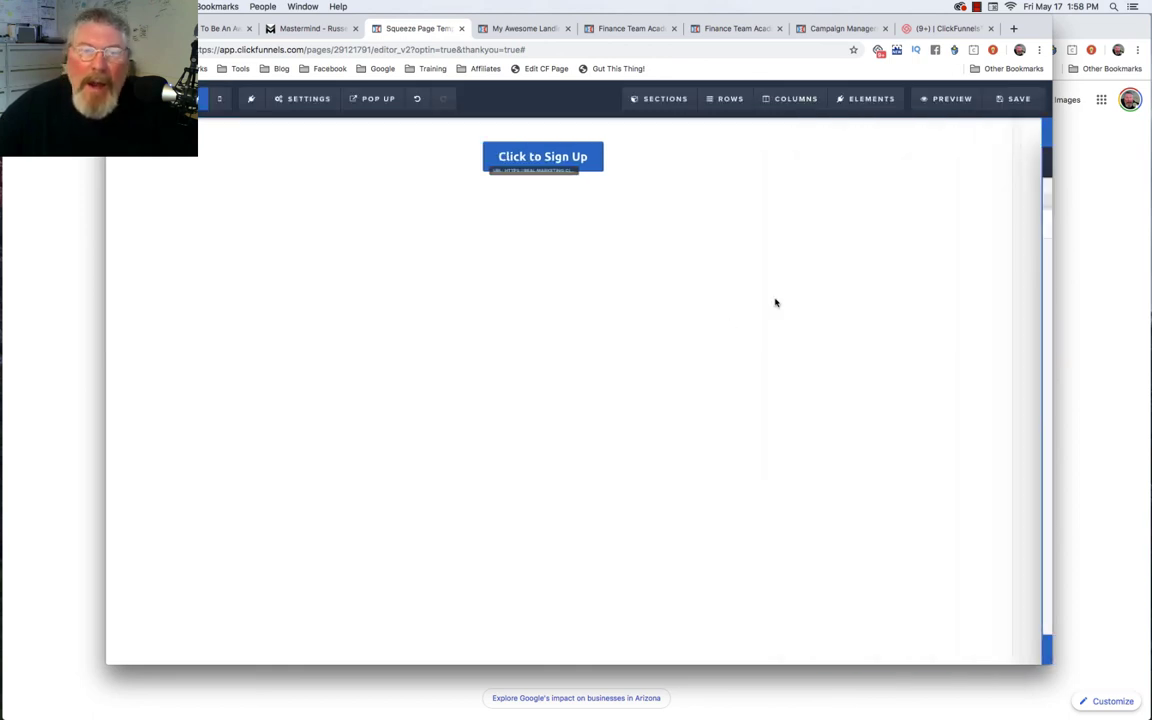
click(1012, 100)
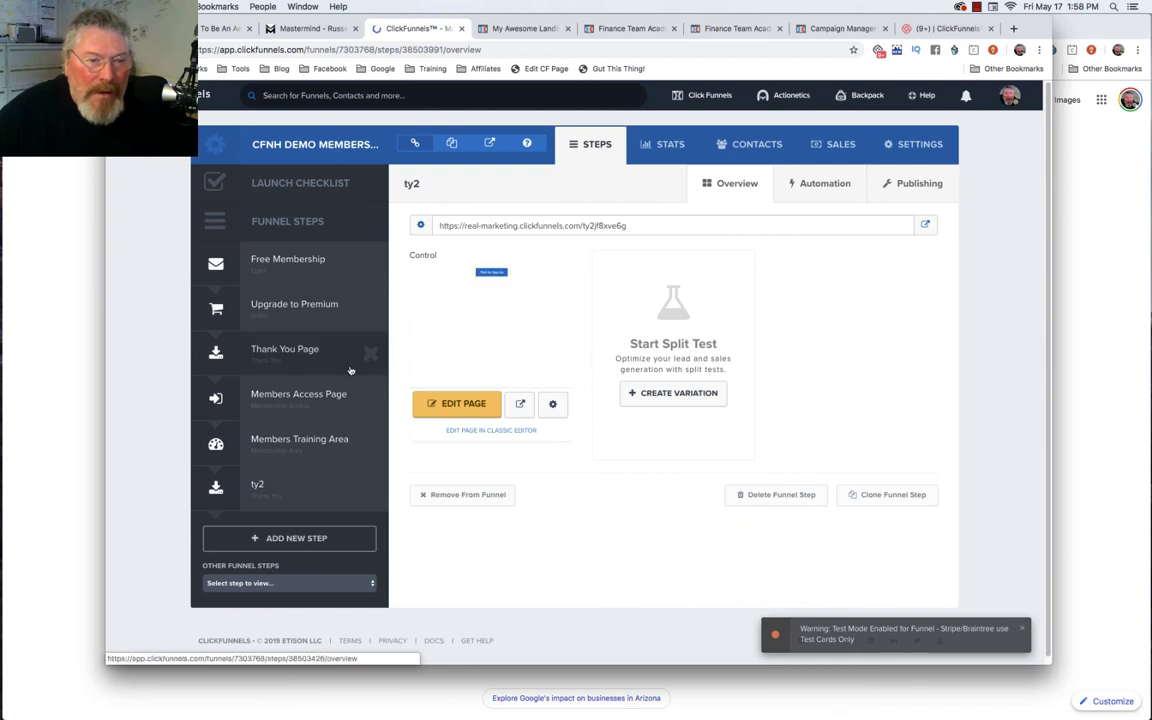
Delete the original Thank You Page funnel step and move ty2 directly after Upgrade to Premium.
click(370, 353)
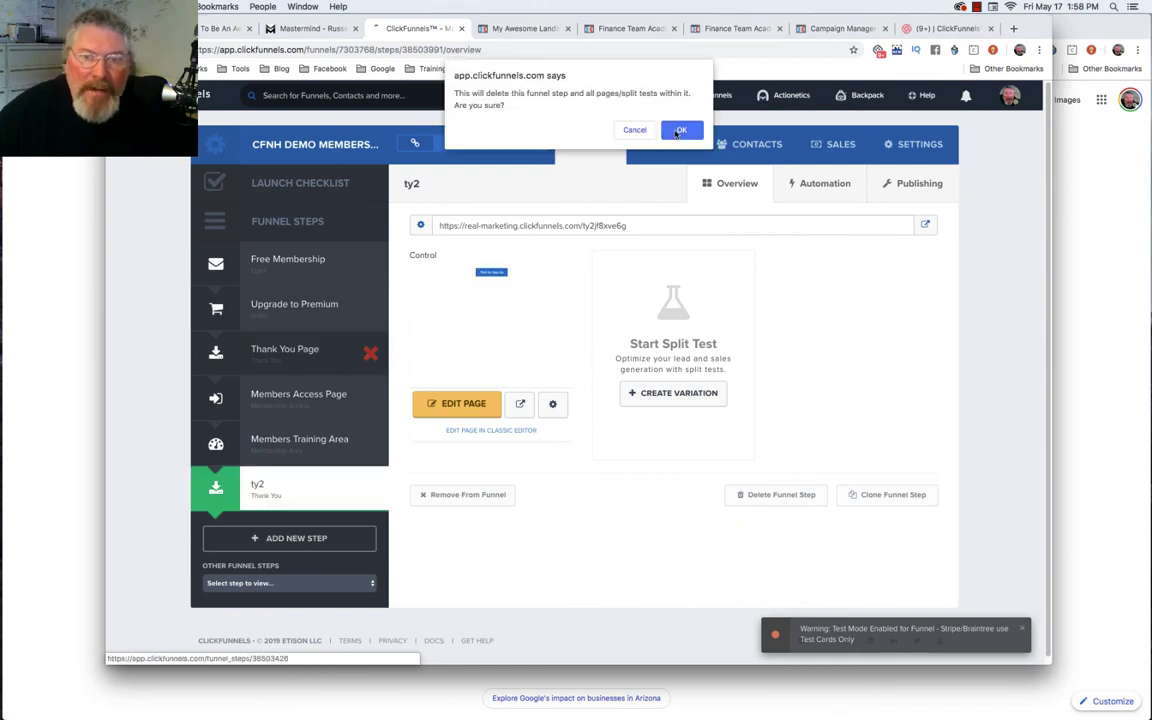
click(679, 132)
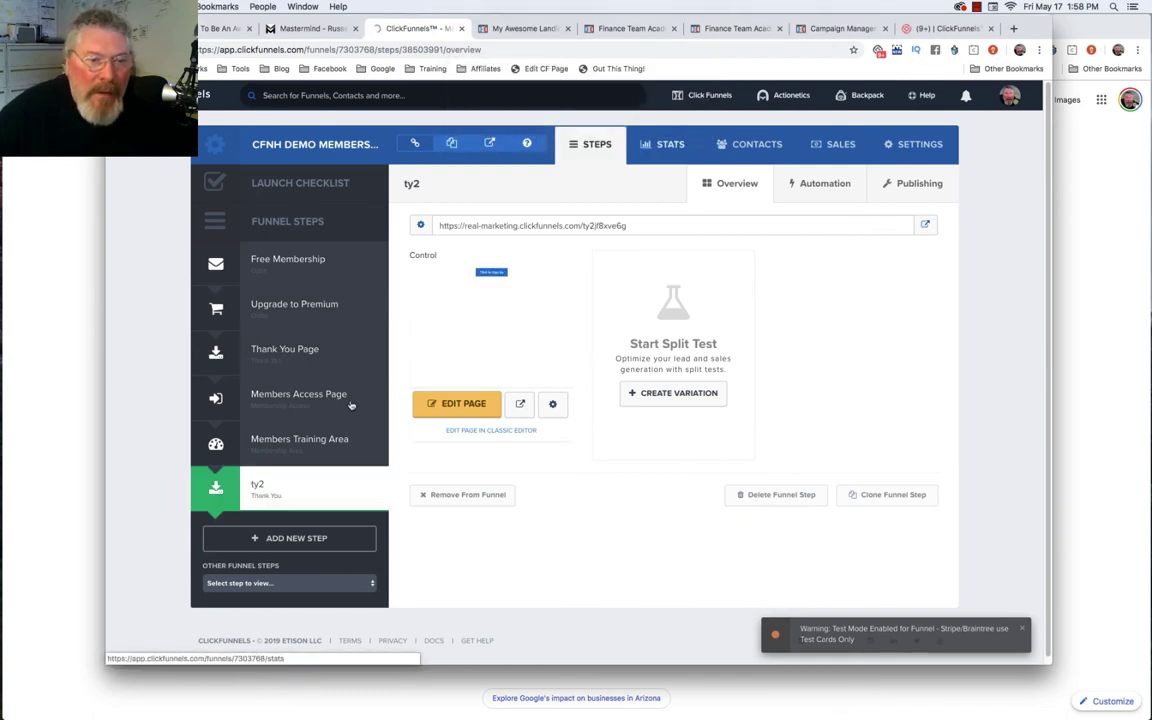
mouse_move(348, 408)
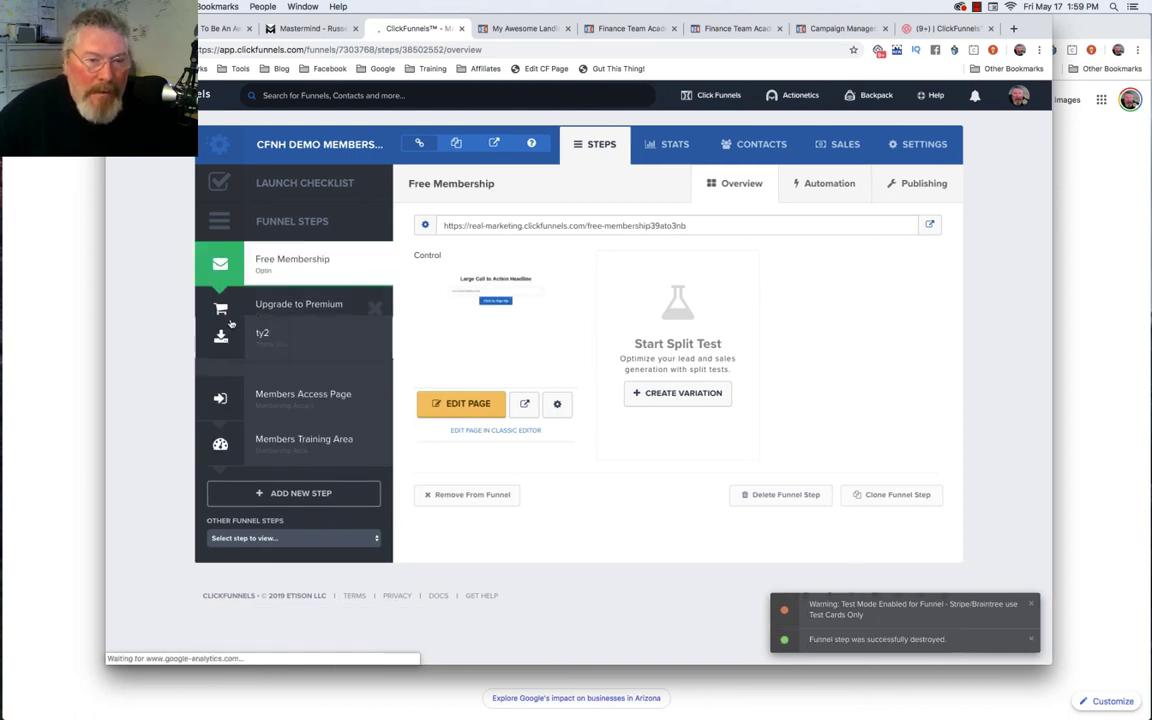
Open the live Free Membership page and submit its optin form with a saved e-mail address.
click(929, 225)
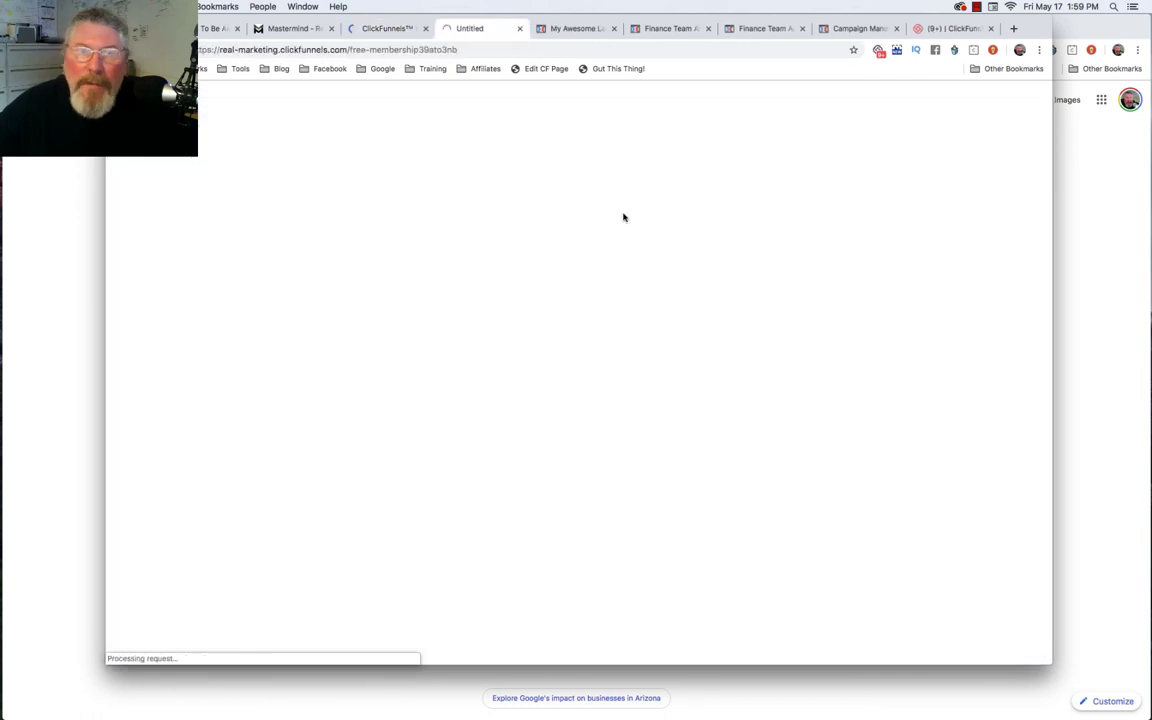
click(496, 188)
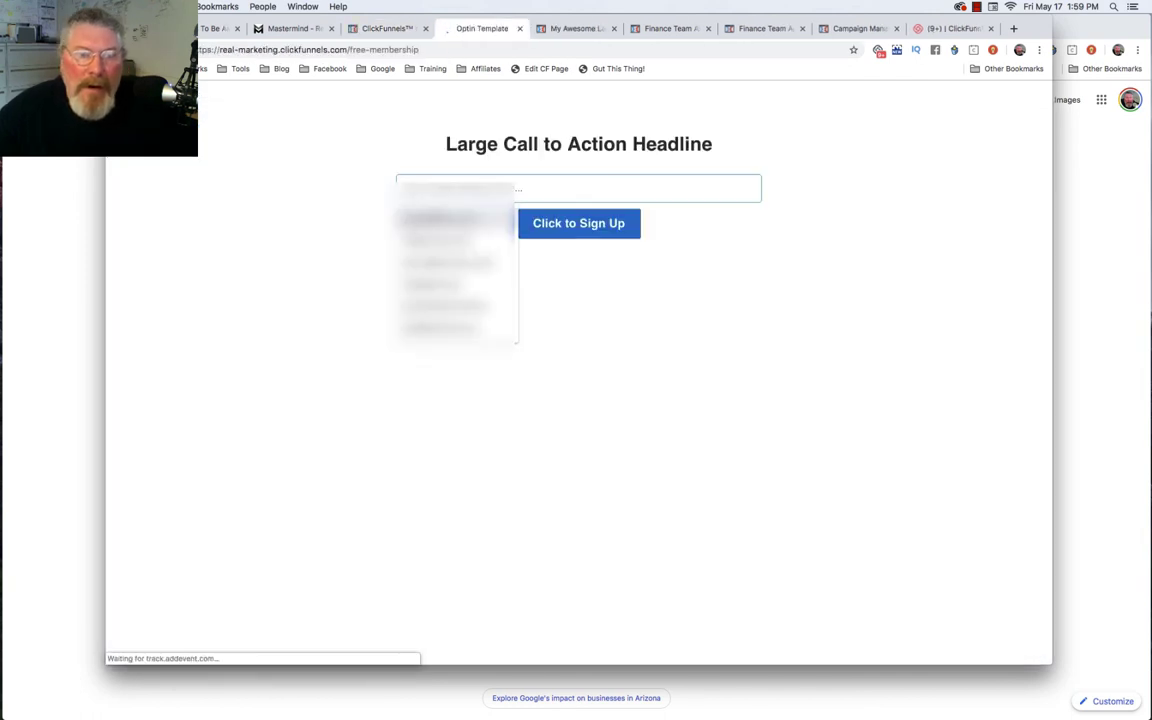
click(440, 218)
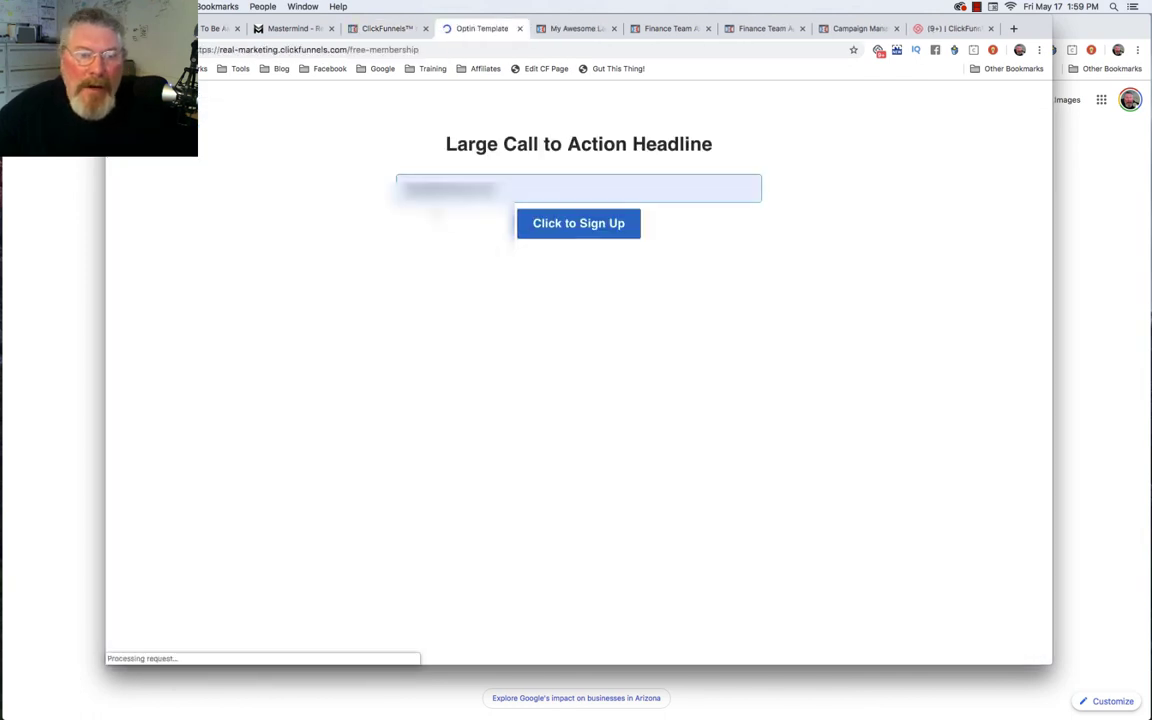
click(558, 228)
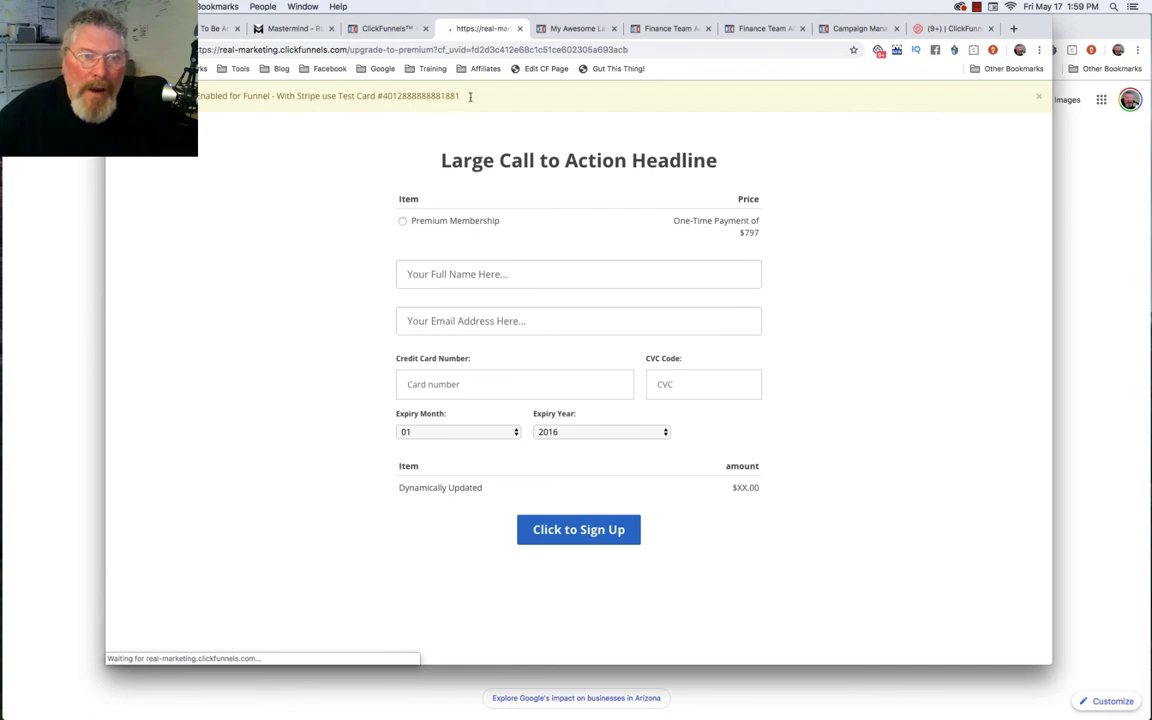
Submit the $797 Premium Membership test order with the Stripe test card number, a CVC code and a new expiry year.
double_click(470, 96)
key(super+c)
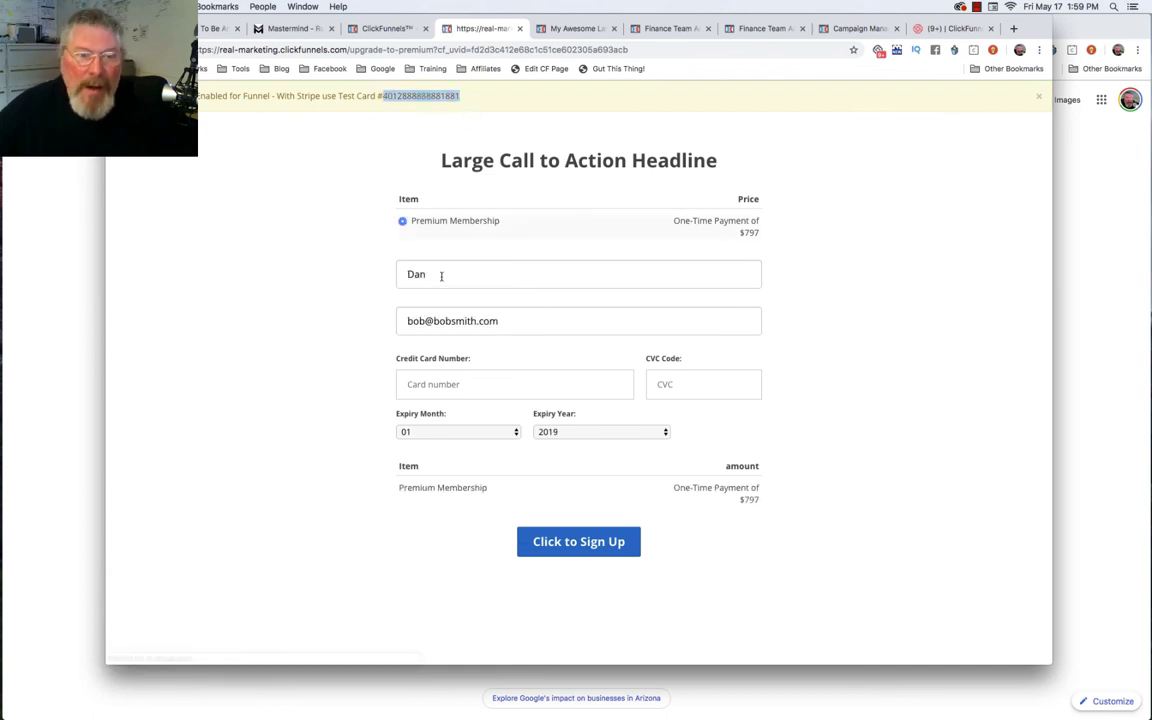
click(442, 392)
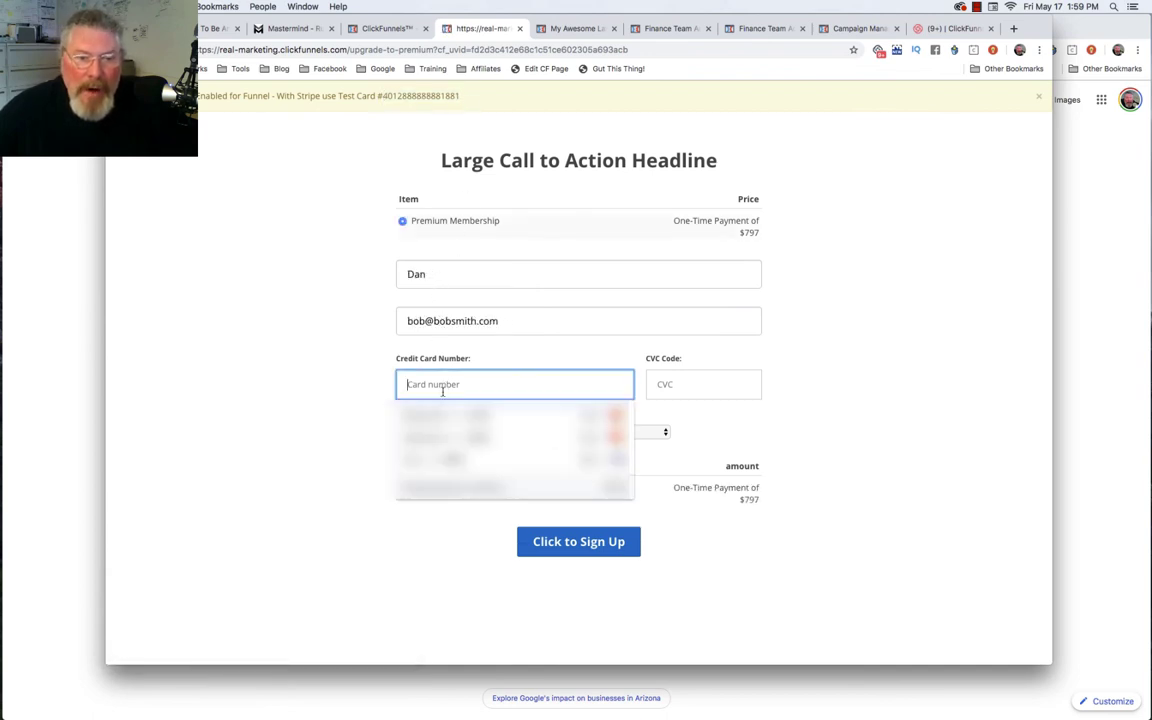
key(super+v)
click(679, 383)
text(5)
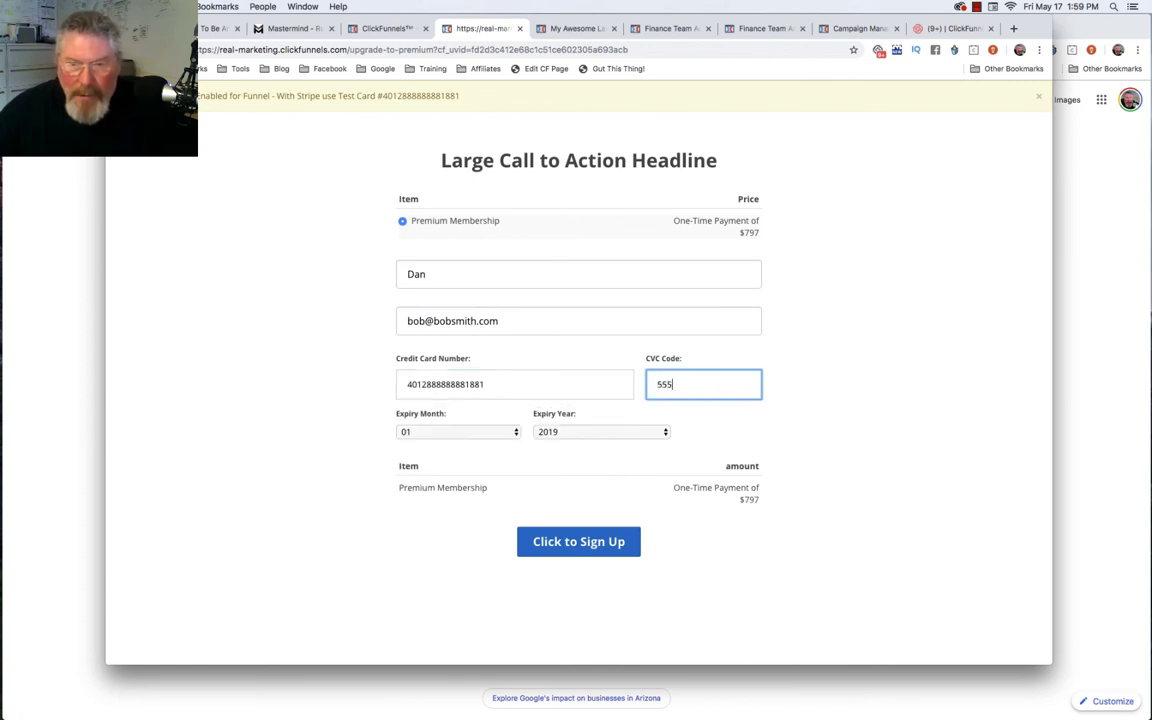
click(588, 432)
click(556, 451)
click(551, 550)
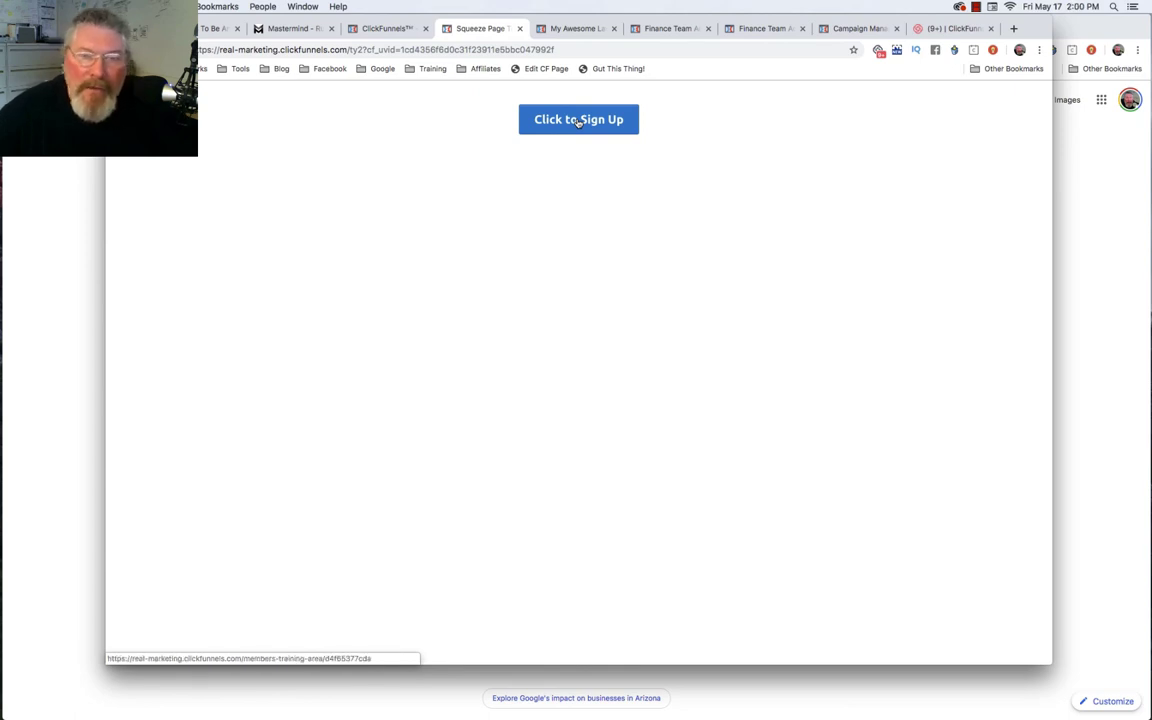
Test the button on the live ty2 page and check the members-training-area part of the URL it opens.
click(578, 121)
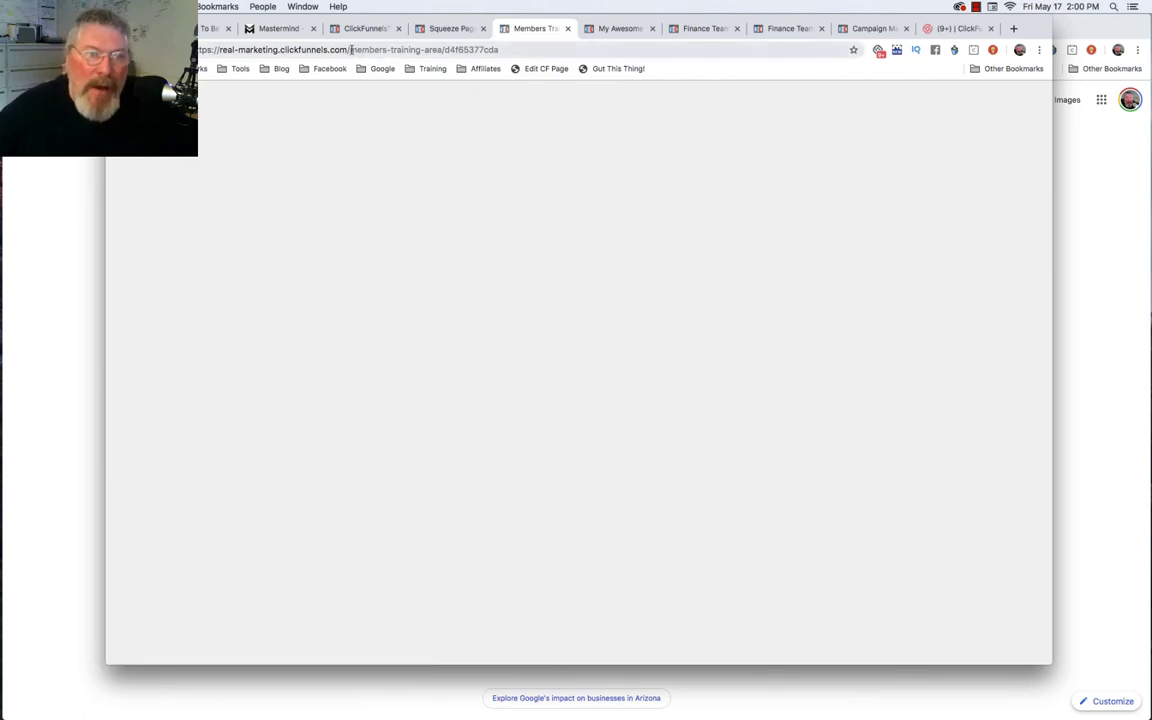
drag(350, 50, 440, 50)
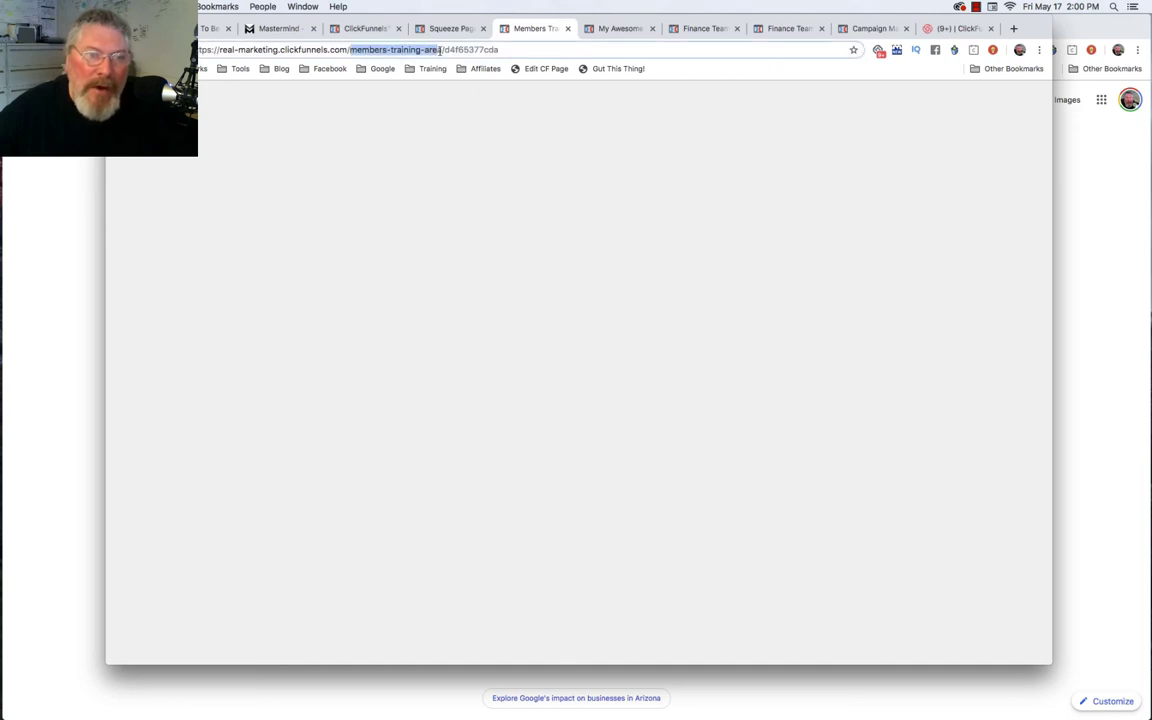
Start a new funnel action in the automation settings of the Free Membership step.
click(378, 28)
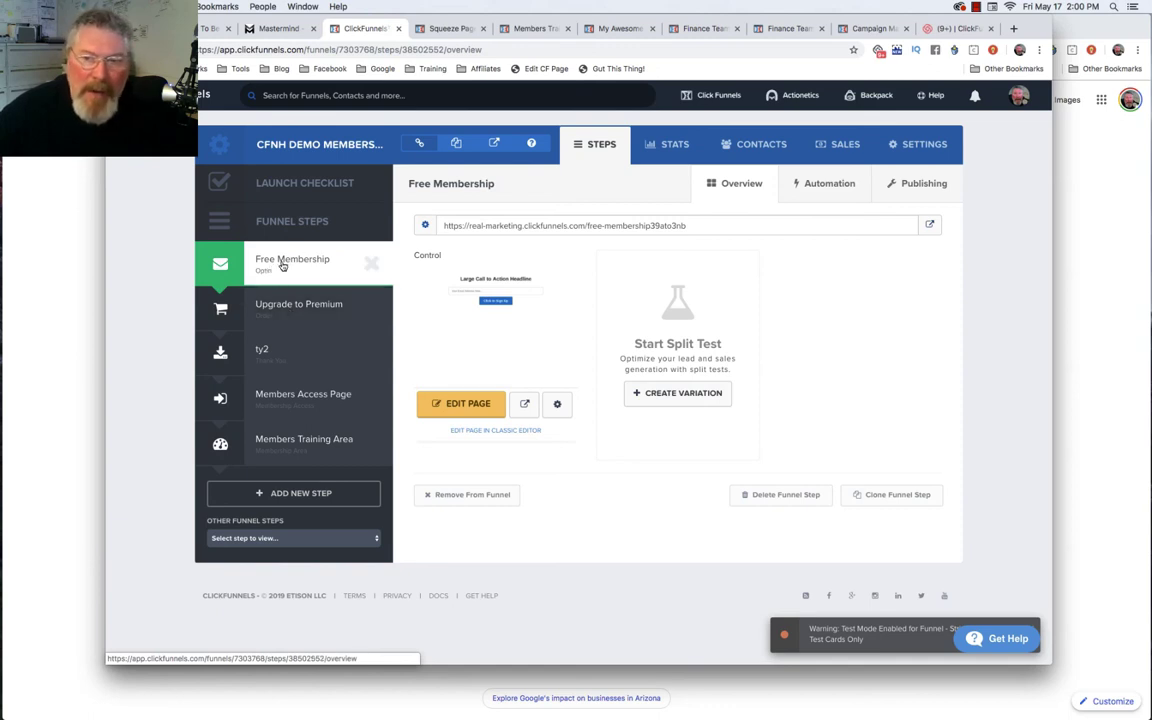
click(830, 187)
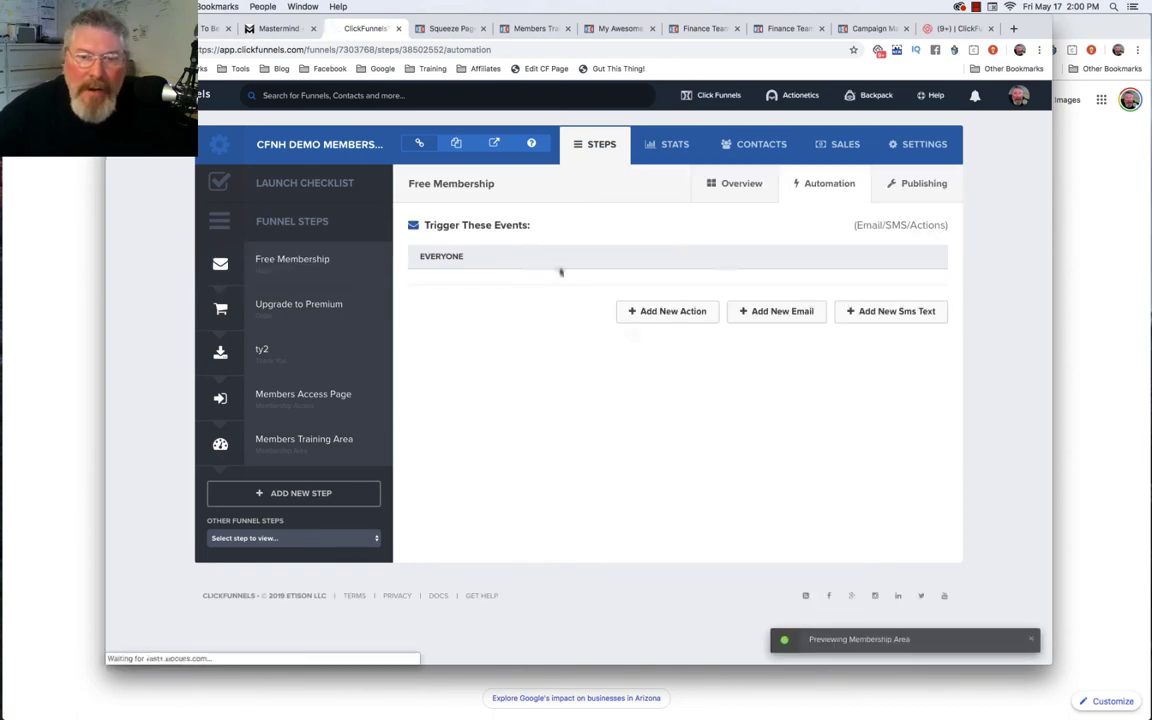
click(657, 313)
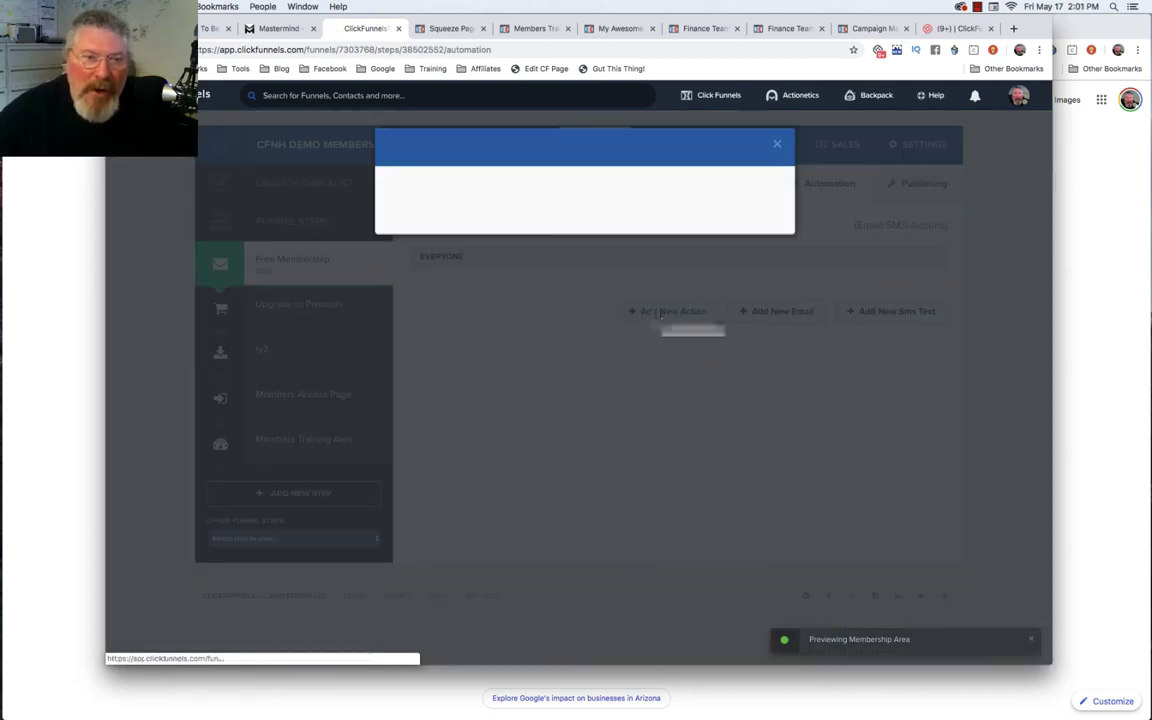
click(280, 272)
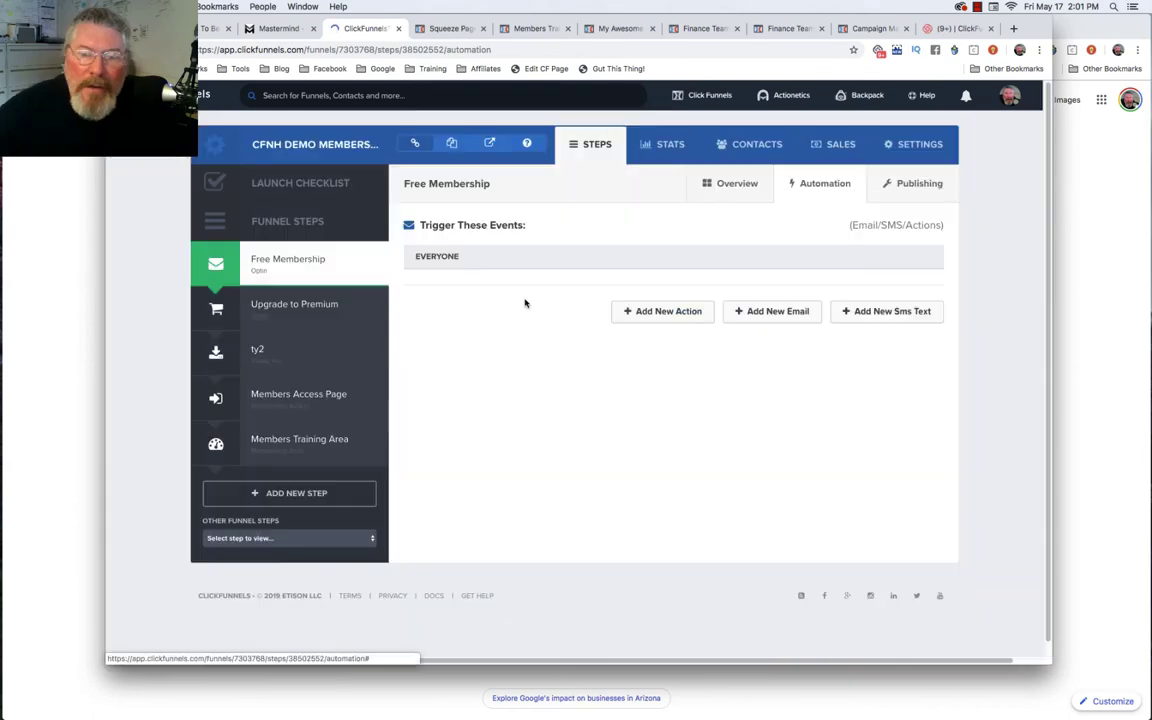
click(664, 314)
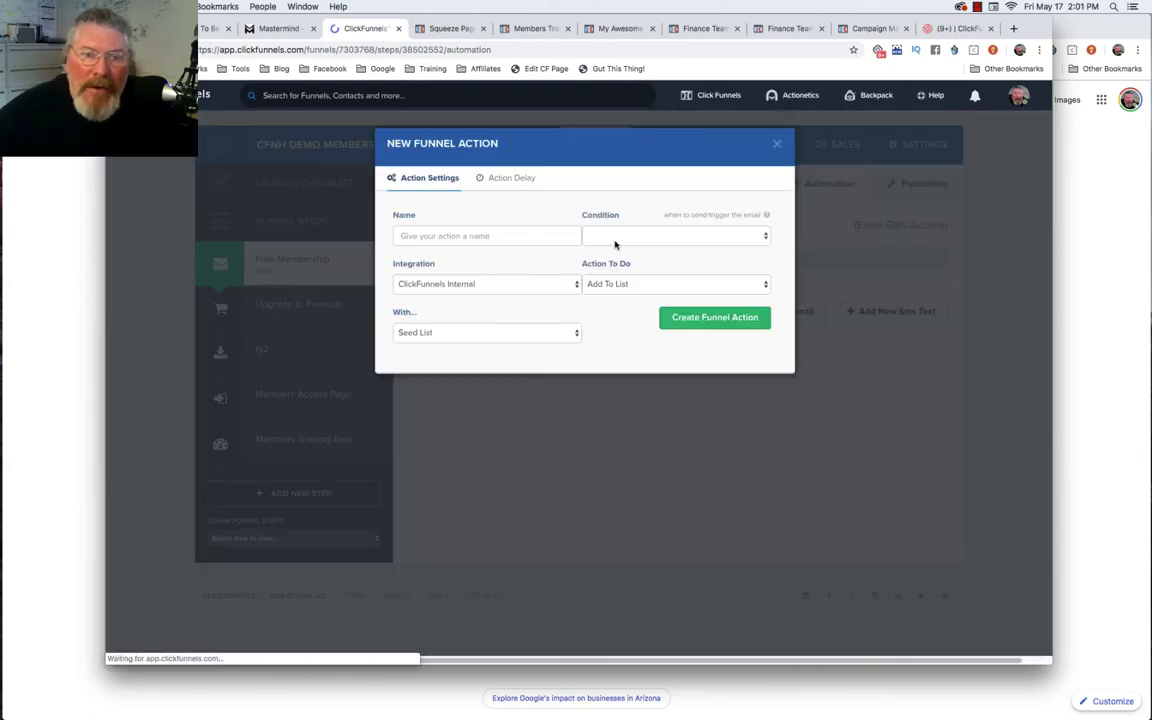
click(618, 240)
click(615, 237)
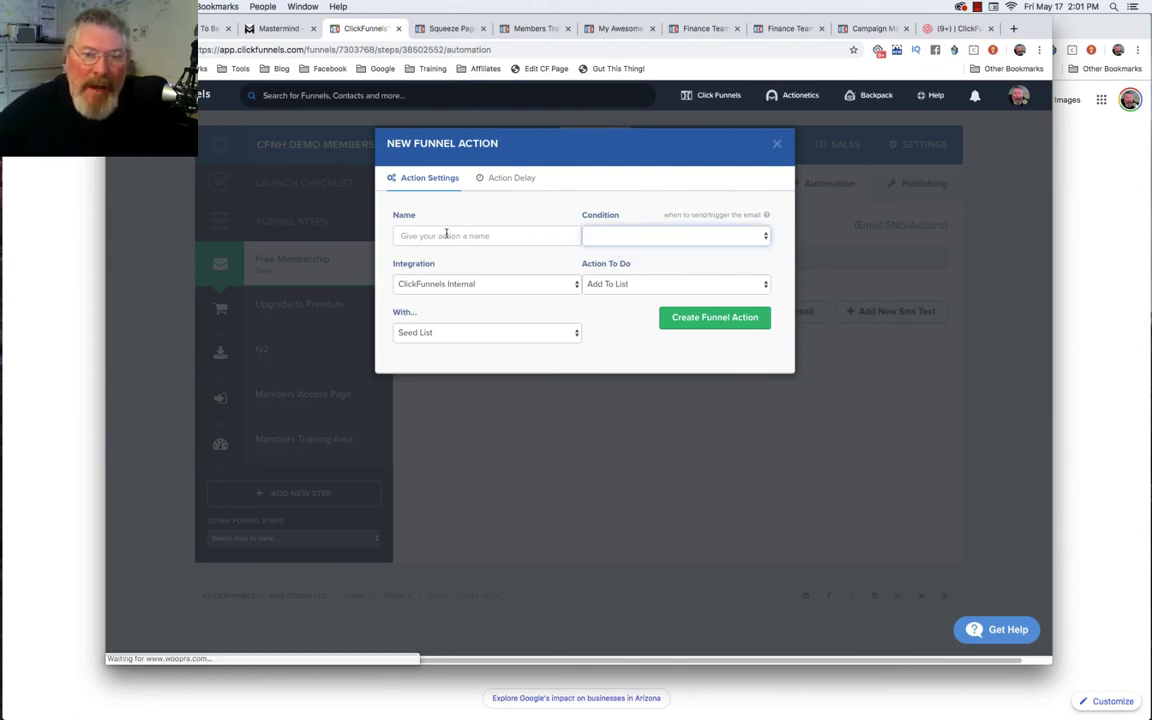
click(446, 235)
click(420, 284)
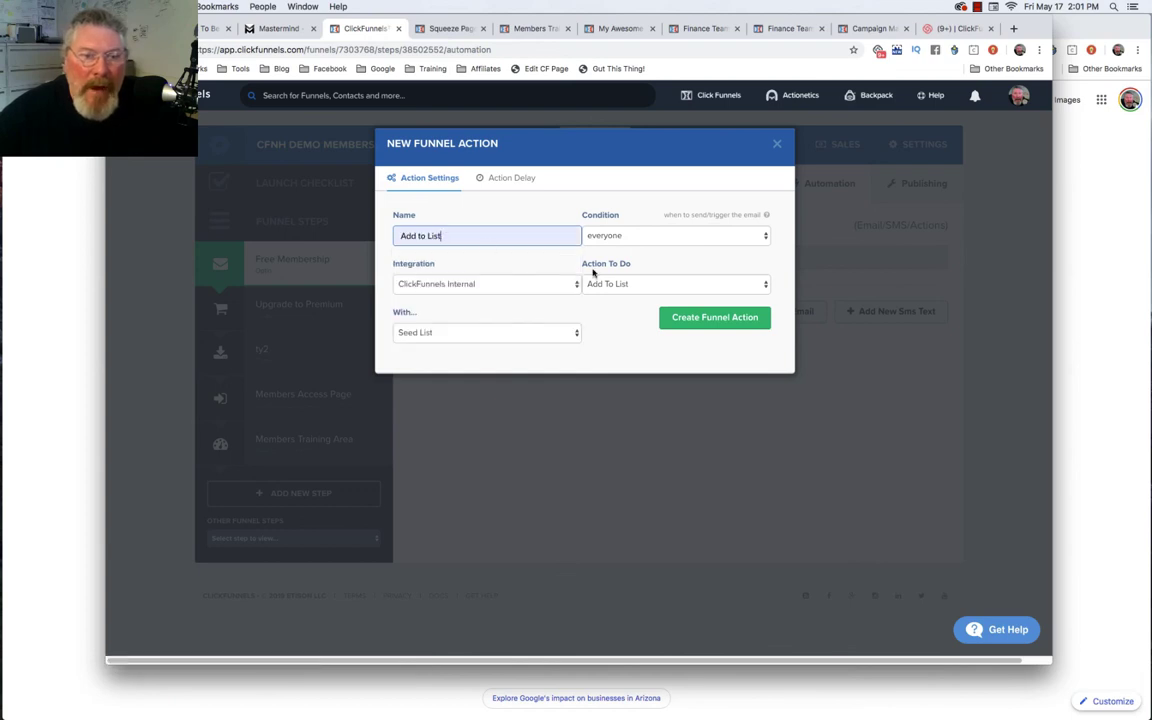
click(455, 286)
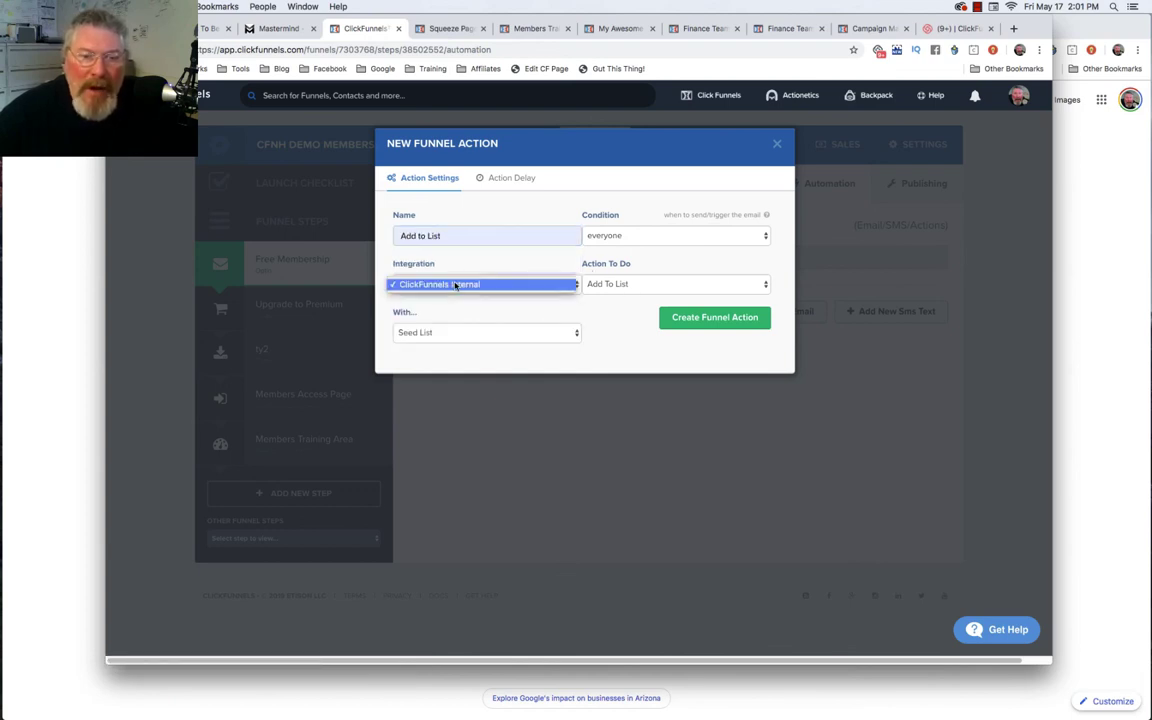
click(455, 285)
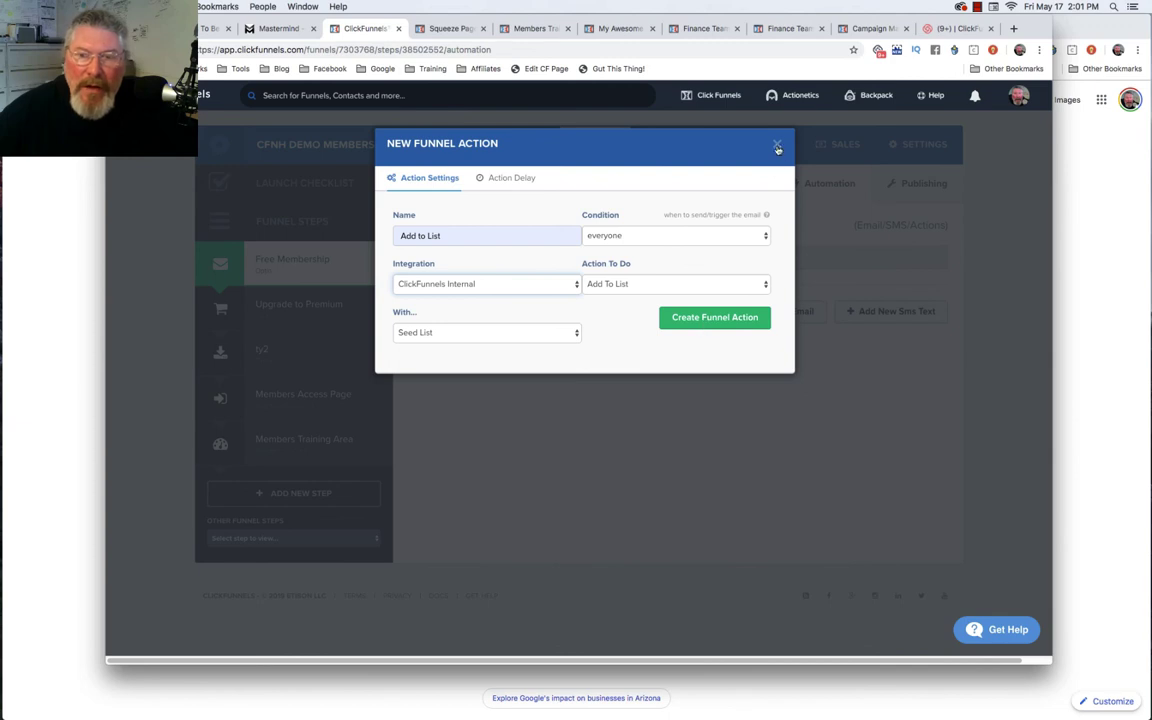
click(777, 146)
click(775, 313)
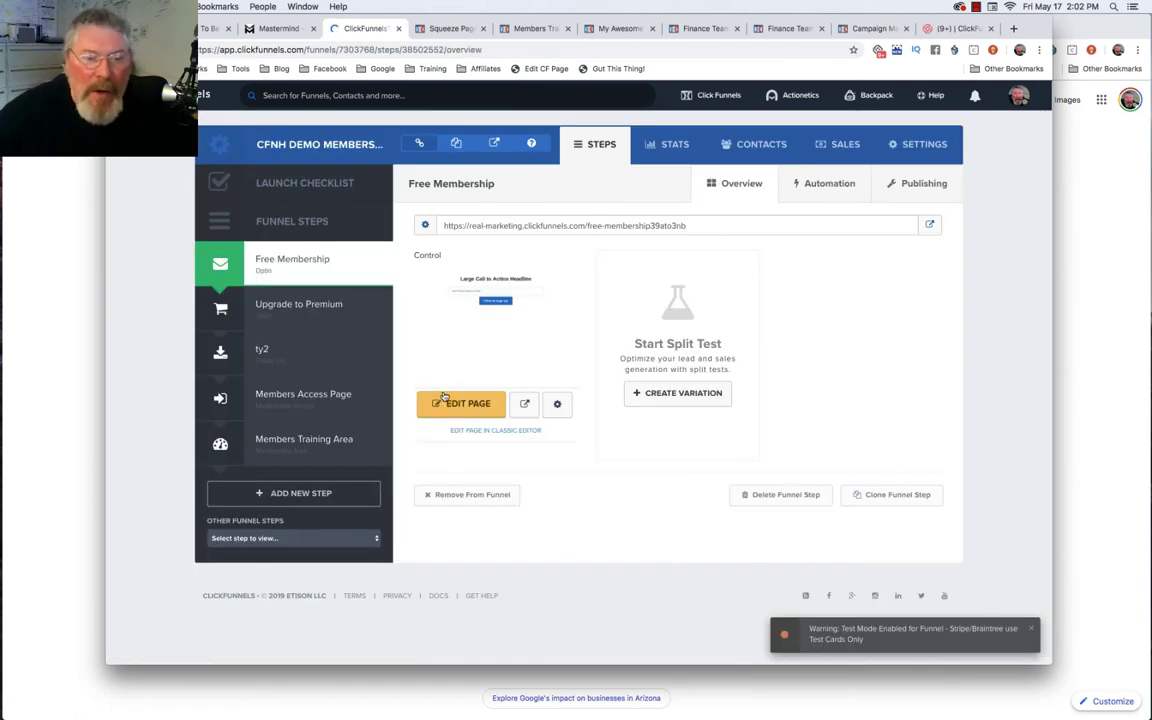
Open the Free Membership page's email integration settings in the page editor and choose the MC (Mailchimp) integration.
click(456, 404)
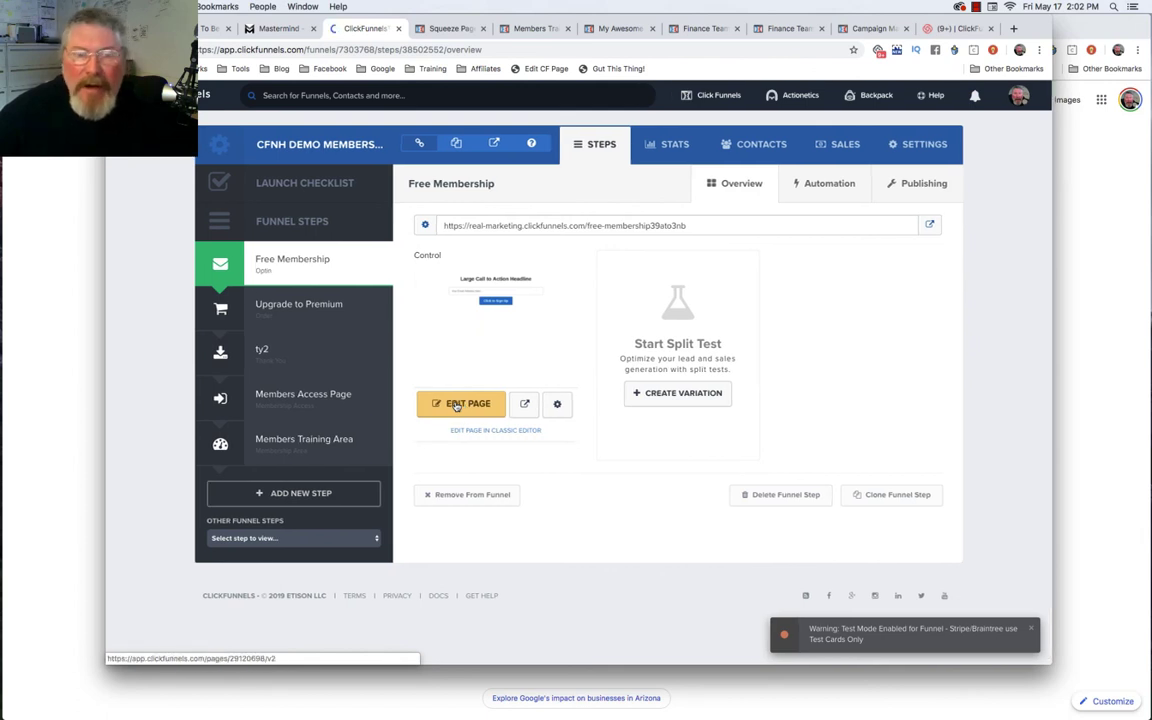
mouse_move(276, 95)
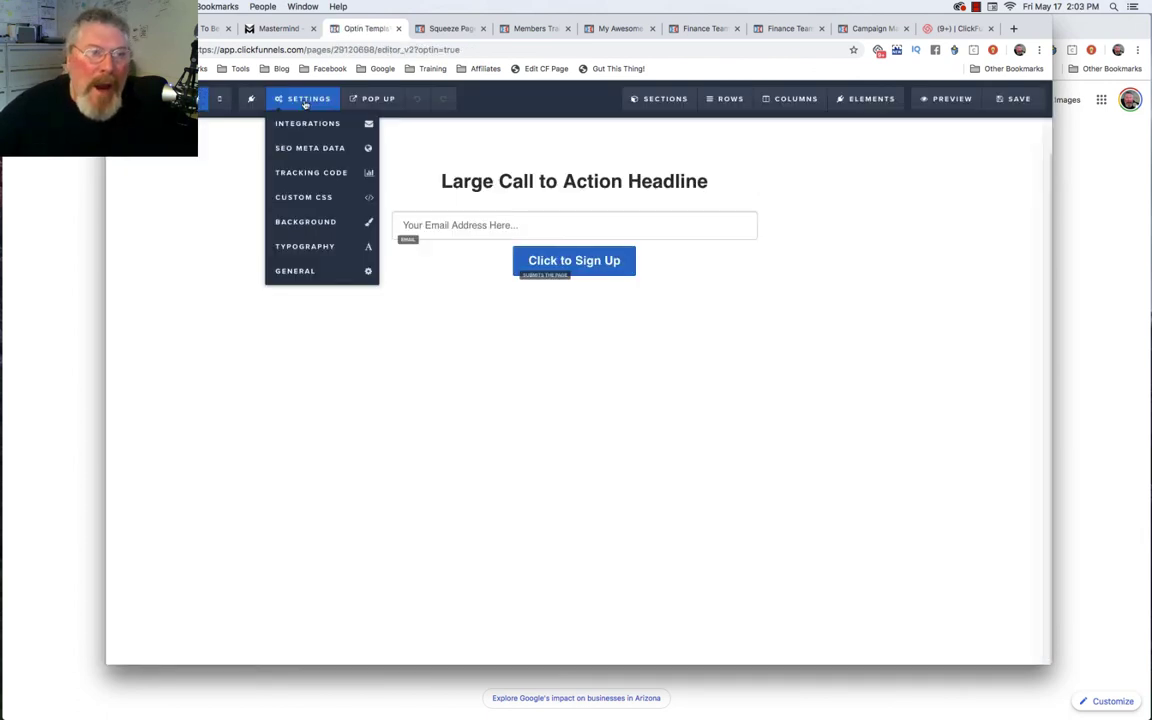
click(307, 126)
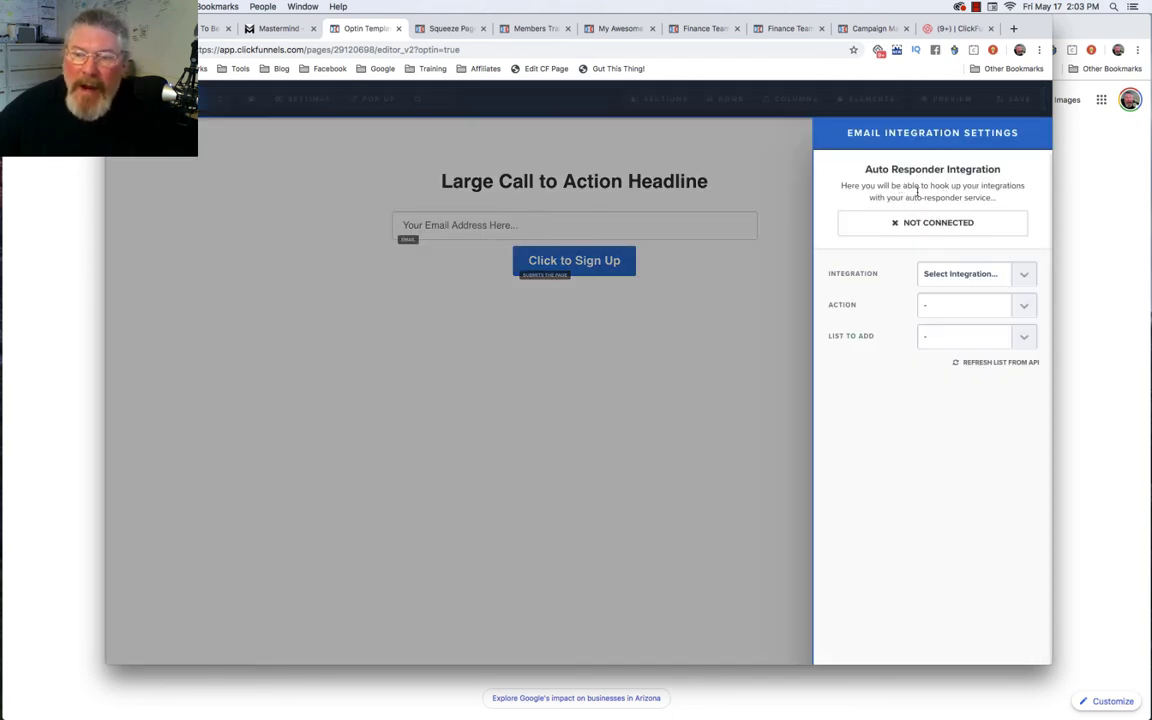
click(951, 273)
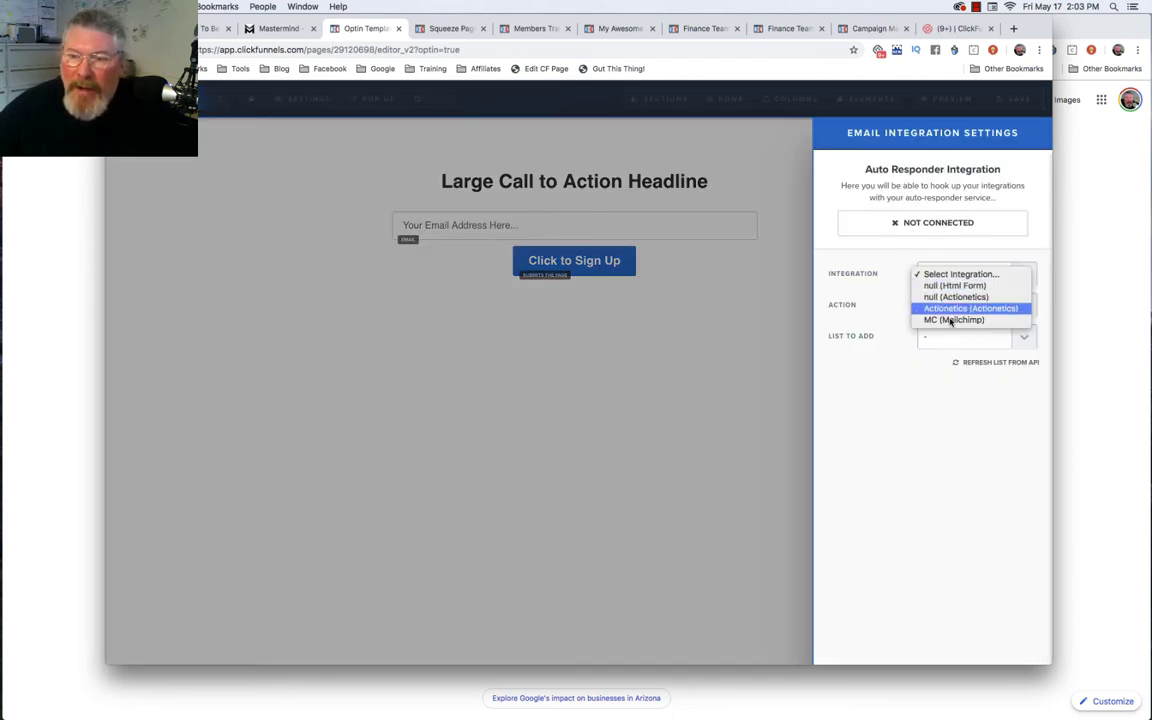
click(951, 320)
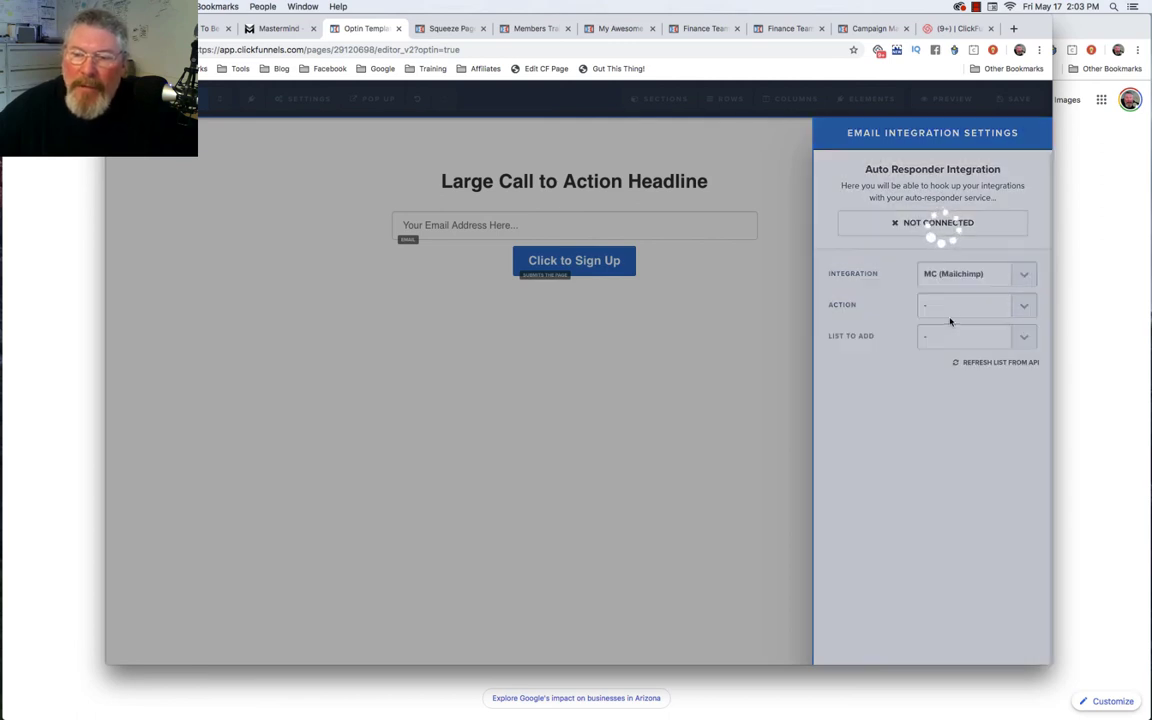
Set the Mailchimp integration's action to Add To List with the REAL Marketing, LLC list, keeping Send Confirm Email.
click(952, 308)
click(948, 315)
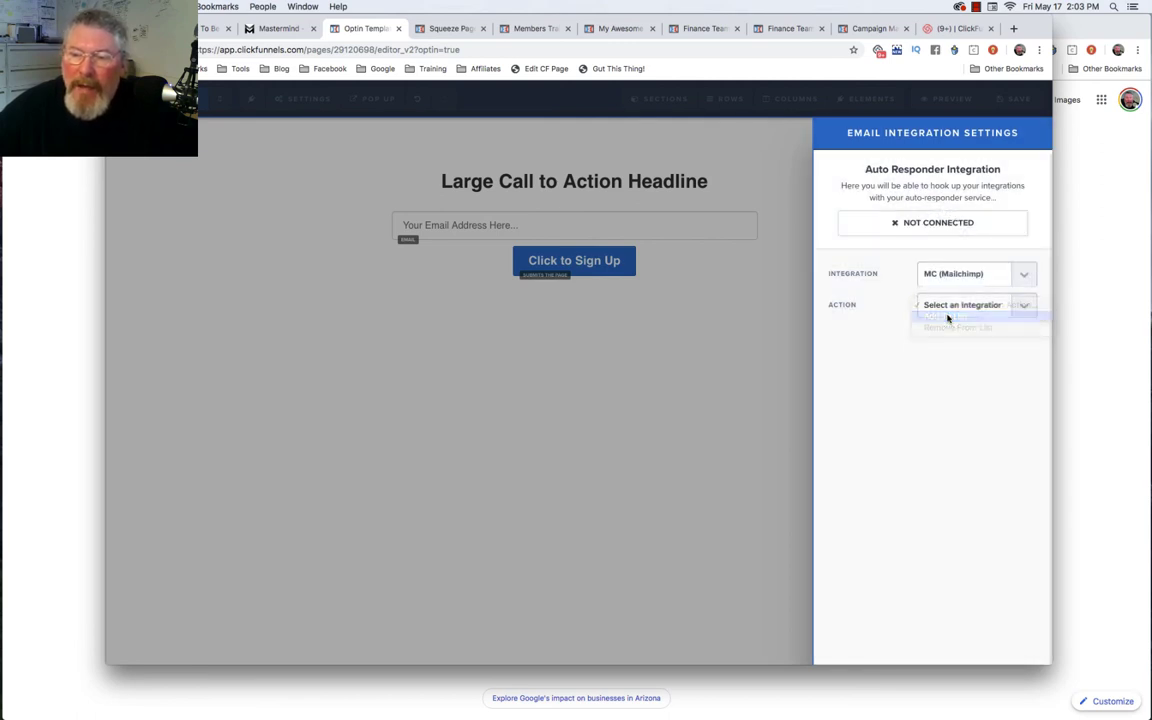
click(950, 336)
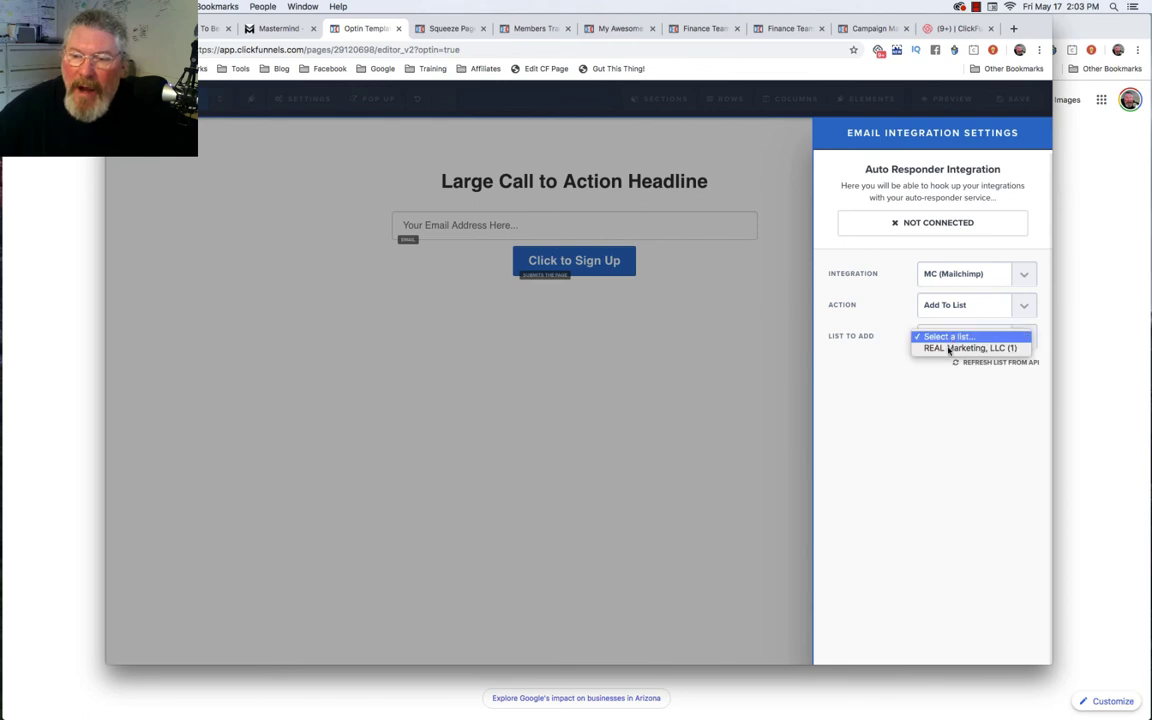
click(948, 348)
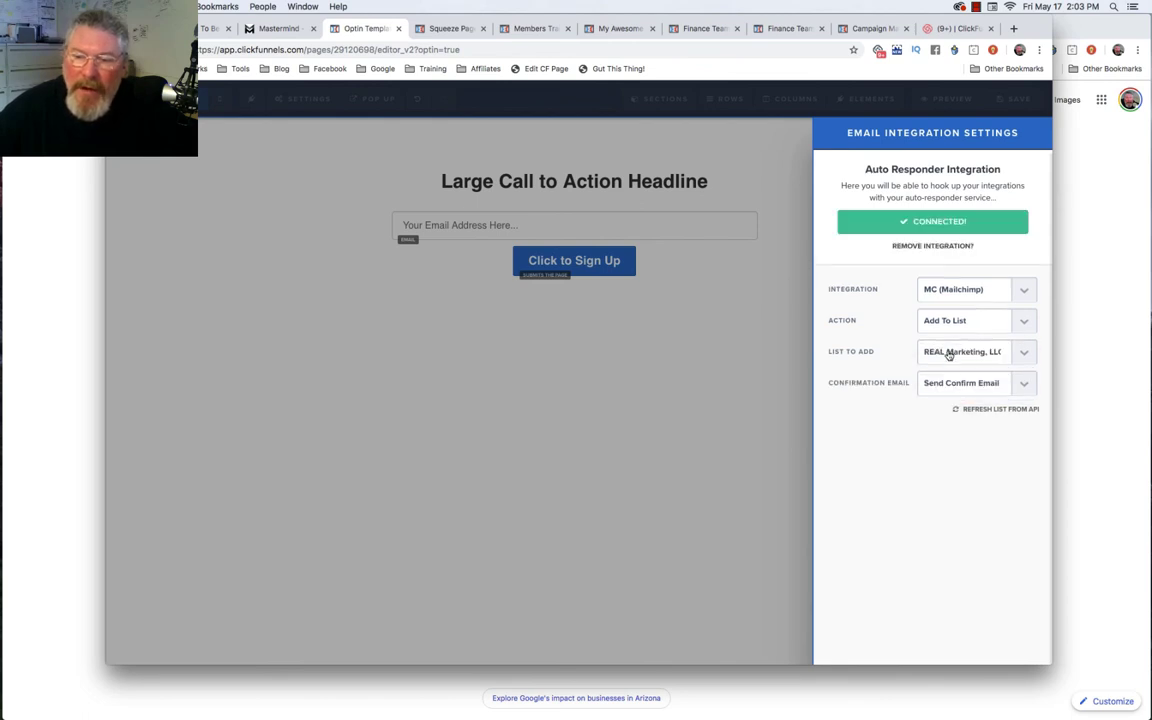
click(965, 386)
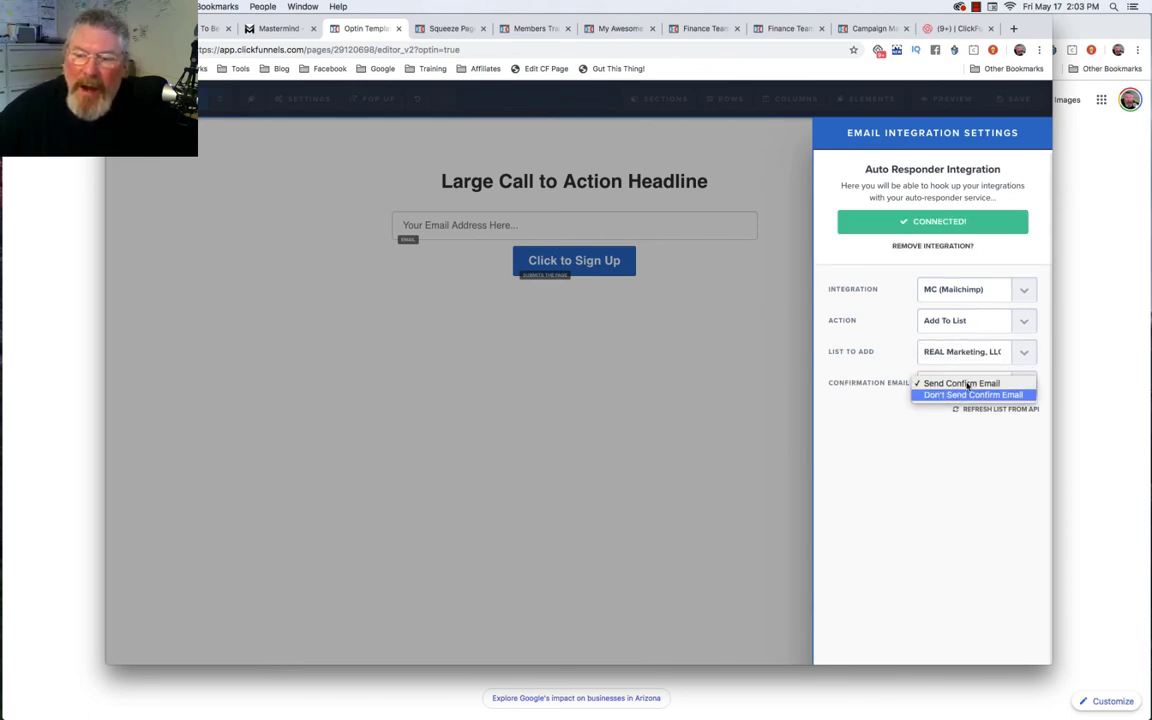
click(955, 385)
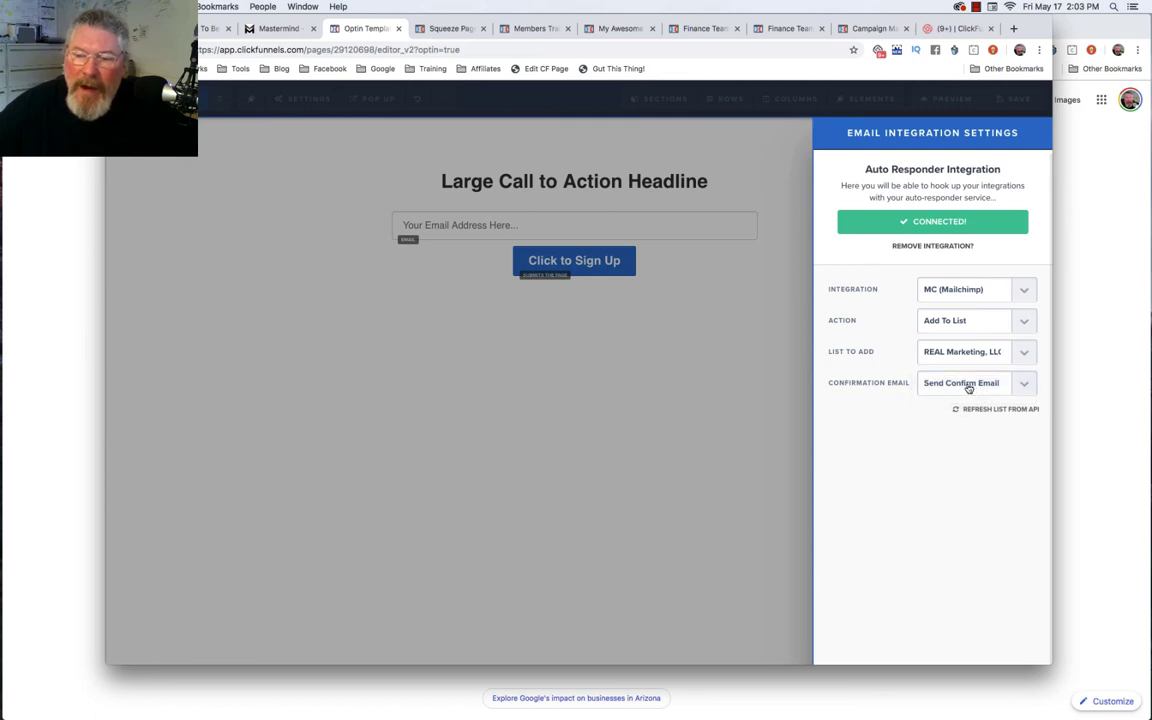
click(717, 397)
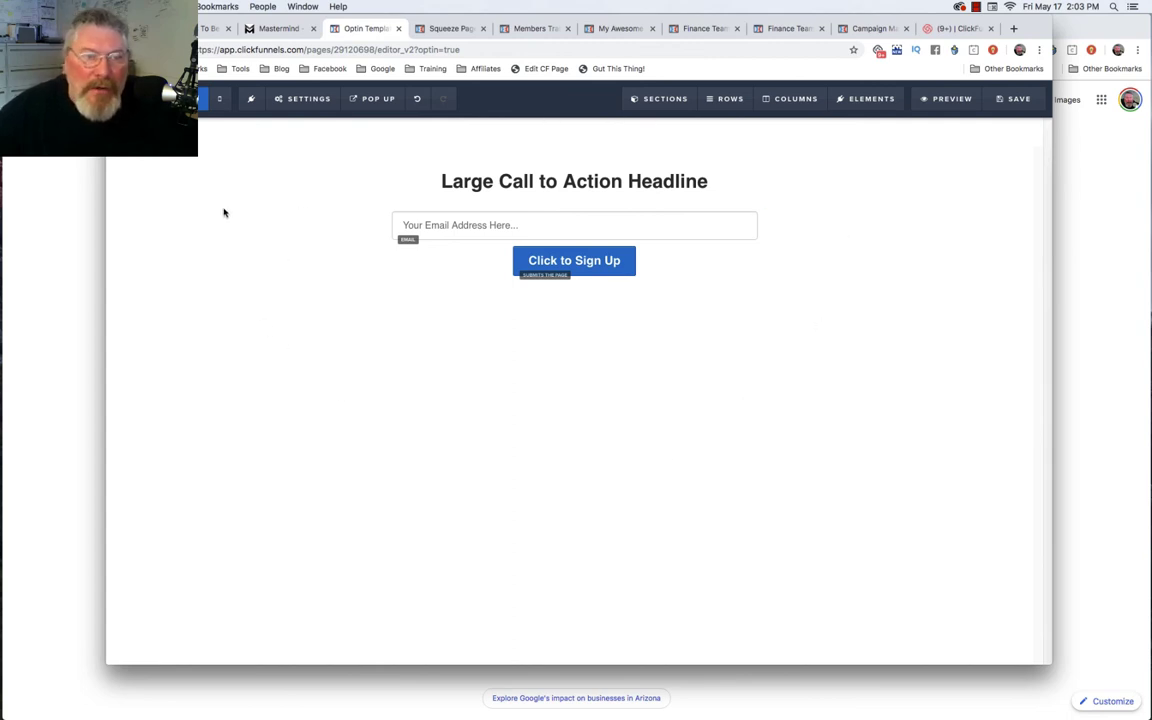
Leave the page editor and return to the overview of the Free Membership step in the funnel.
click(200, 98)
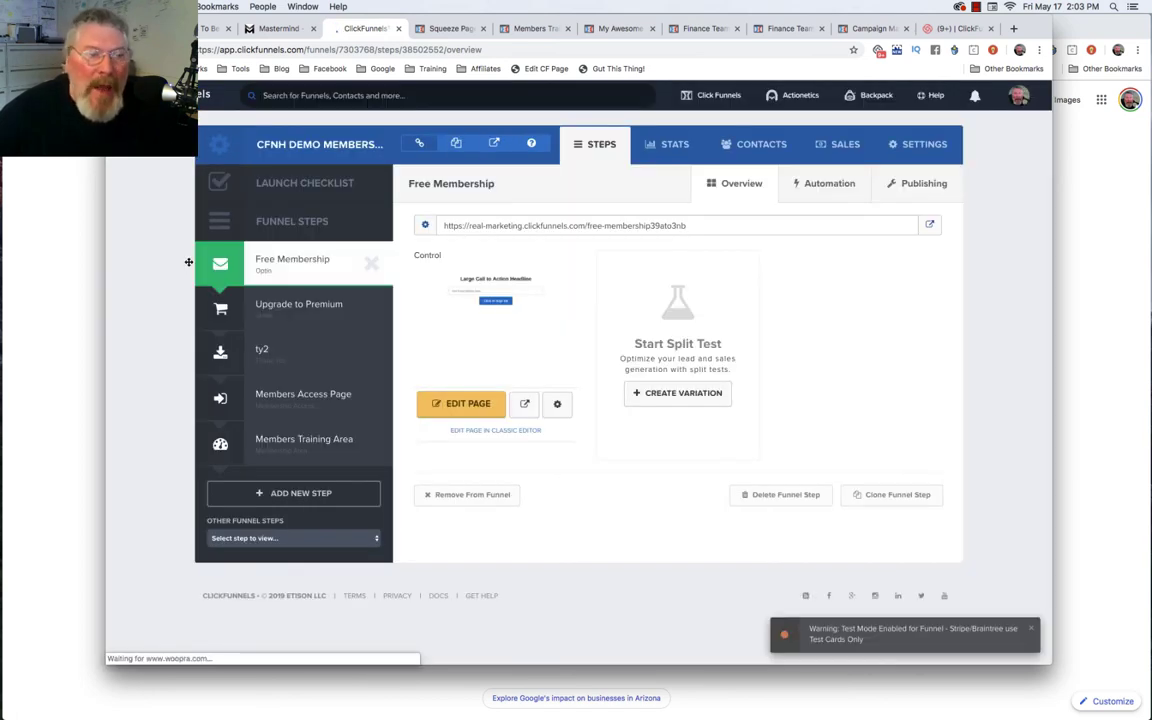
click(305, 276)
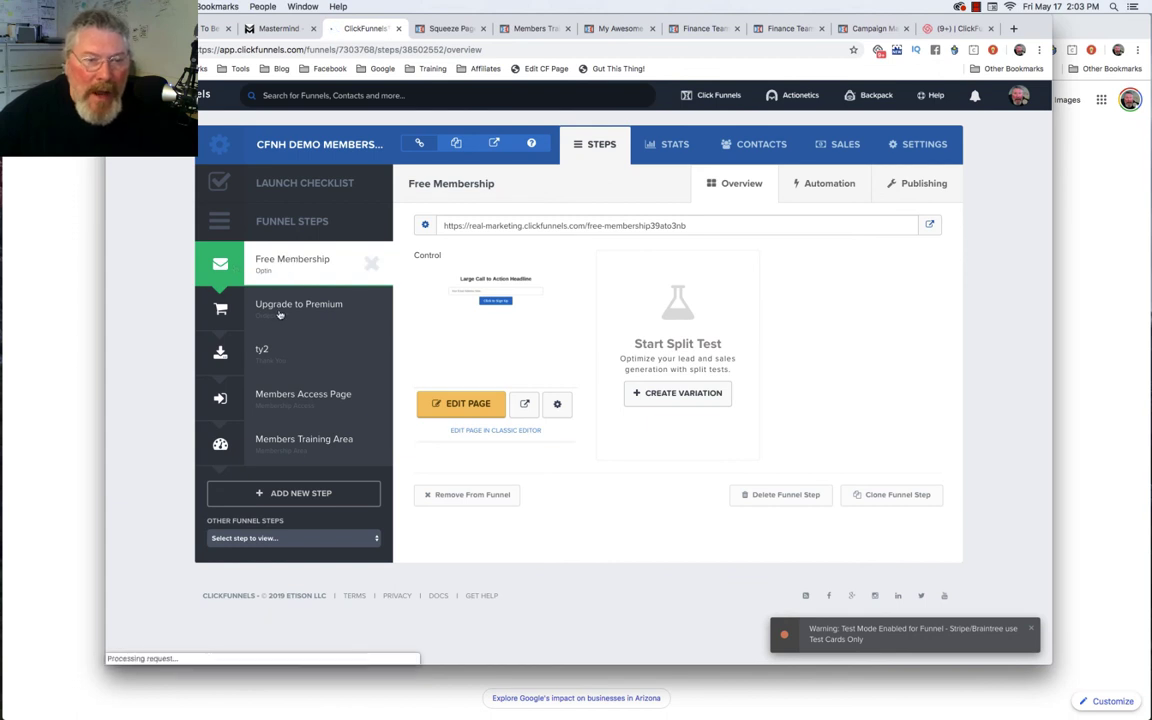
click(312, 268)
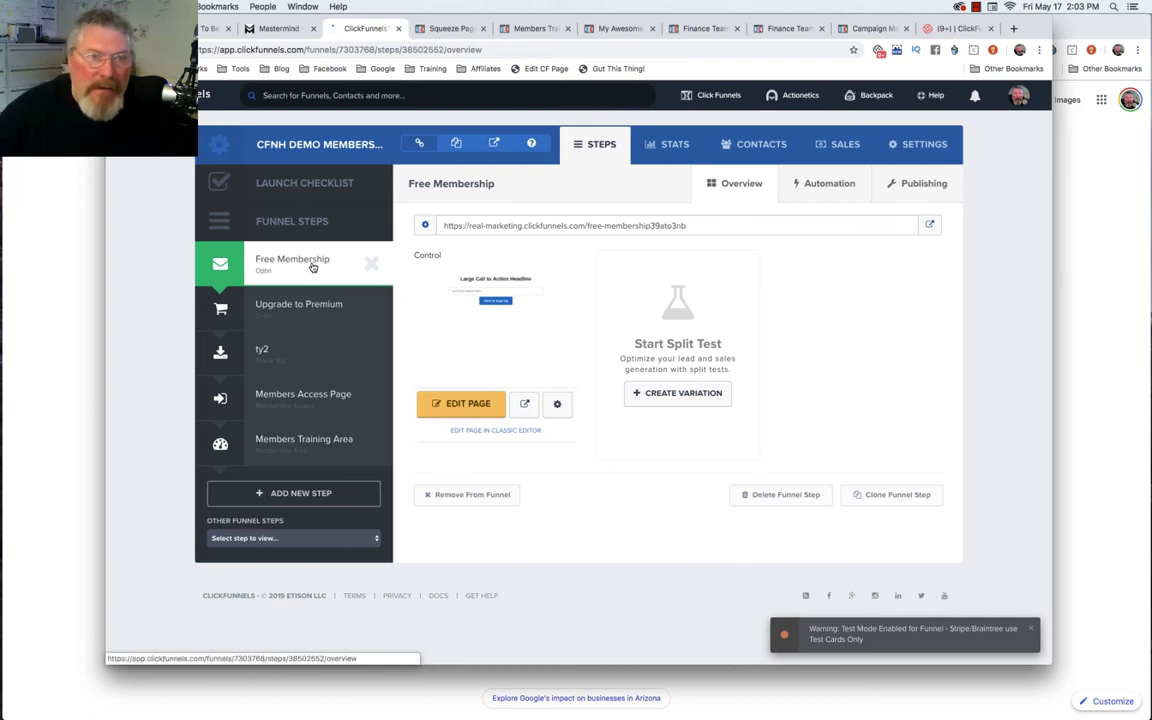